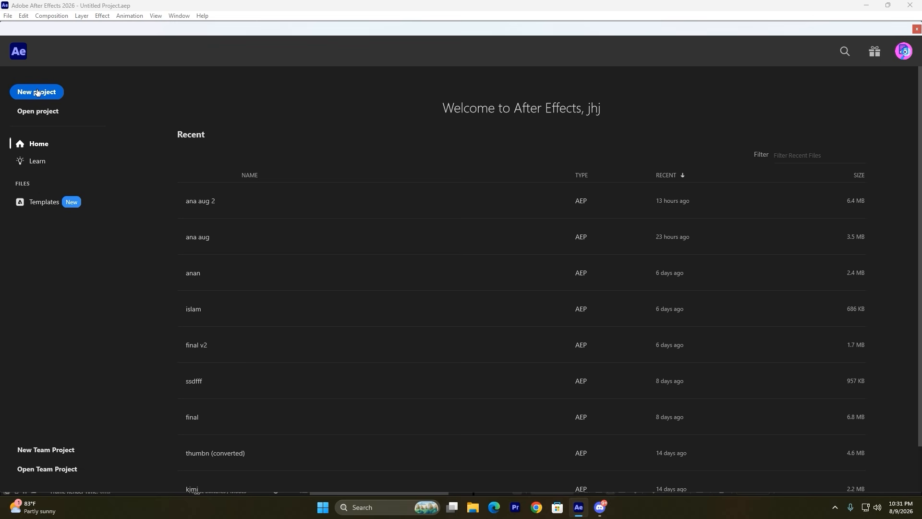
click(38, 110)
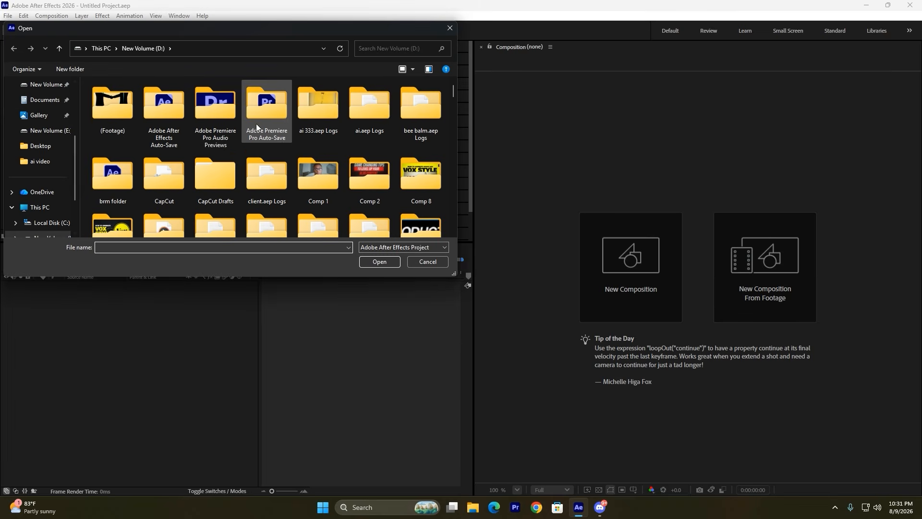
scroll(256, 128, down, 10)
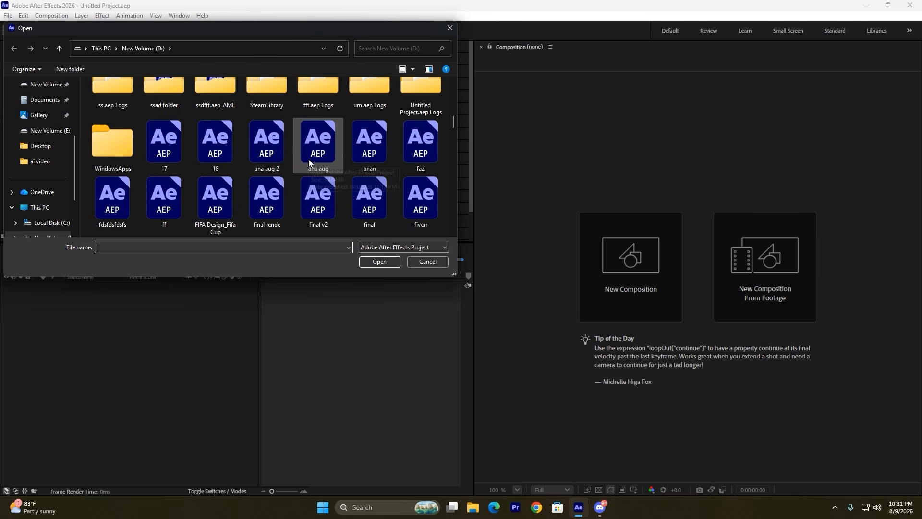
click(434, 262)
click(12, 32)
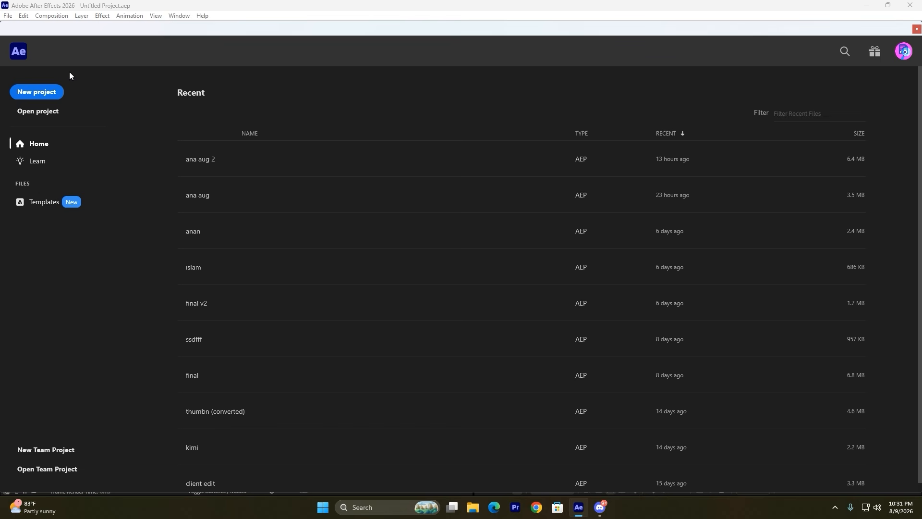
- Start a new project and begin a new composition named "Luca video 1"
click(40, 92)
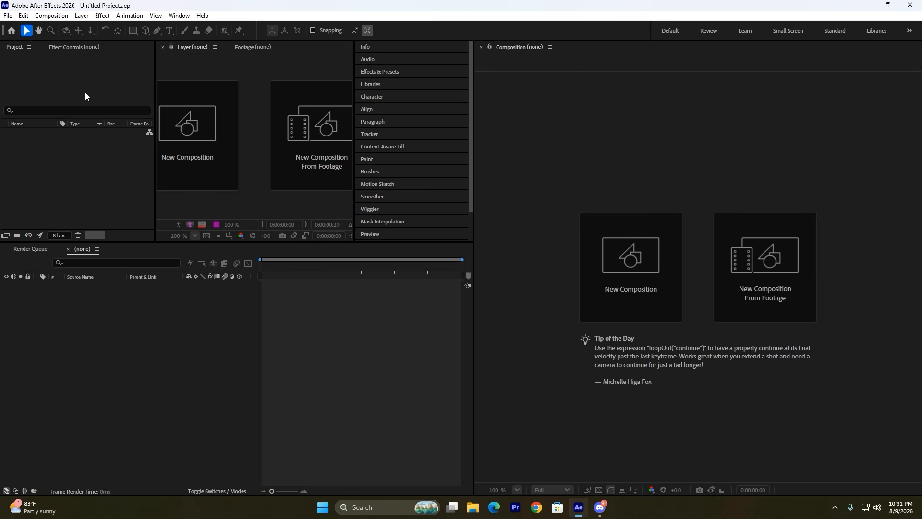
click(616, 275)
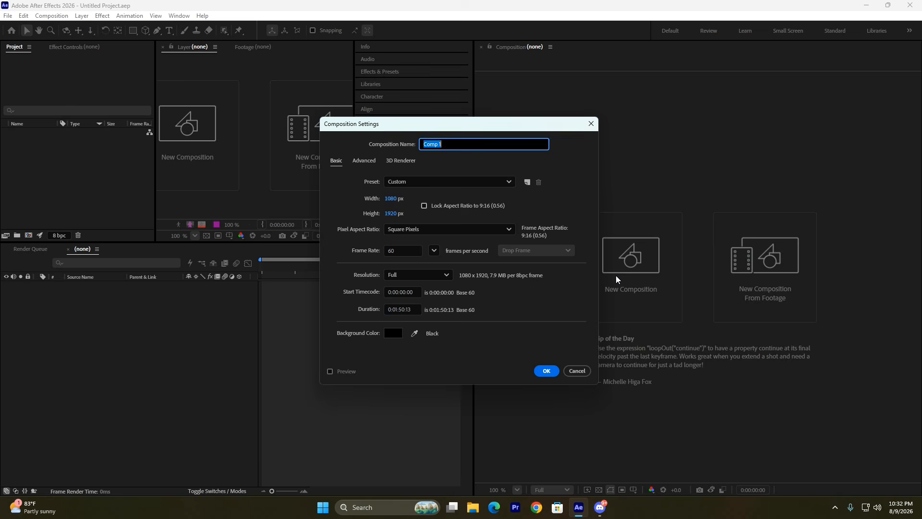
drag(449, 145, 368, 128)
key(BackSpace)
key(Caps_Lock)
text(Luca)
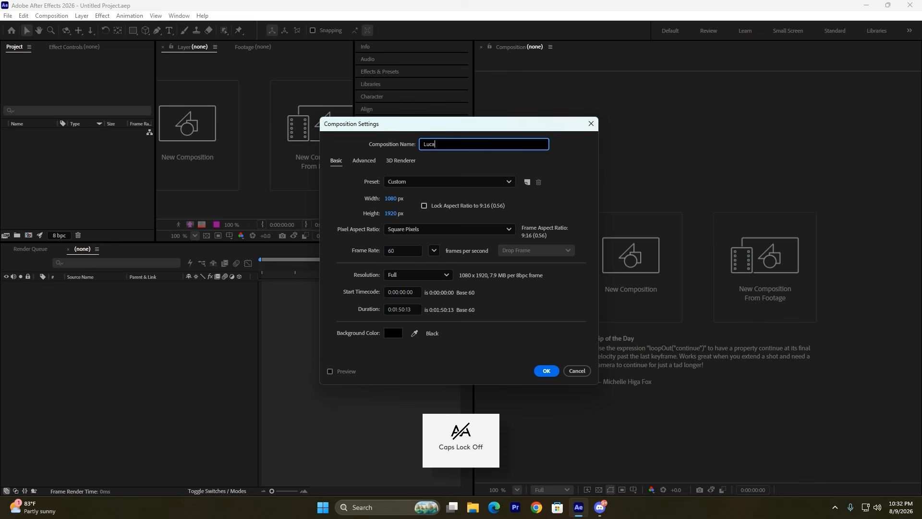
text( video 1)
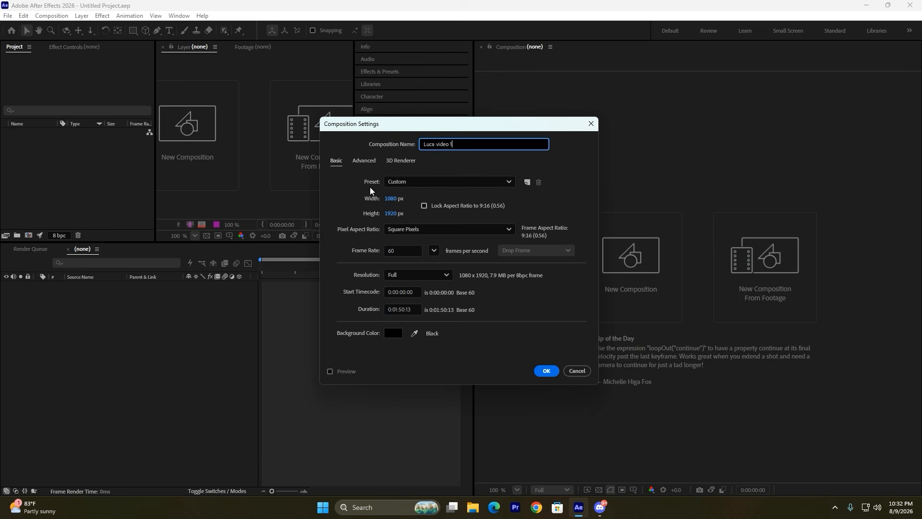
- Browse the composition size presets and try reducing the width to 1037 px
click(406, 183)
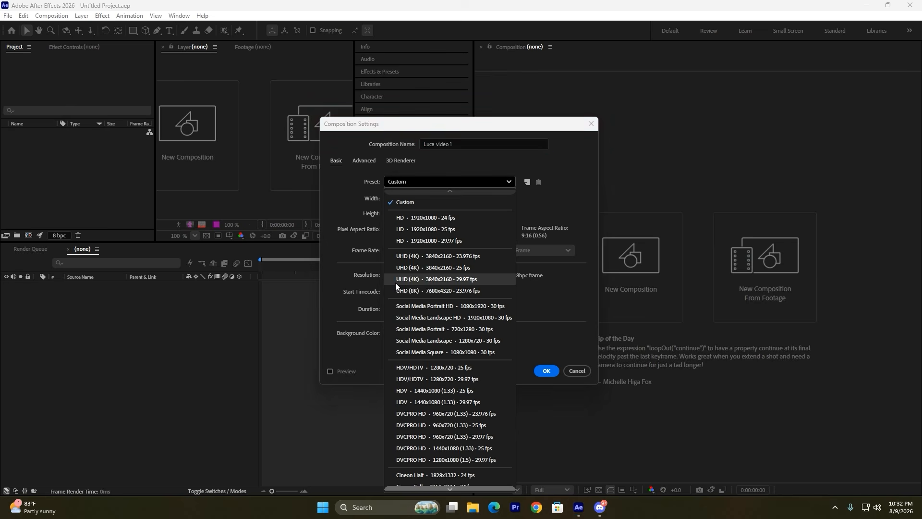
scroll(433, 336, down, 3)
scroll(459, 390, up, 2)
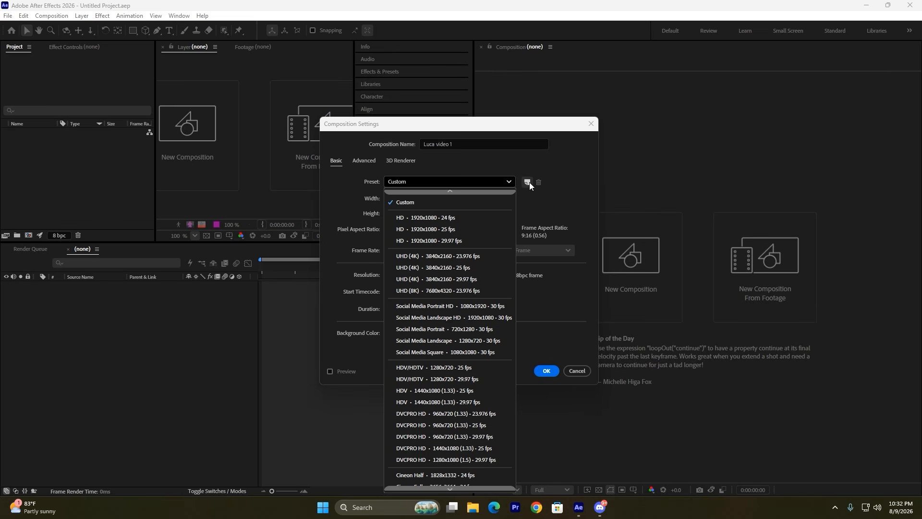
click(546, 195)
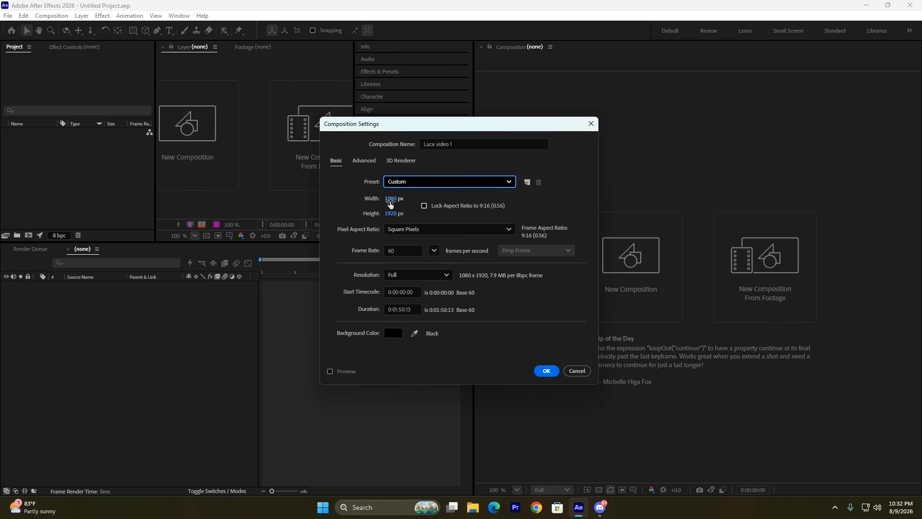
drag(386, 203, 372, 201)
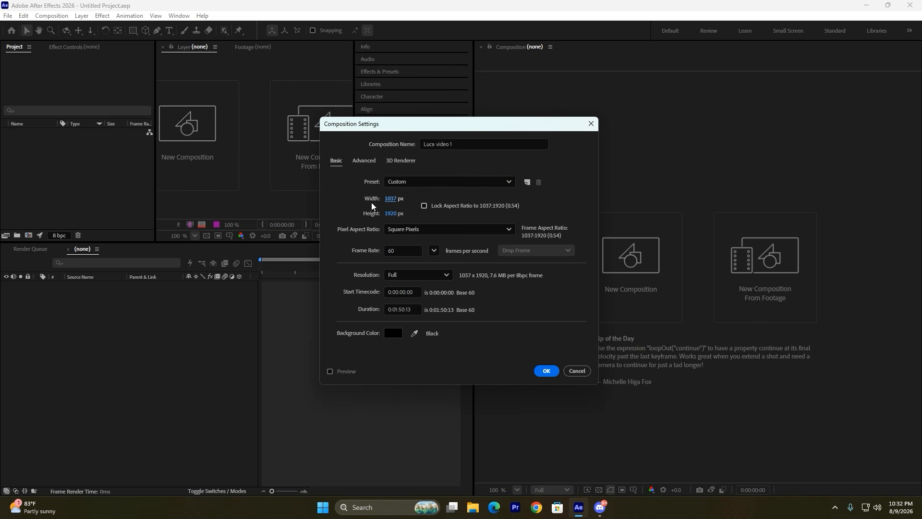
click(405, 181)
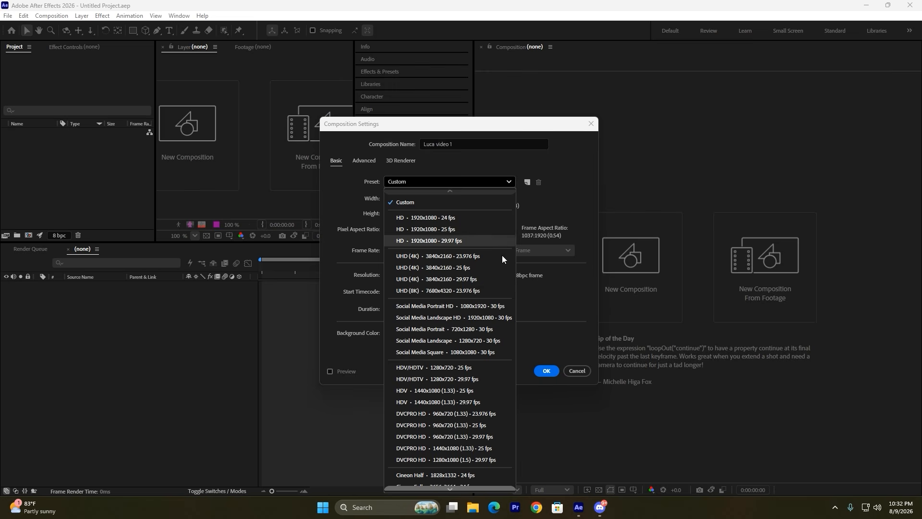
click(527, 215)
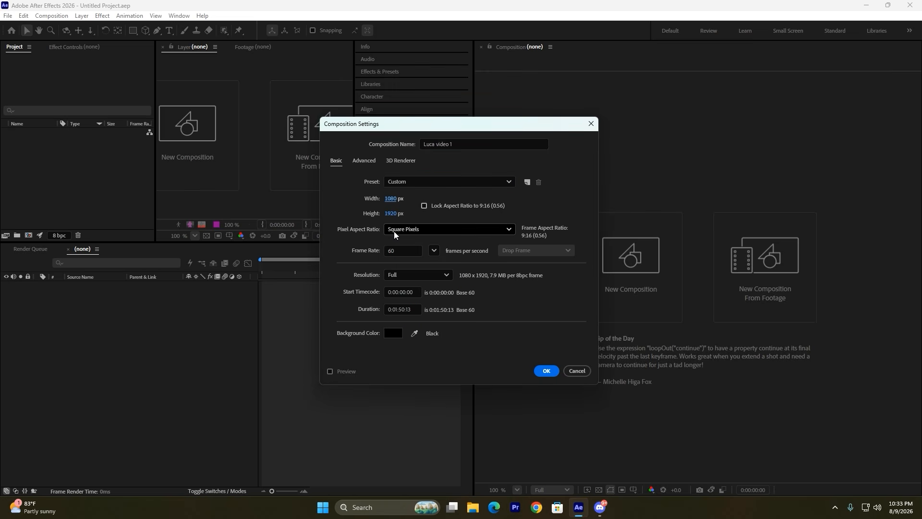
- Configure the composition with square pixels, a 30 fps frame rate and Quarter resolution
click(394, 230)
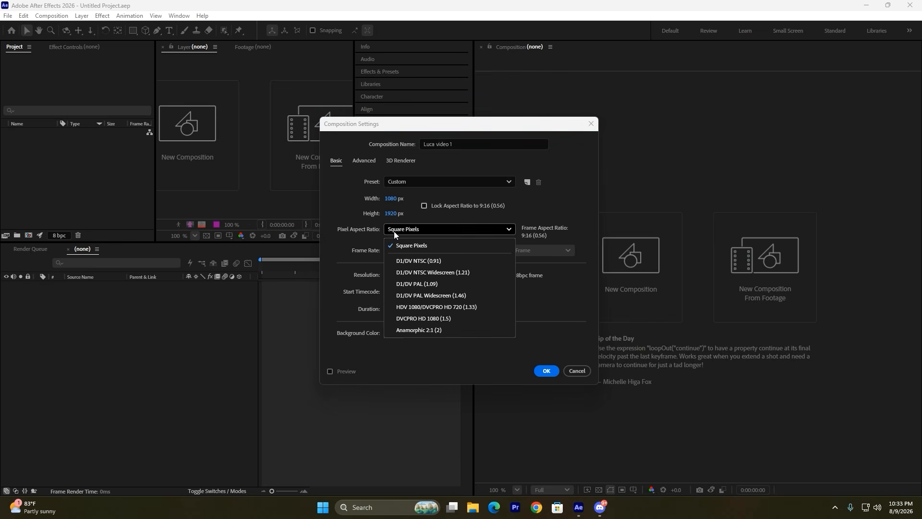
click(410, 249)
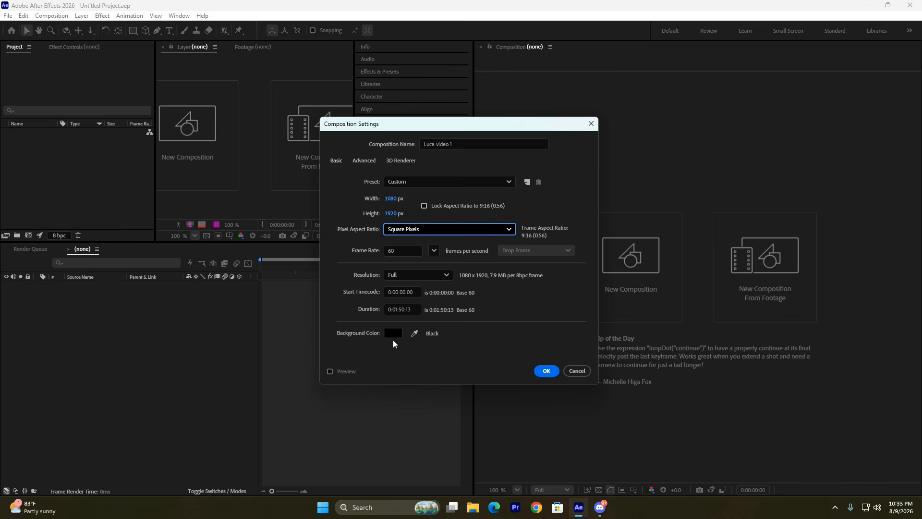
click(433, 251)
click(433, 348)
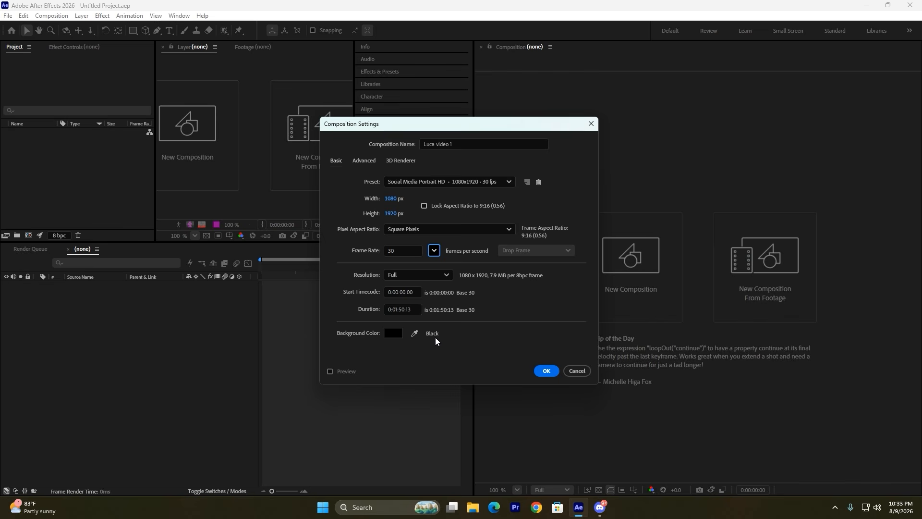
click(404, 272)
click(406, 326)
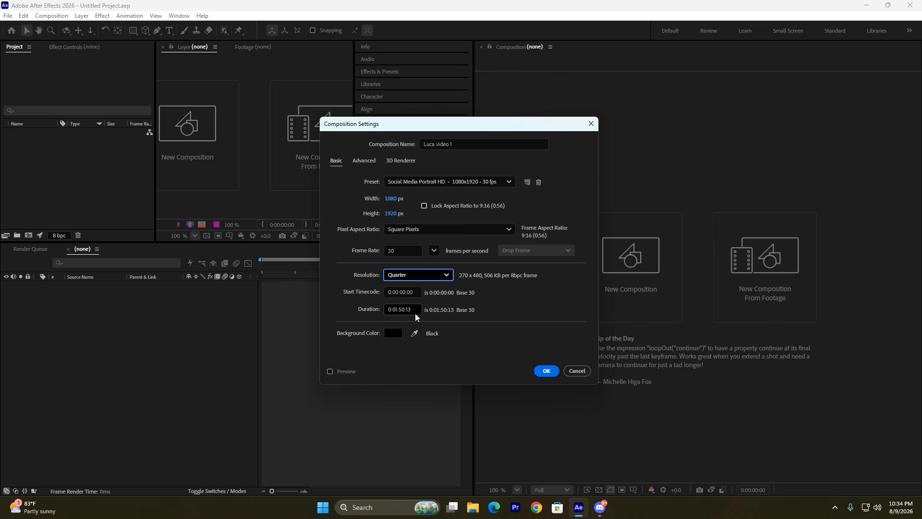
click(396, 306)
click(433, 347)
click(390, 309)
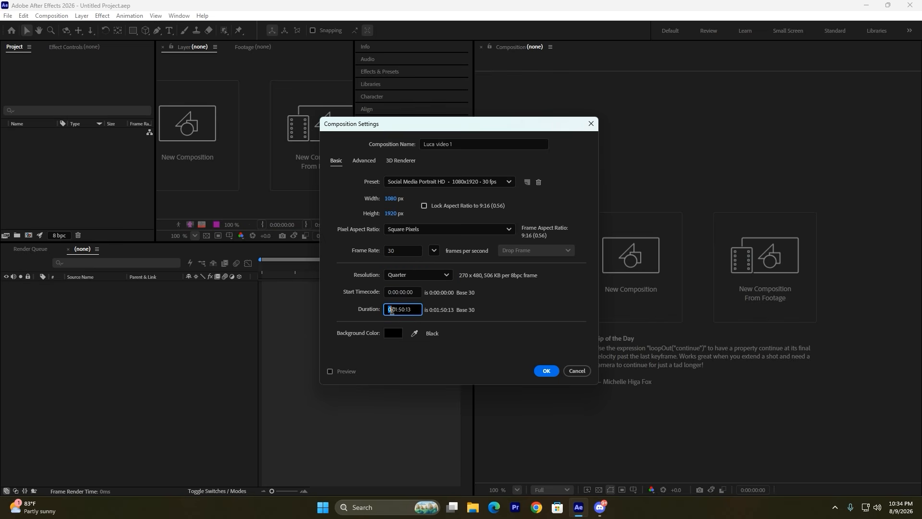
drag(396, 310, 398, 312)
click(401, 310)
drag(400, 310, 414, 310)
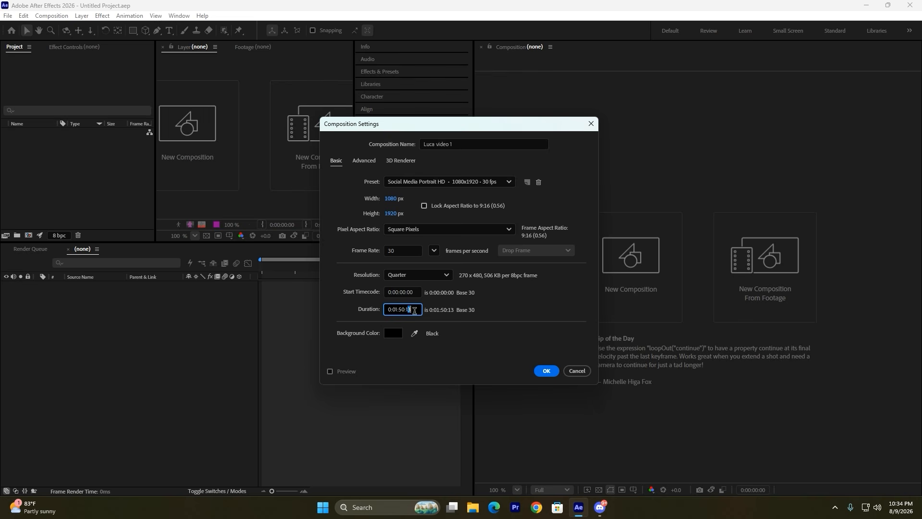
click(466, 330)
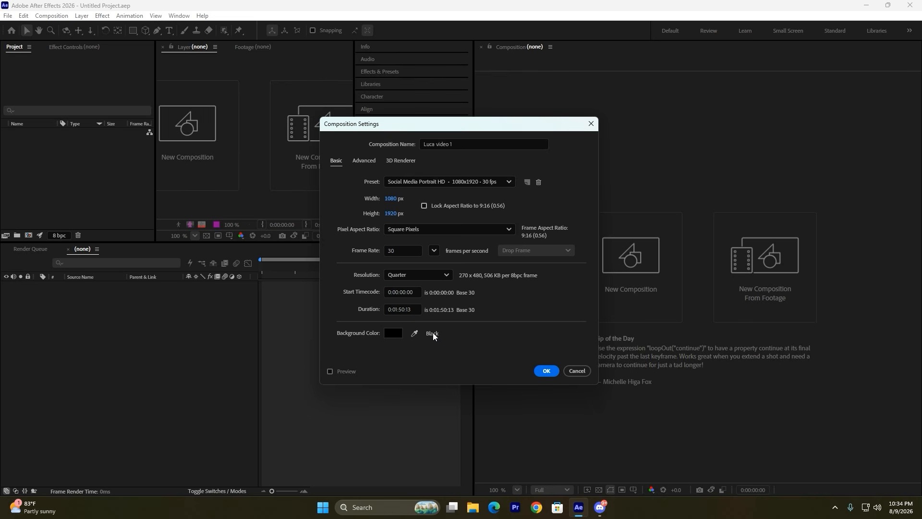
- Try a composition duration of 0:10:50:13
click(398, 308)
key(BackSpace)
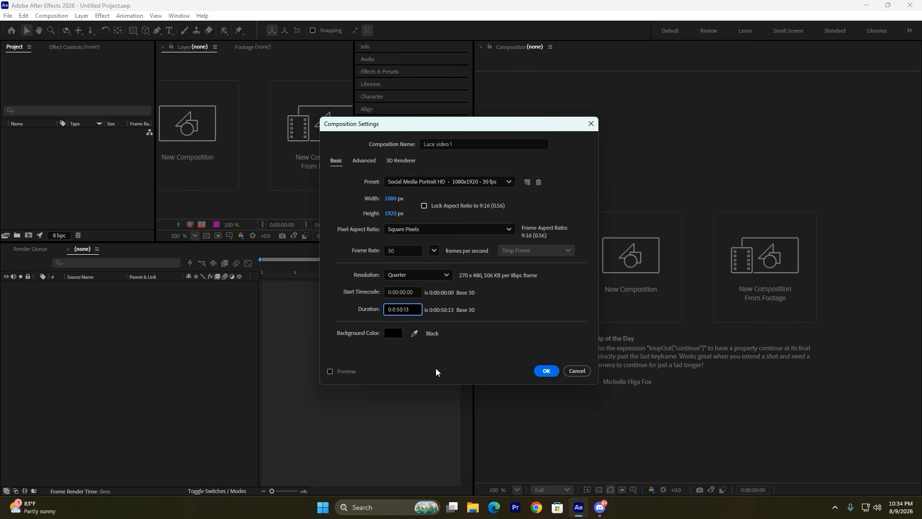
key(BackSpace)
text(10)
click(467, 334)
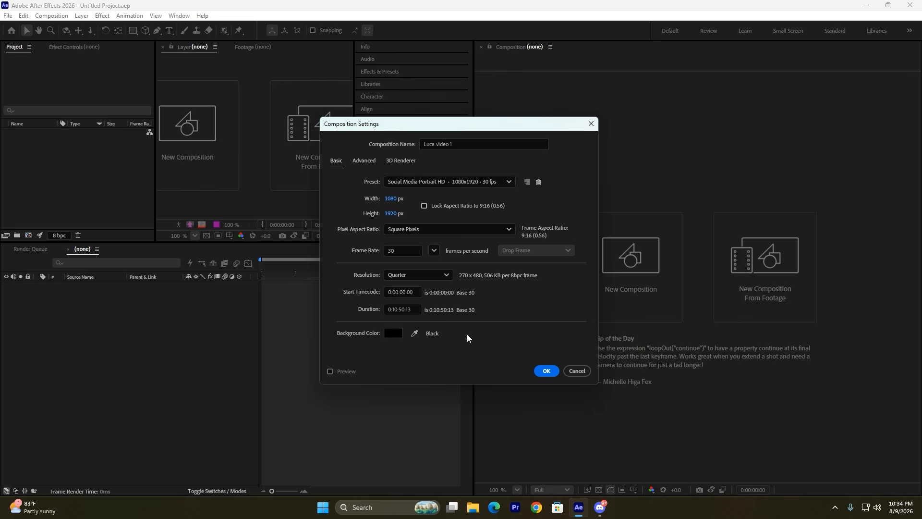
- Set the duration to 0:01:00:13 and create the composition with the black background
click(397, 308)
key(BackSpace)
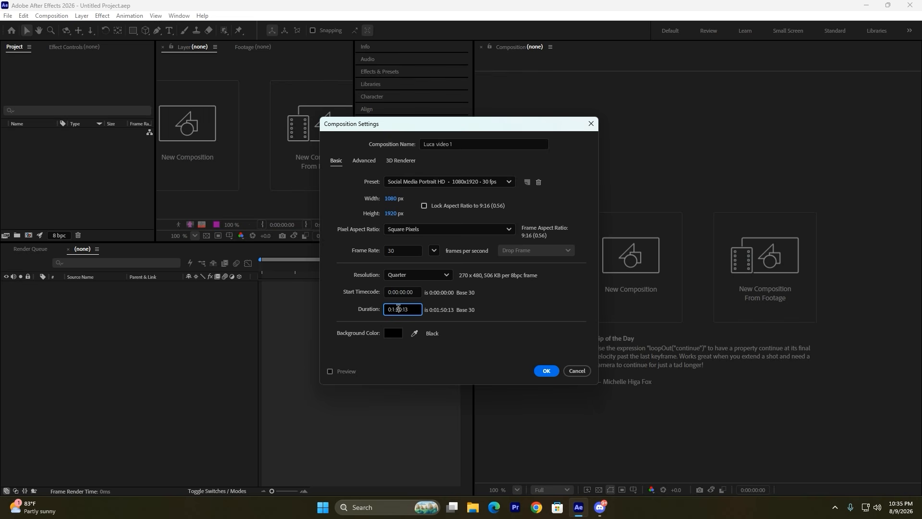
key(BackSpace)
text(0)
click(393, 333)
click(367, 235)
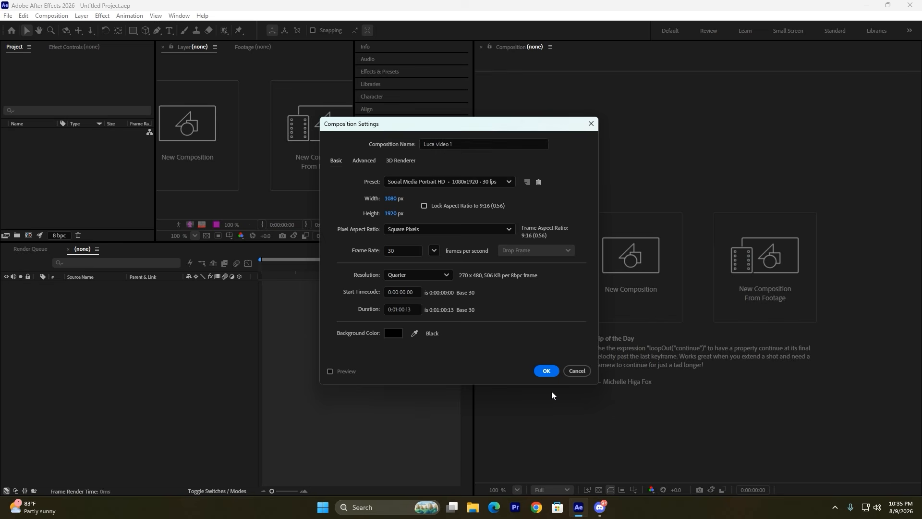
click(551, 376)
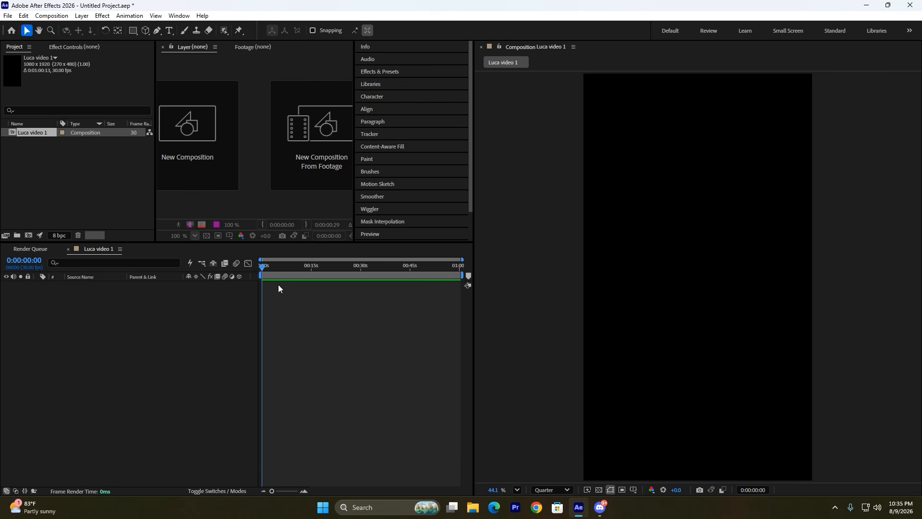
- Import 4.png from the Downloads folder and add it to the composition as a layer
drag(268, 262, 219, 307)
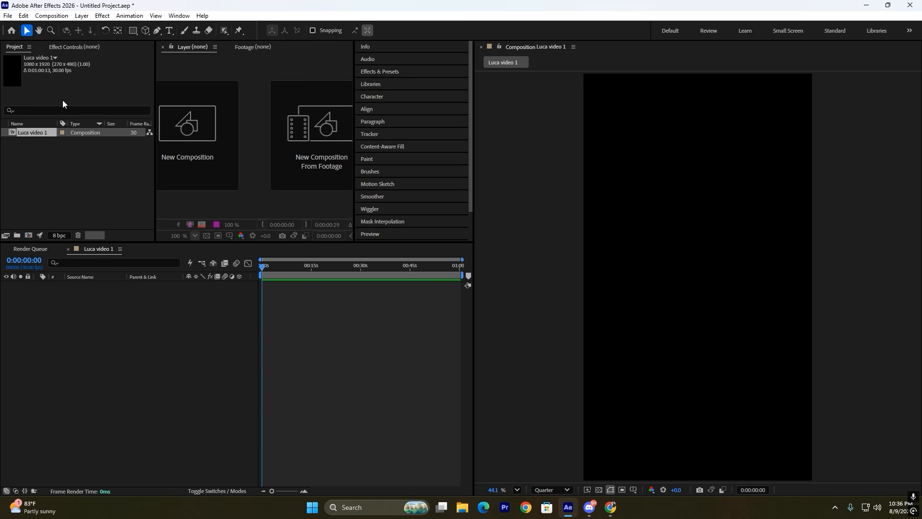
double_click(78, 186)
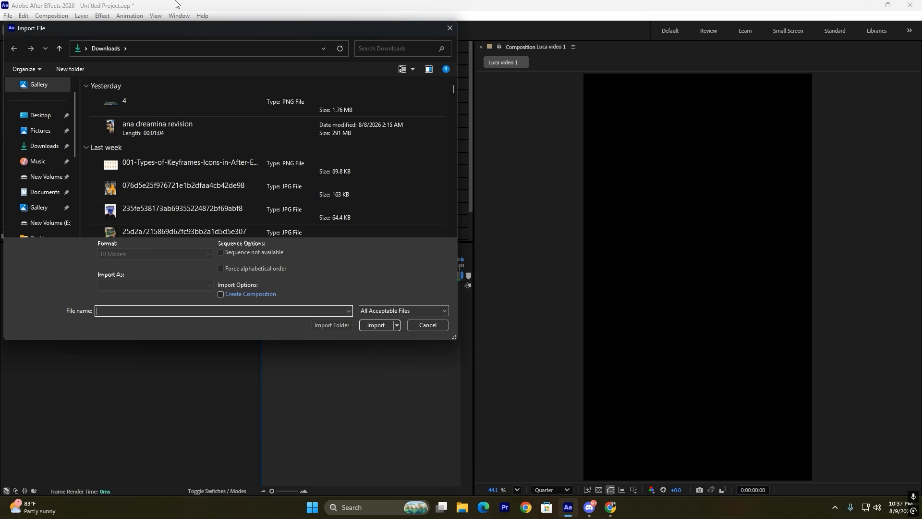
scroll(121, 149, down, 3)
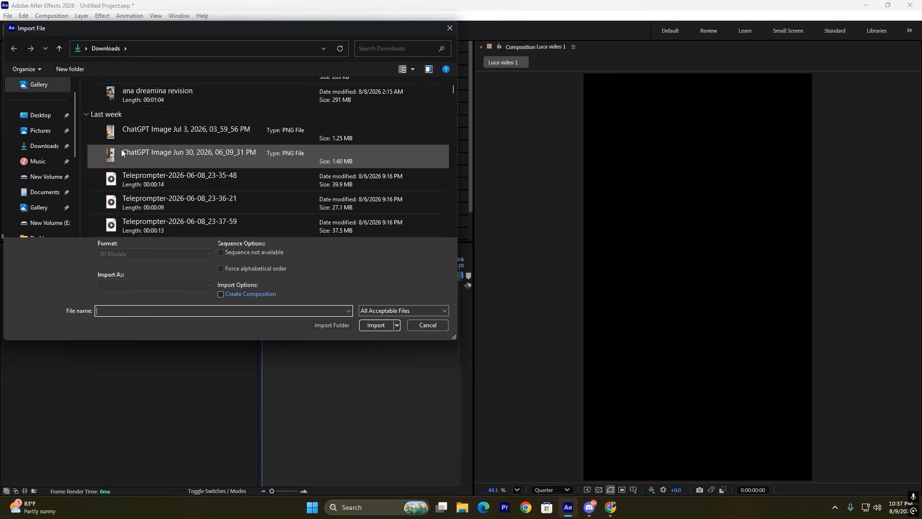
scroll(121, 147, up, 3)
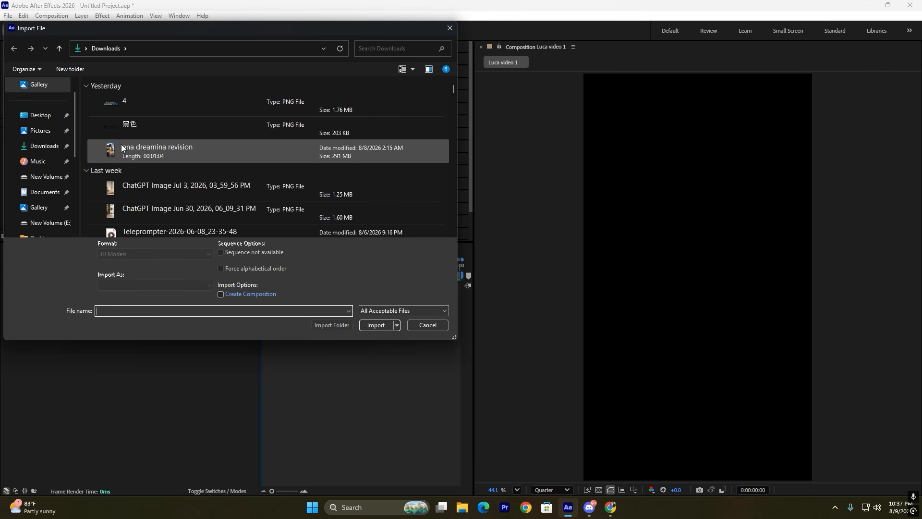
double_click(107, 109)
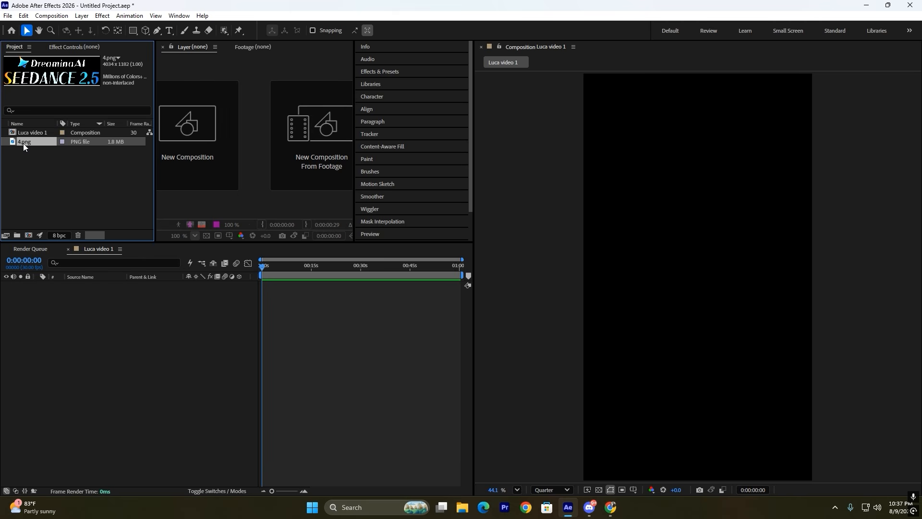
drag(23, 144, 73, 313)
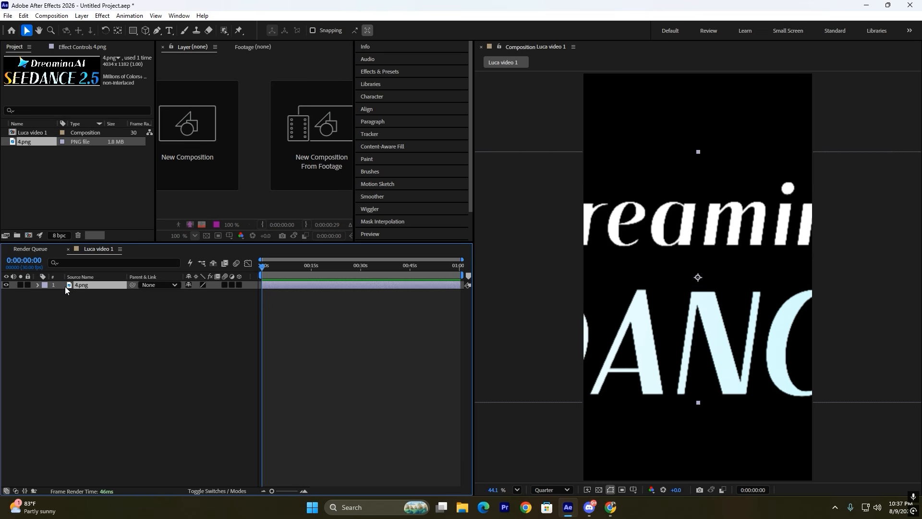
- Shift the 4.png layer's anchor point to 1994.0, 591.0 and scale the layer down to 21%
key(a)
click(200, 306)
click(187, 295)
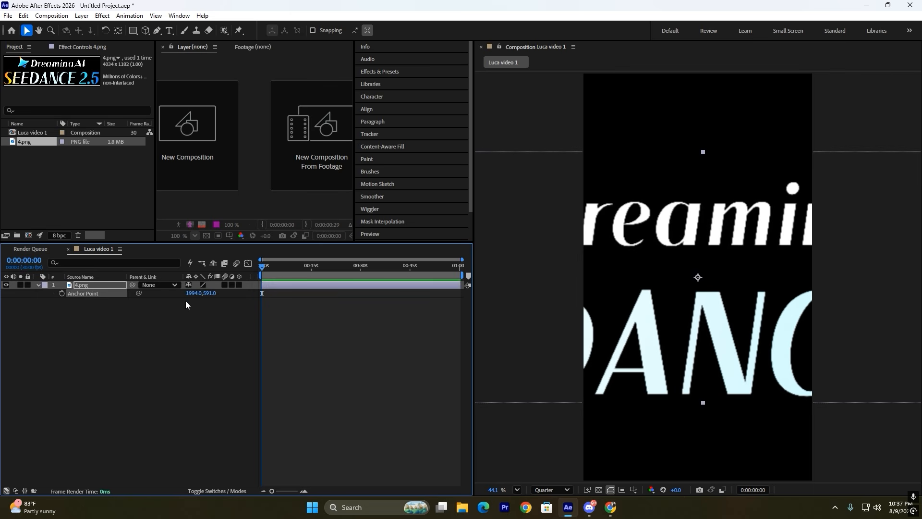
key(s)
drag(201, 296, 163, 296)
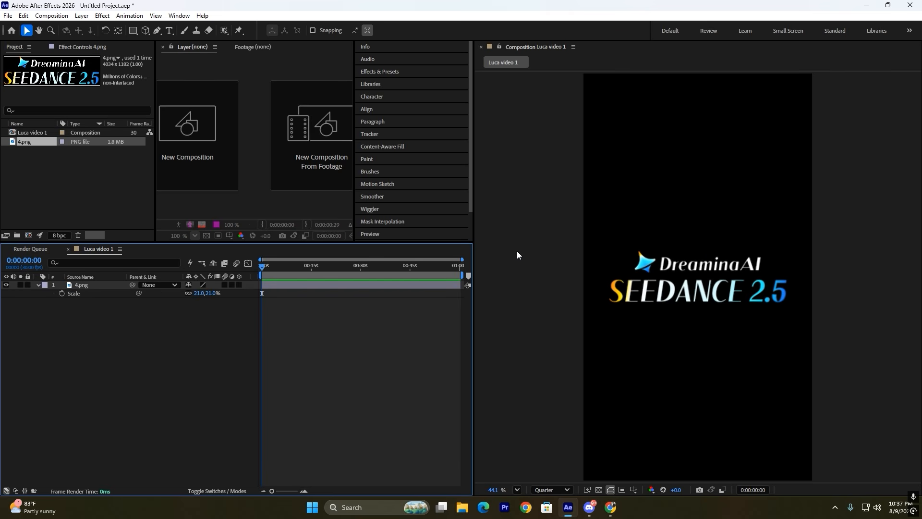
- Import the JPG 076d5e25f976721e1b2dfaa4cb42de98 from Downloads and place it as a layer below 4.png
double_click(67, 178)
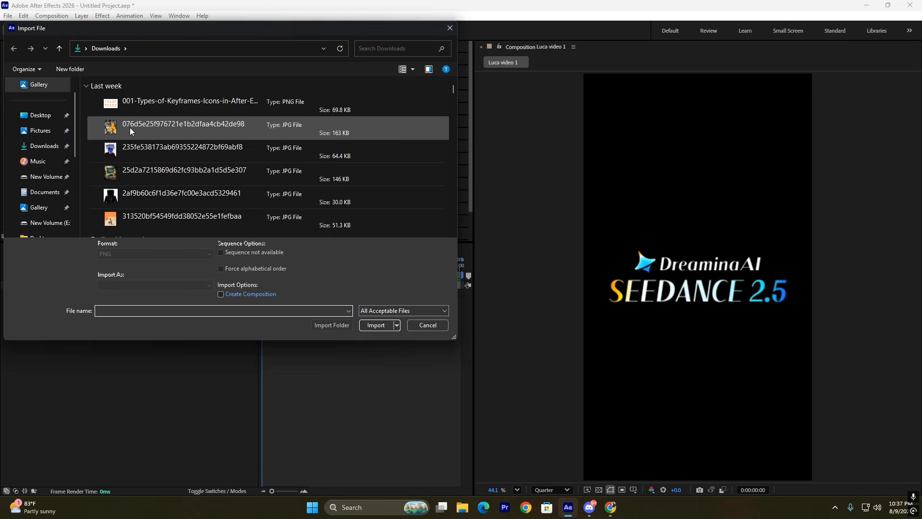
double_click(130, 128)
drag(45, 145, 114, 353)
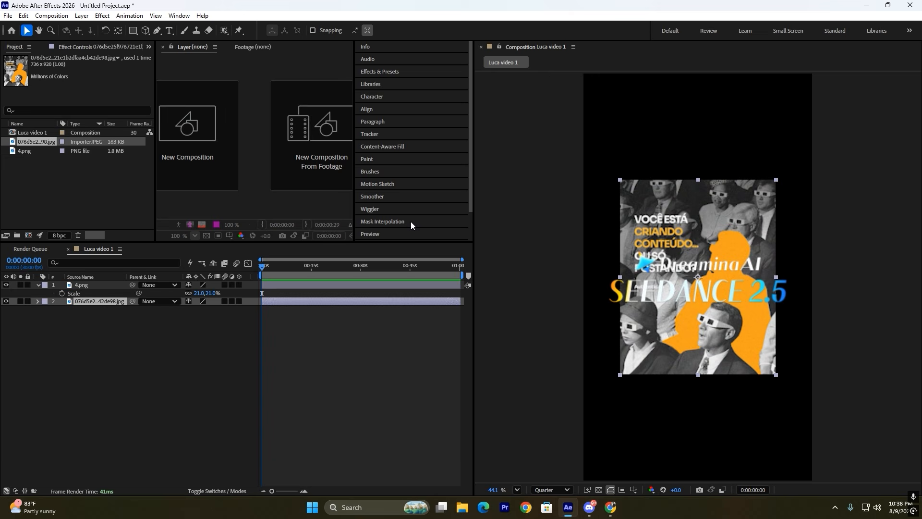
- Move the JPG photo layer up so it sits against the upper edge of the composition frame
click(385, 71)
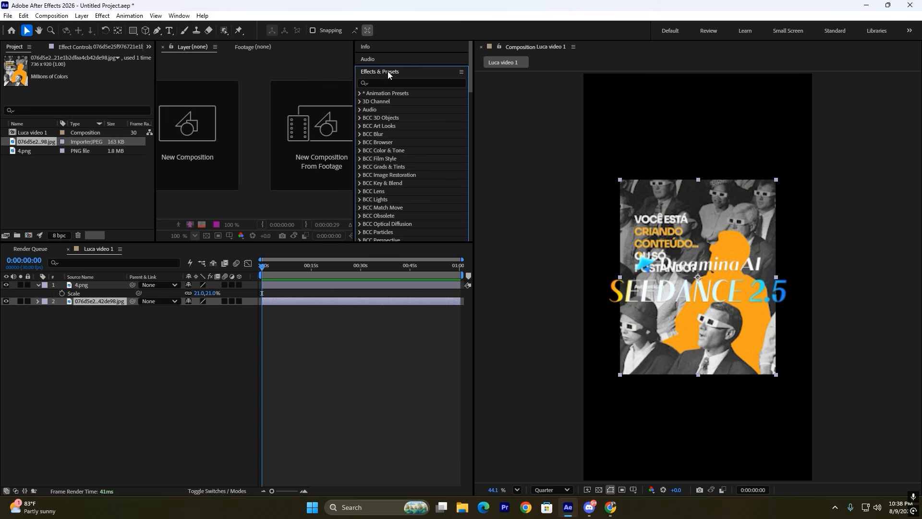
drag(667, 340, 686, 116)
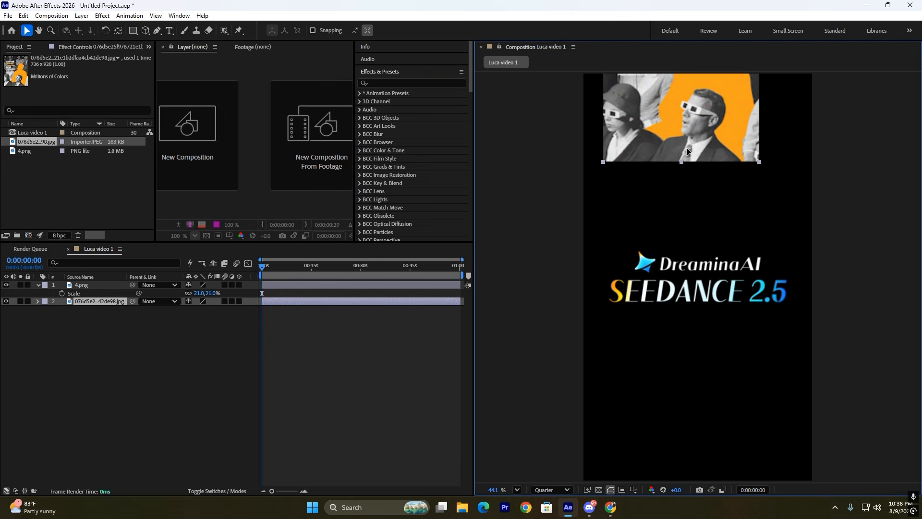
- Find the Deep Glow 2 effect by searching for "deep glow" and apply it to the 4.png layer
click(81, 285)
click(387, 82)
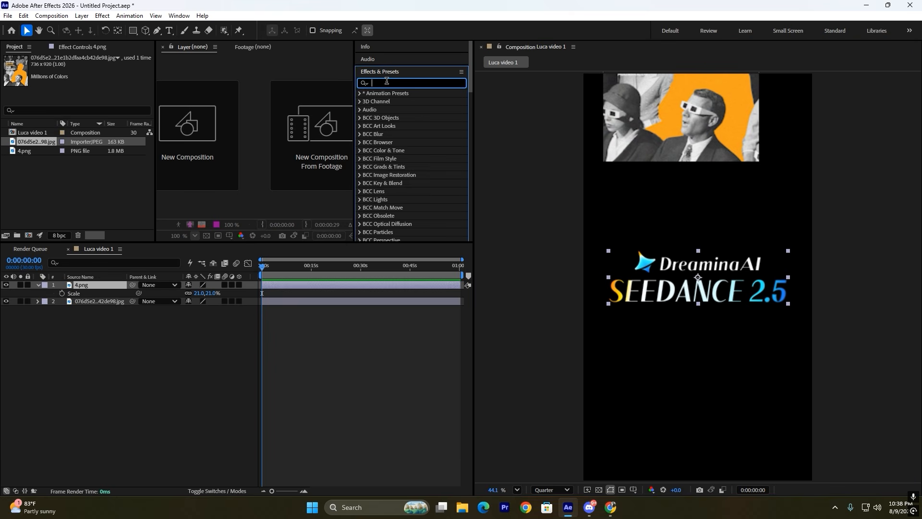
text(deep)
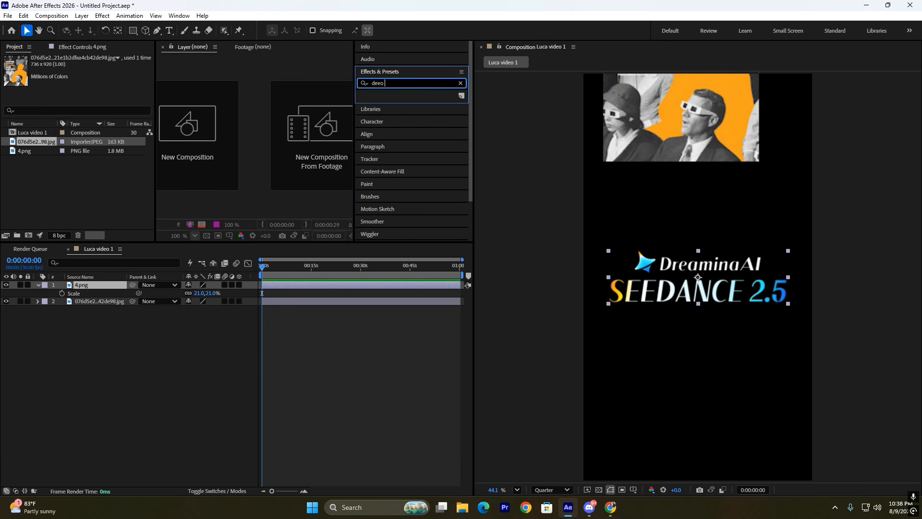
text( glow)
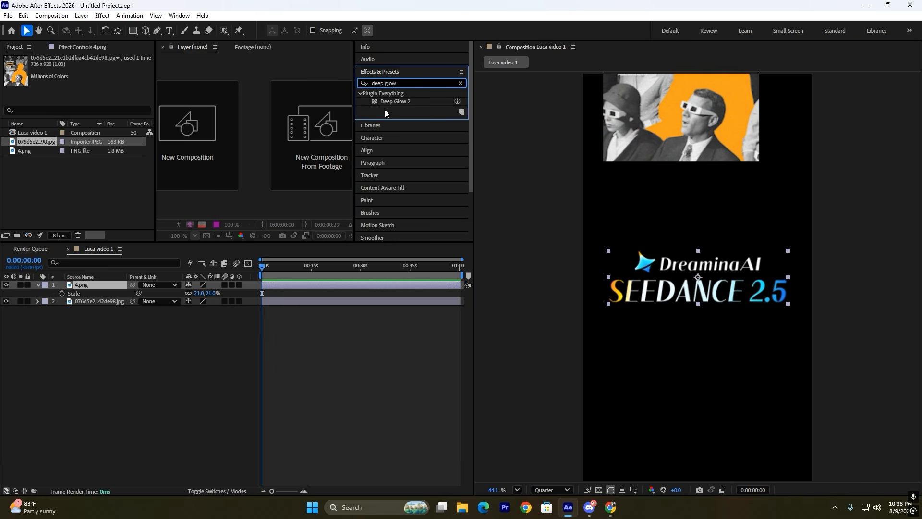
double_click(391, 101)
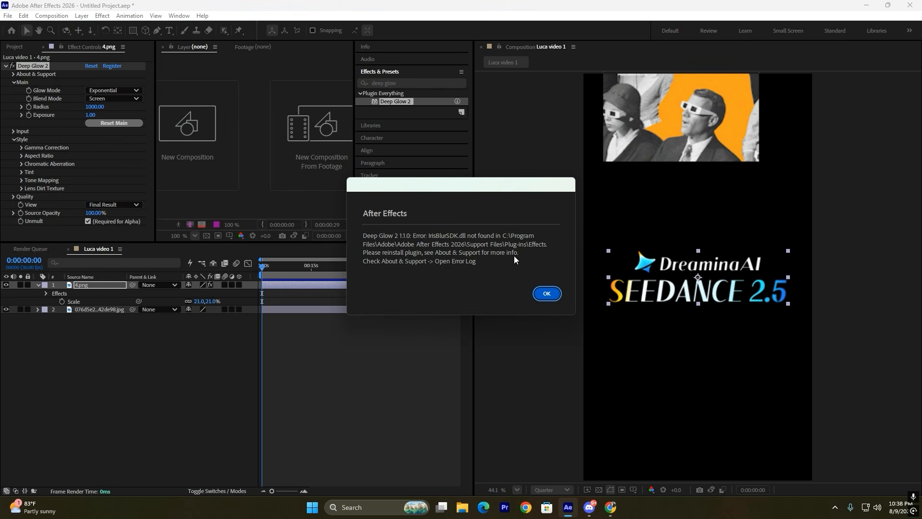
click(547, 293)
click(547, 293)
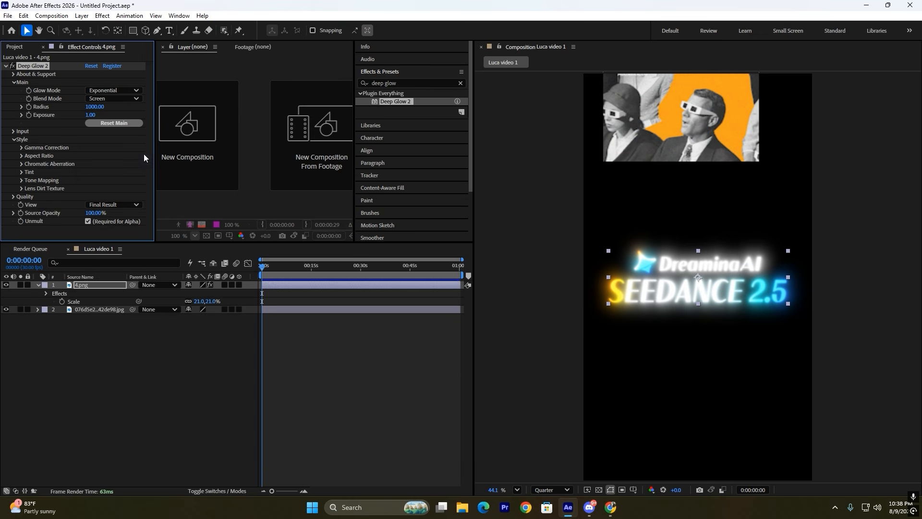
- Set the Deep Glow 2 radius to 444 and its exposure to 0.02 on the 4.png layer
click(95, 107)
text(444)
key(Return)
click(88, 115)
text(0)
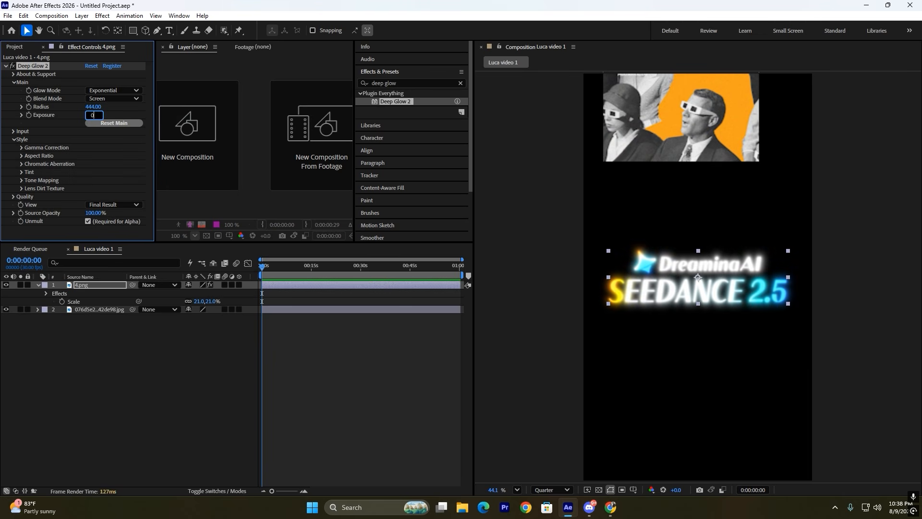
text(.02)
key(Return)
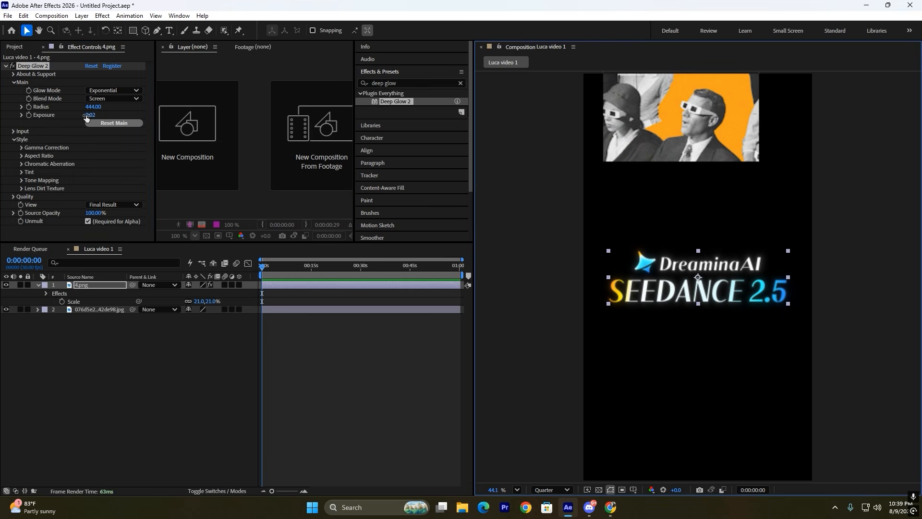
- Switch the composition preview to Full resolution and compare the logo with Deep Glow 2 off and on, leaving the effect disabled
click(552, 491)
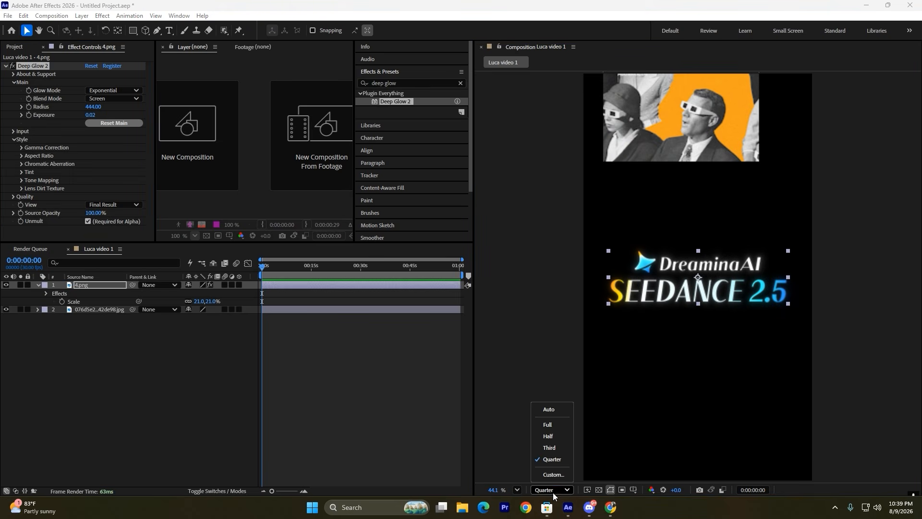
click(547, 425)
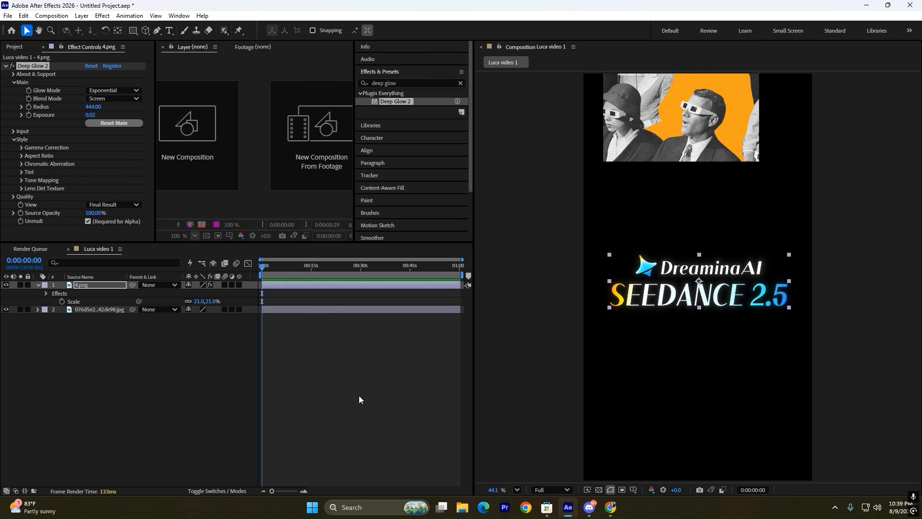
click(12, 65)
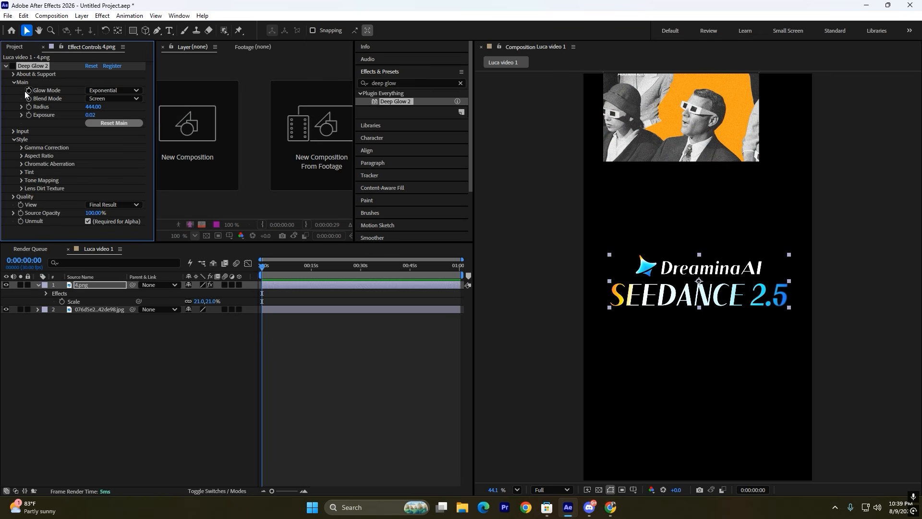
click(14, 65)
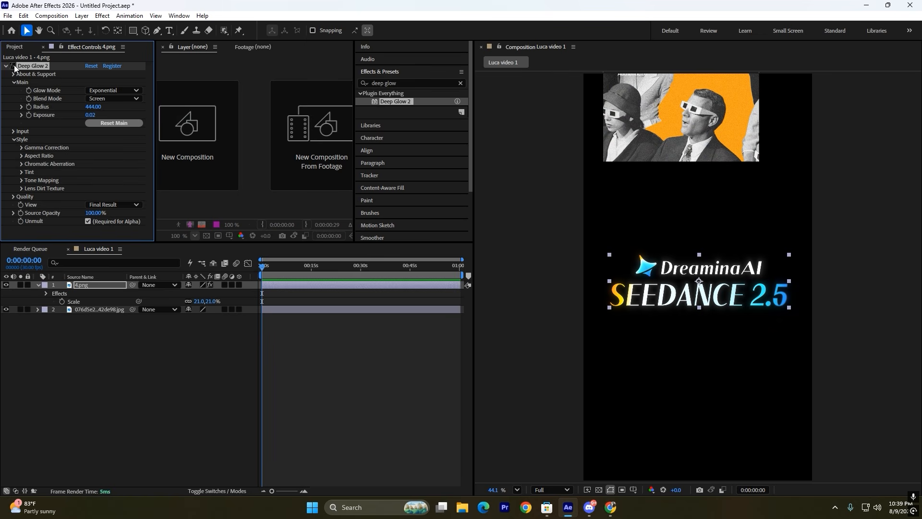
click(14, 65)
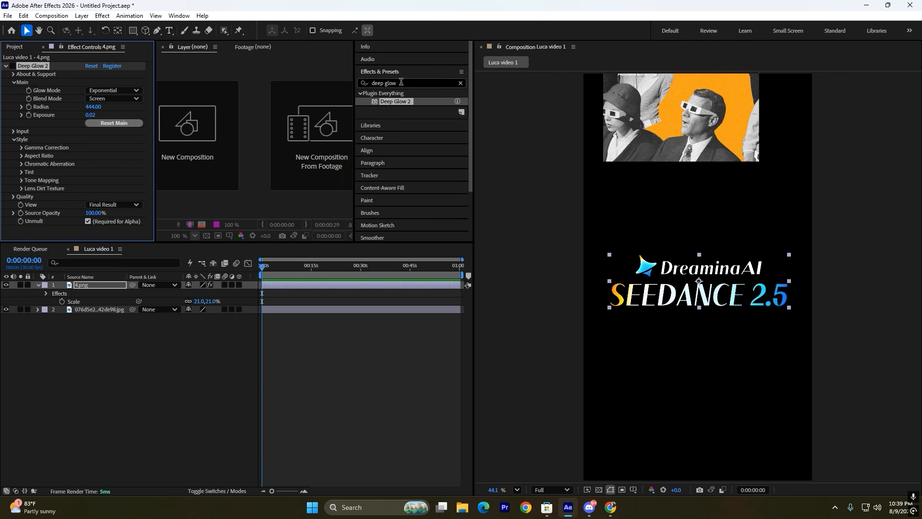
- Replace the effects search term with "gau" to find Gaussian Blur
drag(401, 84, 357, 84)
key(BackSpace)
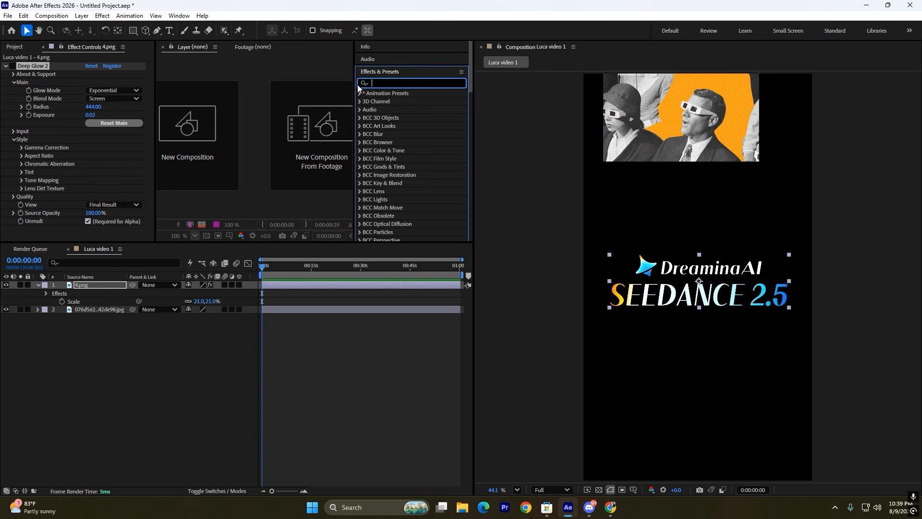
text(g)
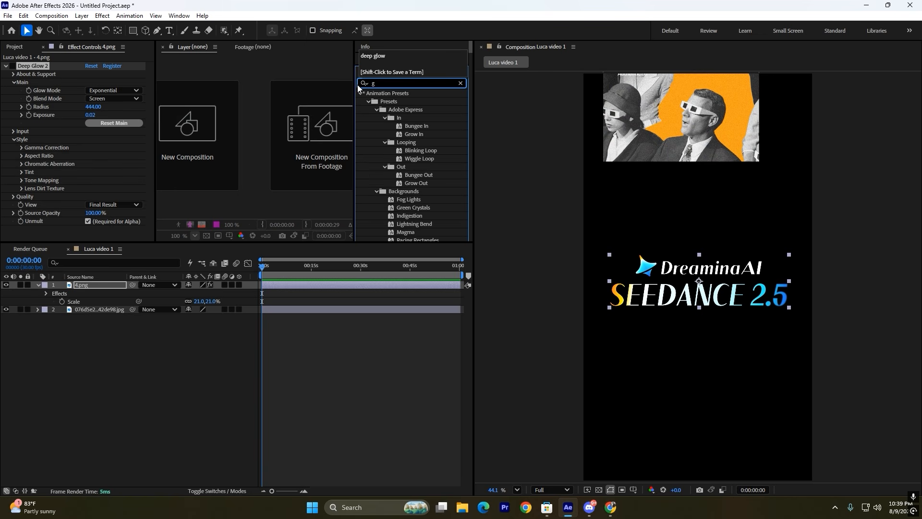
text(au)
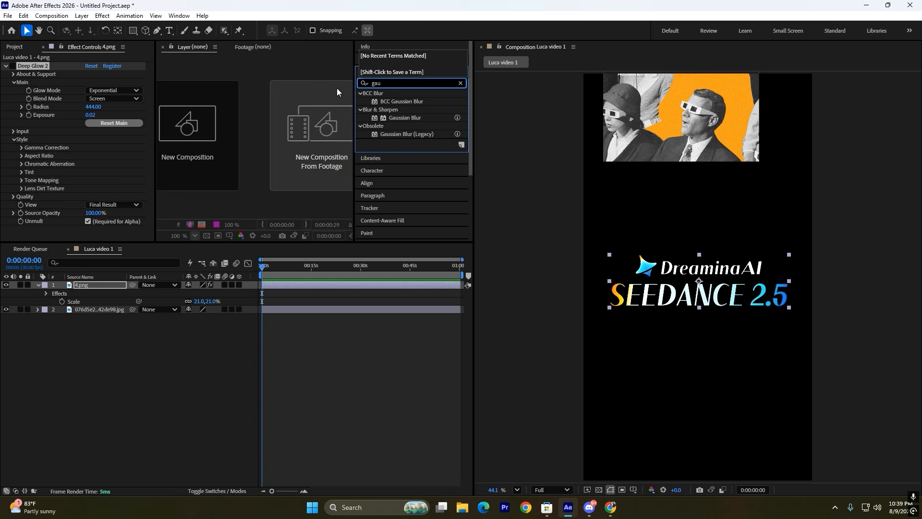
- Try the Gaussian Blur effect on the 4.png layer and undo it each time
double_click(391, 119)
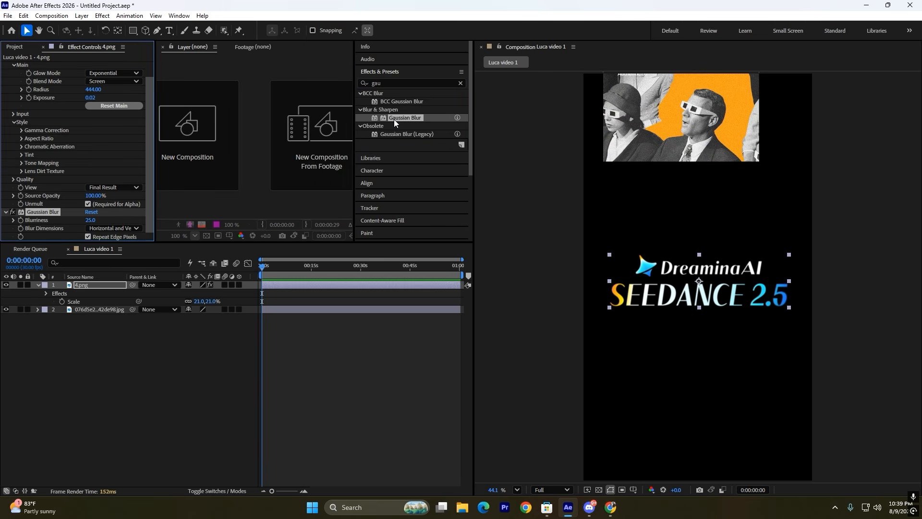
click(406, 376)
key(ctrl+z)
click(389, 374)
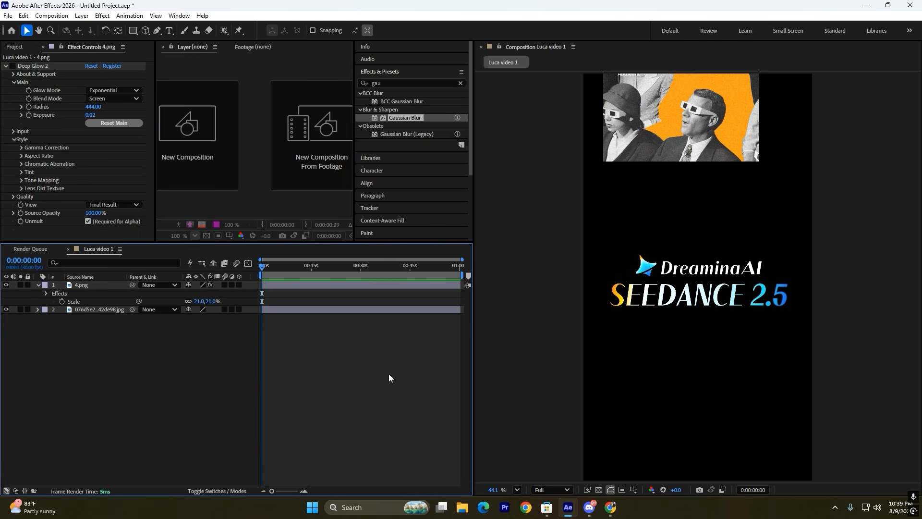
click(652, 294)
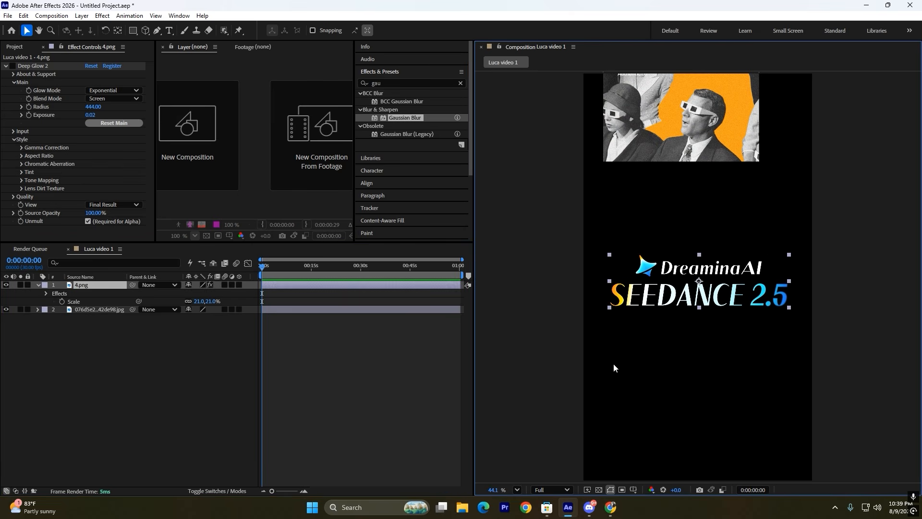
click(330, 339)
click(336, 285)
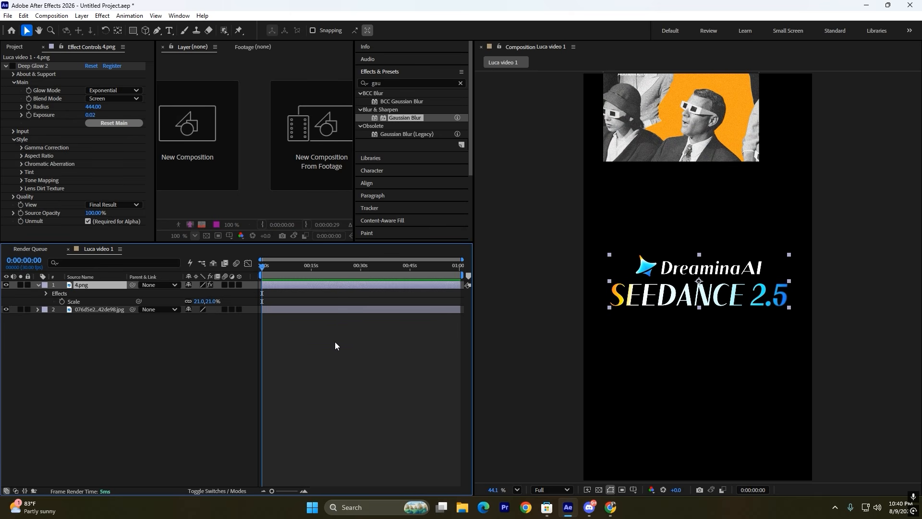
click(335, 341)
click(332, 286)
double_click(402, 117)
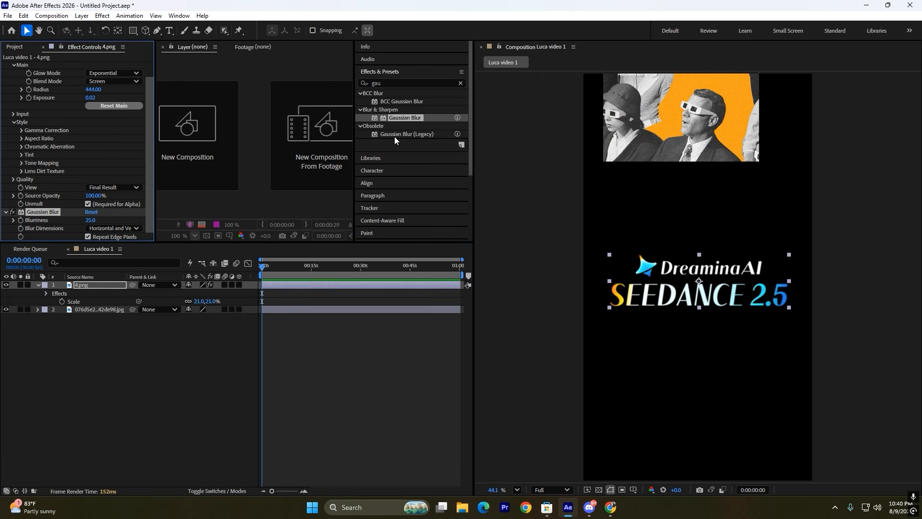
click(358, 296)
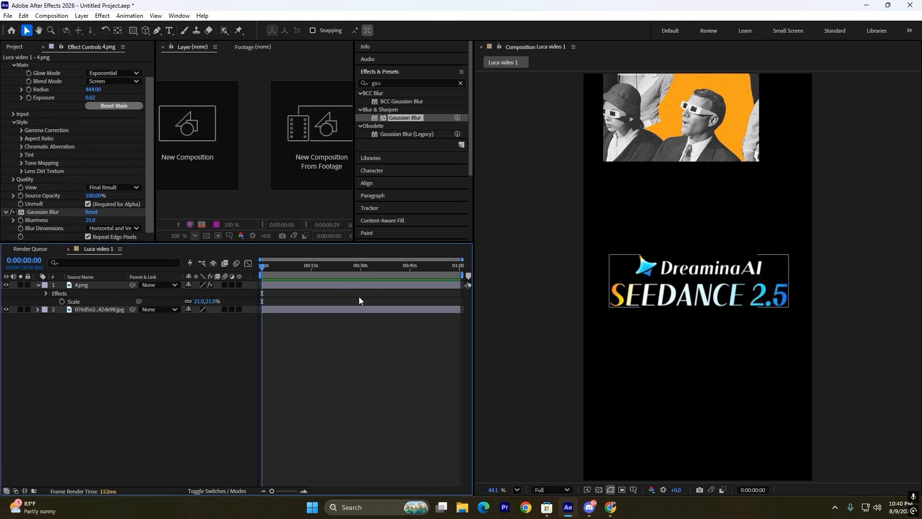
key(ctrl+z)
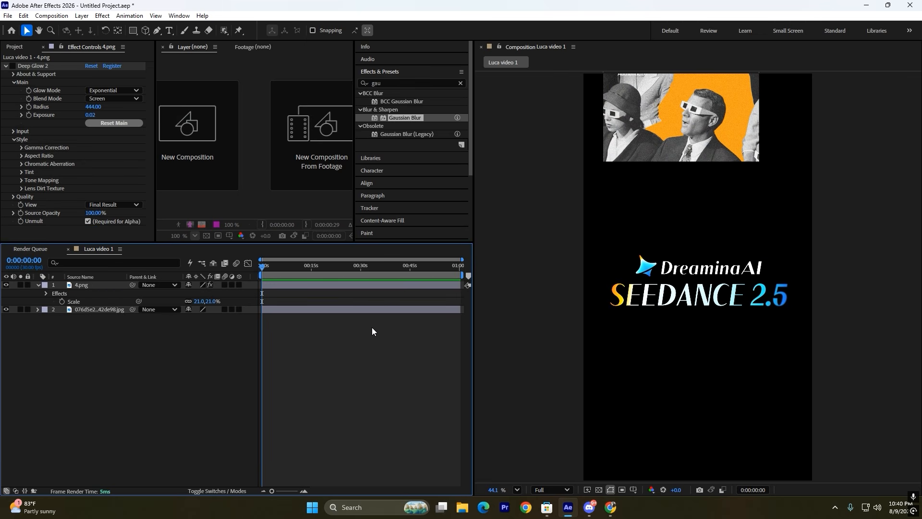
- Apply Gaussian Blur to the 4.png layer and raise its blurriness to about 229.5
click(405, 119)
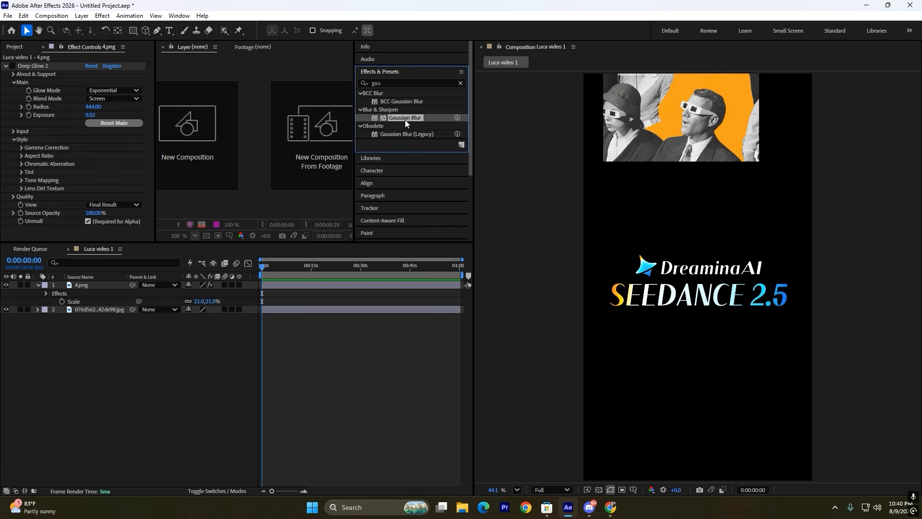
click(339, 286)
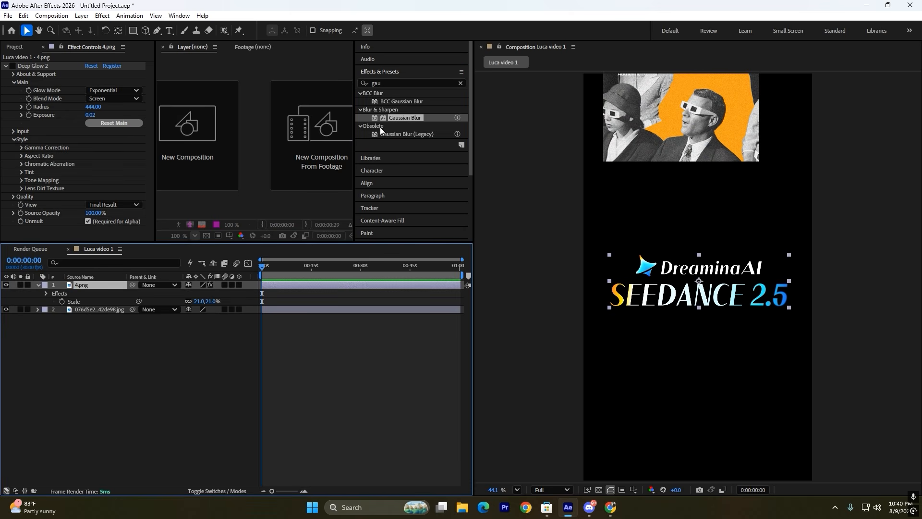
double_click(402, 117)
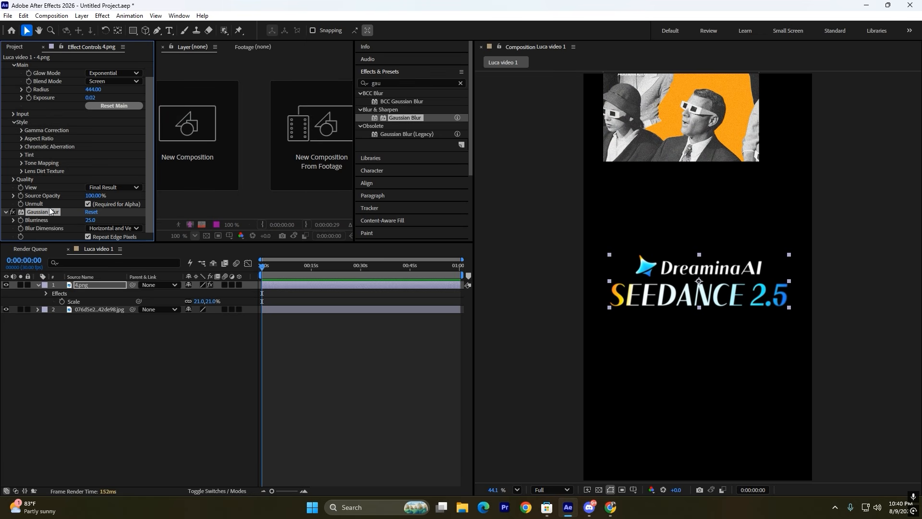
scroll(49, 206, up, 1)
scroll(49, 206, down, 1)
drag(87, 221, 187, 222)
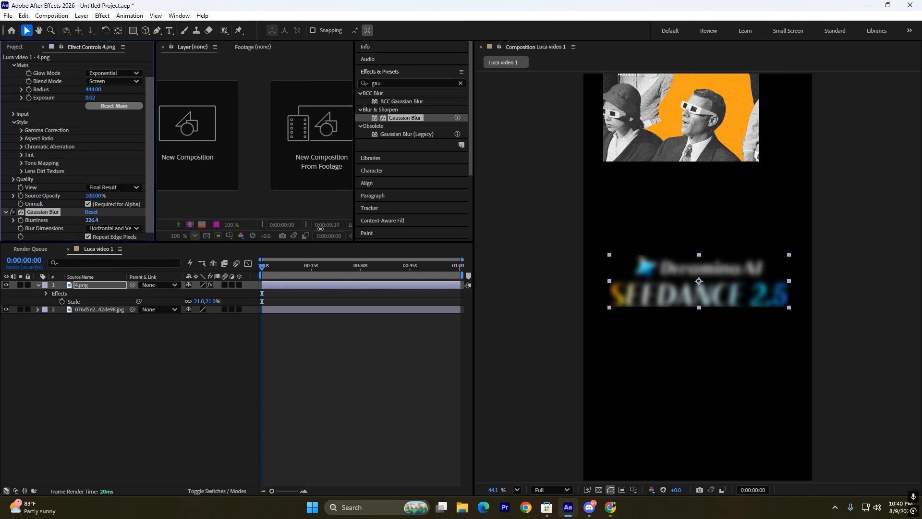
- Turn Gaussian Blur off and back on to compare the 4.png logo with and without the blur
click(13, 212)
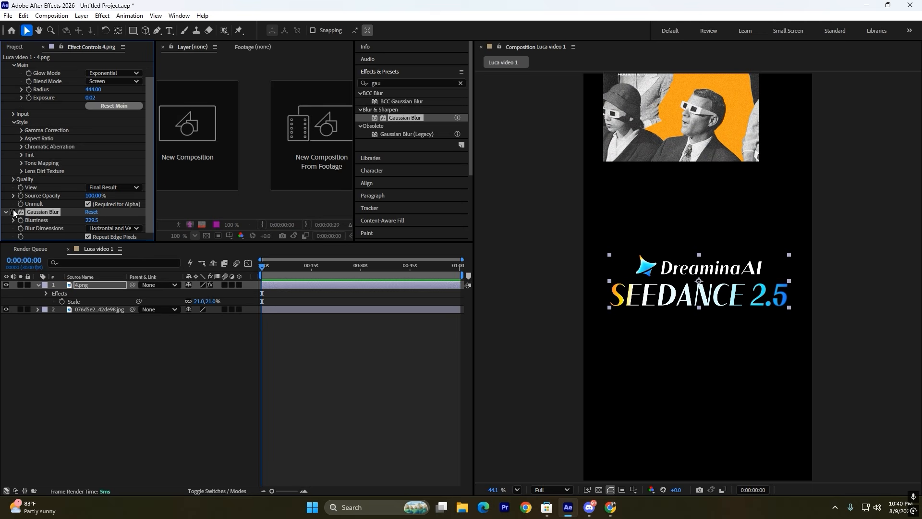
click(13, 212)
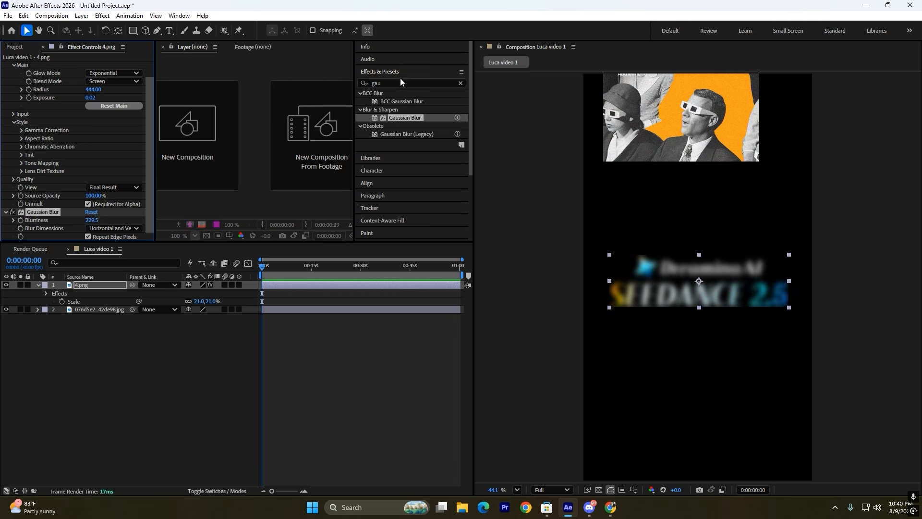
click(374, 82)
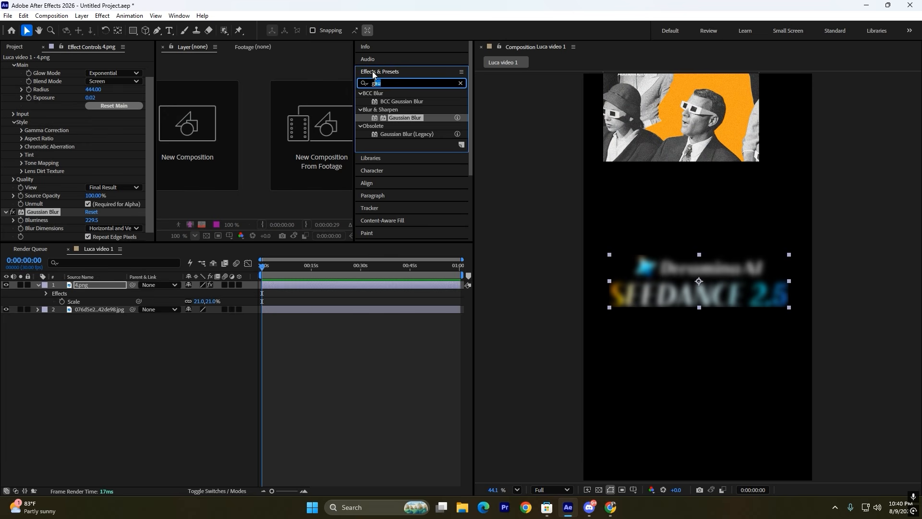
click(374, 71)
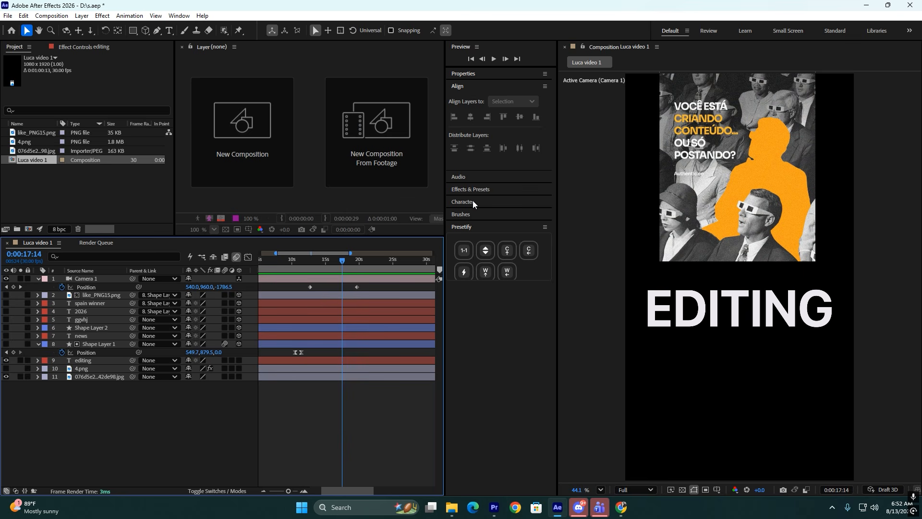
- Change the font of the EDITING text layer to Clash Display Medium in its character settings
click(689, 300)
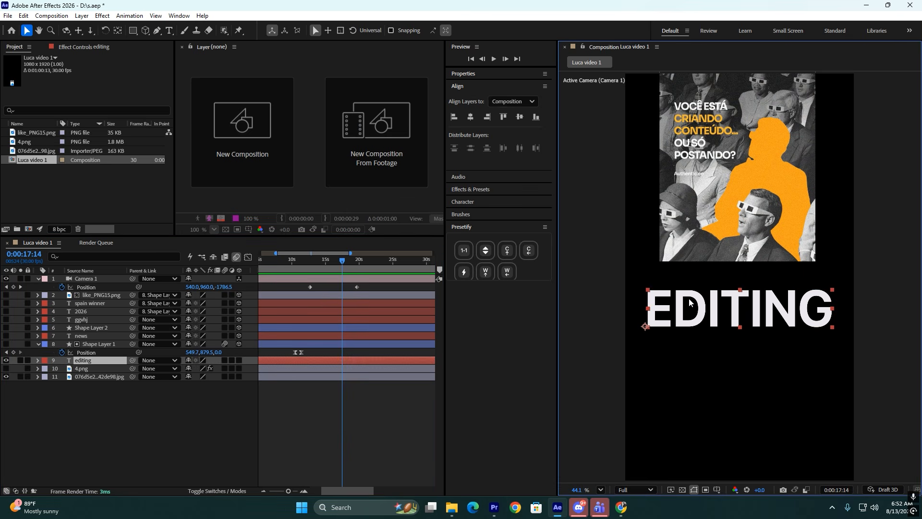
click(481, 202)
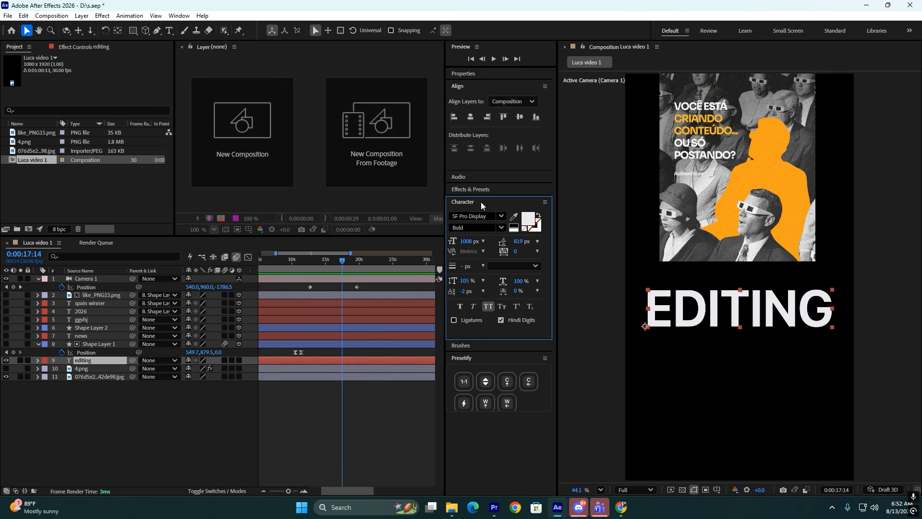
click(501, 217)
text(clash)
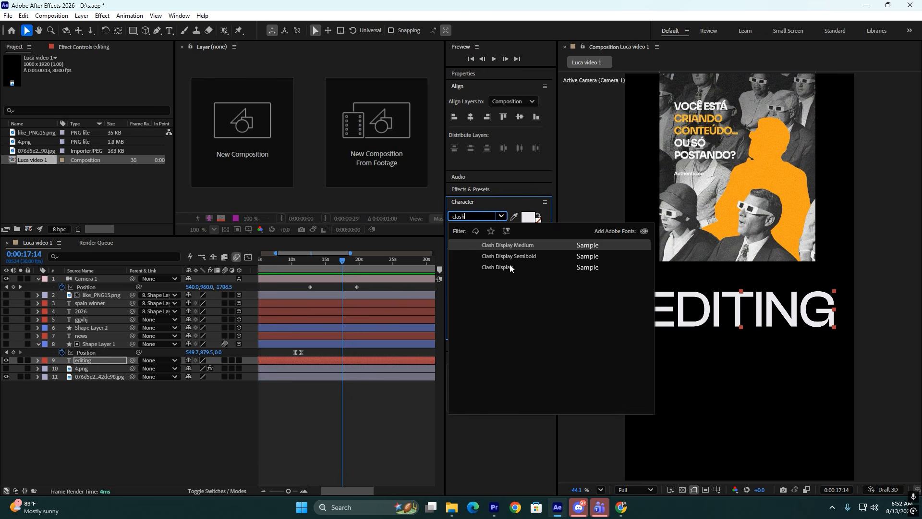
click(517, 245)
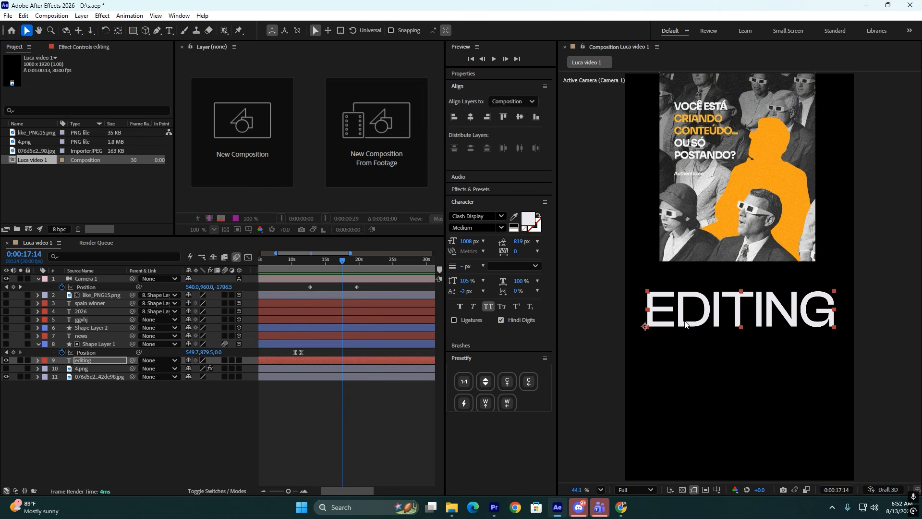
click(712, 308)
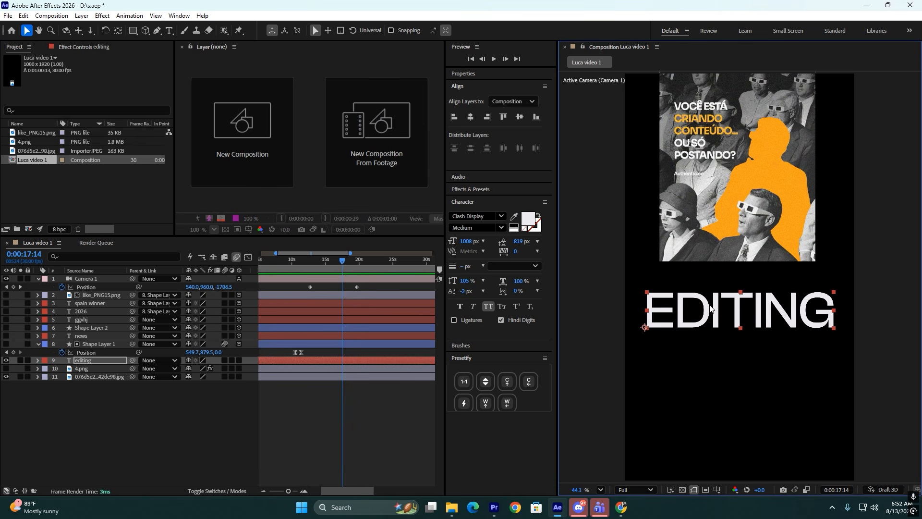
- Browse the available font families for the EDITING text, from Clash Display up to the start of the list
click(501, 216)
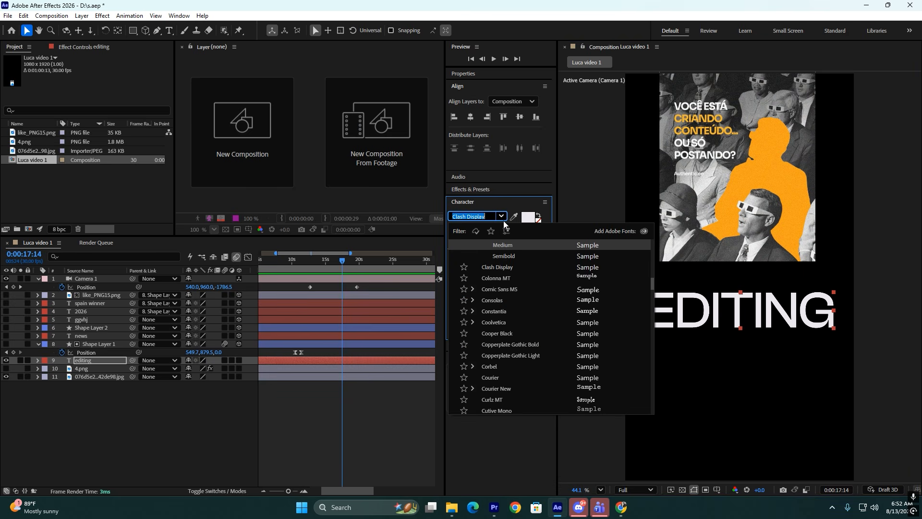
scroll(531, 348, down, 1)
scroll(531, 352, up, 2)
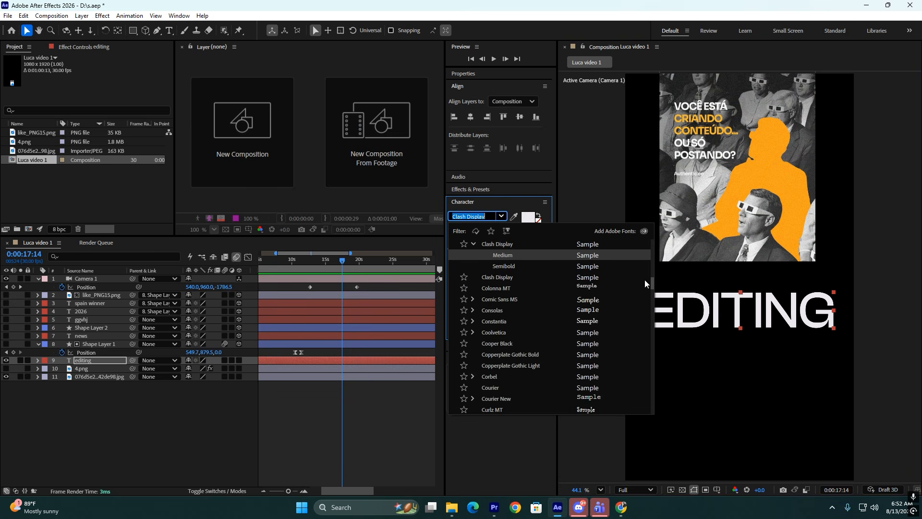
drag(653, 285, 648, 237)
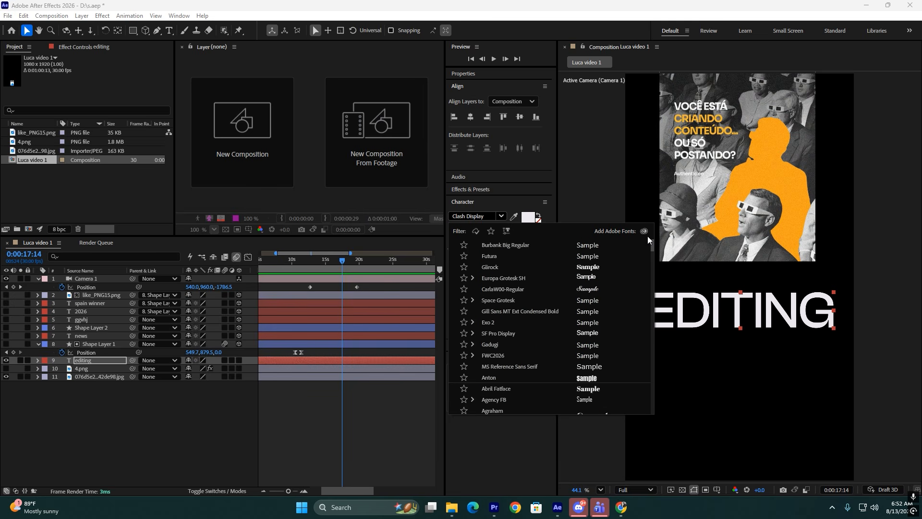
click(521, 443)
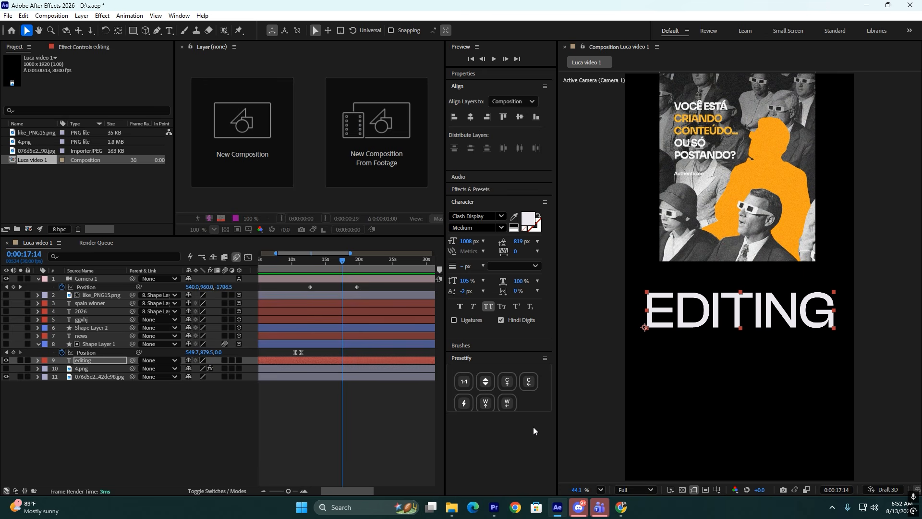
click(530, 323)
- Try the Semibold style of Clash Display on the EDITING text and switch back to Medium
click(502, 227)
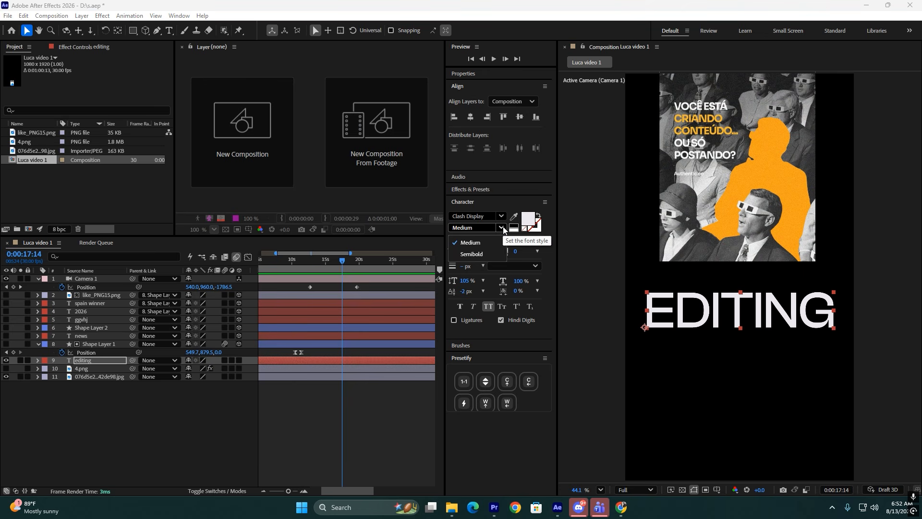
click(486, 253)
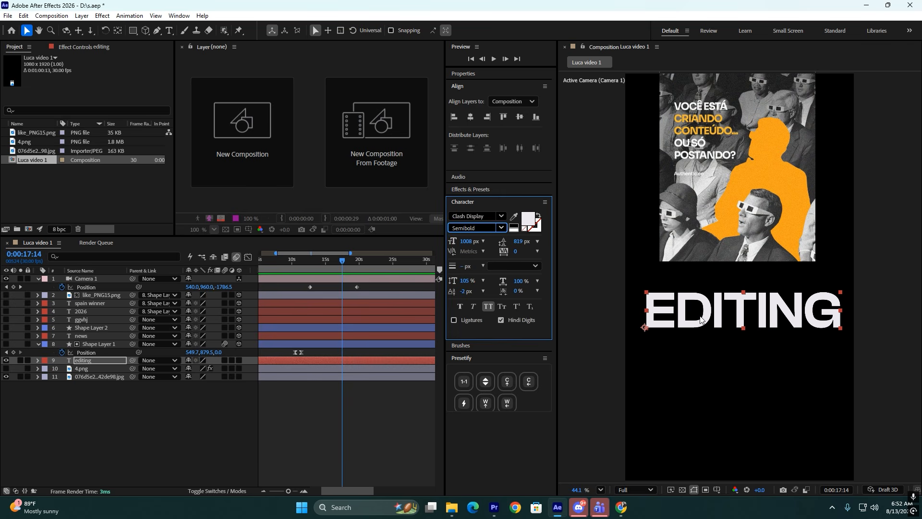
click(502, 228)
click(477, 246)
- Set the EDITING text's font to SF Pro Display with the Heavy Italic style
click(502, 216)
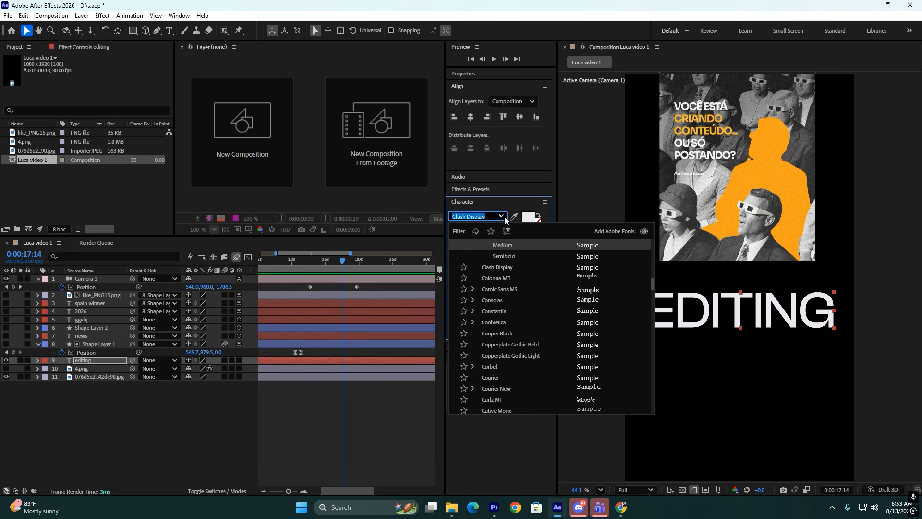
text(sf)
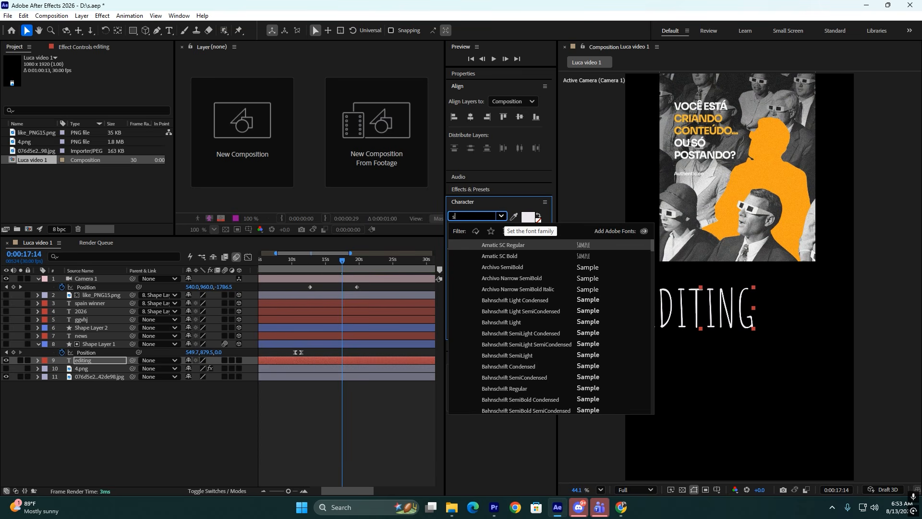
click(531, 257)
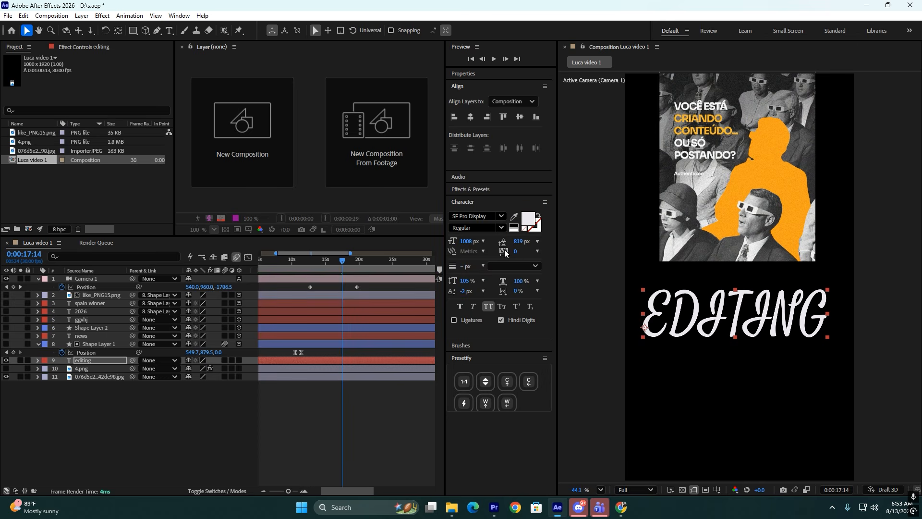
click(485, 228)
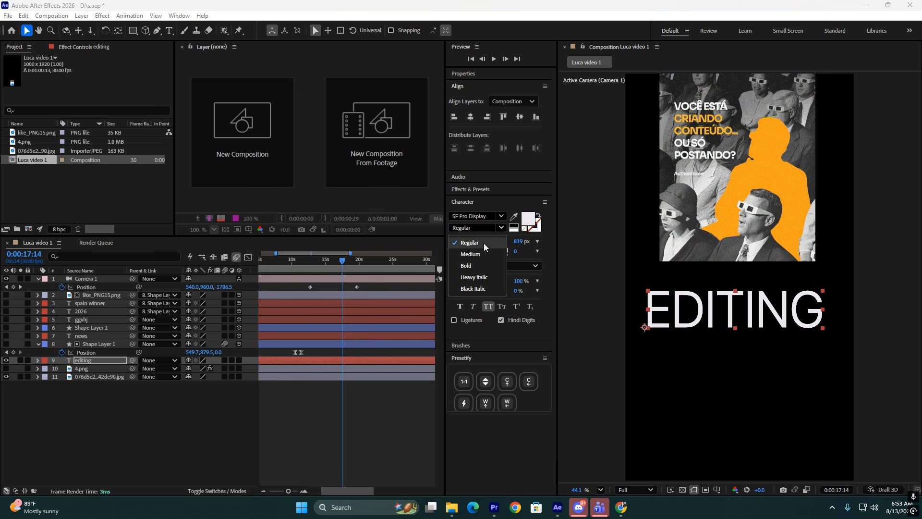
click(485, 275)
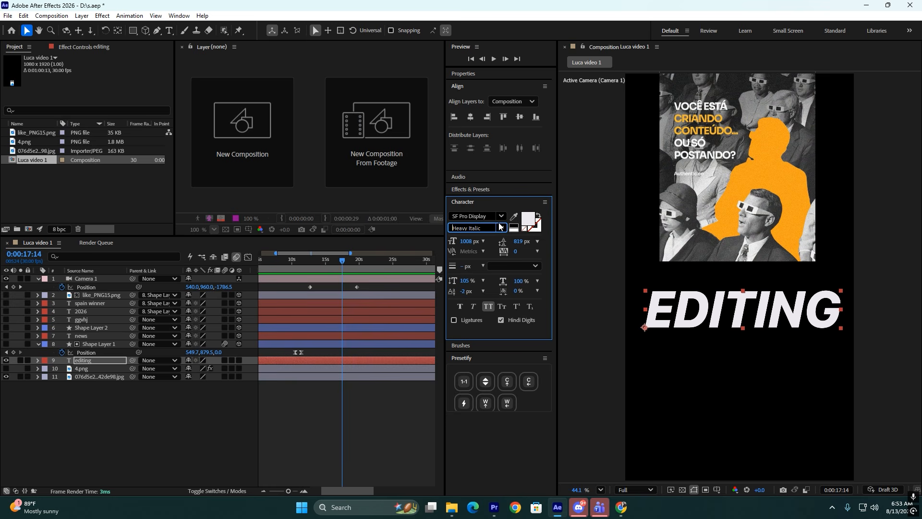
- Try a purple fill color on the EDITING text and cancel the color change
click(528, 220)
mouse_move(256, 251)
mouse_down()
mouse_move(324, 161)
mouse_move(226, 277)
mouse_move(254, 240)
mouse_up()
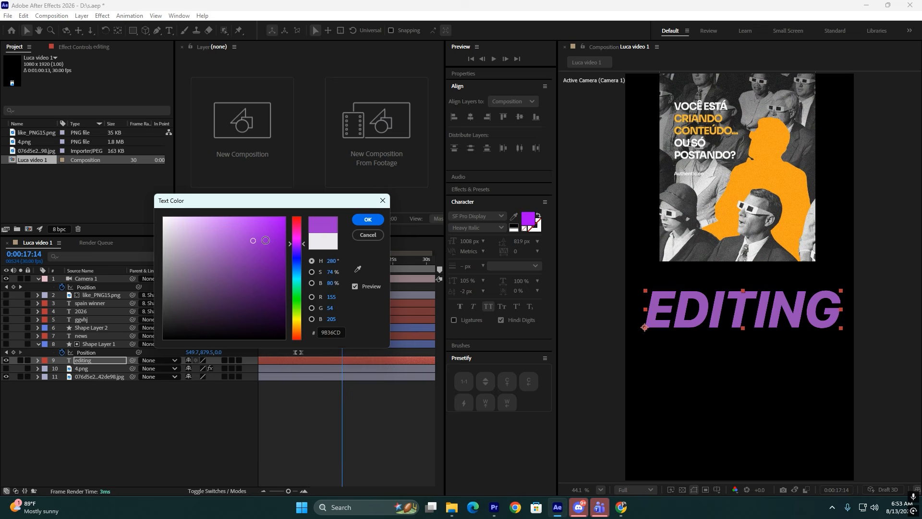
click(368, 235)
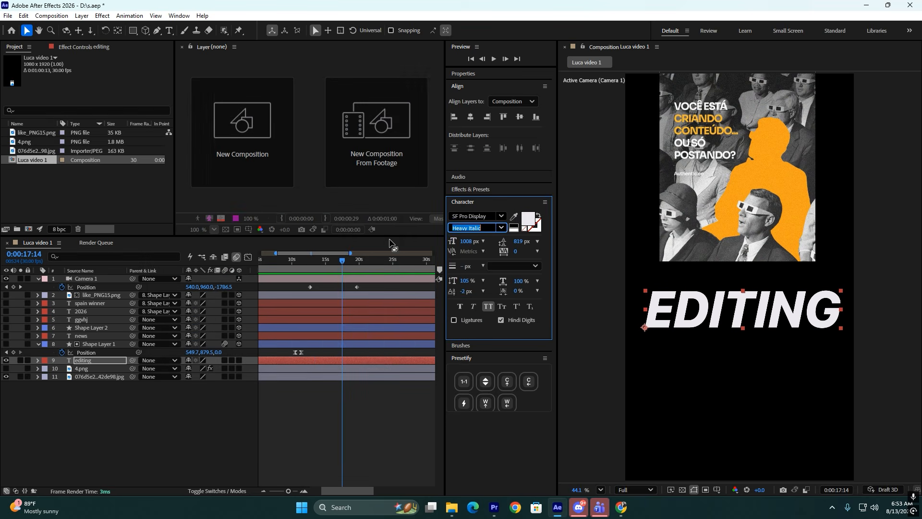
- Give the EDITING text a red FF0000 stroke, and try a 2 px stroke width before undoing that width change
click(534, 225)
drag(269, 278, 318, 194)
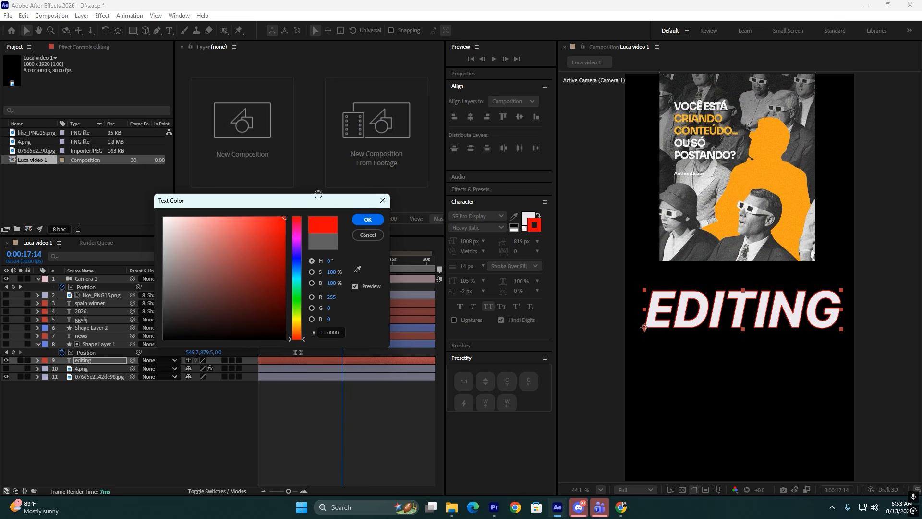
click(368, 219)
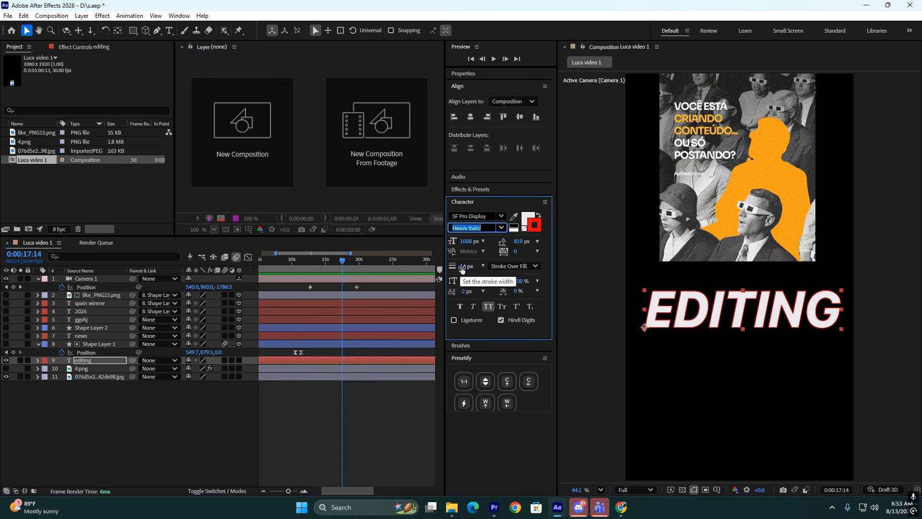
drag(462, 268, 468, 275)
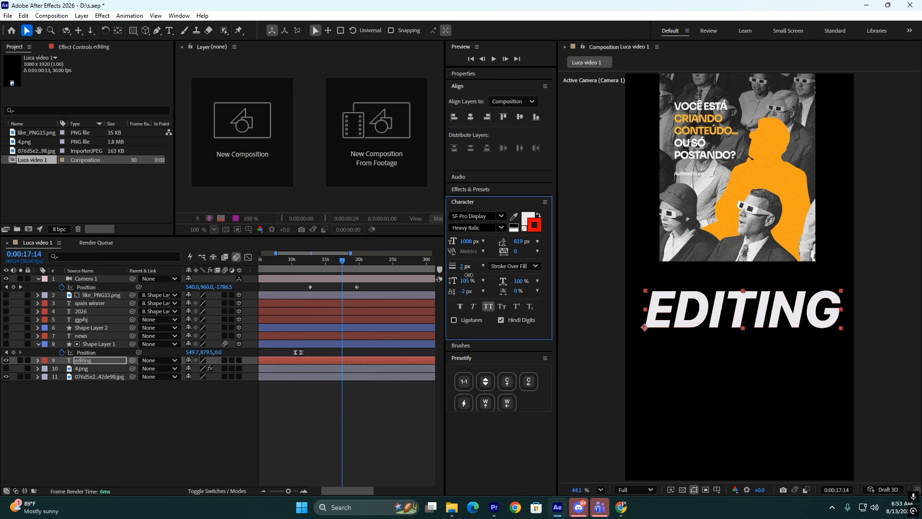
key(ctrl+z)
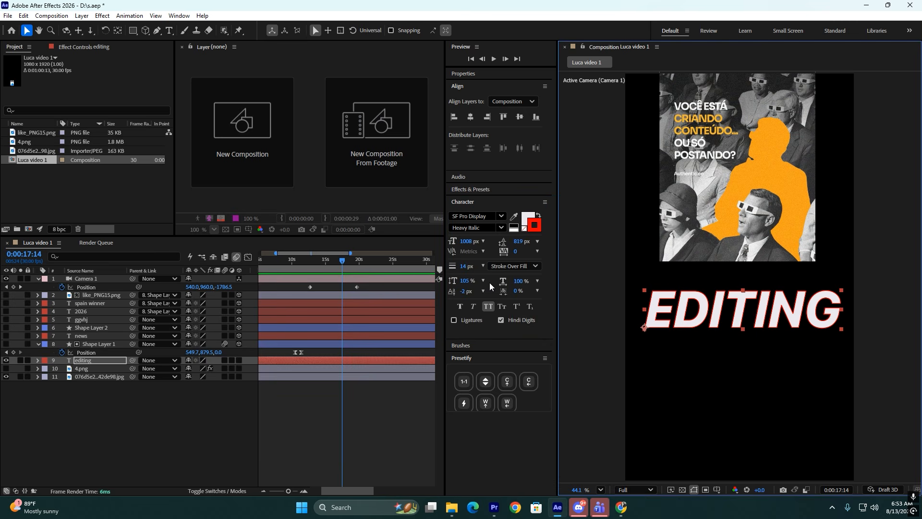
- Try the EDITING text with no fill color and undo the change
click(528, 220)
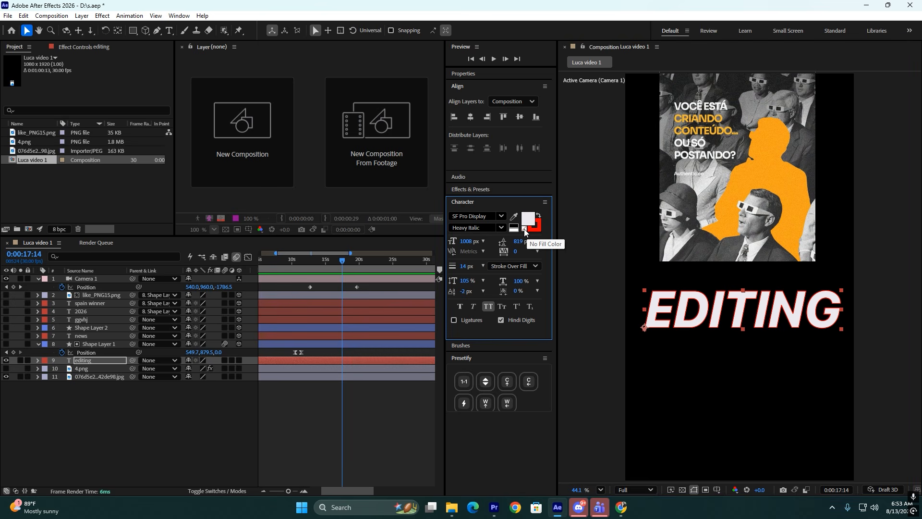
click(524, 229)
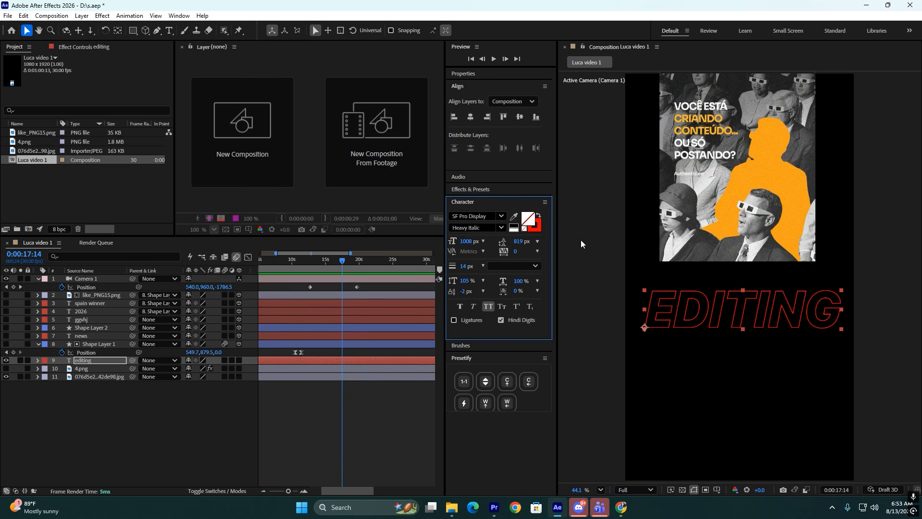
key(ctrl+z)
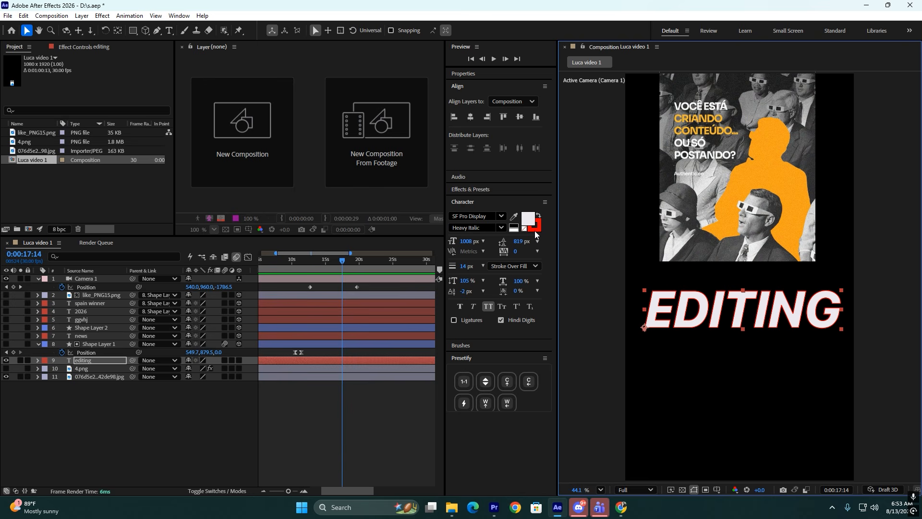
- Remove the red stroke from the EDITING text by setting it to no stroke color
click(535, 230)
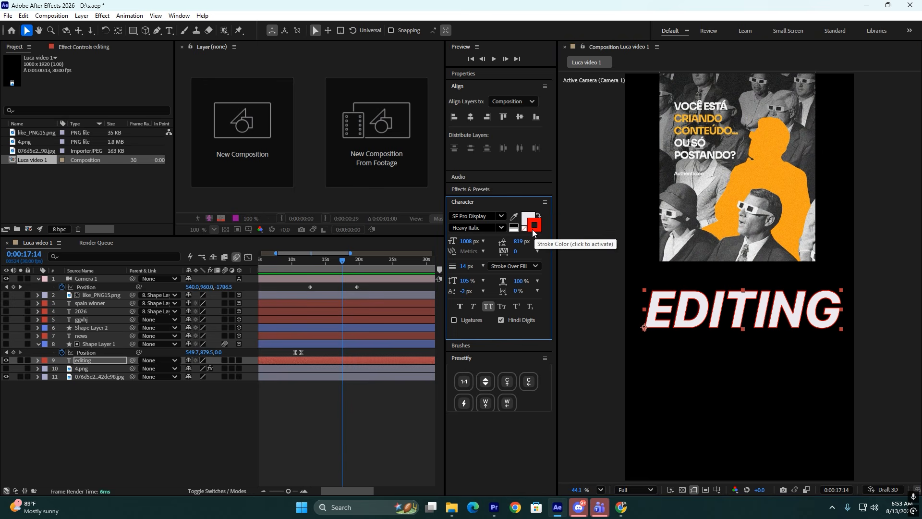
click(526, 232)
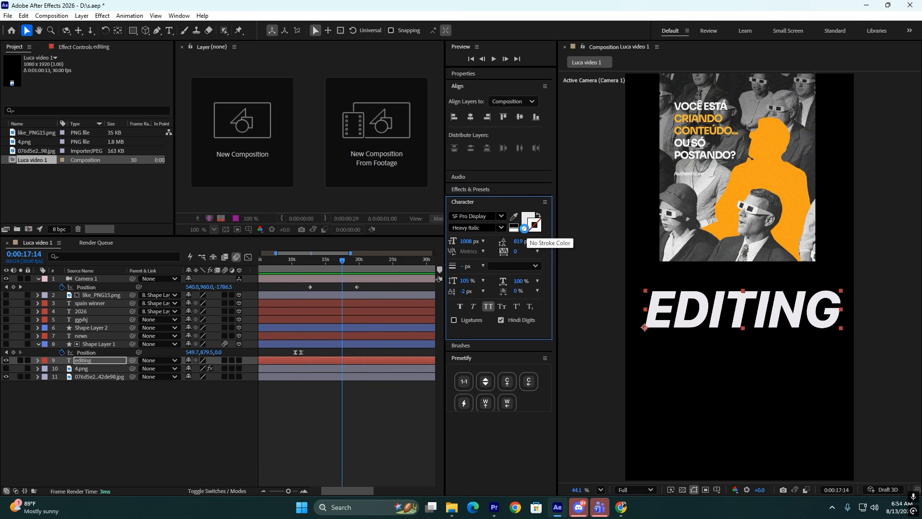
click(669, 319)
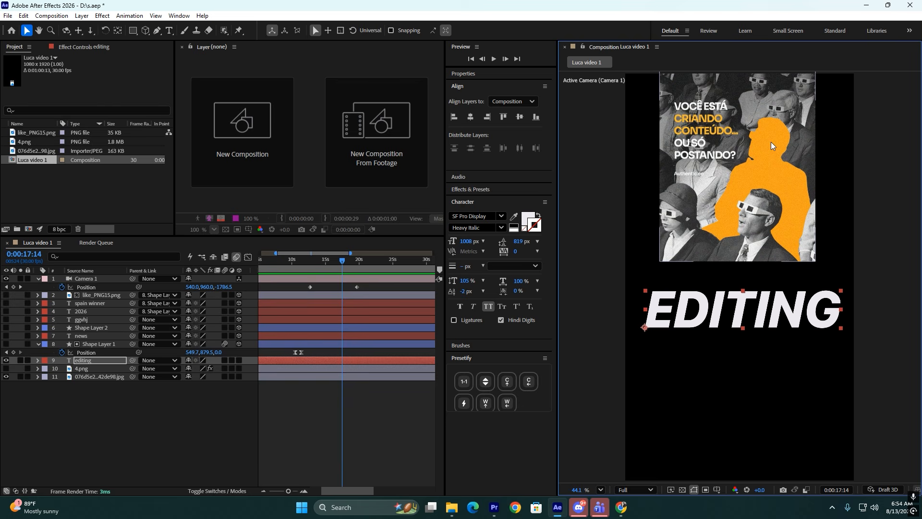
- Fill the EDITING text with the orange F19D15 sampled from the silhouette in the image above it
click(531, 222)
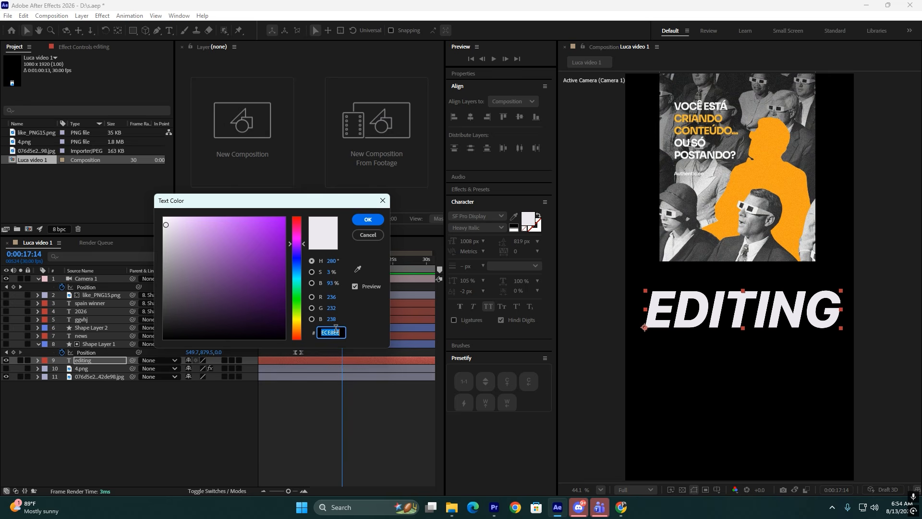
click(373, 235)
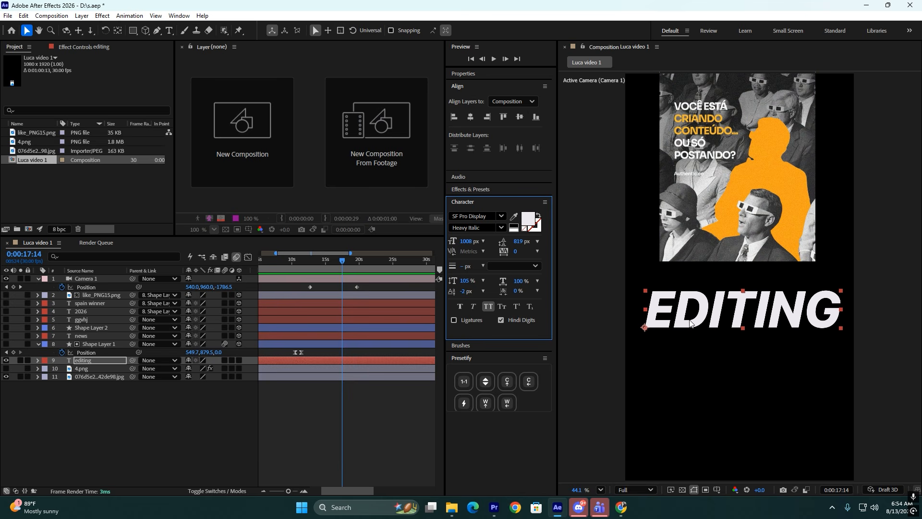
click(530, 220)
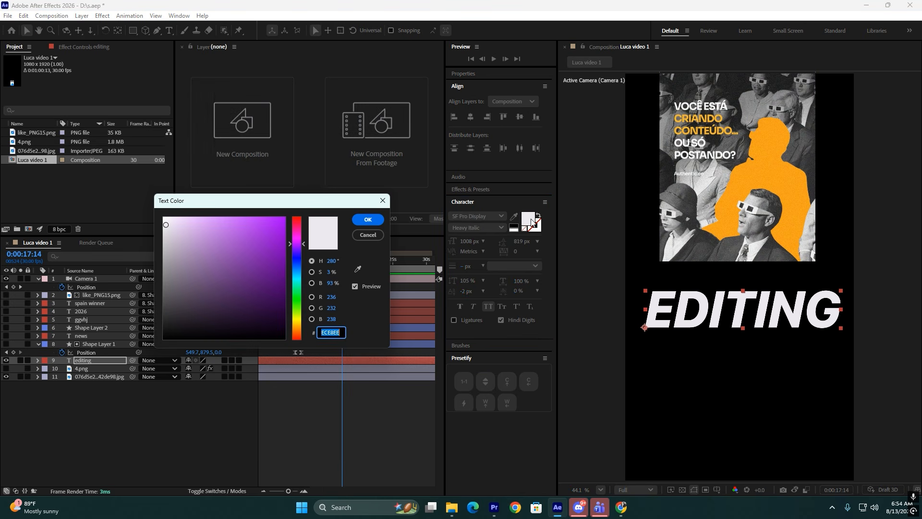
click(358, 270)
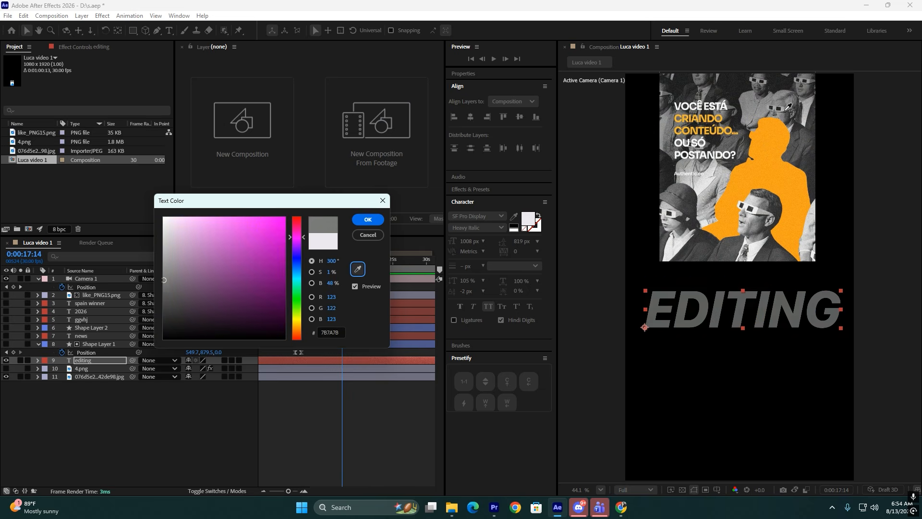
click(765, 133)
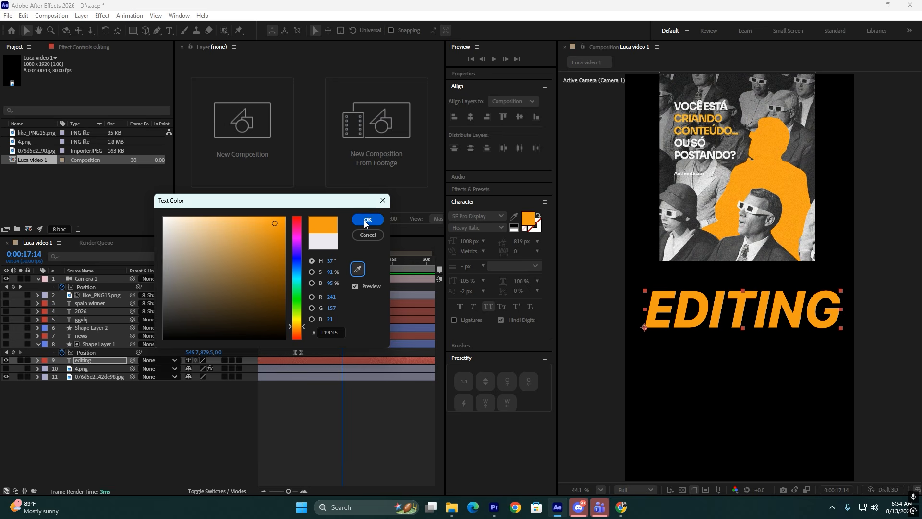
click(365, 220)
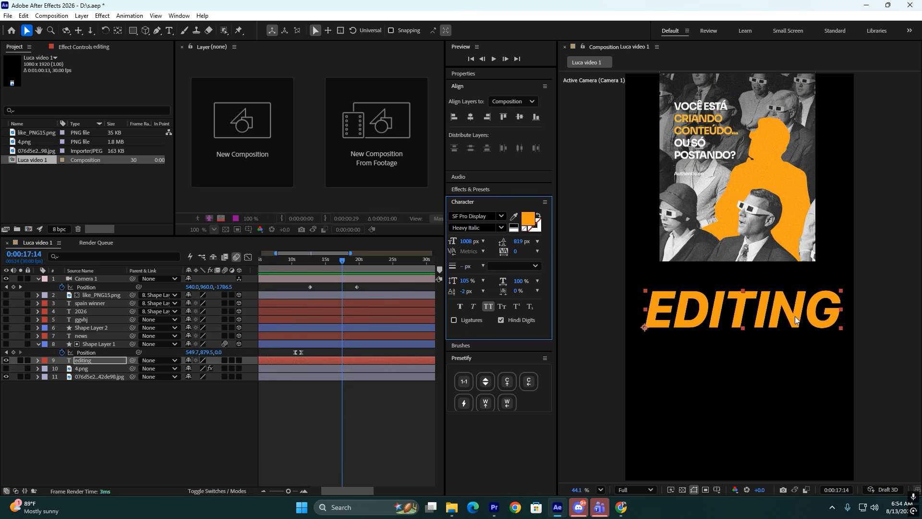
- Reduce the font size of the EDITING text
drag(465, 246, 465, 267)
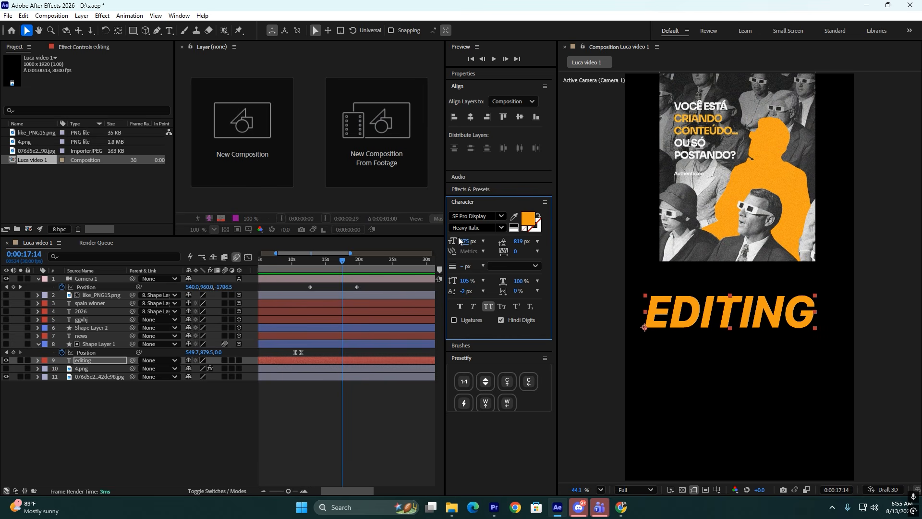
- Undo the last font size reduction and add the word VIDEO on a second line below EDITING
key(ctrl+z)
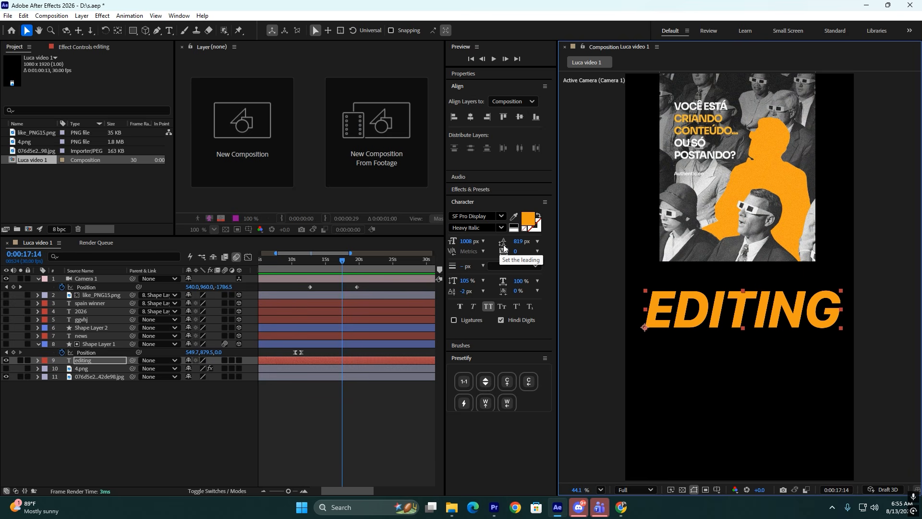
double_click(824, 319)
click(847, 312)
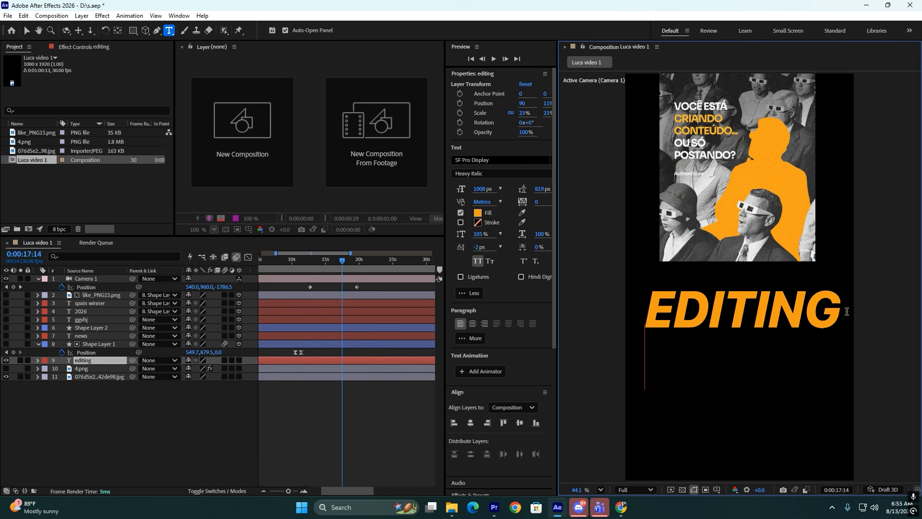
text(VIDOE)
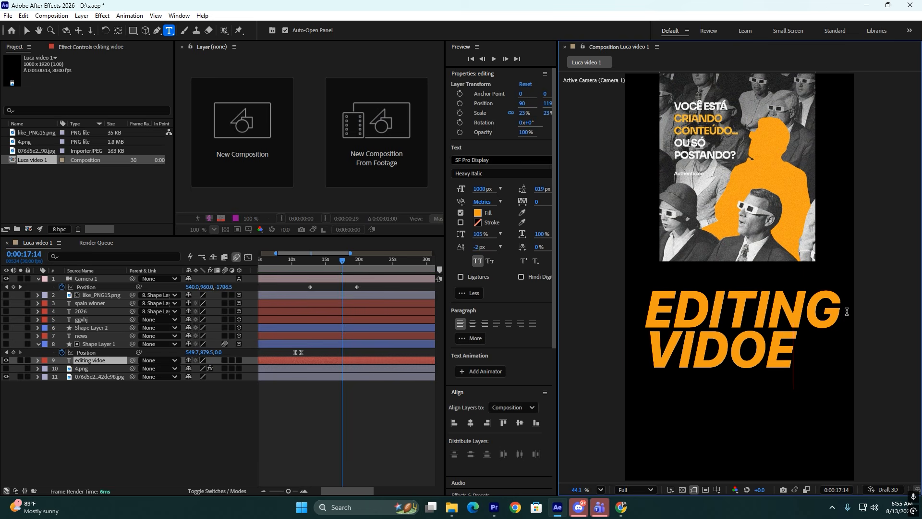
key(BackSpace)
key(BackSpace)
text(EO)
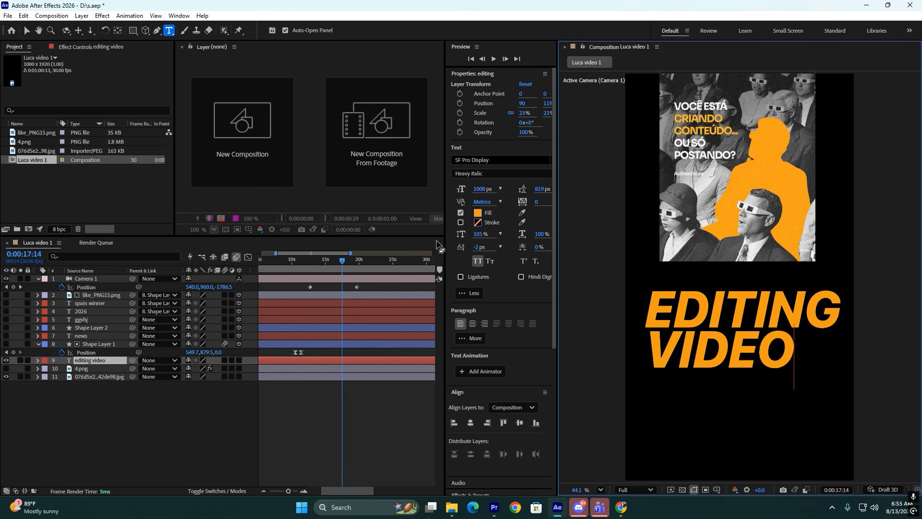
- Try moving the two-line EDITING VIDEO text slightly to the left and undo the move
click(27, 30)
drag(691, 361, 684, 361)
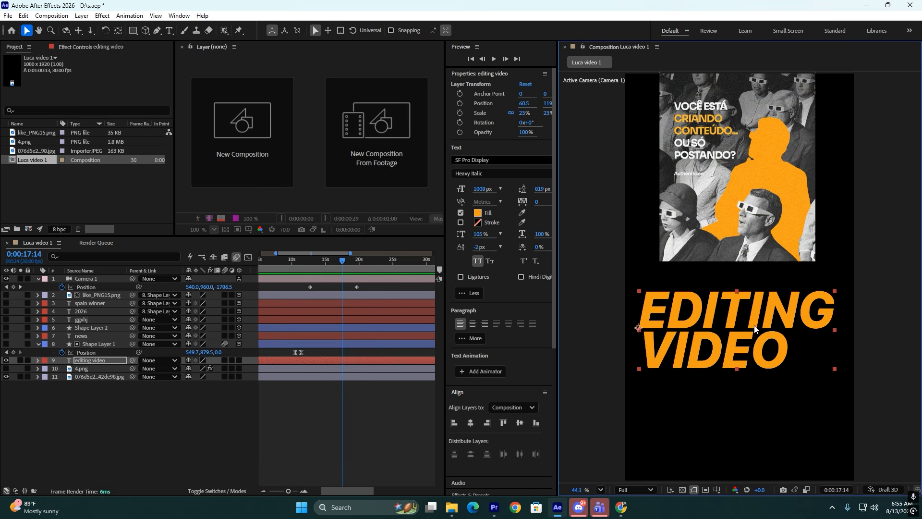
key(ctrl+z)
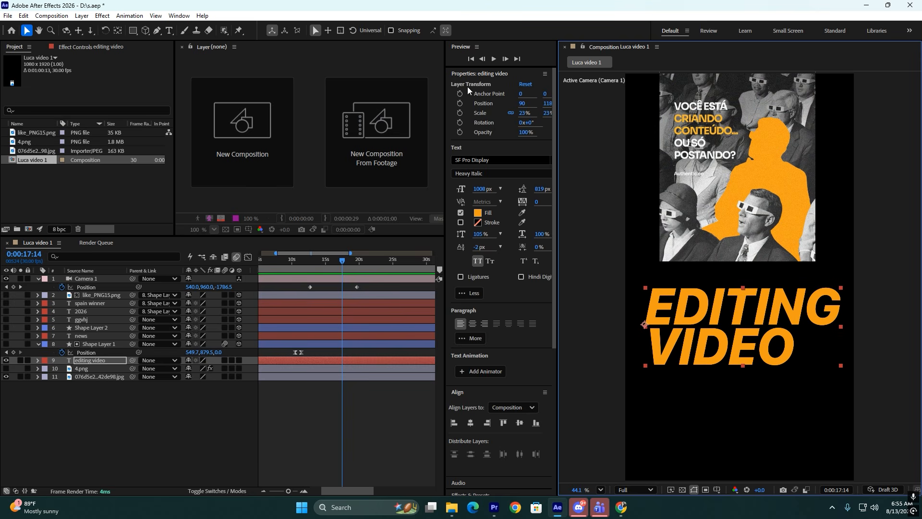
- Try leading values of 1094 px and 22 px on the EDITING VIDEO text, undoing each change
click(469, 74)
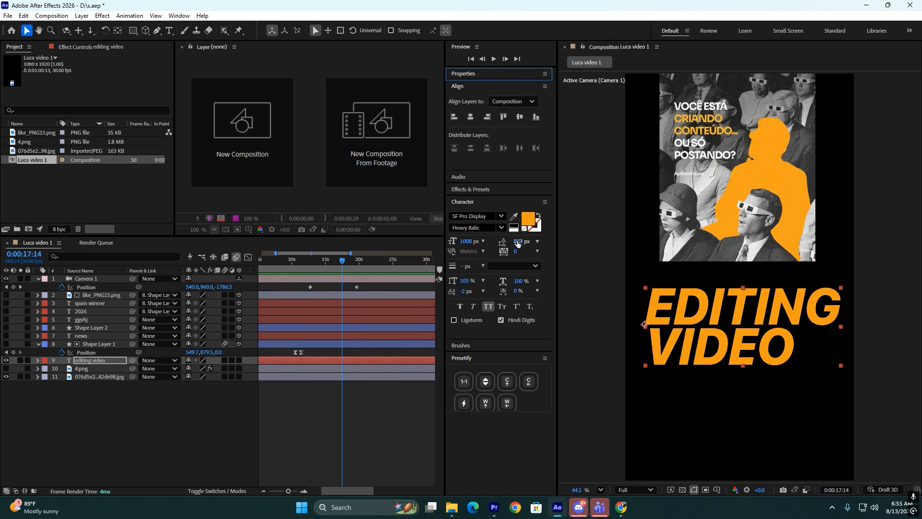
drag(519, 246, 756, 349)
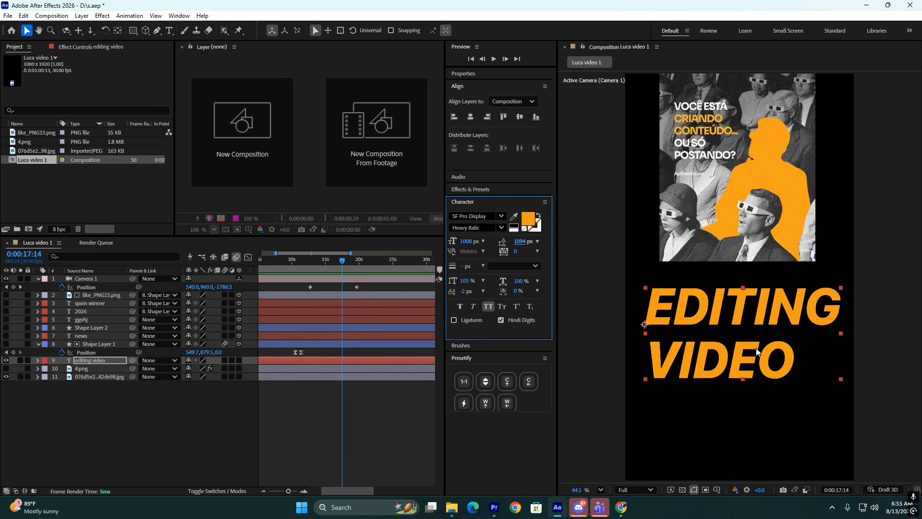
key(ctrl+z)
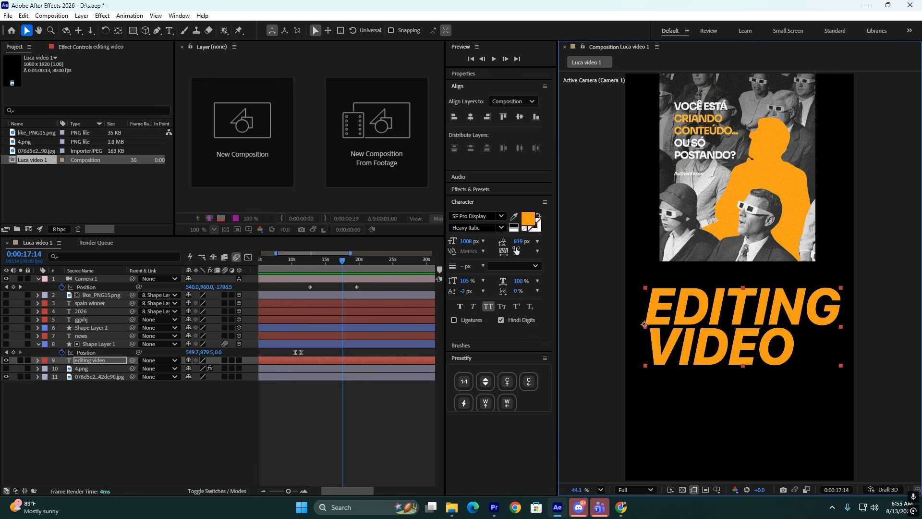
drag(517, 243, 91, 197)
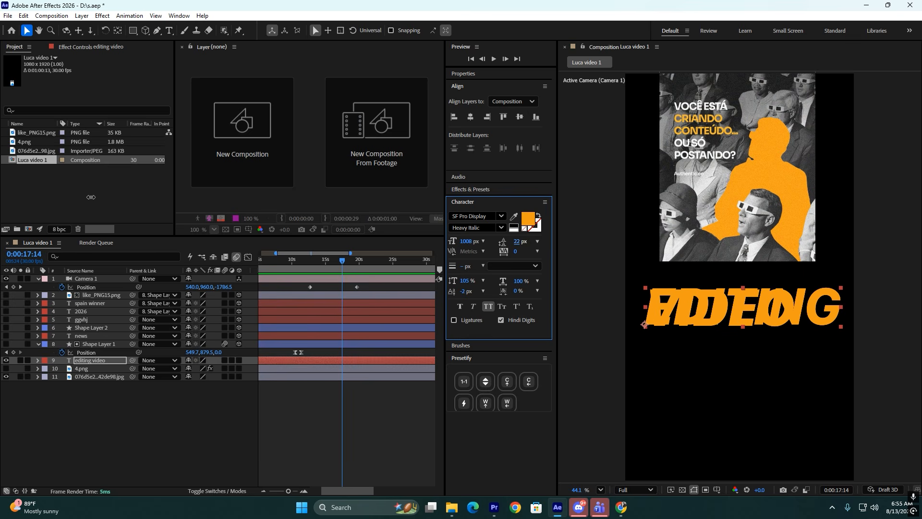
key(ctrl+z)
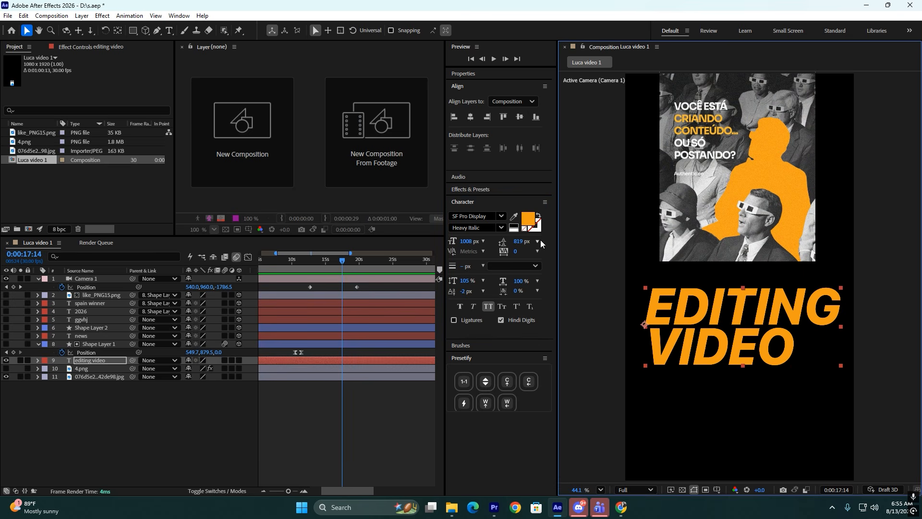
- Review the preset leading values and open the leading for editing, leaving without a new value
click(538, 241)
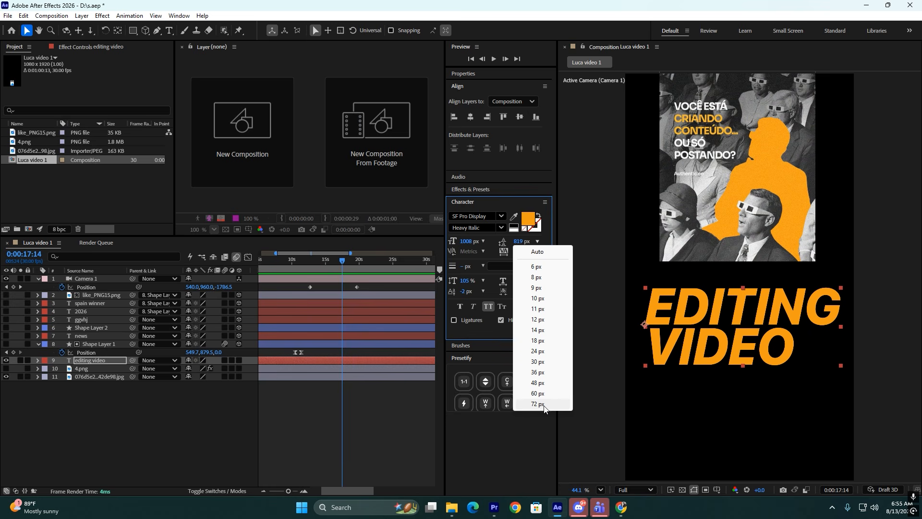
click(517, 241)
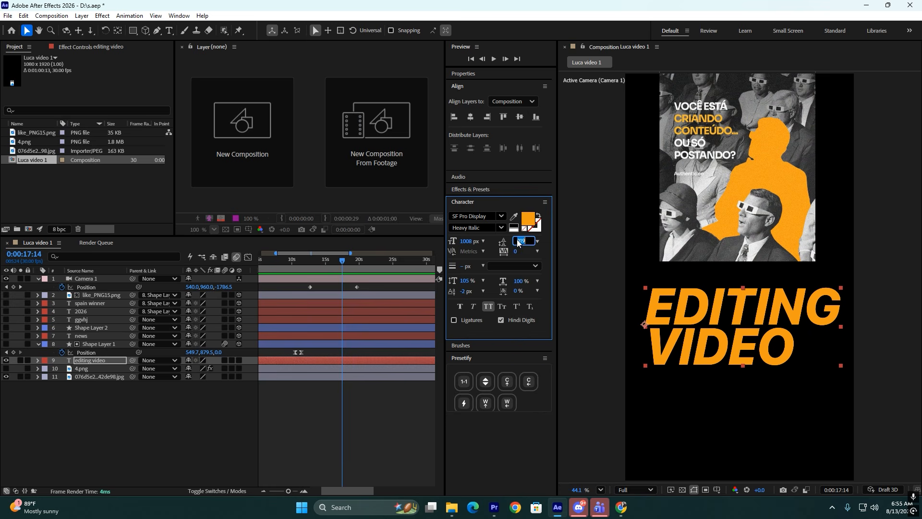
text(hh)
click(382, 430)
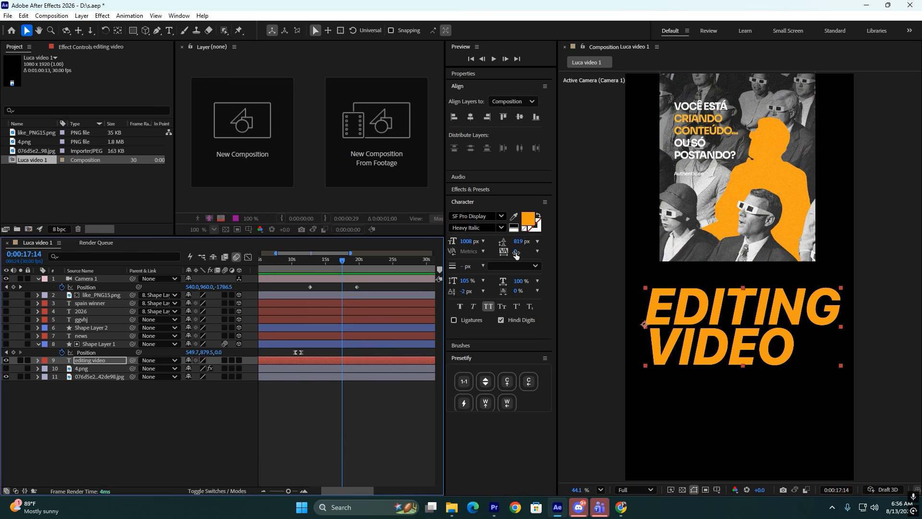
- Try tracking values of -54 and 30 on the EDITING VIDEO text, undoing each change
mouse_move(516, 255)
mouse_down()
mouse_move(507, 266)
mouse_move(518, 269)
mouse_move(509, 270)
mouse_up()
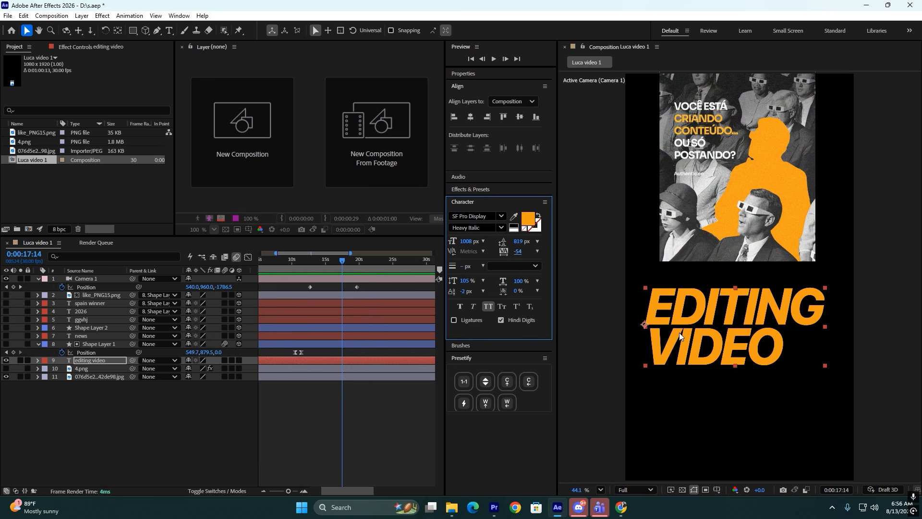
key(ctrl+z)
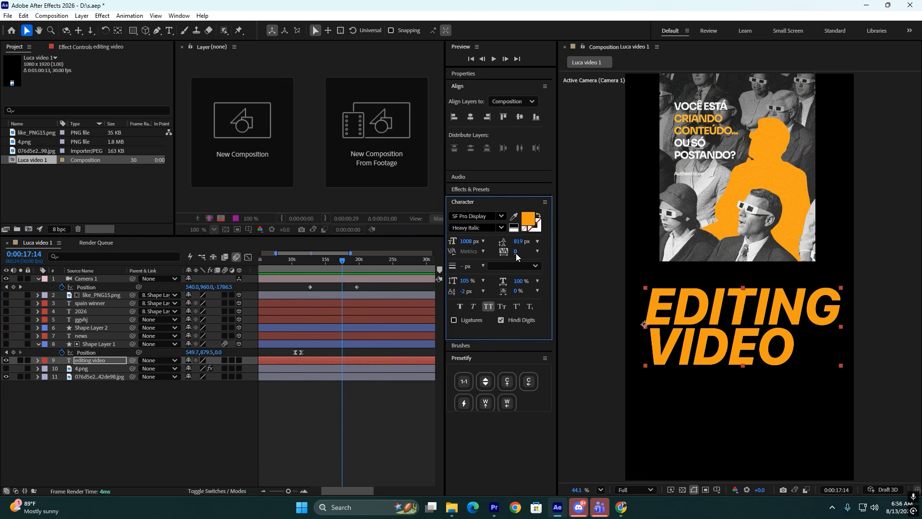
mouse_move(515, 253)
mouse_down()
mouse_move(484, 251)
mouse_move(522, 247)
mouse_up()
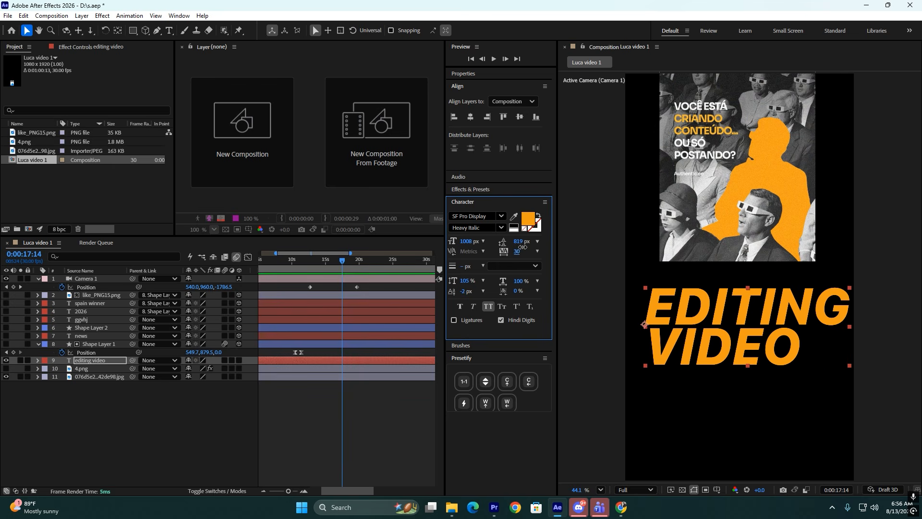
key(ctrl+z)
- Review the preset tracking values and open the tracking for editing, leaving without a new value
click(537, 252)
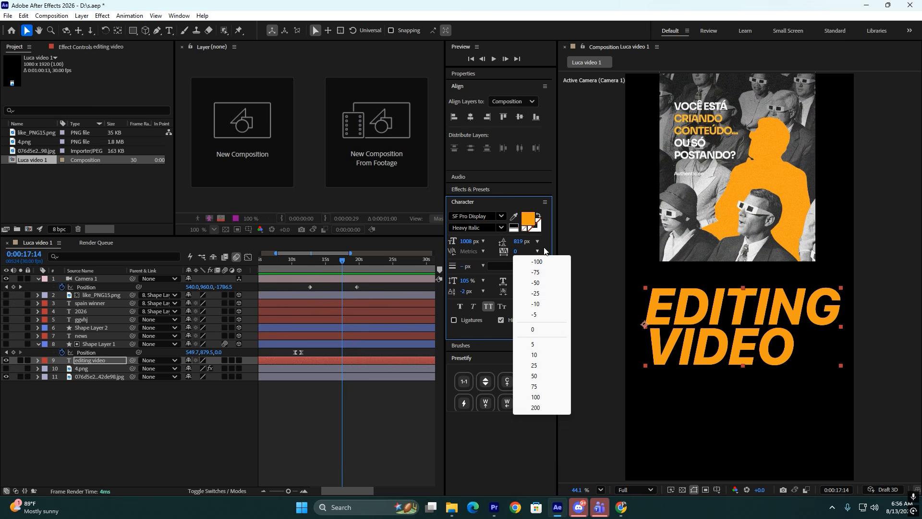
click(543, 251)
click(515, 251)
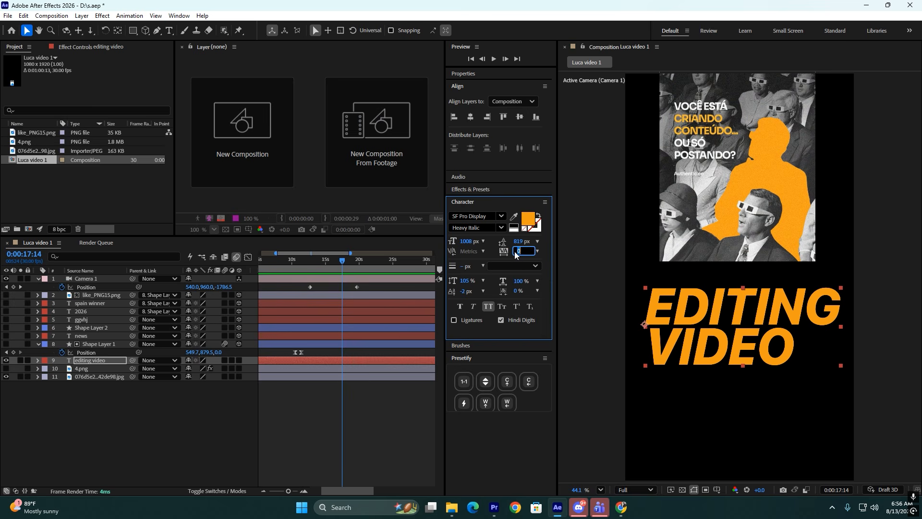
click(544, 247)
- Nudge the EDITING VIDEO text slightly up and left, and try Faux Bold and Faux Italic on it, reverting both styles
drag(714, 315, 711, 311)
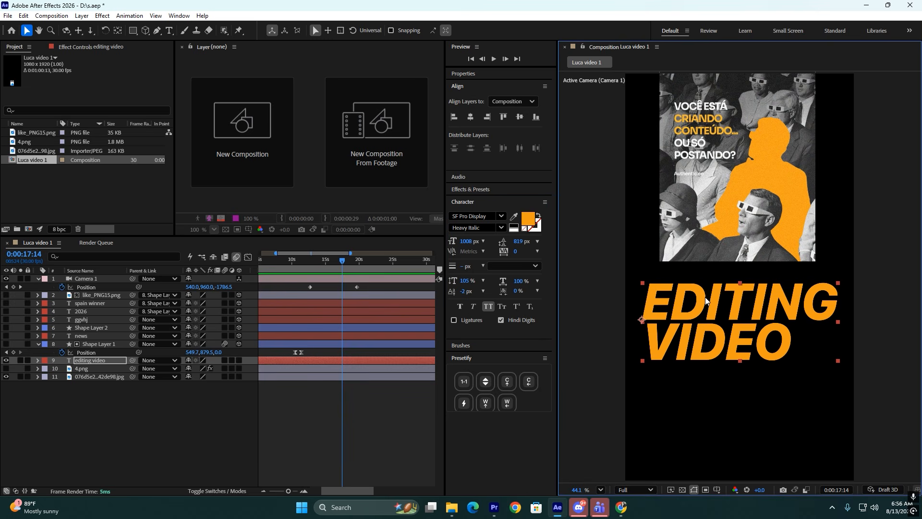
click(462, 309)
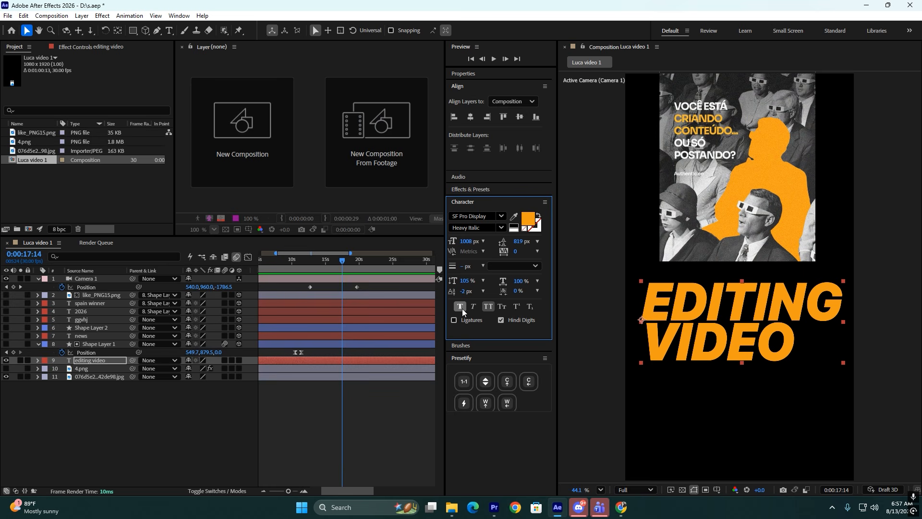
key(ctrl+z)
click(474, 305)
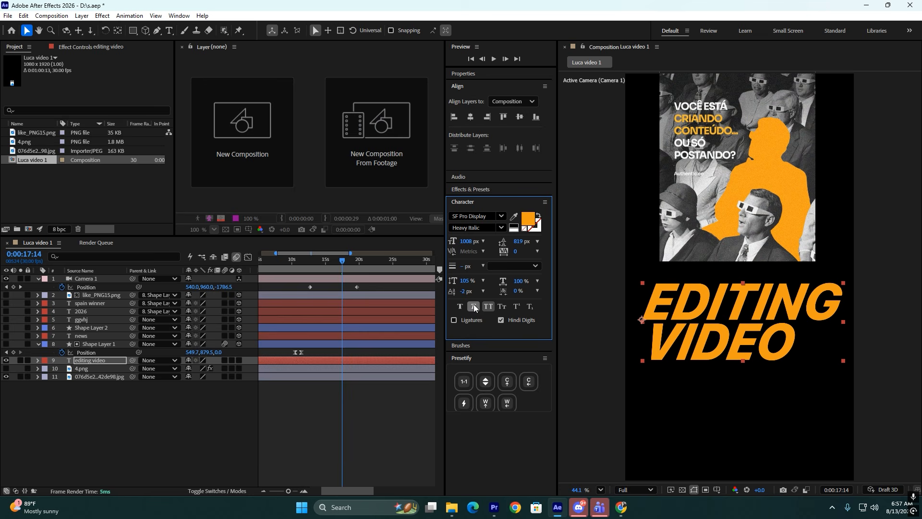
click(474, 305)
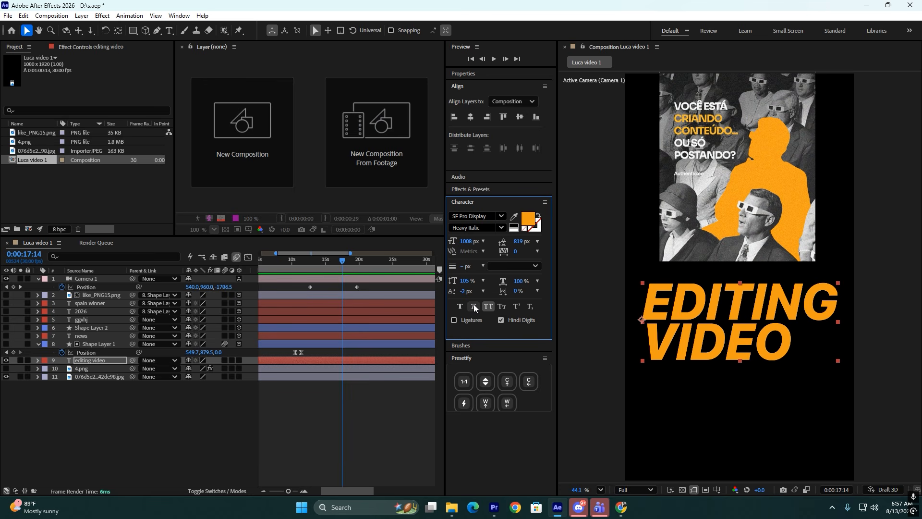
- Try the Regular font style on the EDITING VIDEO text and settle on Medium
click(497, 229)
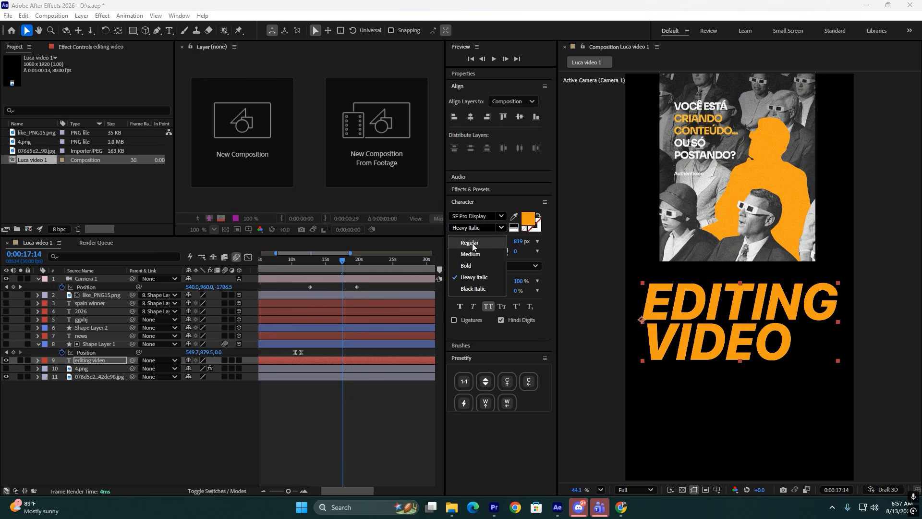
click(472, 243)
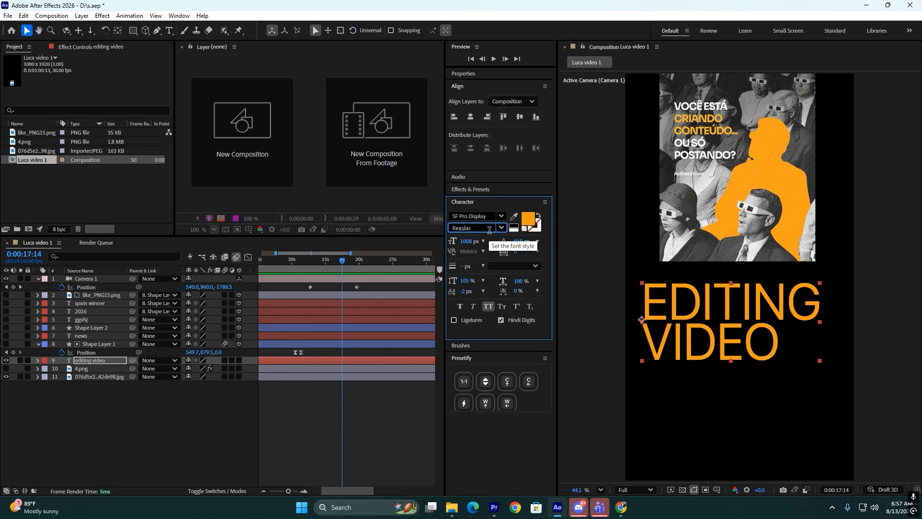
click(499, 229)
click(481, 255)
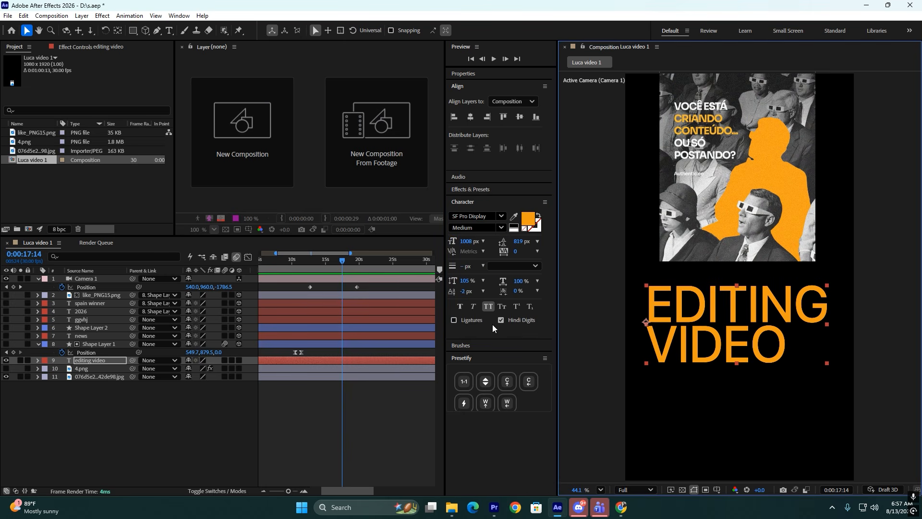
- Try Faux Italic and Faux Bold on the Medium-style text, turning each off again
click(474, 307)
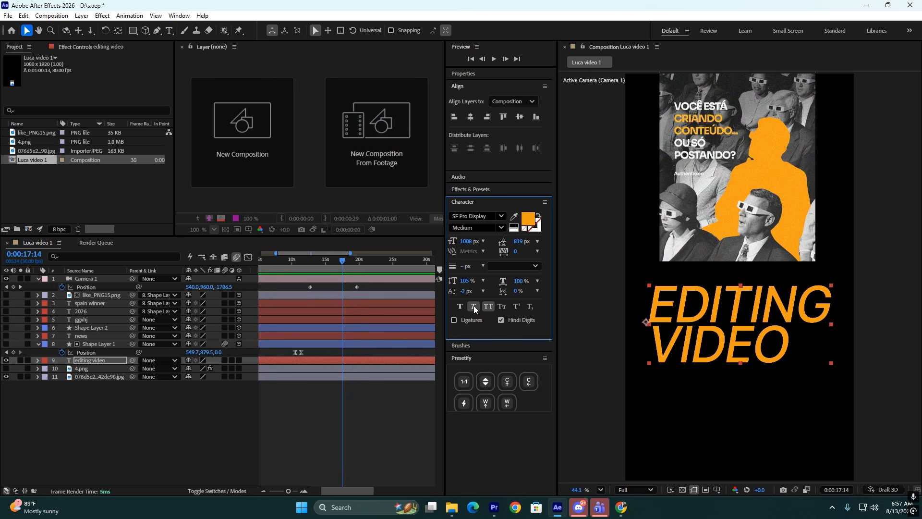
click(474, 306)
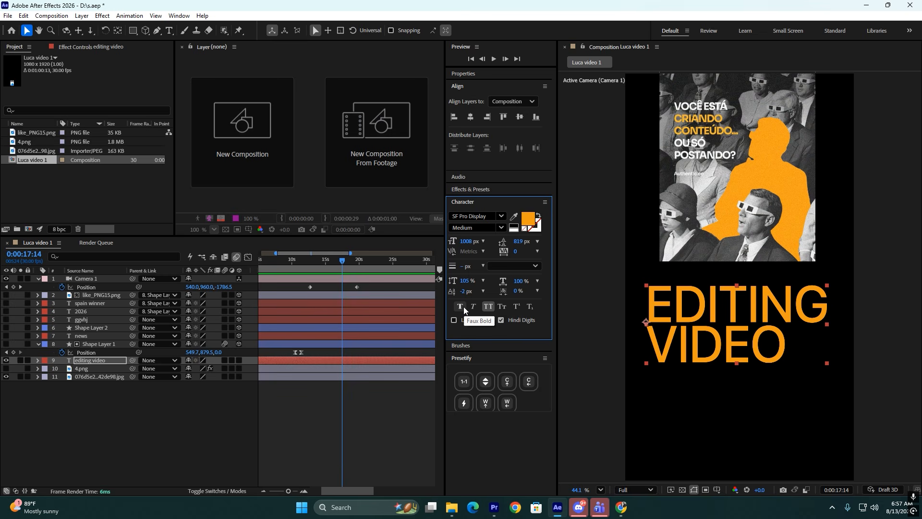
click(463, 306)
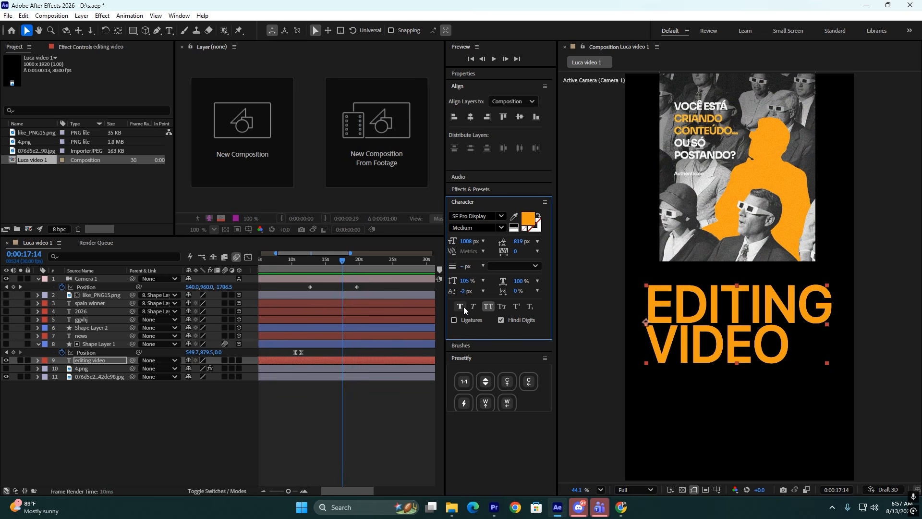
click(463, 307)
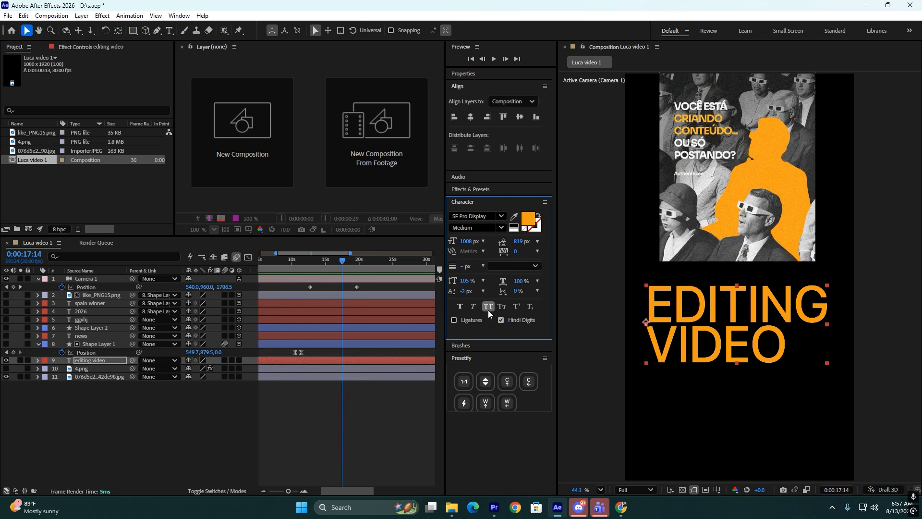
- Try the text without All Caps and with Small Caps, restoring All Caps each time
click(488, 310)
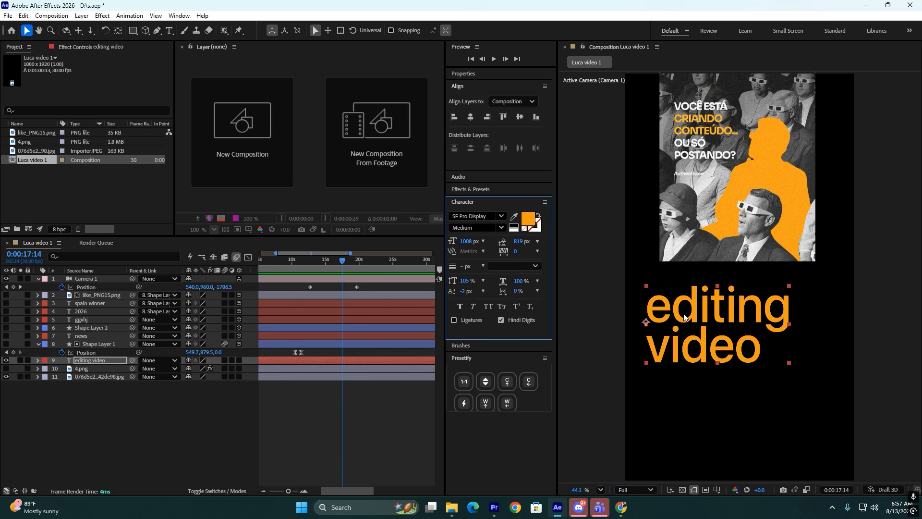
click(489, 308)
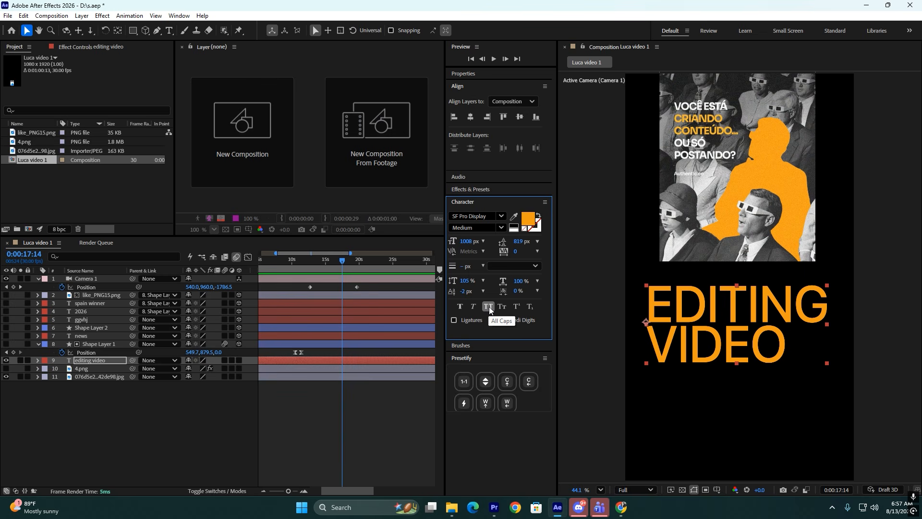
click(503, 307)
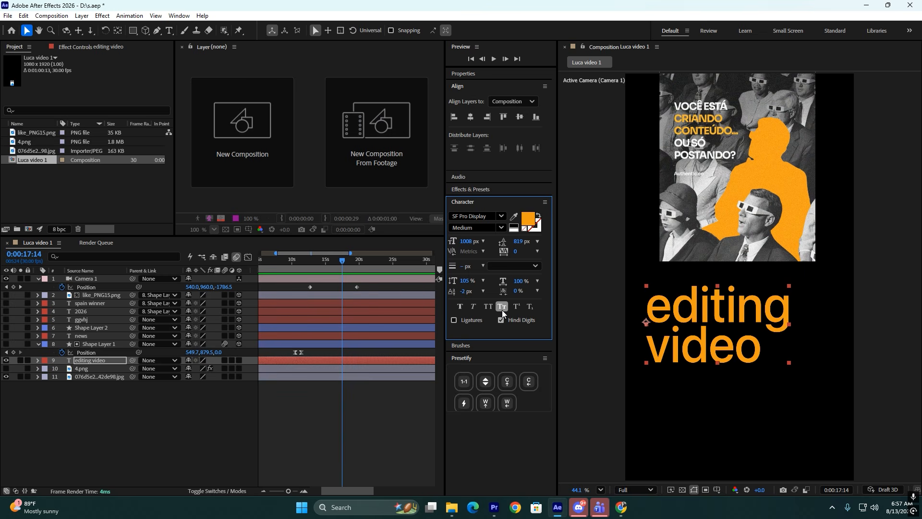
click(487, 306)
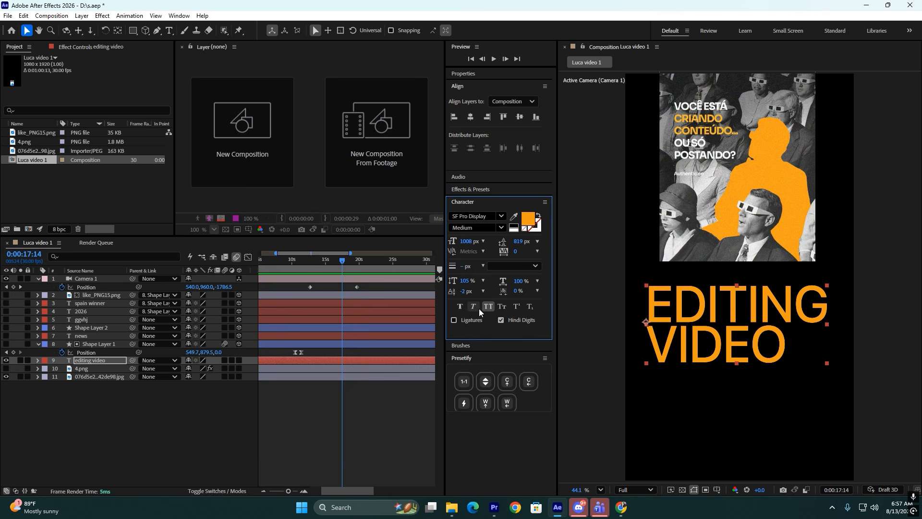
key(alt+F9)
click(652, 335)
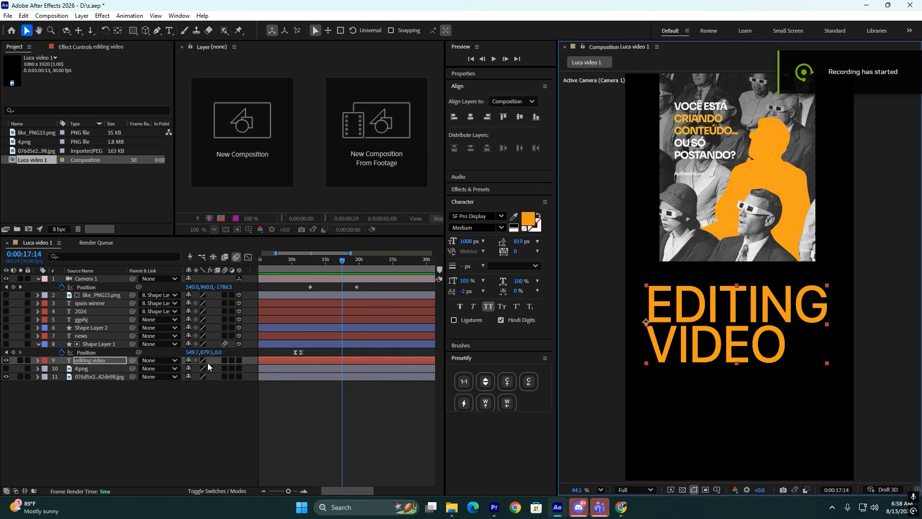
- Hide the editing video text layer and move the photo down towards the middle of the composition
click(414, 289)
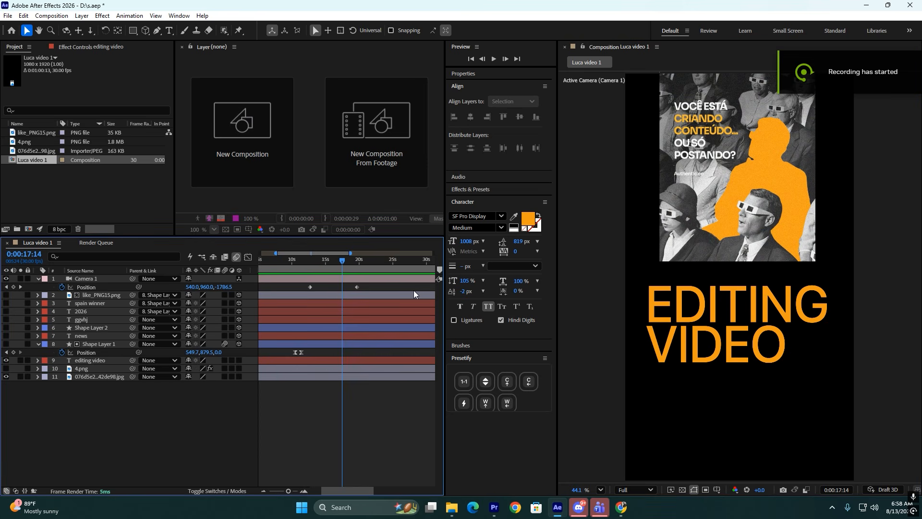
click(6, 360)
drag(691, 142, 672, 292)
click(468, 202)
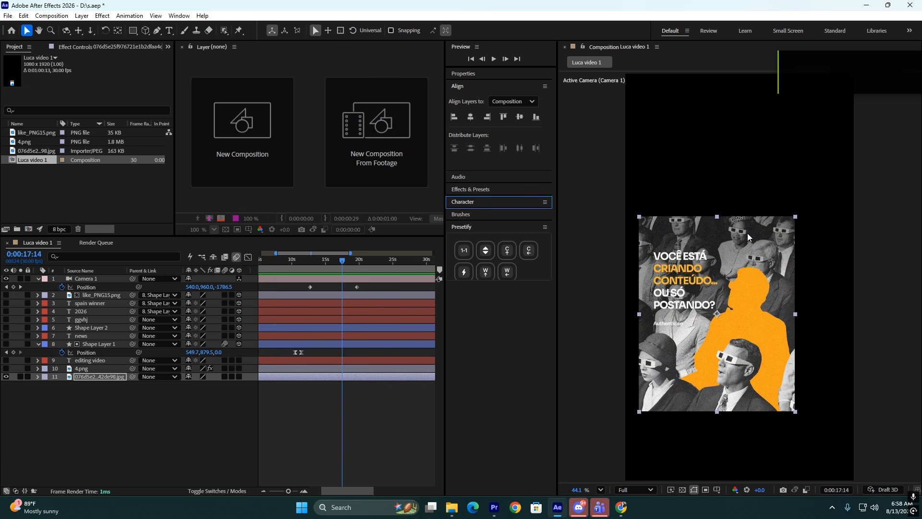
- Reposition the photo freehand and center it horizontally and vertically in the composition
drag(700, 275, 719, 257)
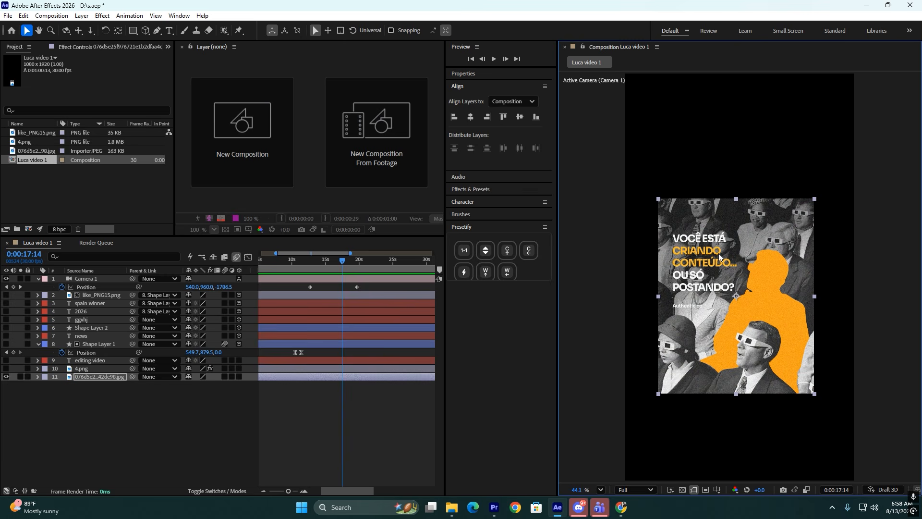
drag(749, 258, 753, 259)
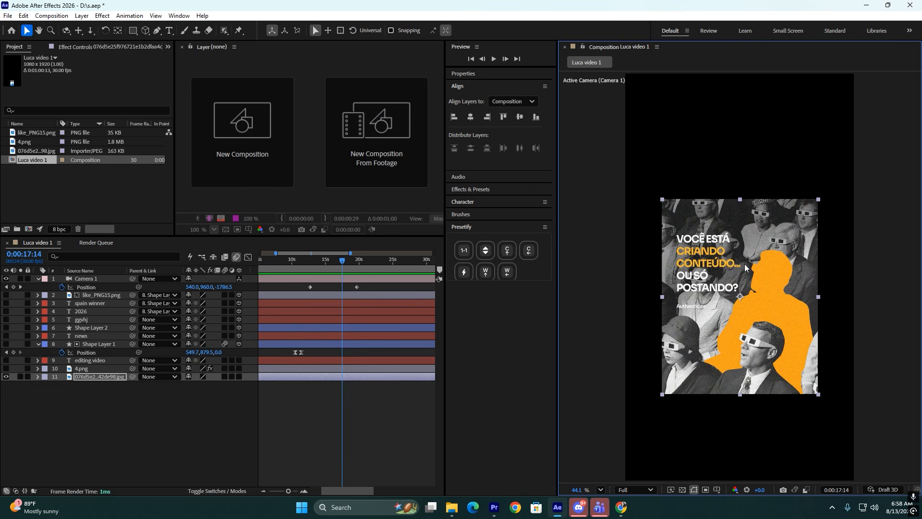
click(471, 117)
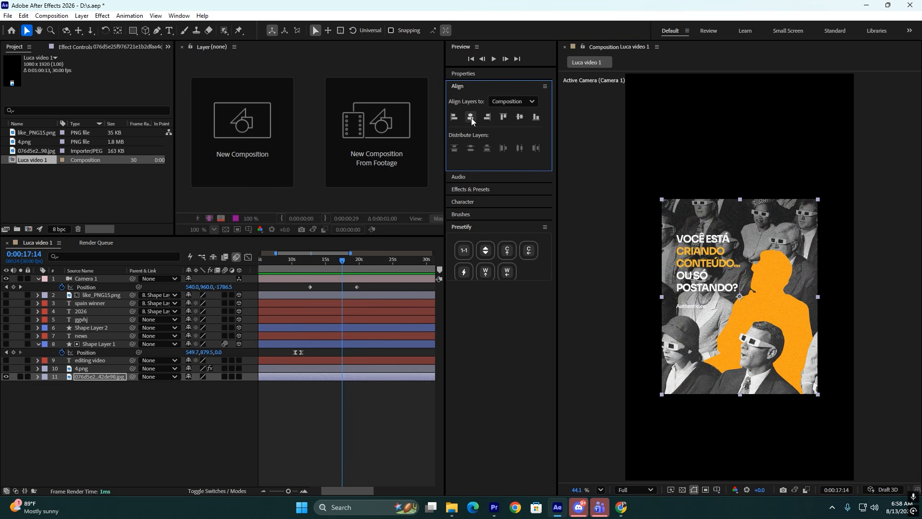
click(519, 117)
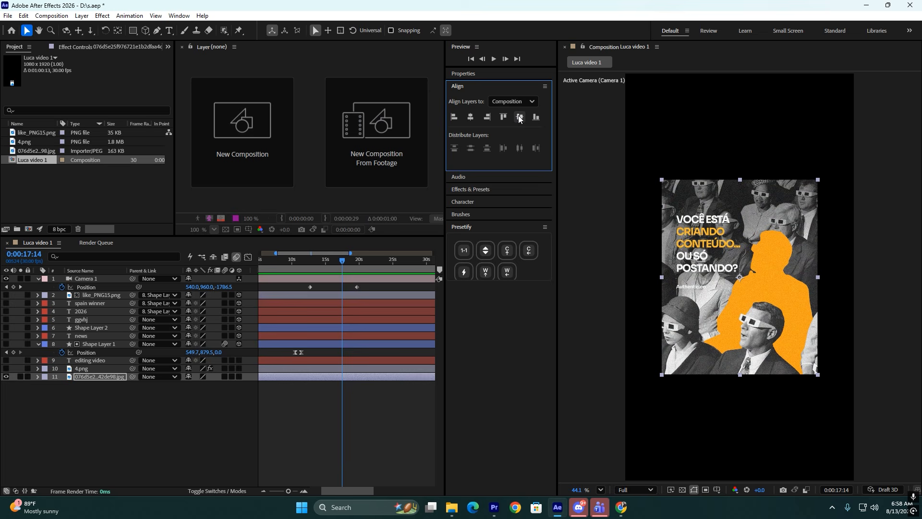
- Try aligning the photo to the composition's left and top edges, and undo both alignments
click(454, 118)
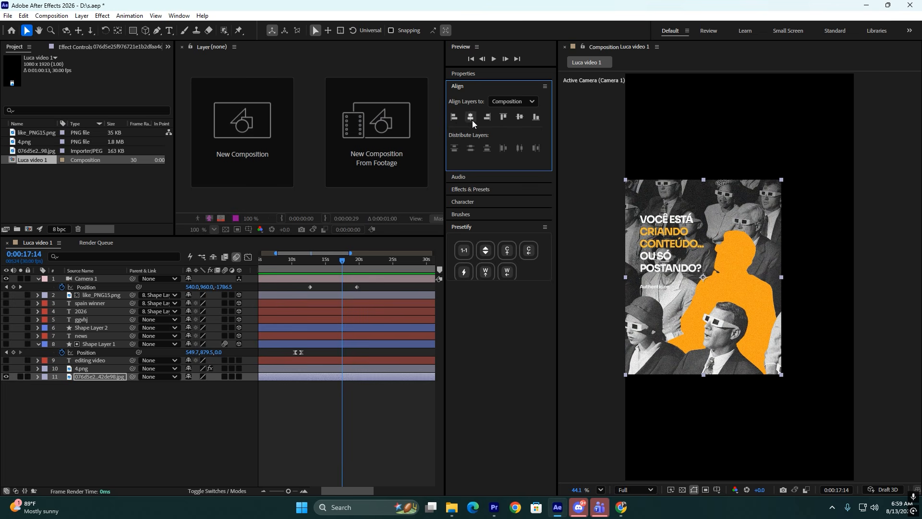
click(504, 118)
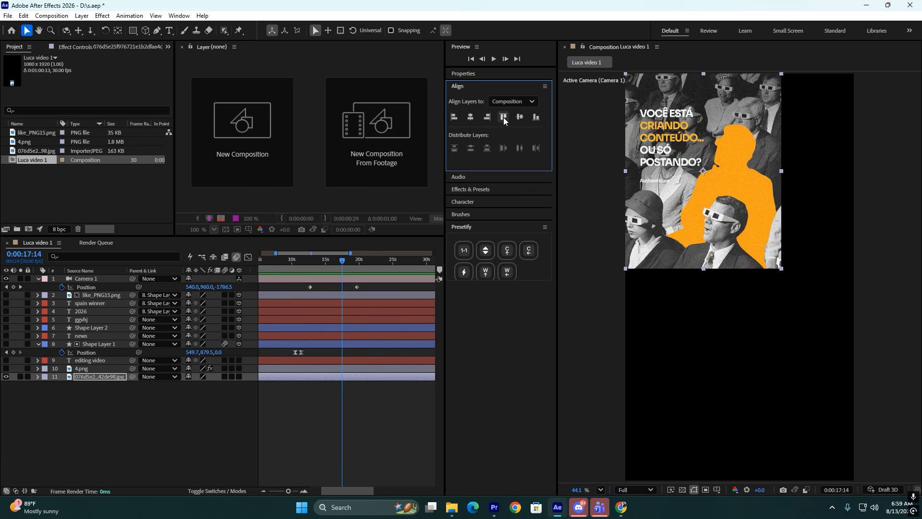
key(ctrl+z)
key(ctrl+z)
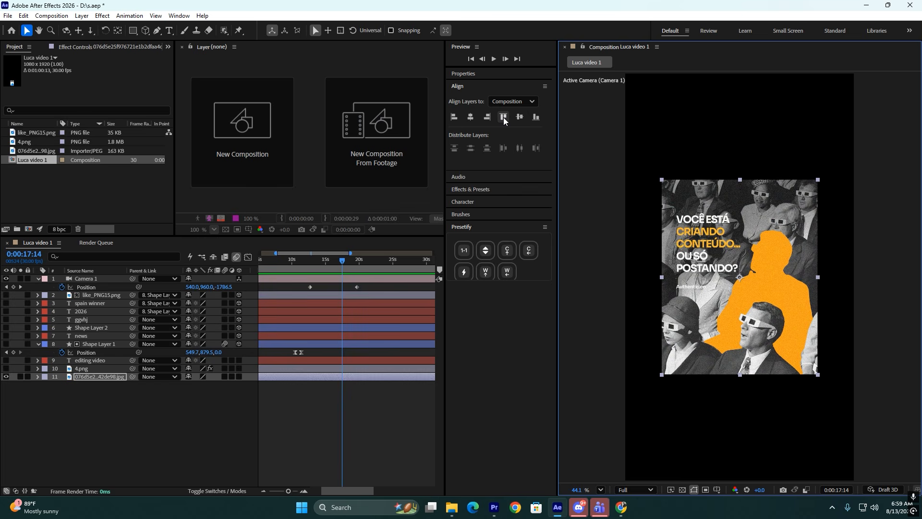
- Show the spain winner text layer briefly, hide it again, and reapply horizontal centering to the photo
click(5, 304)
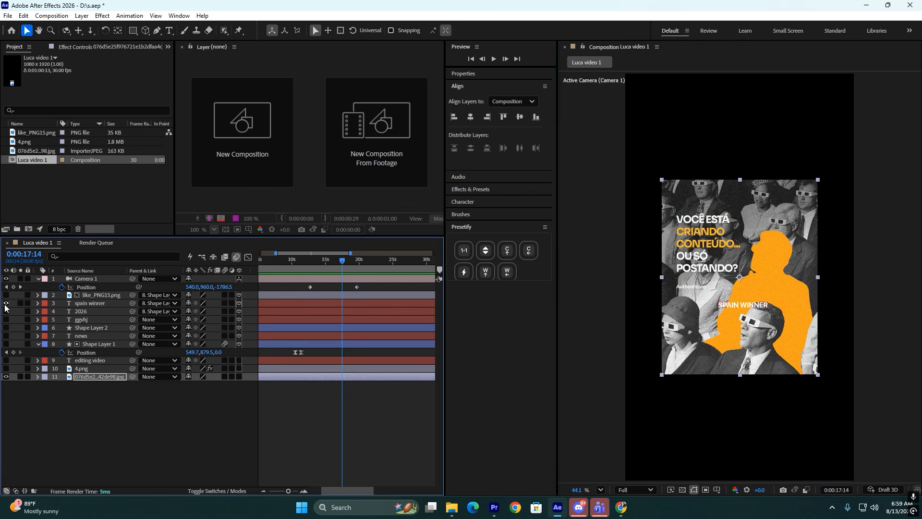
click(5, 304)
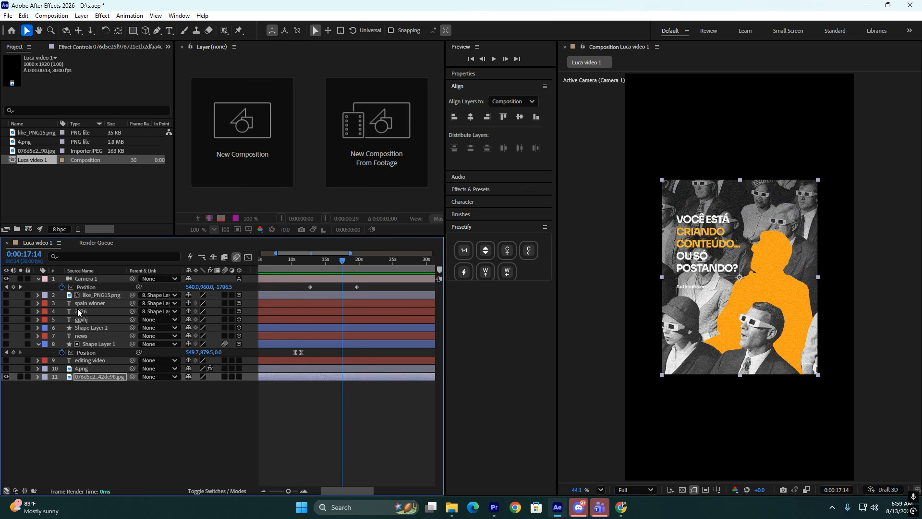
click(757, 269)
click(472, 117)
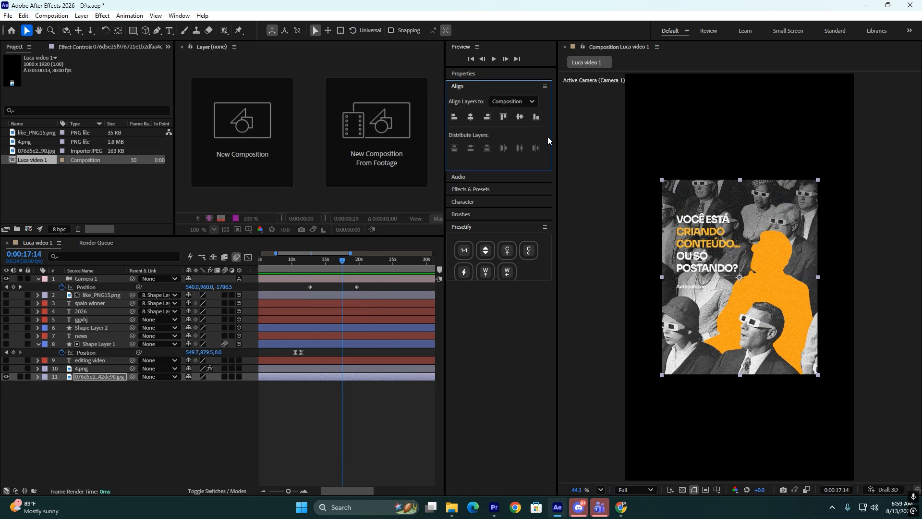
- Try aligning the photo to the composition's left and bottom edges, and center it again vertically and horizontally
click(454, 118)
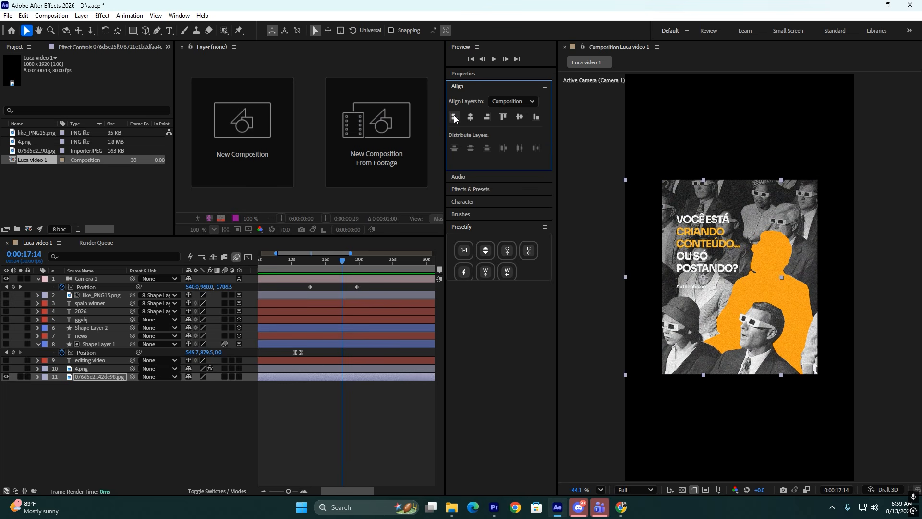
click(536, 118)
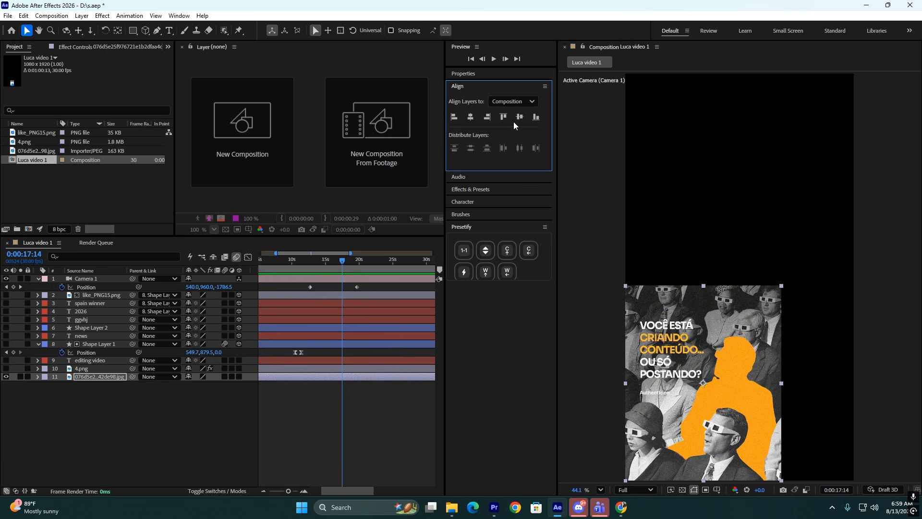
click(515, 120)
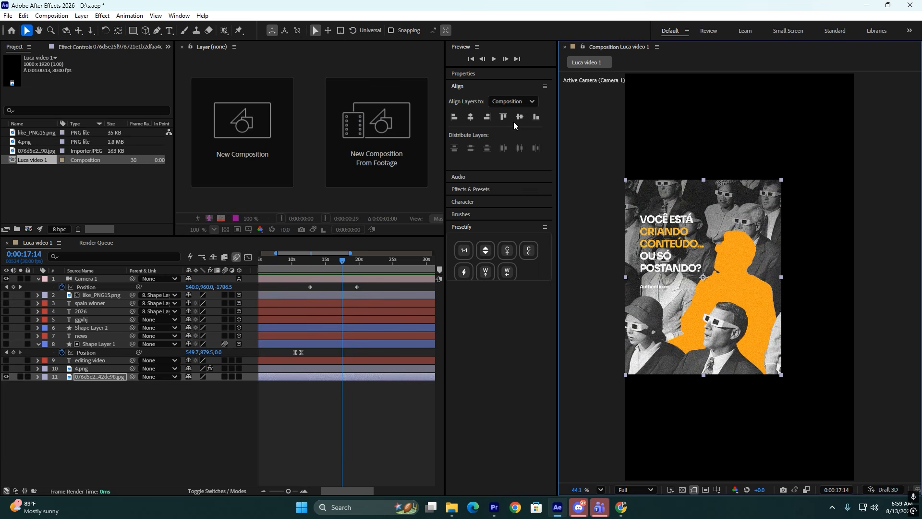
click(471, 117)
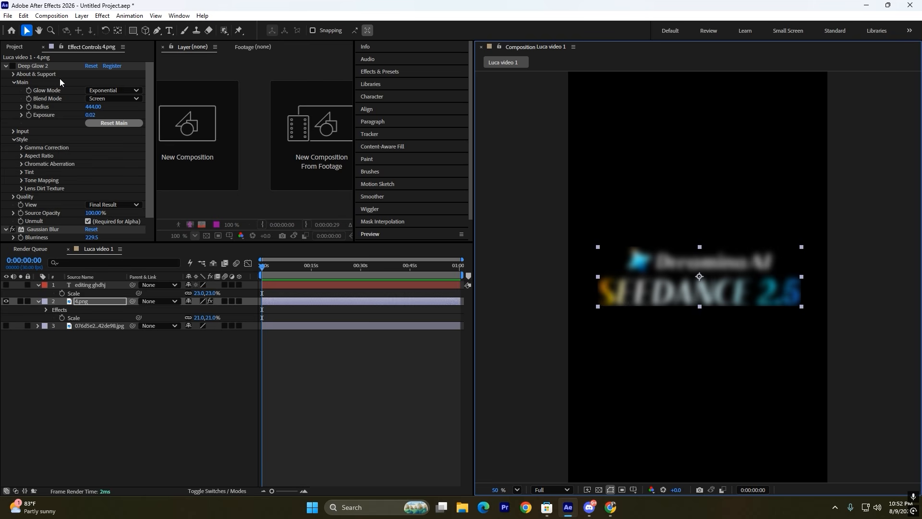
- Examine the project's files alongside the effect controls of 4.png and of the editing ghdhj text layer
click(317, 377)
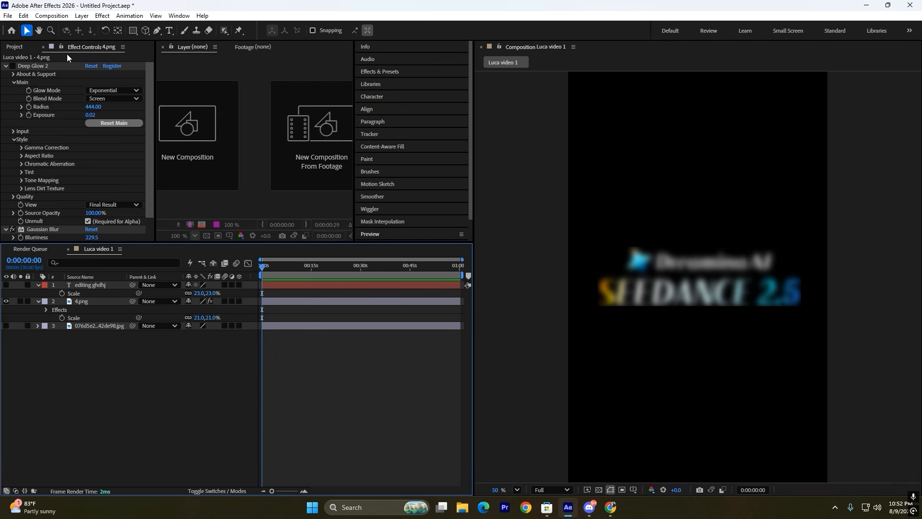
click(20, 50)
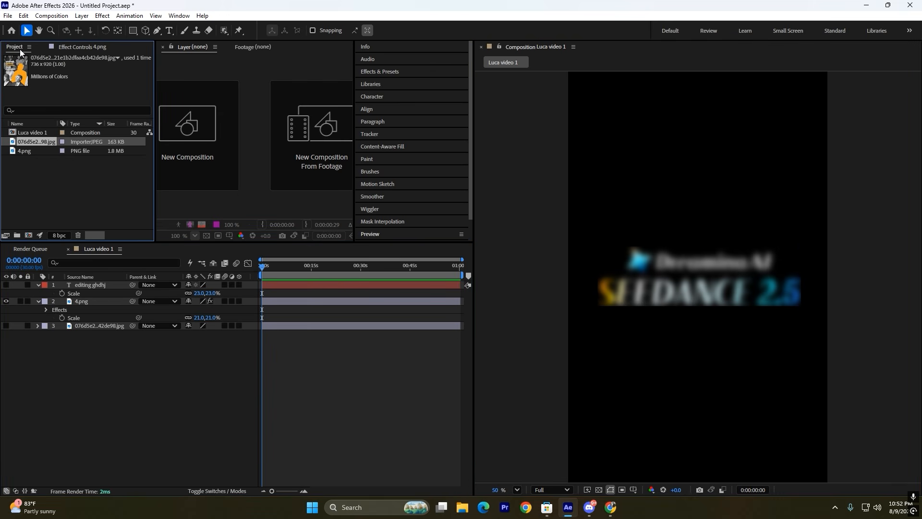
click(349, 393)
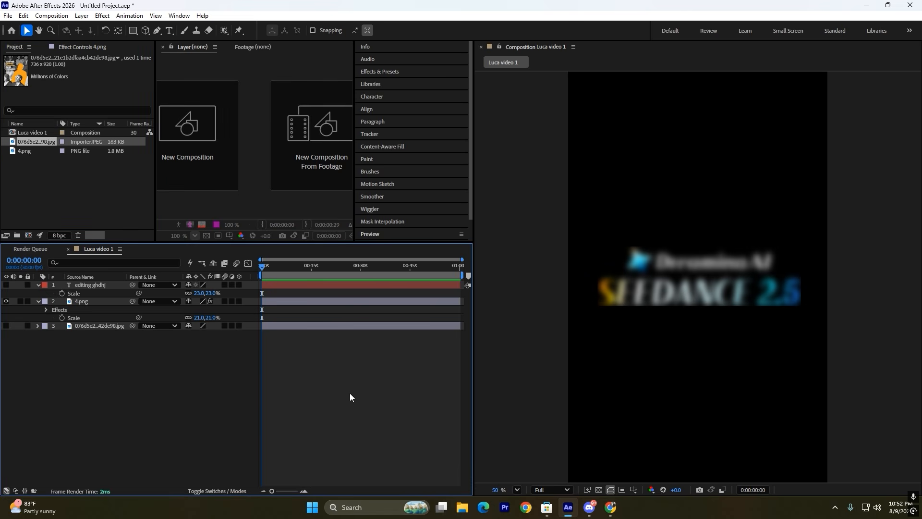
click(79, 47)
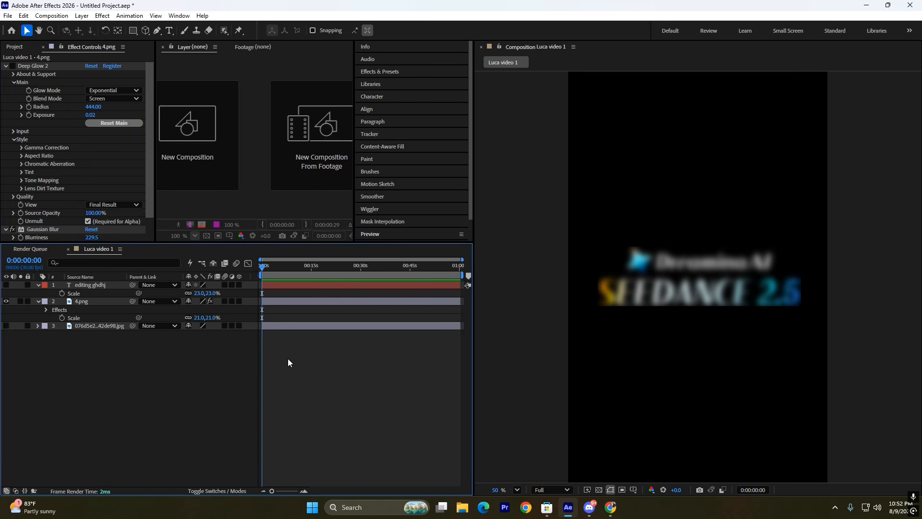
click(311, 288)
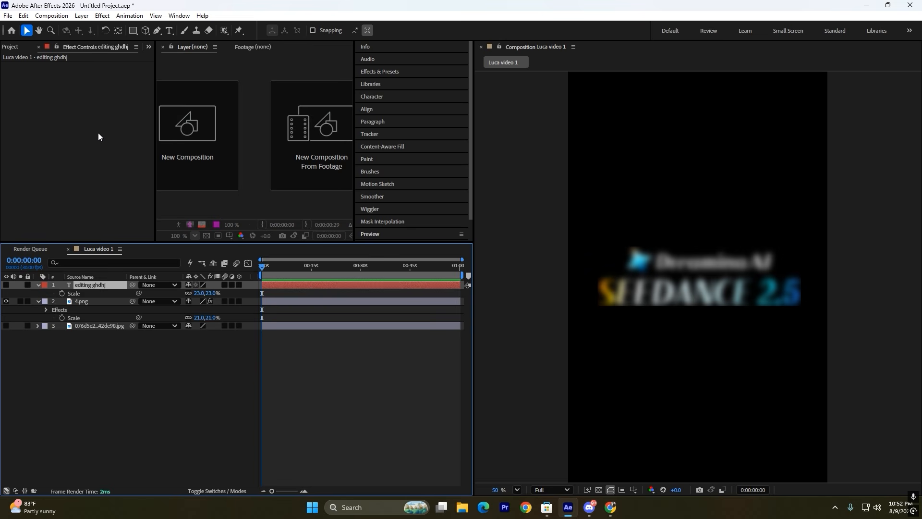
click(10, 47)
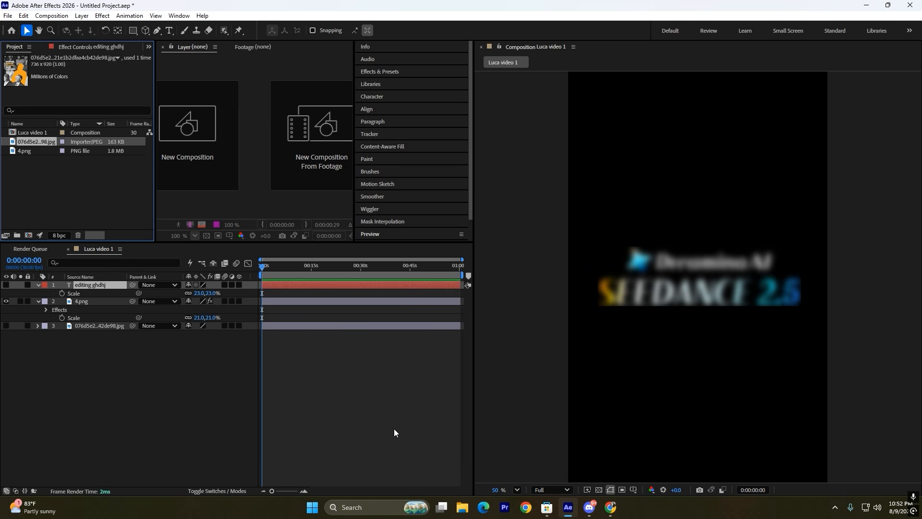
click(323, 404)
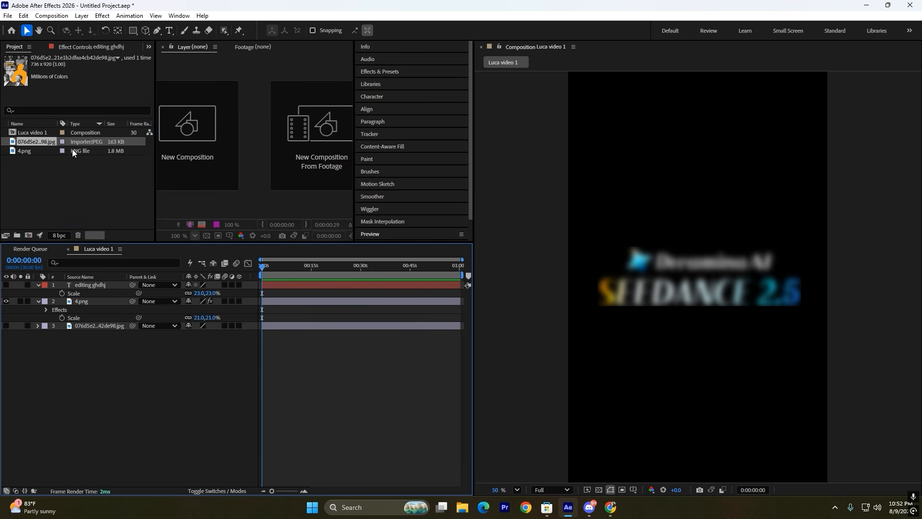
click(91, 48)
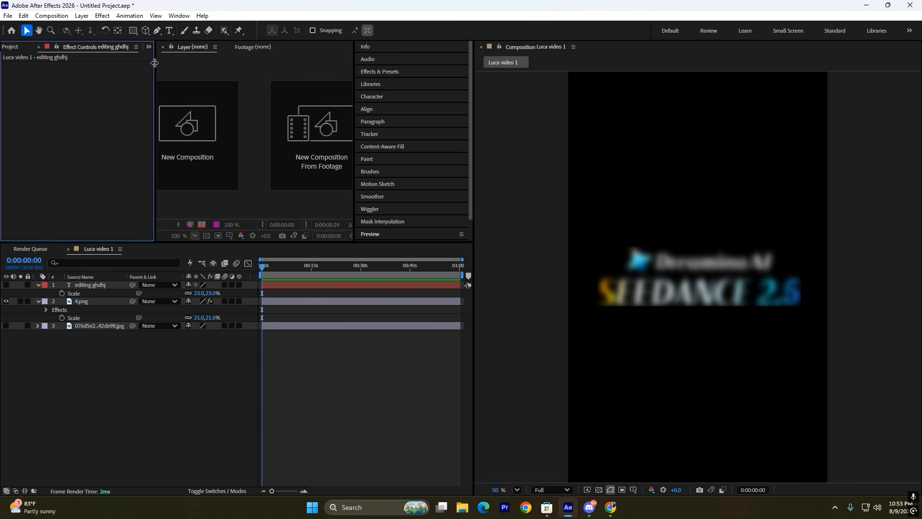
- Narrow and re-widen the Project and Effect Controls area, and switch to the project files and back to the effect controls
drag(154, 62, 18, 63)
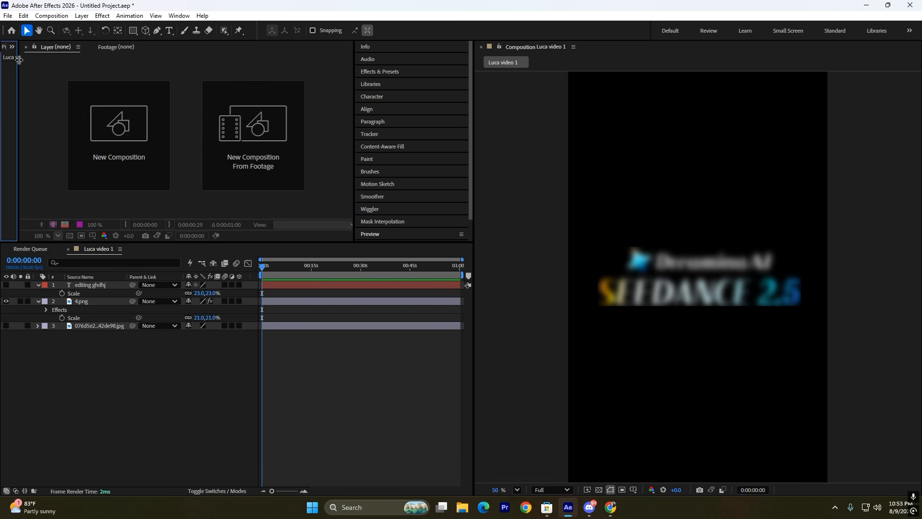
drag(18, 63, 159, 102)
click(154, 47)
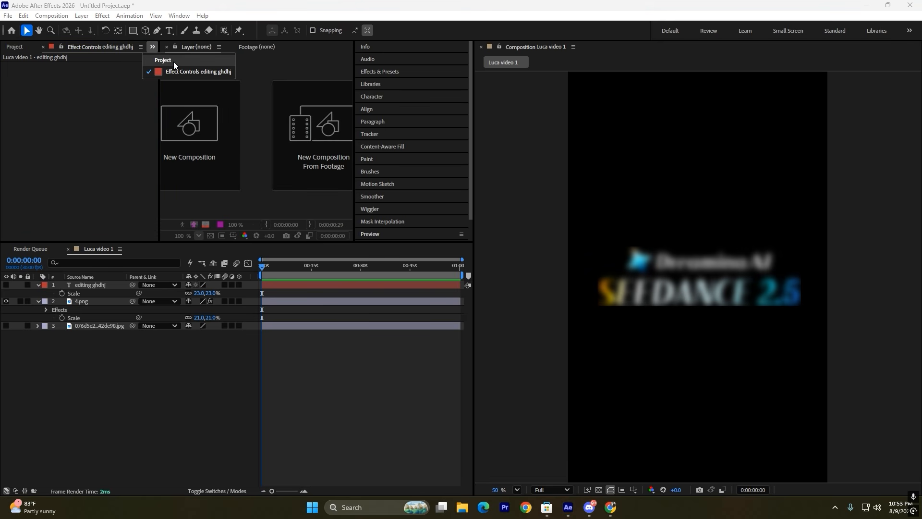
click(174, 62)
click(153, 47)
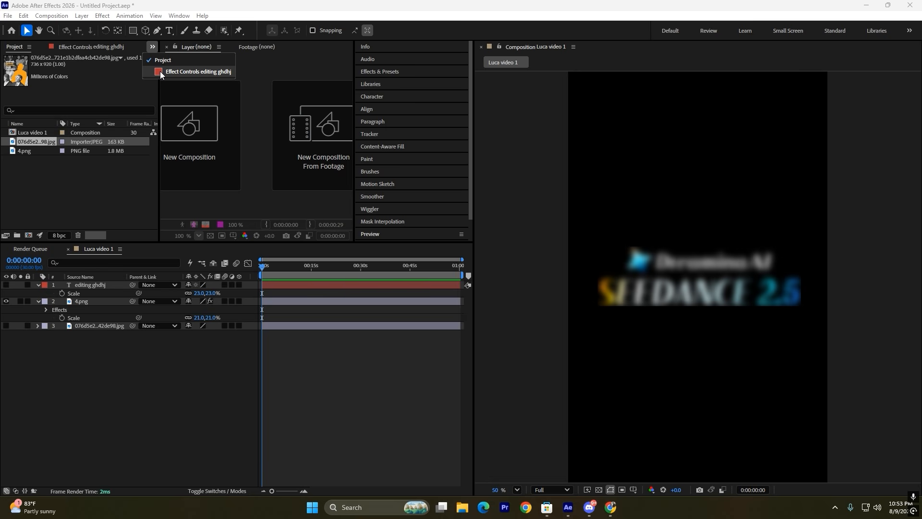
click(160, 71)
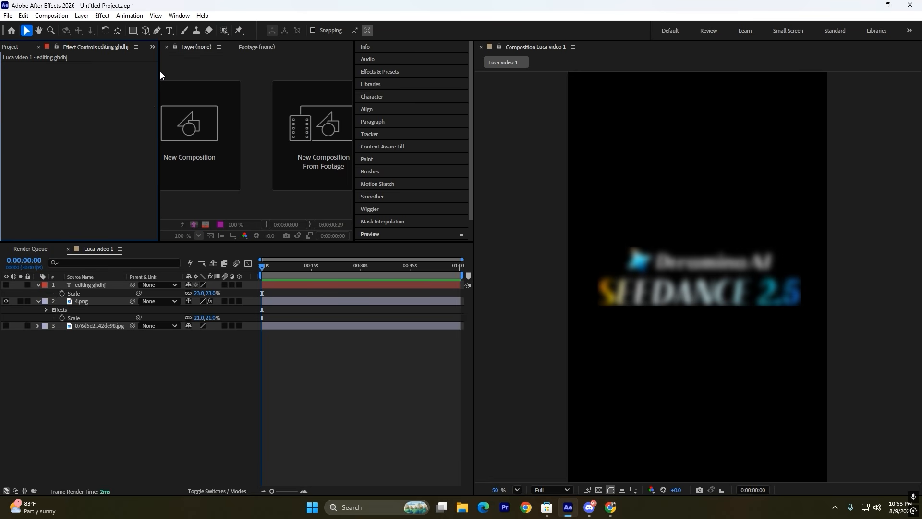
click(306, 418)
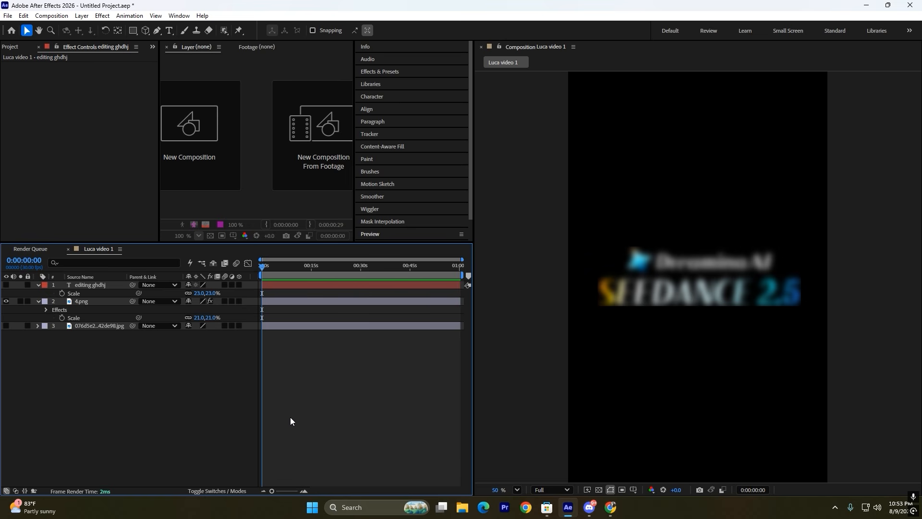
- Try Quarter preview resolution for the composition and restore it to Full
click(550, 489)
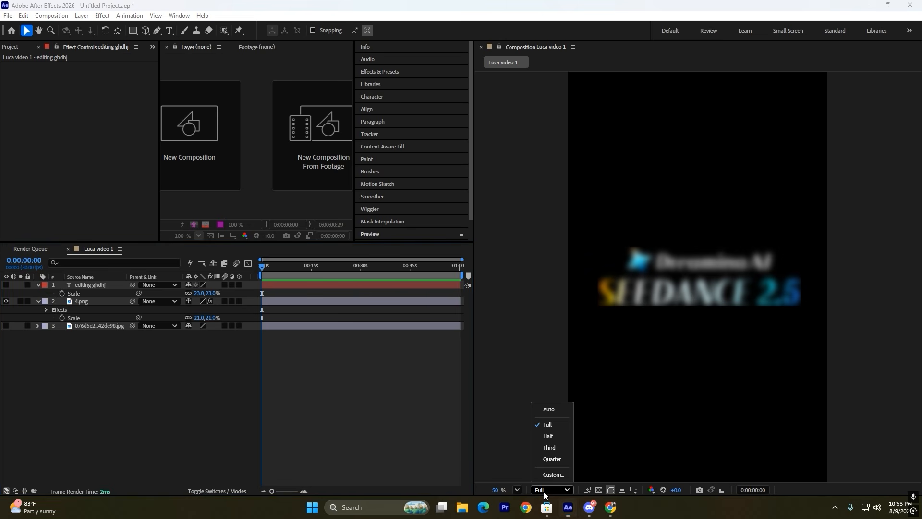
click(554, 459)
click(551, 489)
click(554, 426)
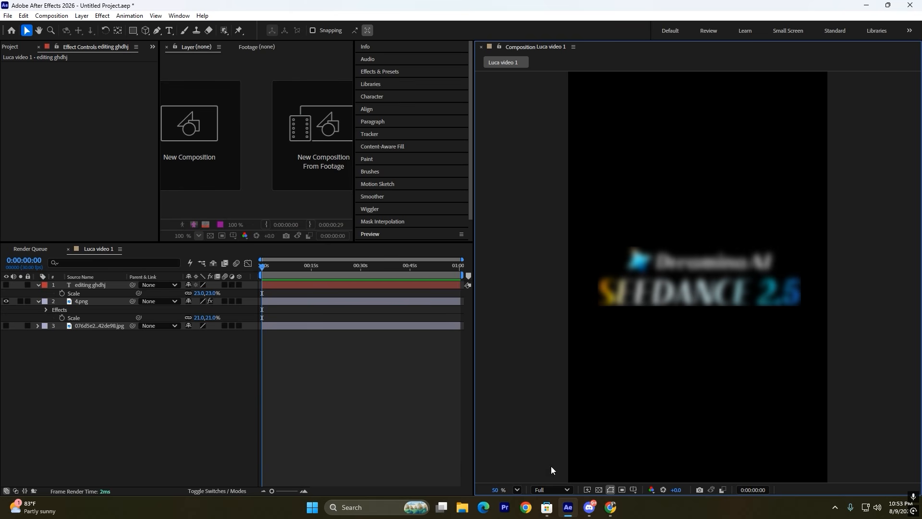
- Try the Fit magnification for the composition view and set it back to 50%
click(520, 488)
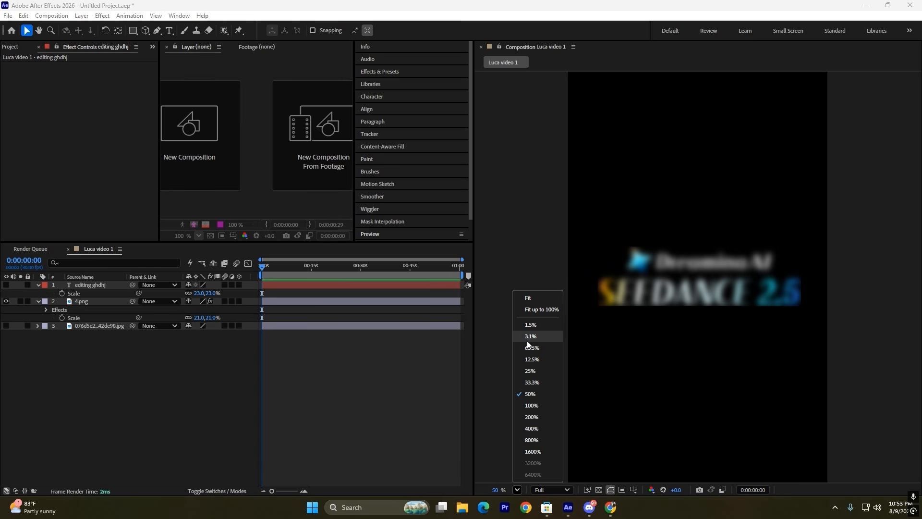
click(539, 299)
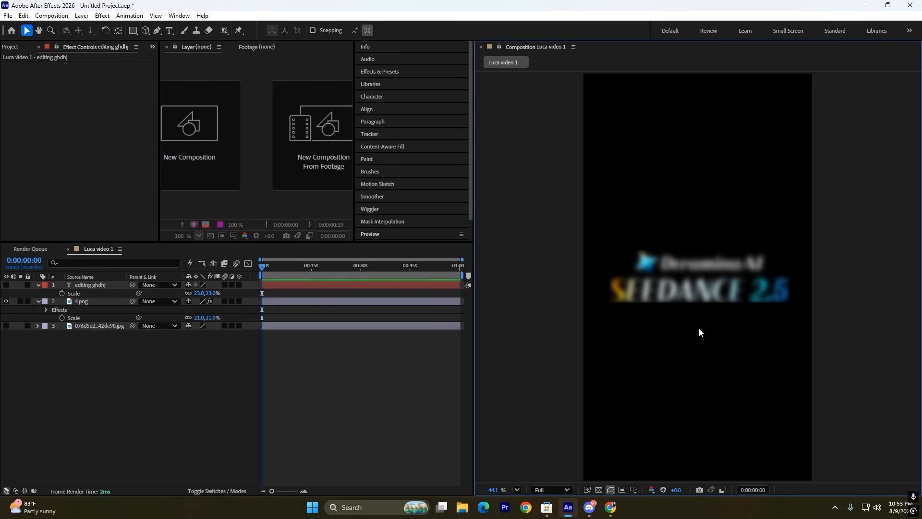
click(517, 490)
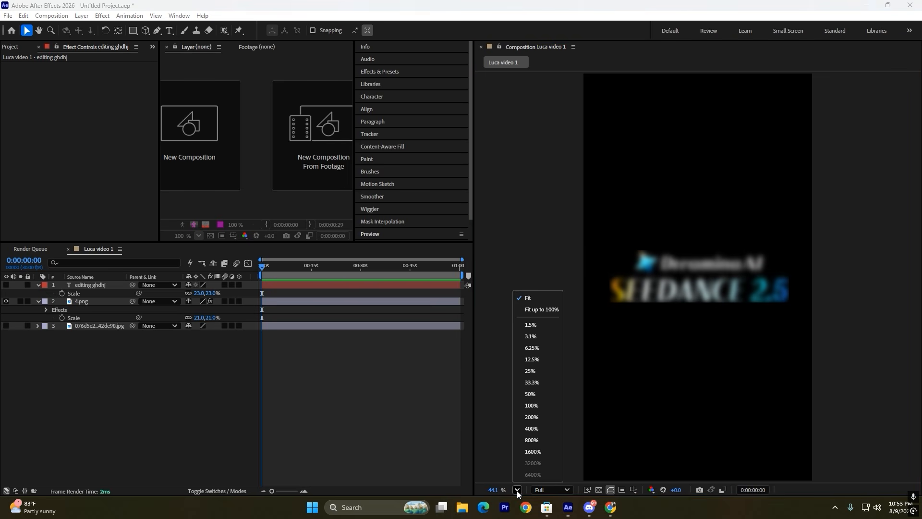
click(532, 393)
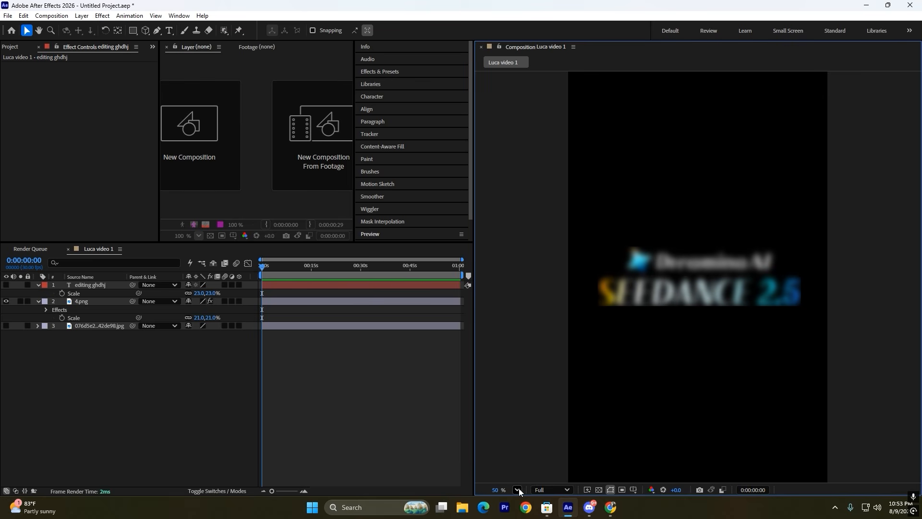
- Try 200% magnification for the composition view and set it to Fit
click(517, 489)
click(529, 412)
click(518, 489)
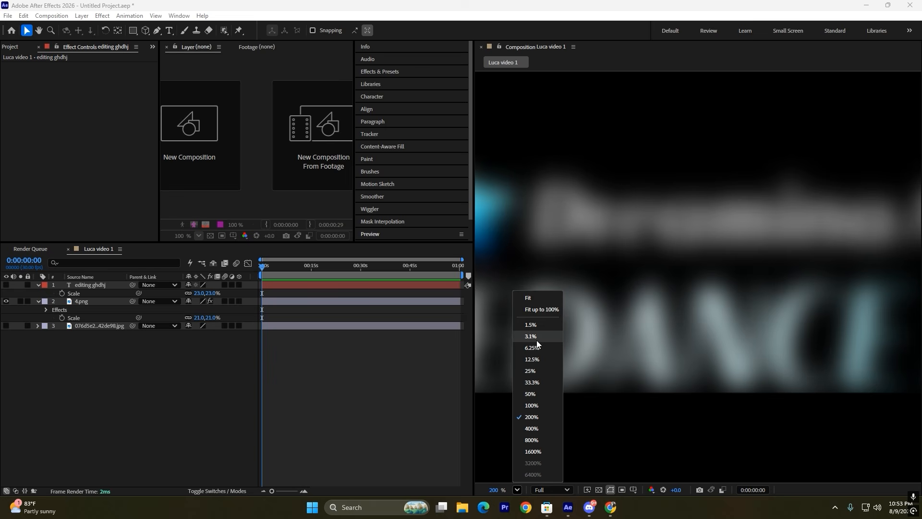
click(532, 298)
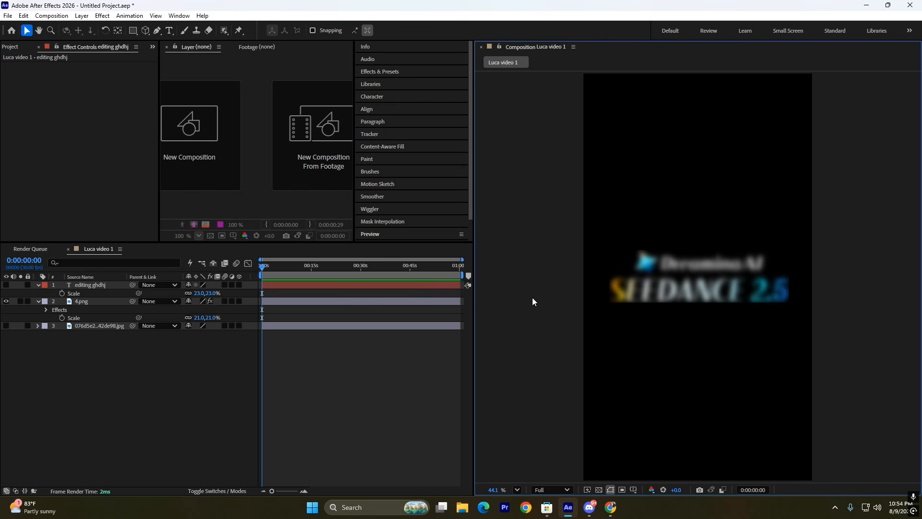
click(358, 414)
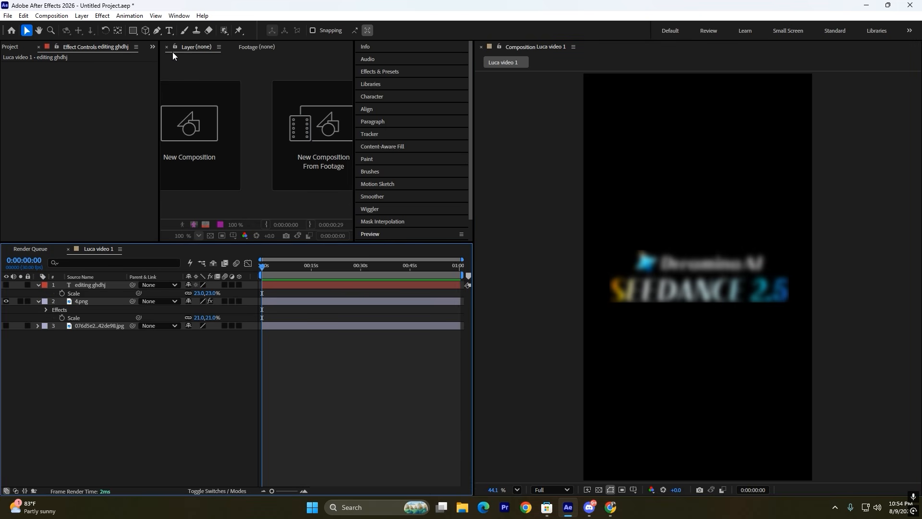
- Close the Effects & Presets panel and collapse the Libraries panel that expands in its place
click(379, 71)
click(379, 71)
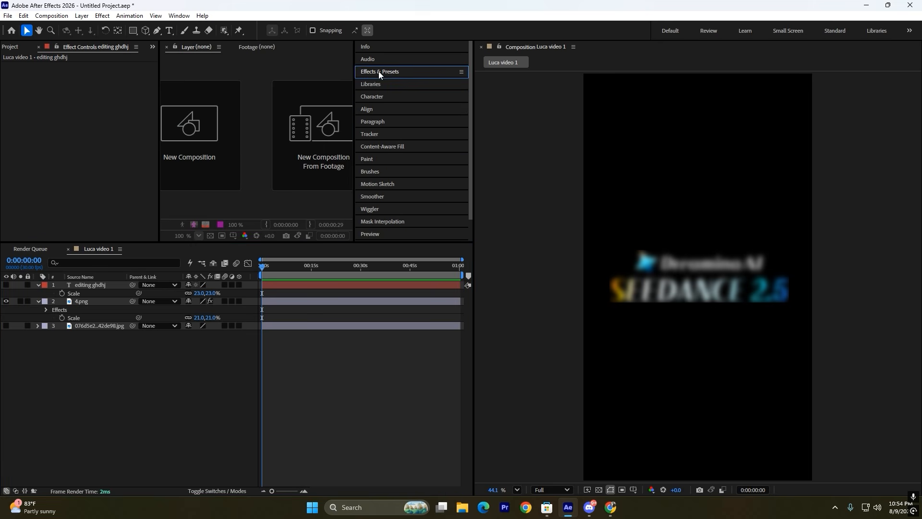
right_click(379, 73)
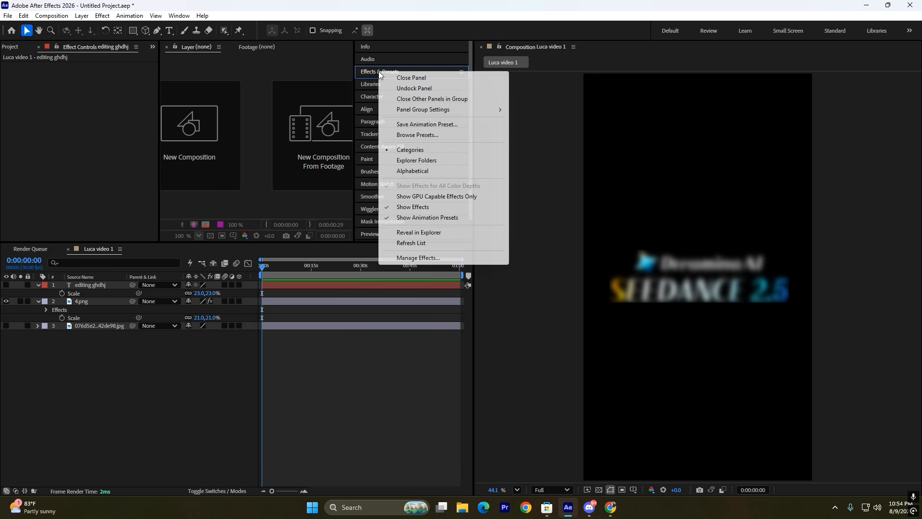
click(411, 81)
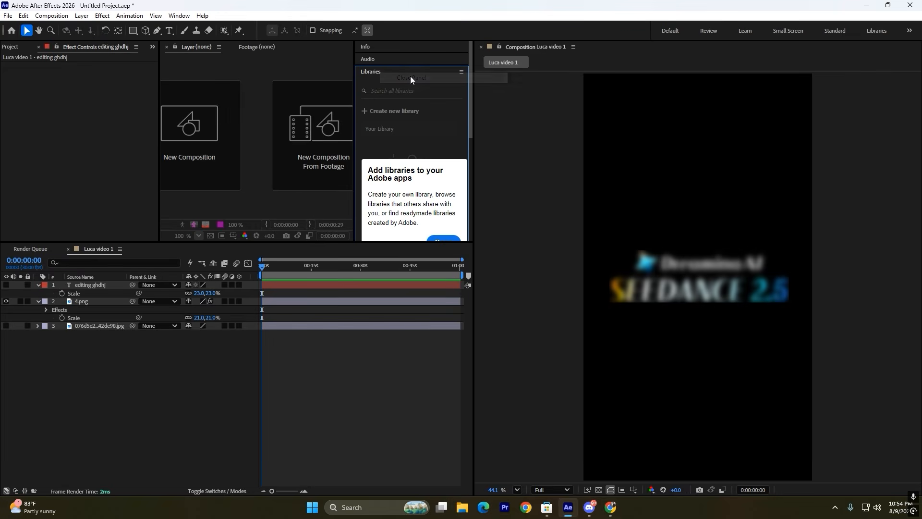
click(405, 74)
scroll(436, 221, up, 1)
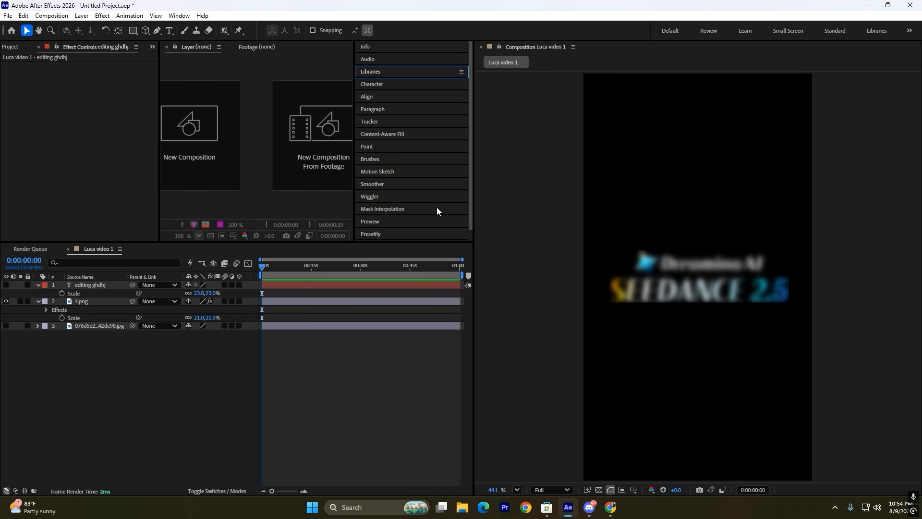
- Reopen the Effects & Presets panel, collapse it, and look over the list of available panels
click(184, 18)
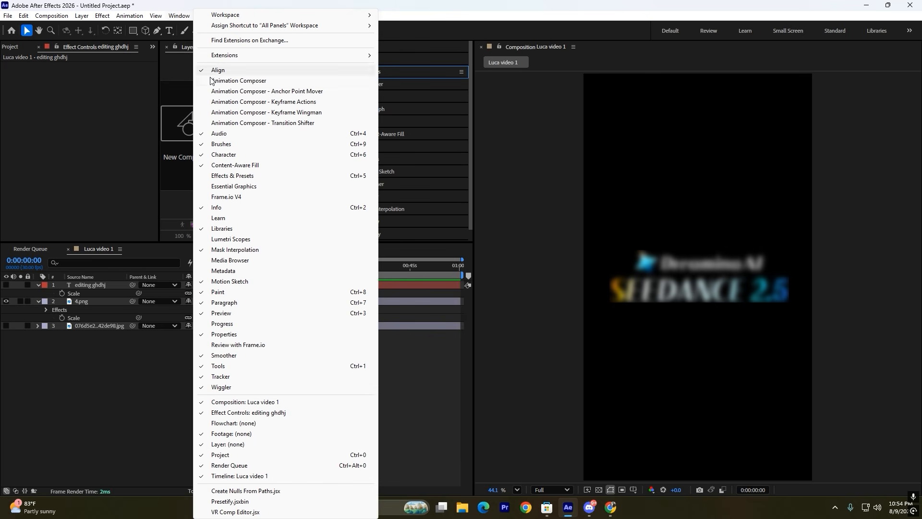
click(227, 175)
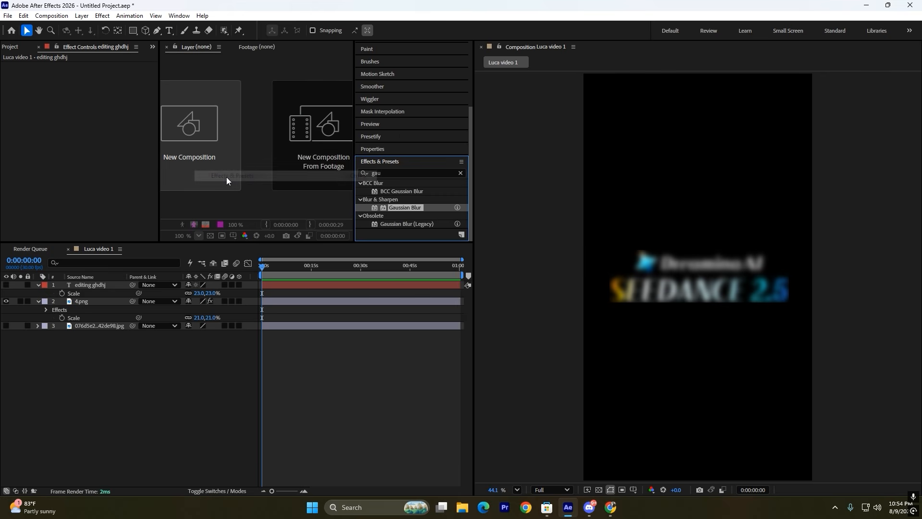
click(417, 164)
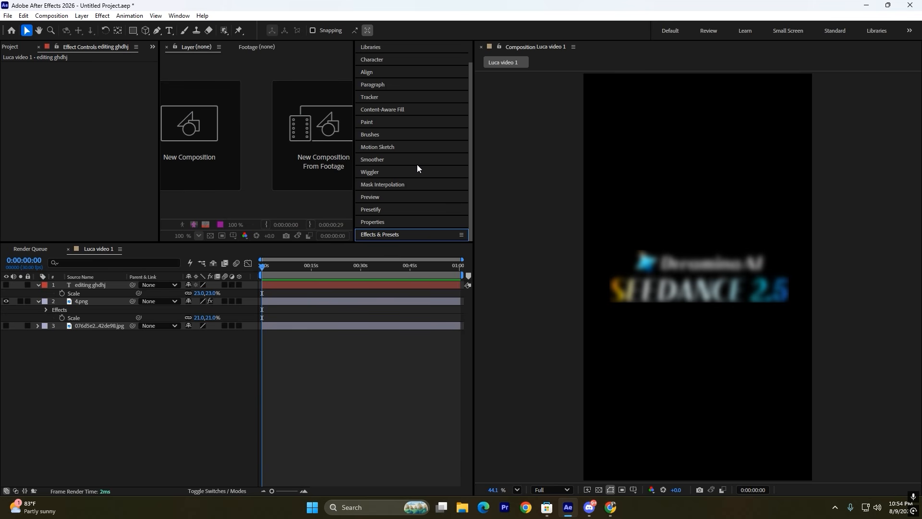
click(307, 400)
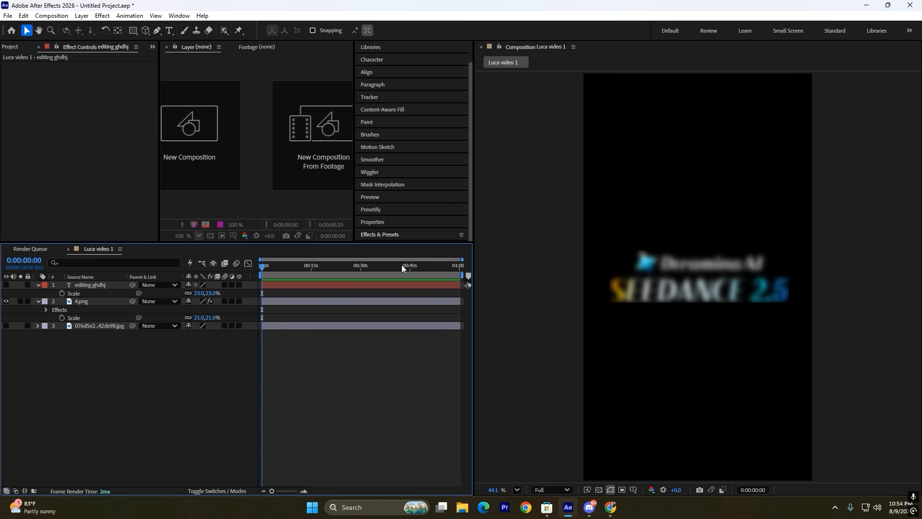
click(179, 16)
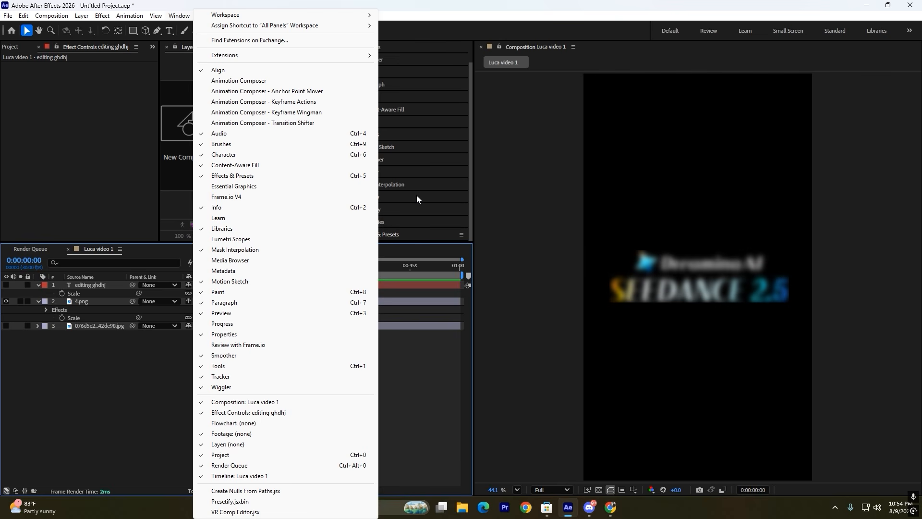
click(400, 369)
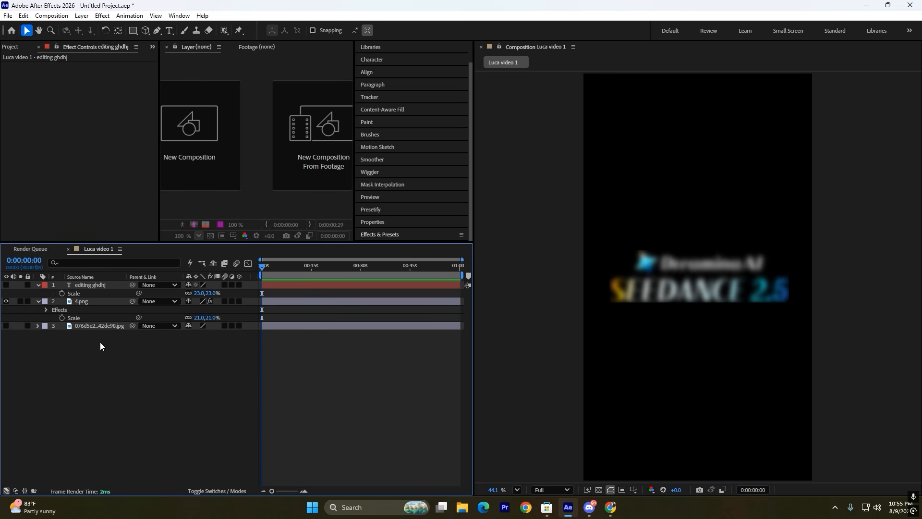
- Create a new 1080x1920, 30 fps composition named Comp 1 from the project files
click(11, 47)
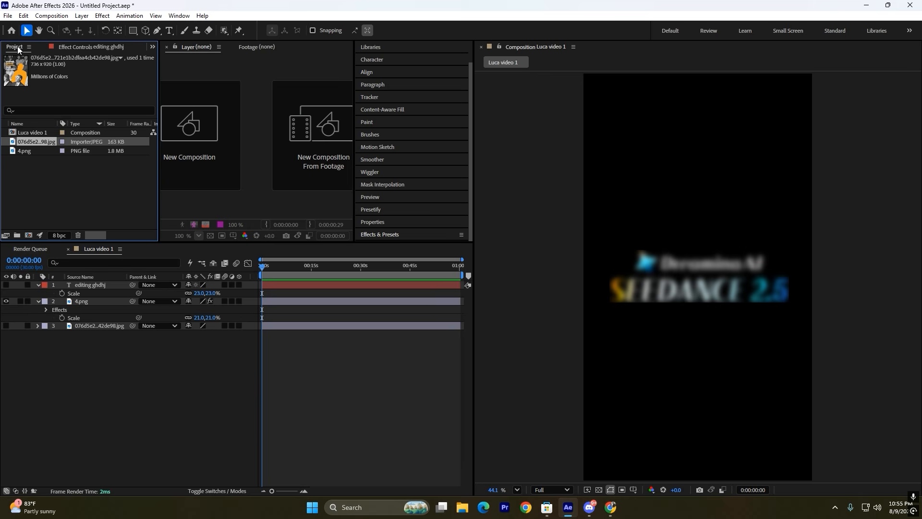
click(28, 235)
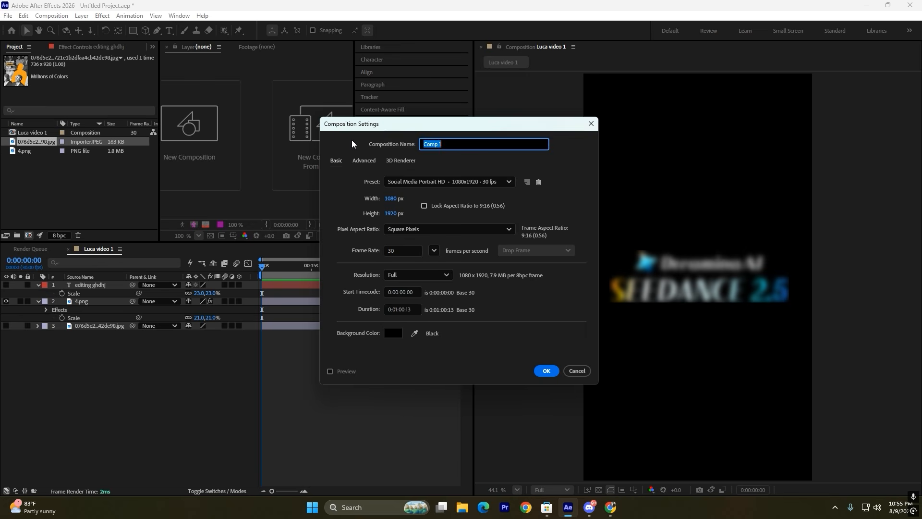
click(546, 371)
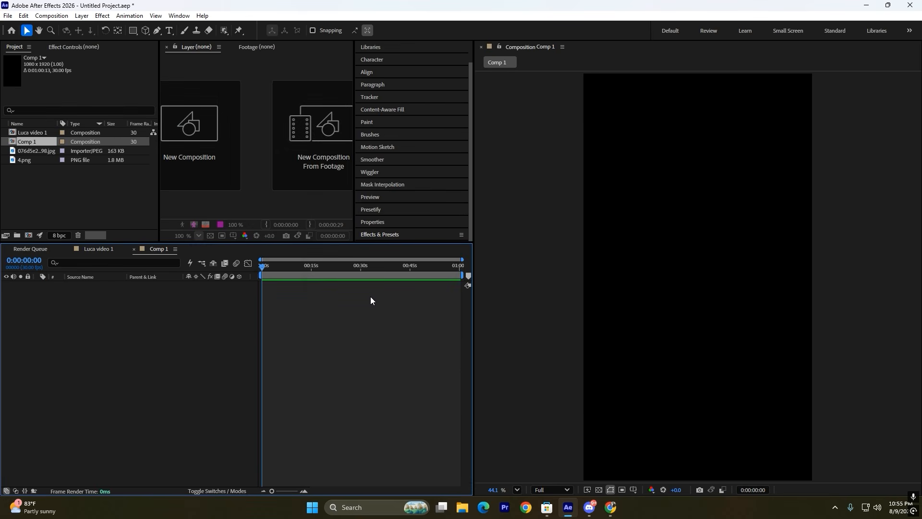
- Switch back and forth between the Luca video 1 and Comp 1 timelines, and close the Comp 1 timeline
click(100, 250)
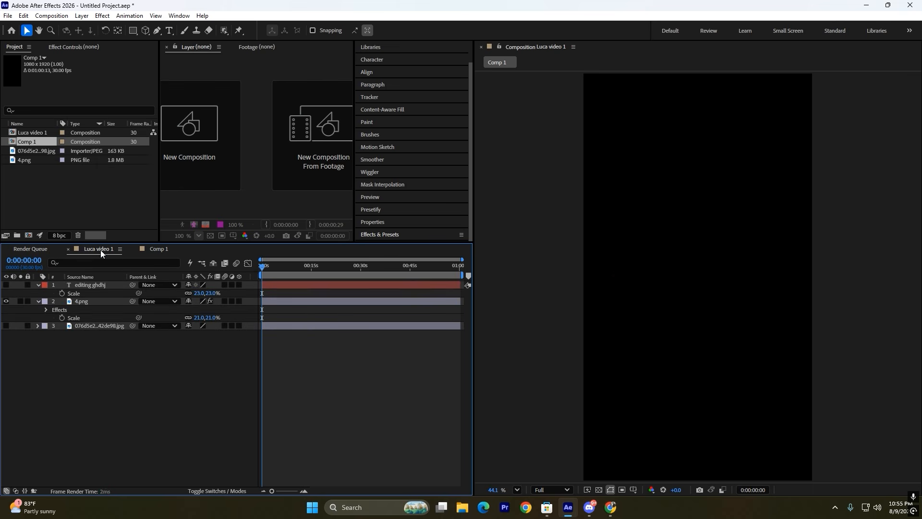
click(160, 248)
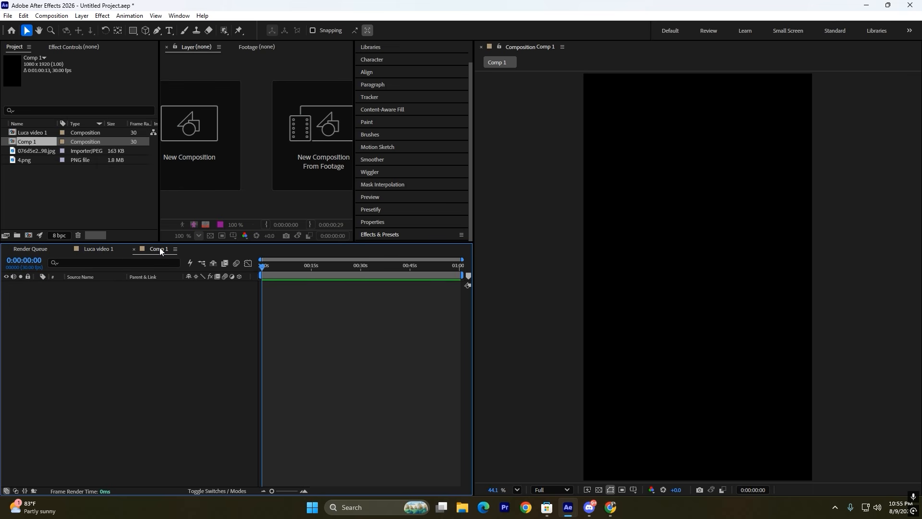
click(110, 249)
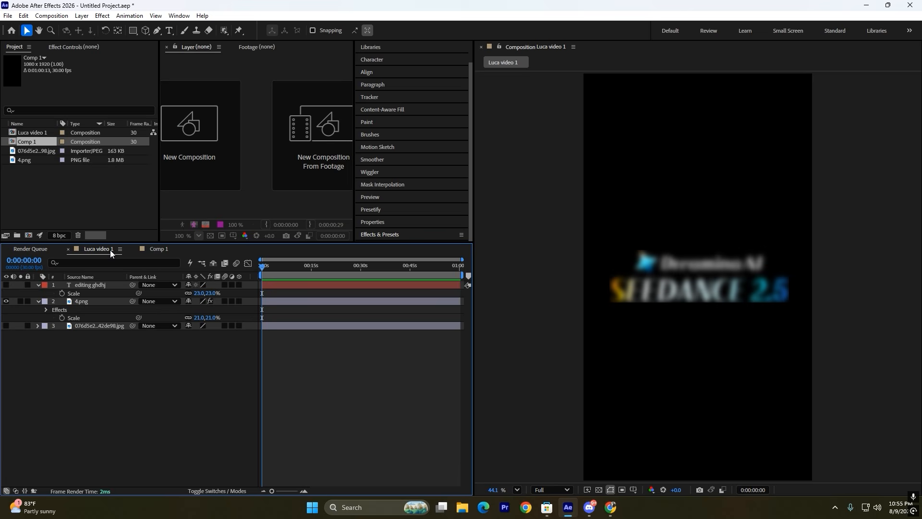
click(160, 249)
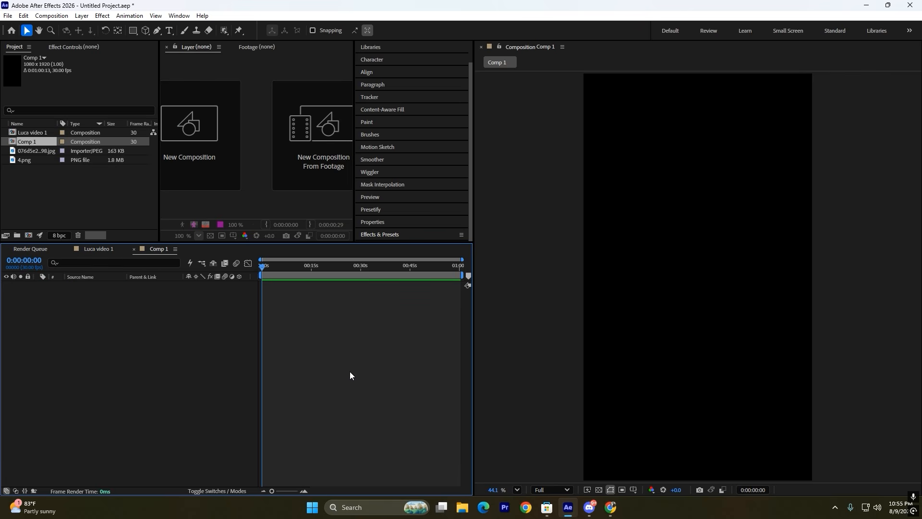
click(132, 250)
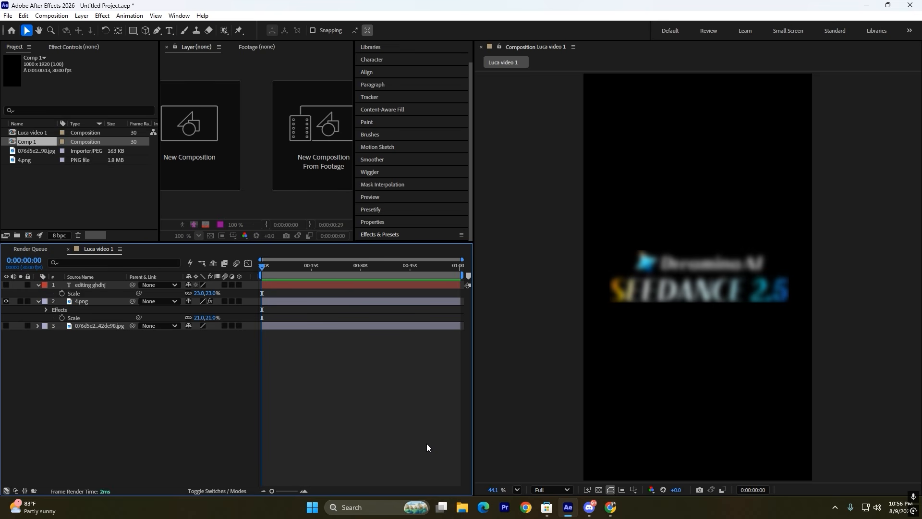
- Reset the Default workspace to its saved layout
click(180, 15)
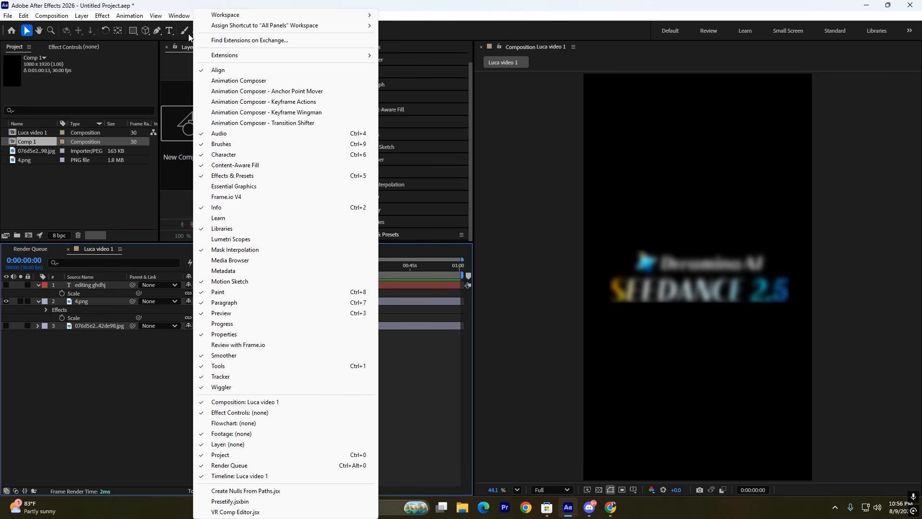
mouse_move(213, 17)
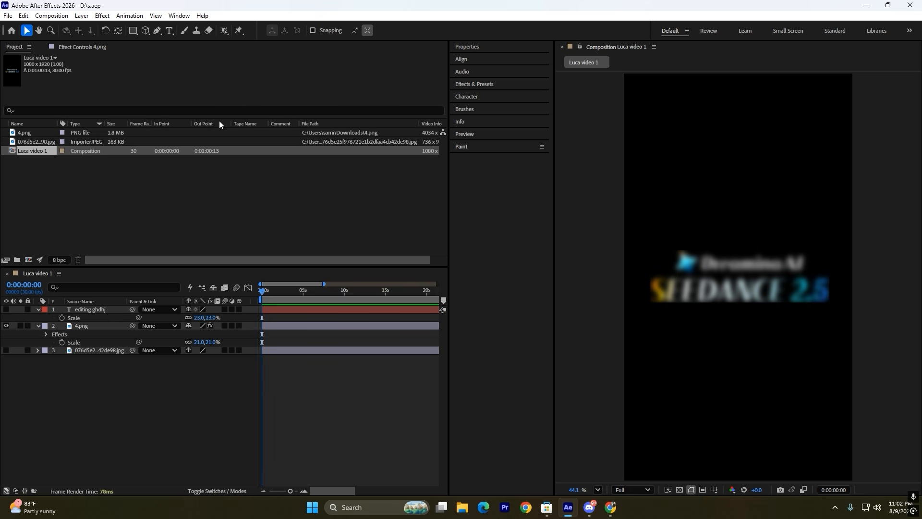
click(174, 17)
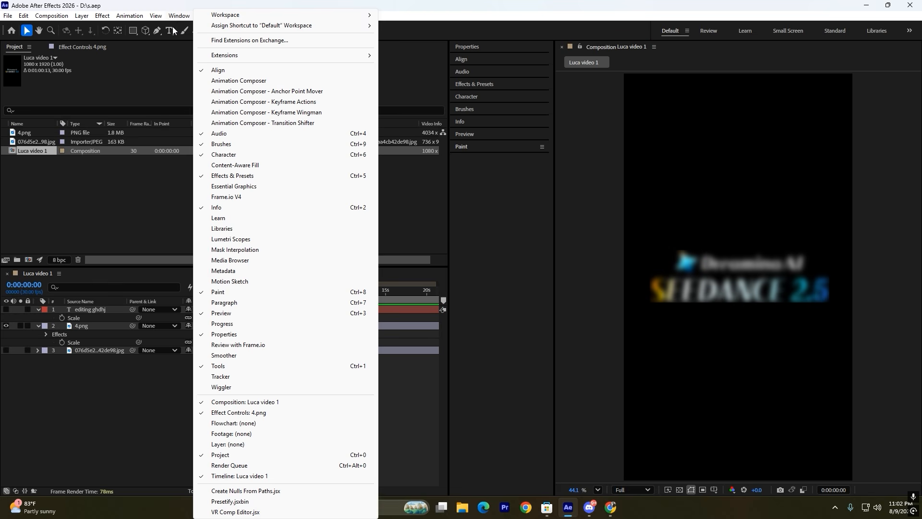
click(402, 391)
click(175, 15)
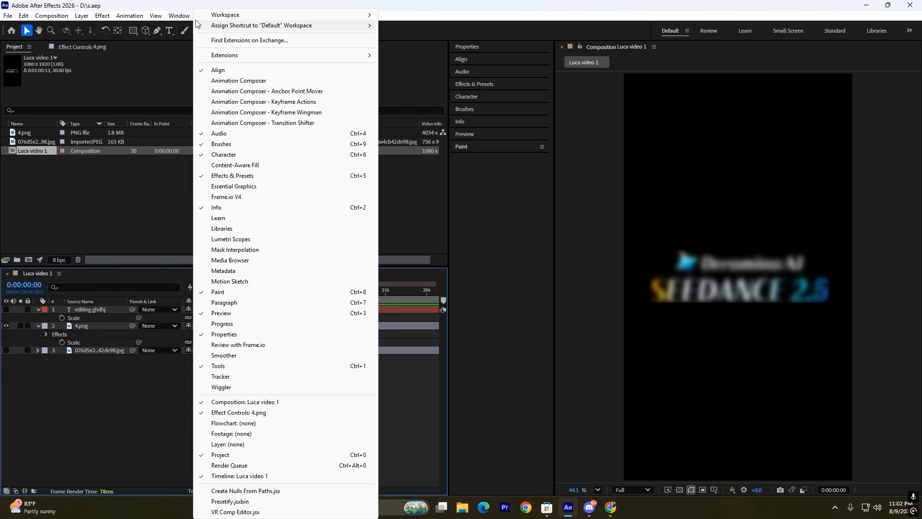
mouse_move(216, 18)
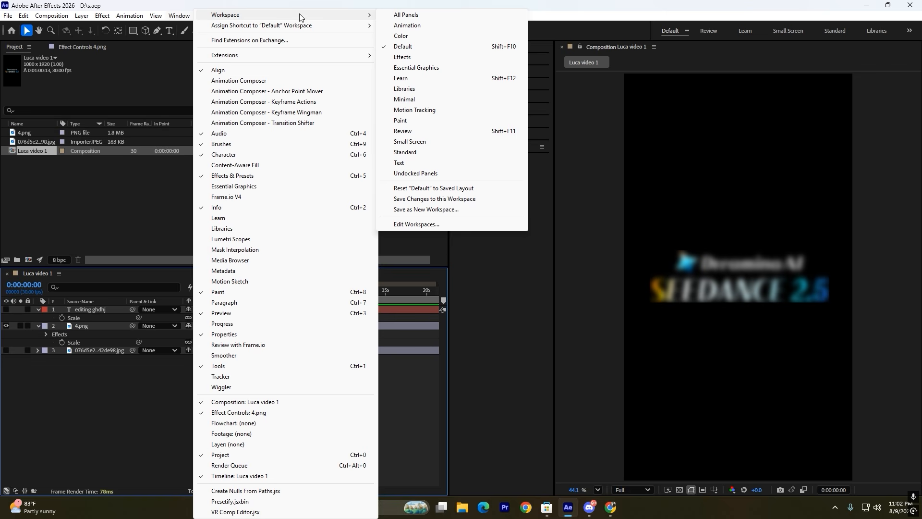
click(425, 192)
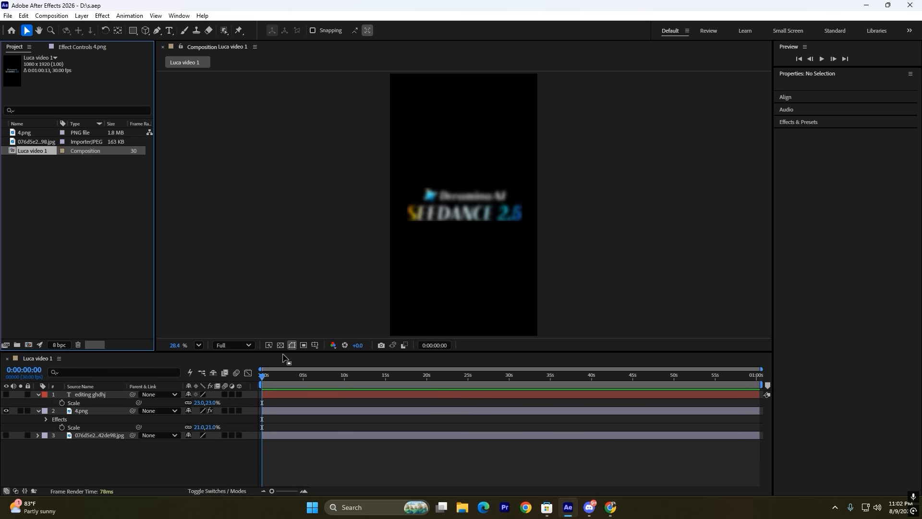
- Reduce the timeline's height slightly and dock the Composition panel as a full-height column along the workspace's right edge
drag(284, 353, 235, 365)
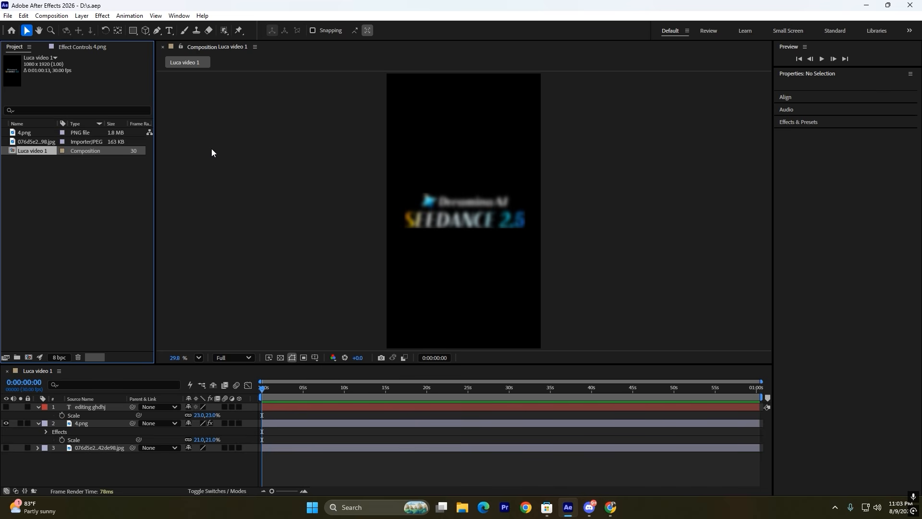
click(208, 50)
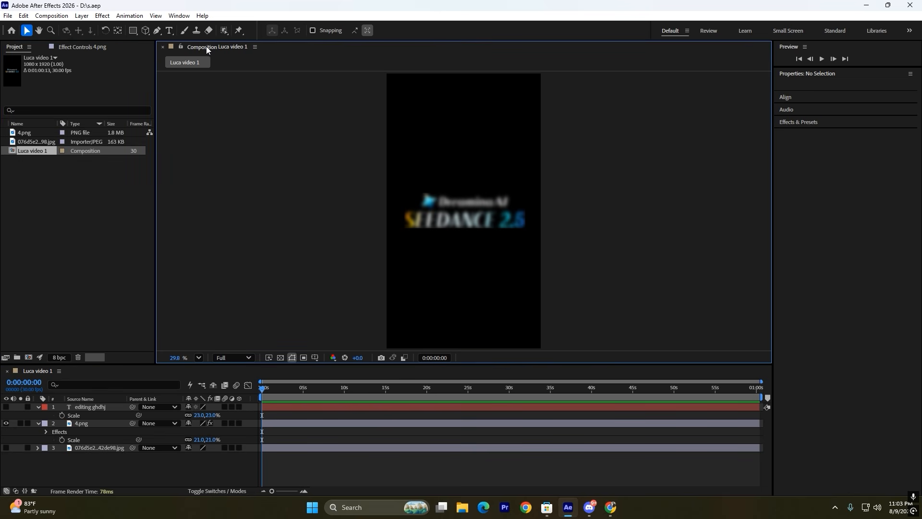
drag(207, 50, 921, 114)
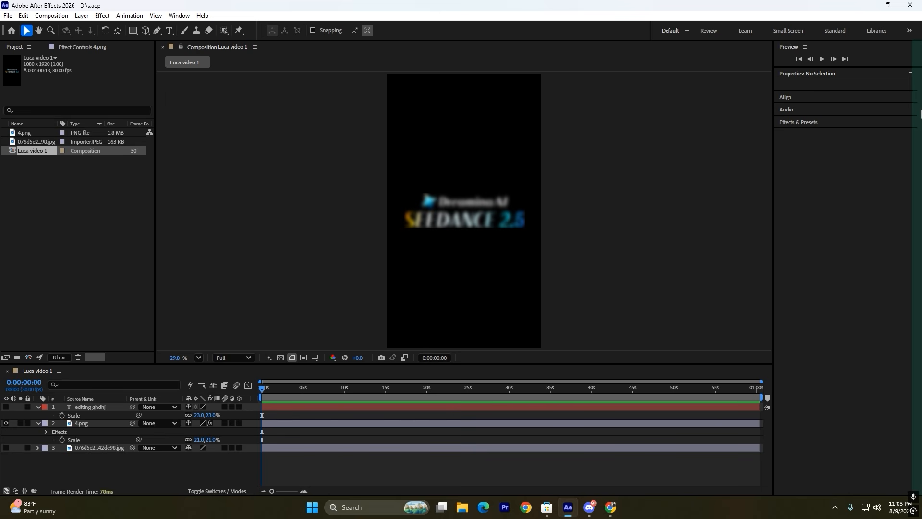
drag(921, 114, 908, 123)
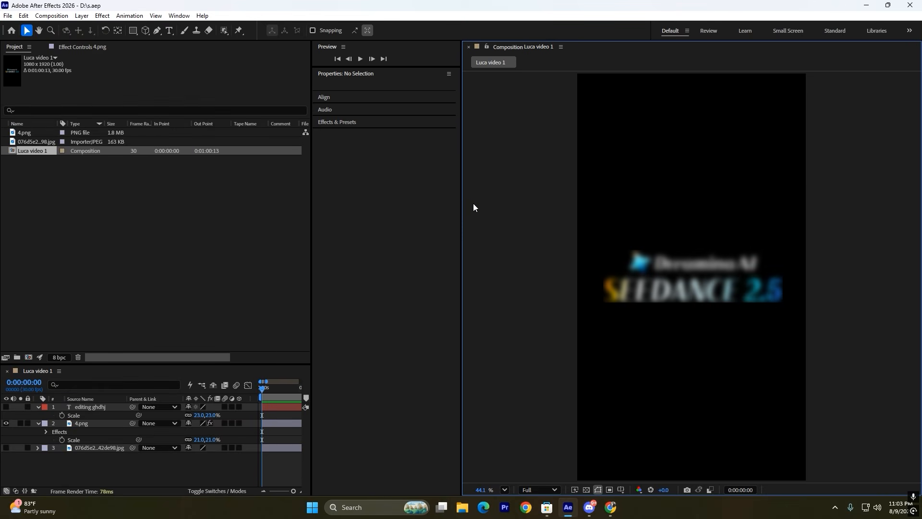
- Narrow the Composition panel, widen the Project and timeline area, and make the timeline taller
drag(461, 198, 556, 230)
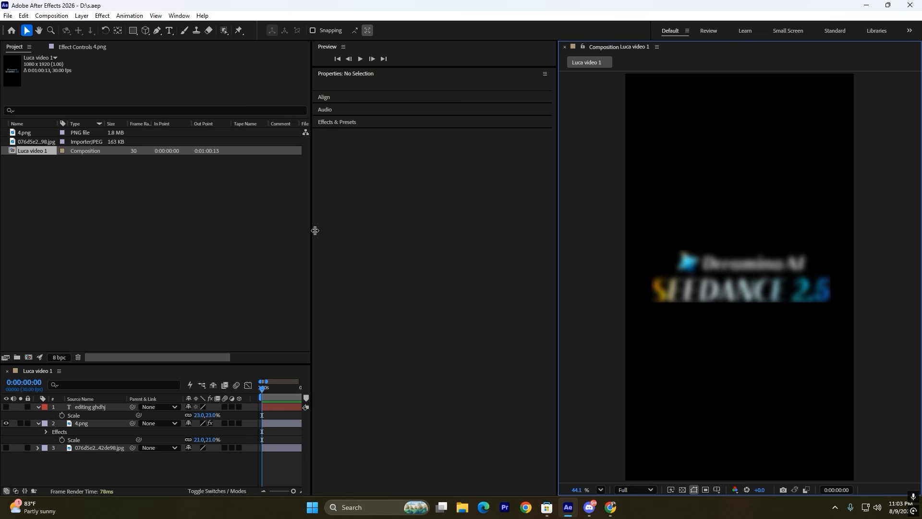
drag(313, 233, 445, 245)
drag(348, 365, 346, 309)
click(460, 48)
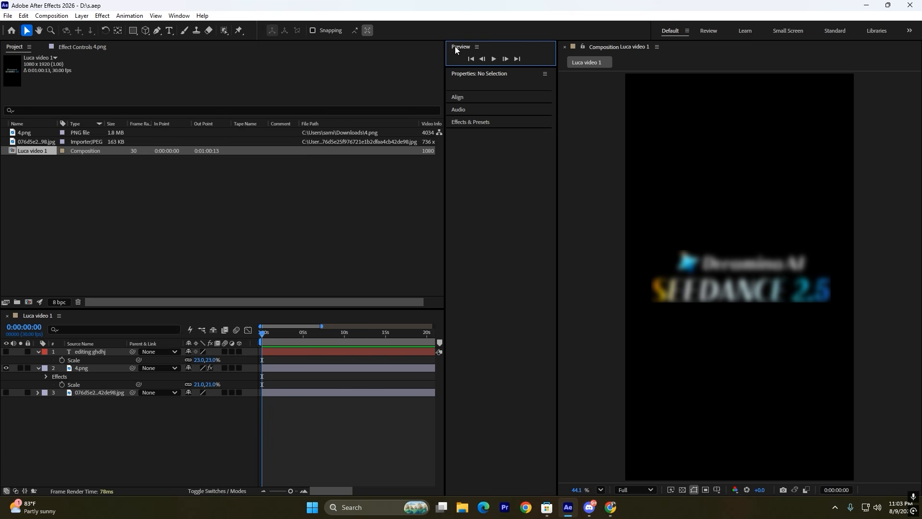
click(315, 413)
- Add the Character panel to the workspace and collapse it below Effects & Presets
click(178, 15)
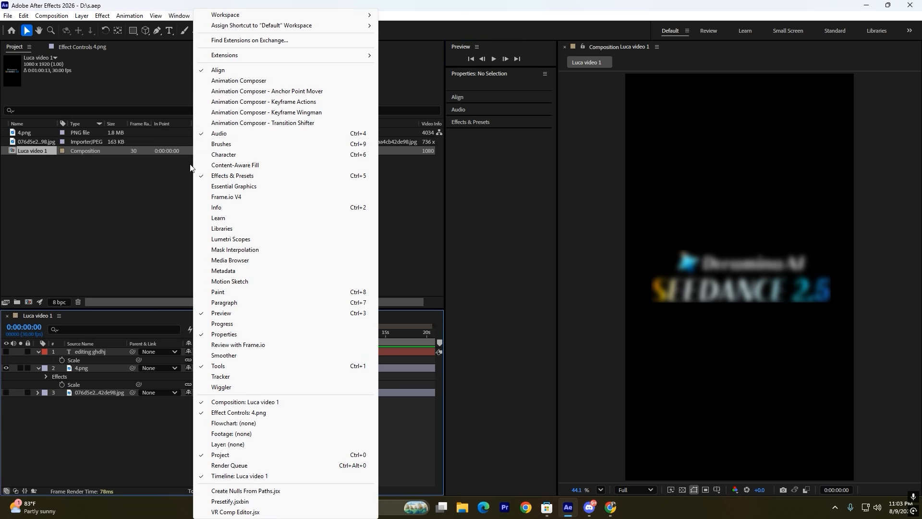
click(214, 155)
click(463, 134)
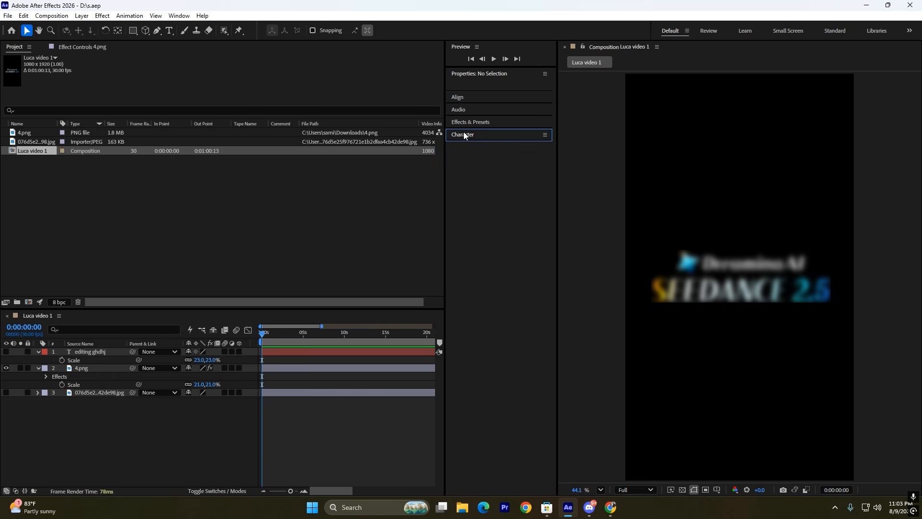
- Add the Brushes panel to the workspace, collapsed below the Character panel
click(179, 16)
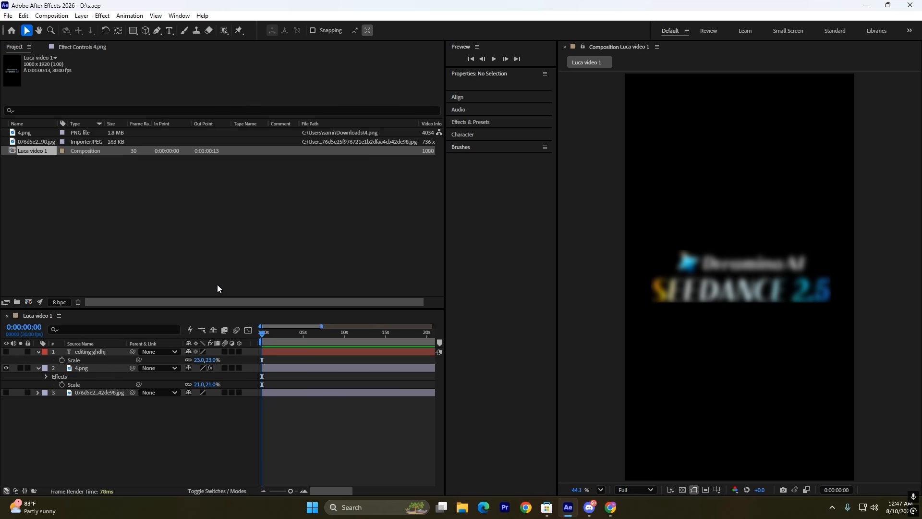
- Try moving the 4.png logo higher in the composition with the Selection tool, and undo the move
click(768, 286)
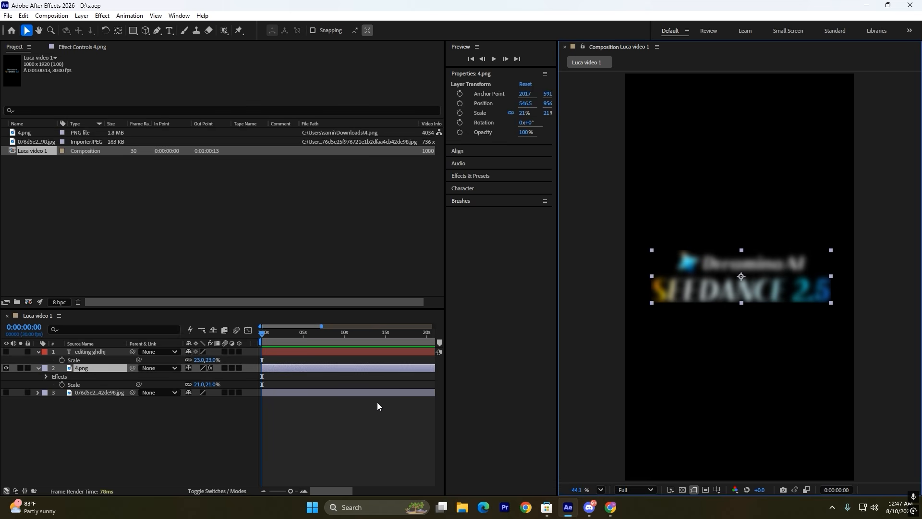
drag(777, 281, 739, 266)
key(ctrl+z)
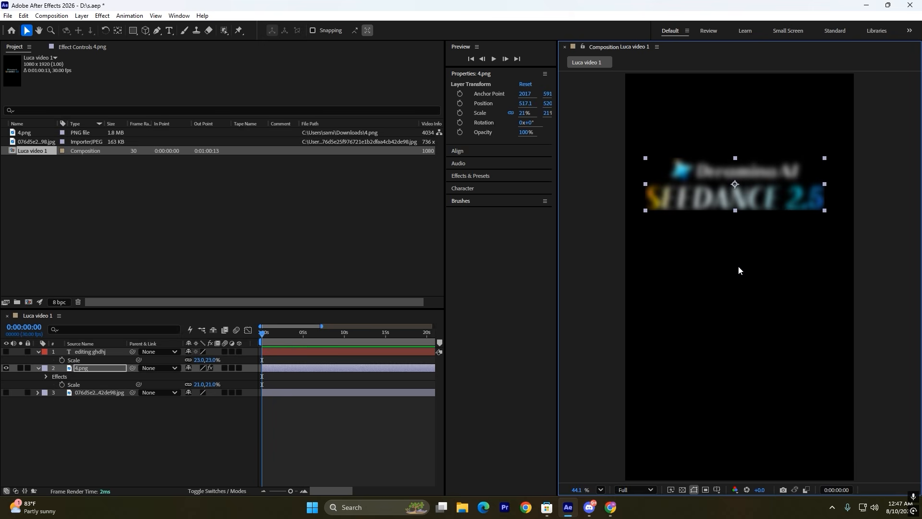
key(ctrl+z)
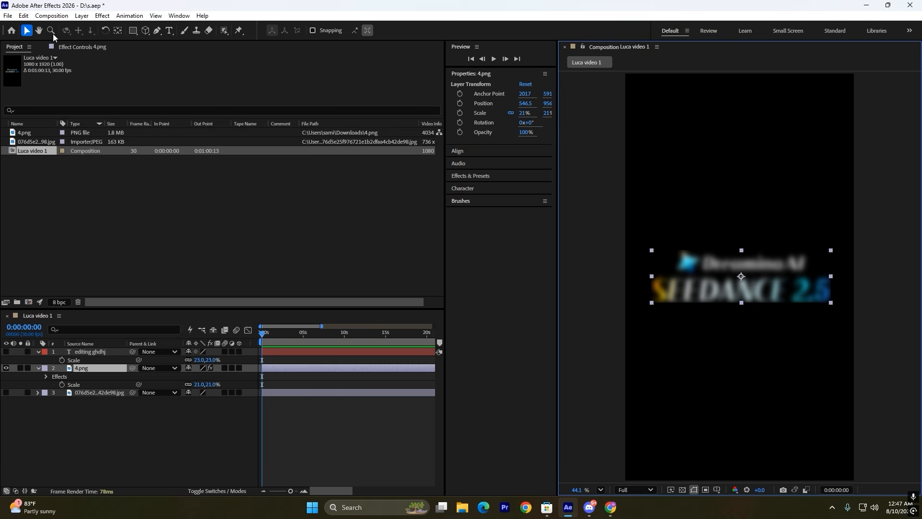
- Use the Selection tool to move the white rectangle slightly right to about X 601, Y 953, undoing the further shift toward the upper left
click(118, 31)
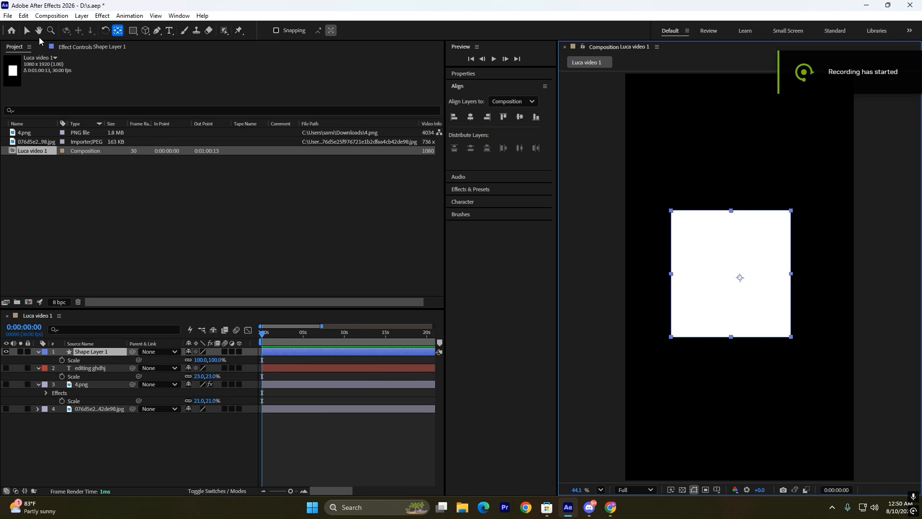
key(v)
drag(733, 274, 738, 272)
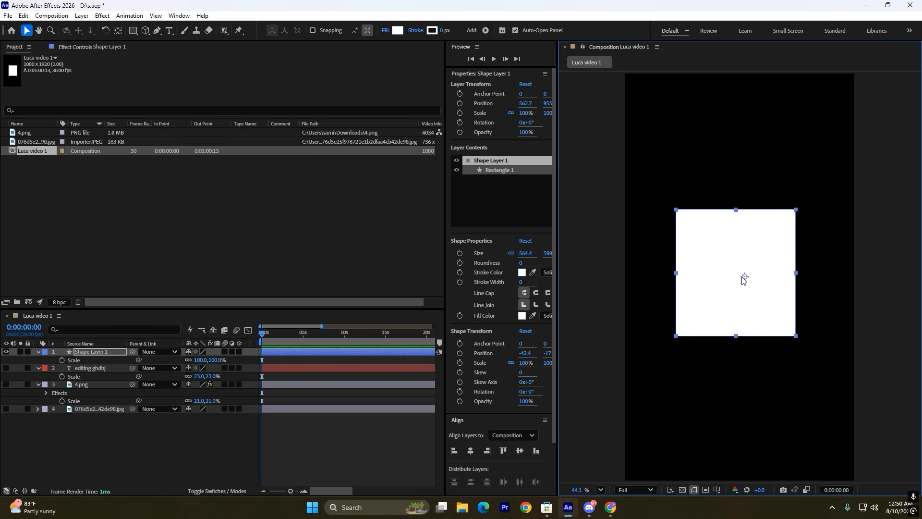
drag(722, 287, 706, 245)
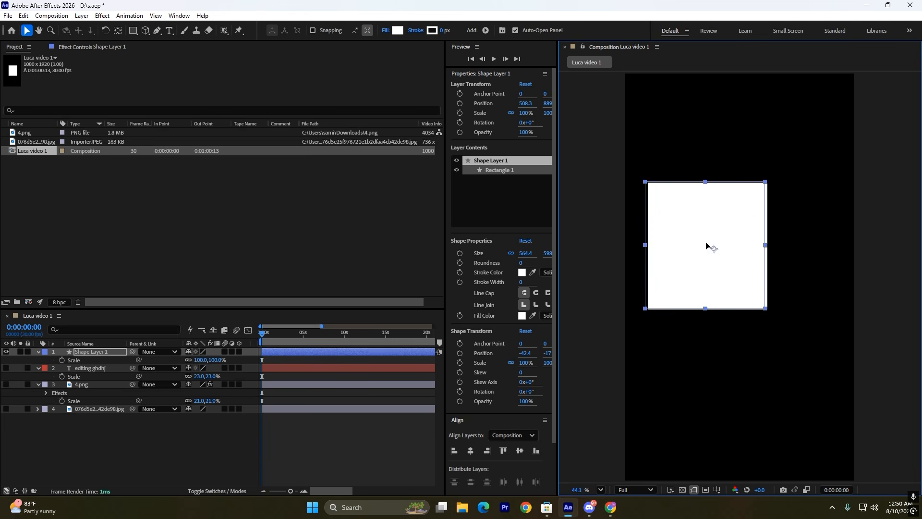
key(ctrl+z)
- Move the rectangle's anchor point just outside its upper-left corner with the Pan Behind tool, and reselect the shape layer
key(y)
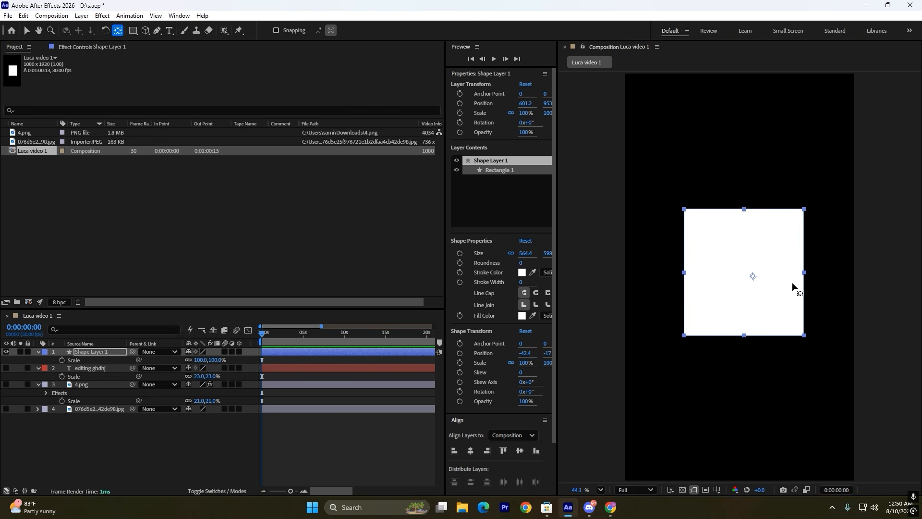
drag(753, 276, 671, 220)
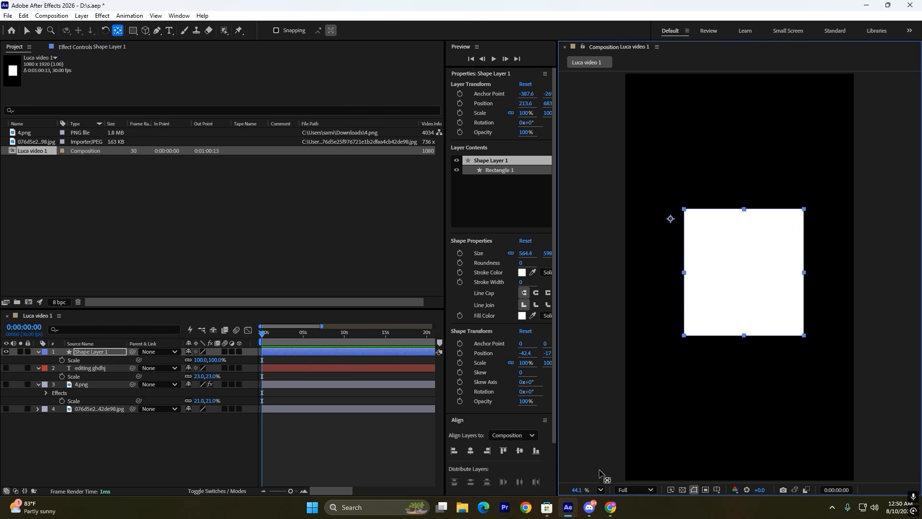
click(387, 442)
click(739, 287)
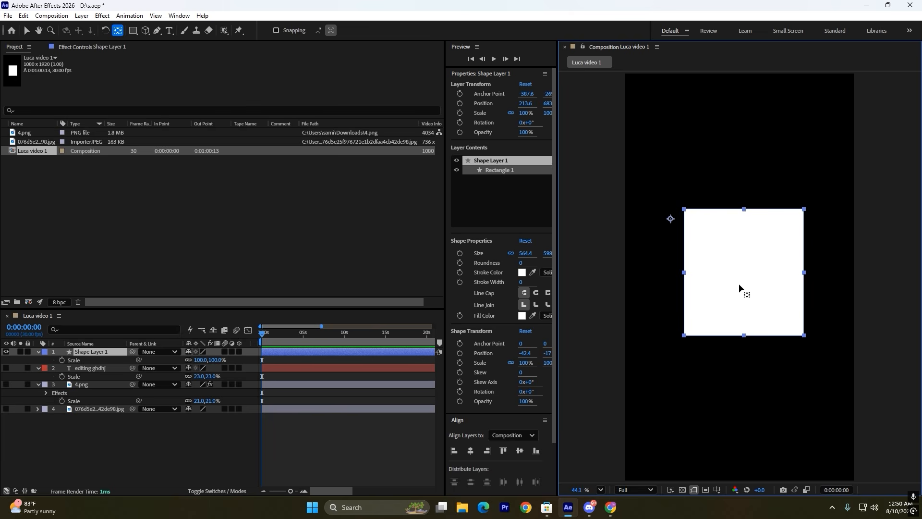
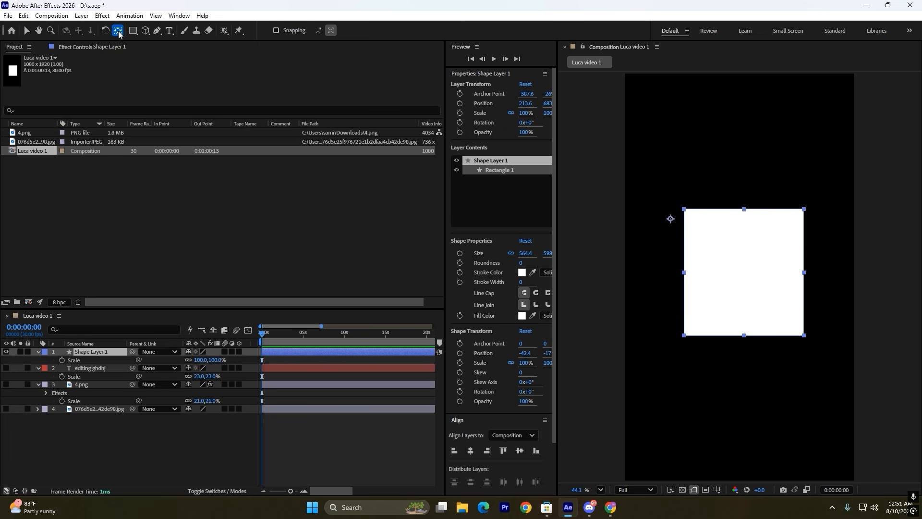
- Center the anchor point in the rectangle's content and return to the Selection tool with the rectangle selected
key(ctrl+alt+Home)
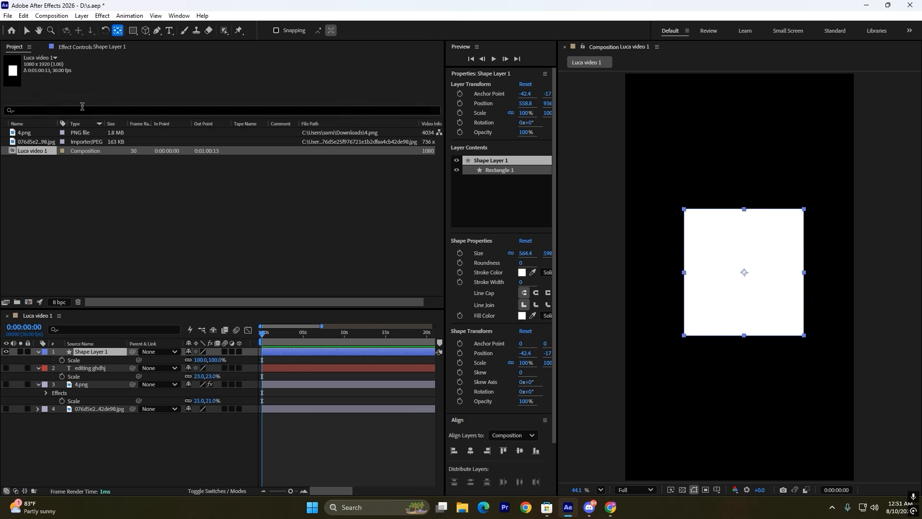
click(27, 31)
click(381, 437)
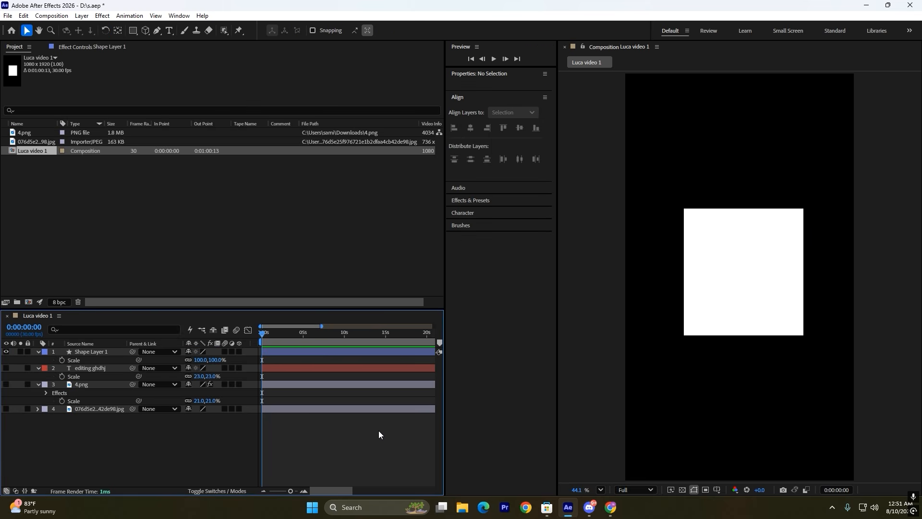
click(787, 235)
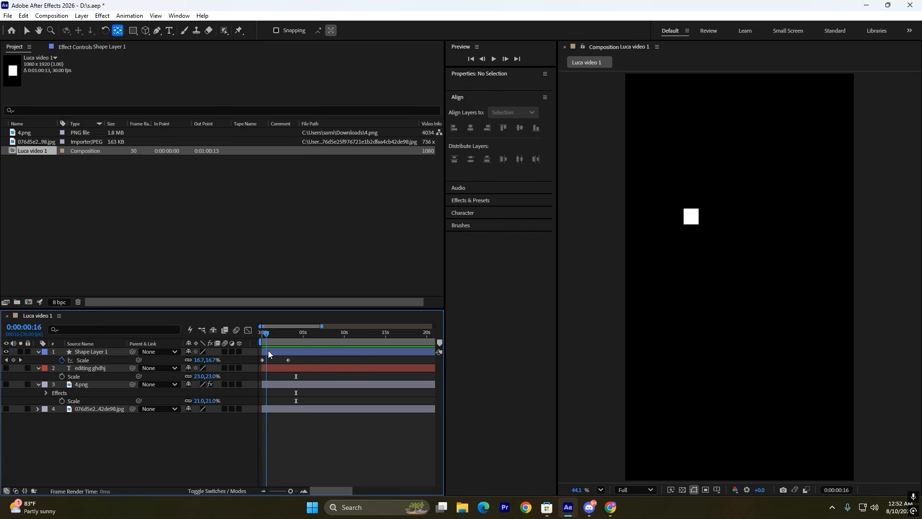
- Select Shape Layer 1 and scrub through its scale animation to 0:00:04:02
click(277, 351)
drag(276, 333, 296, 389)
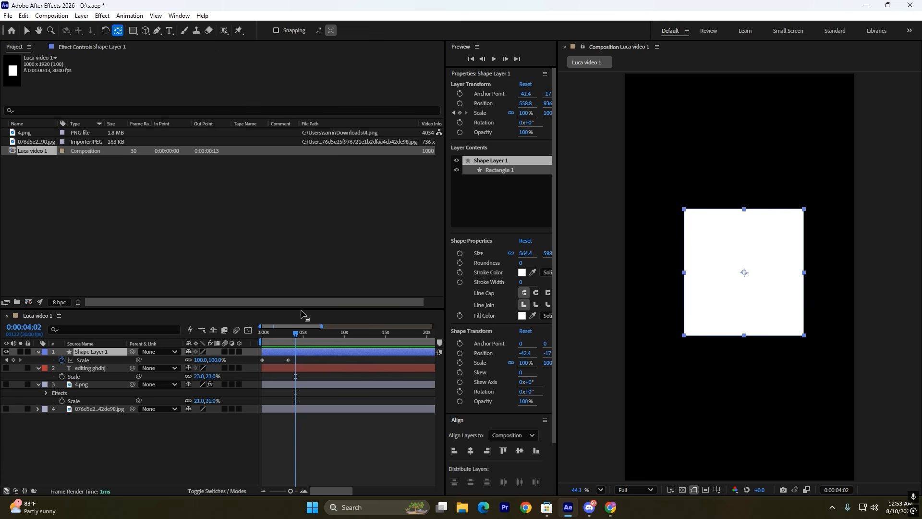
- With no layer selected, try drawing several rectangles above the white shape with the Rectangle tool, undoing each one
click(309, 360)
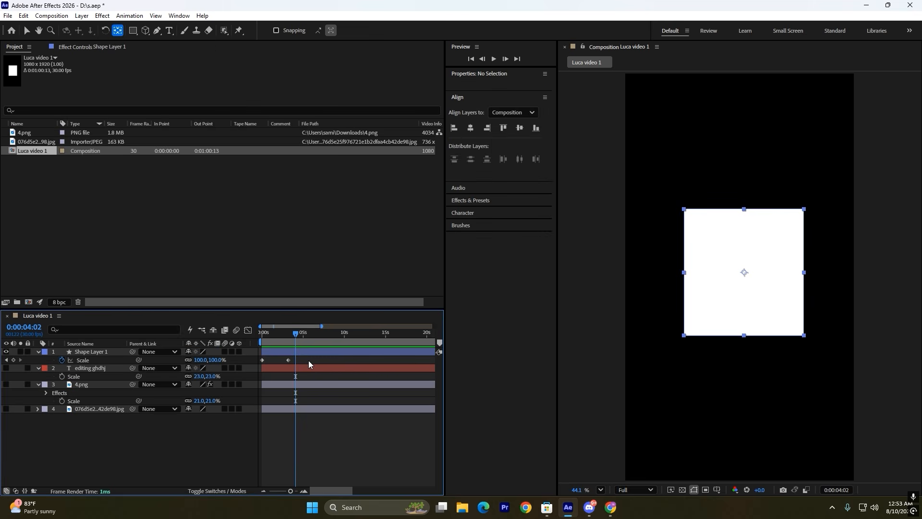
click(133, 31)
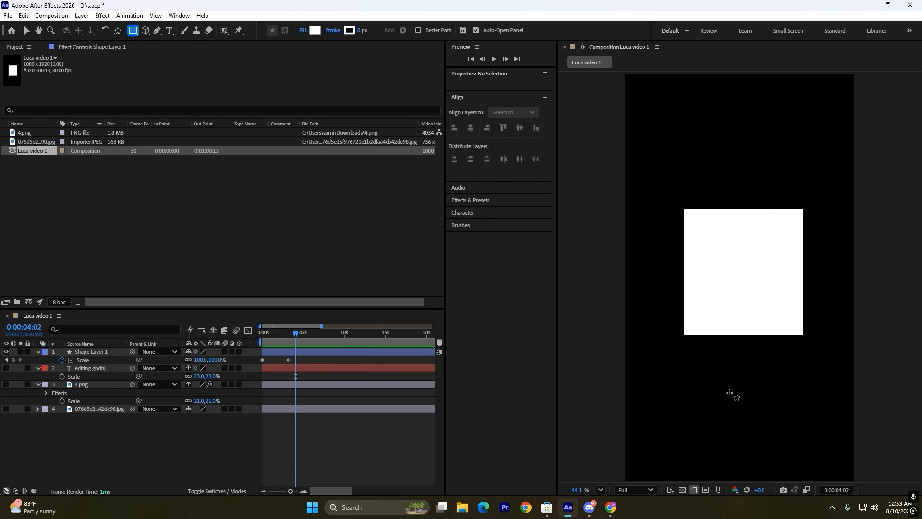
drag(660, 130, 832, 191)
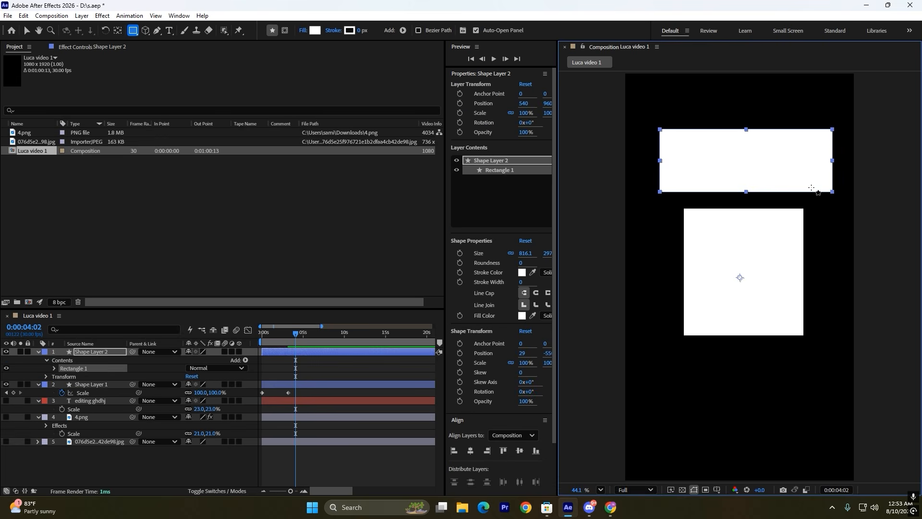
key(ctrl+z)
key(ctrl+shift+z)
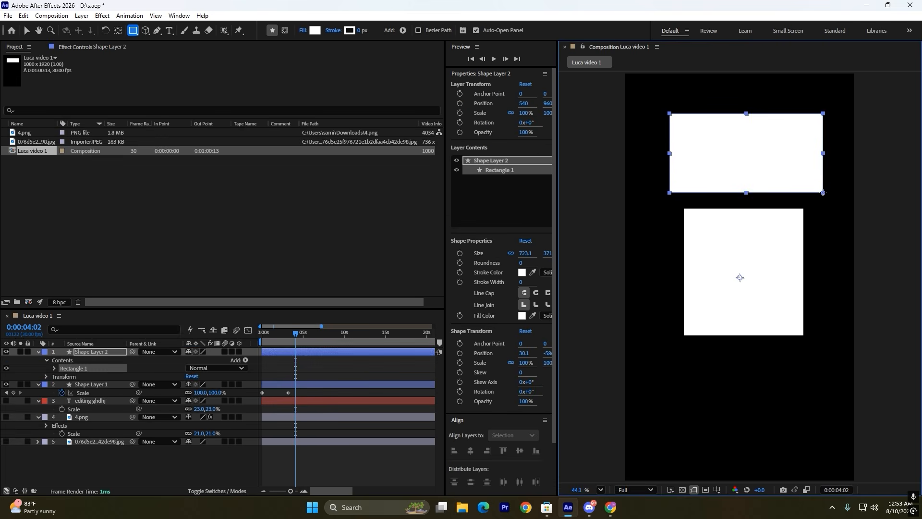
key(ctrl+z)
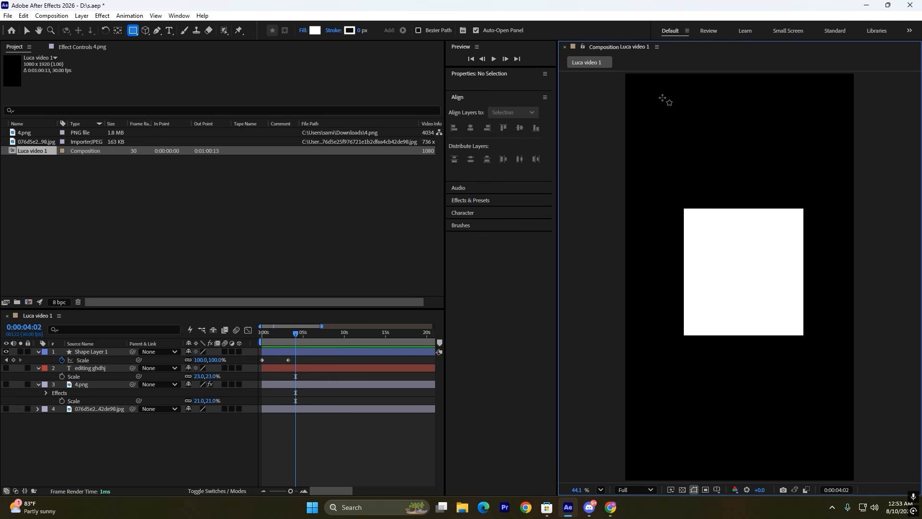
mouse_move(663, 96)
mouse_down()
mouse_move(763, 199)
mouse_move(749, 204)
mouse_up()
key(ctrl+z)
drag(657, 100, 840, 202)
key(ctrl+z)
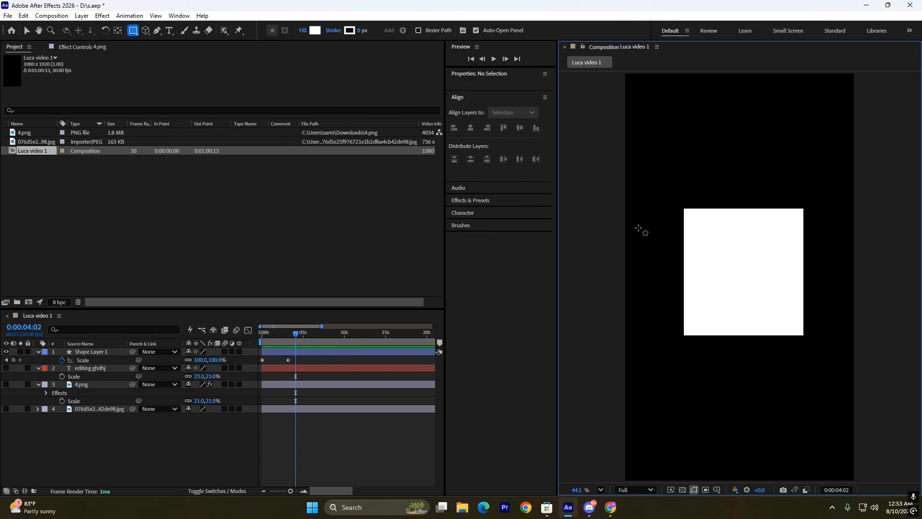
- Try drawing ellipses above the white shape with the Ellipse tool, including a flat one about 691 by 147 px, undoing each
click(132, 30)
click(150, 50)
drag(664, 84, 701, 182)
key(ctrl+z)
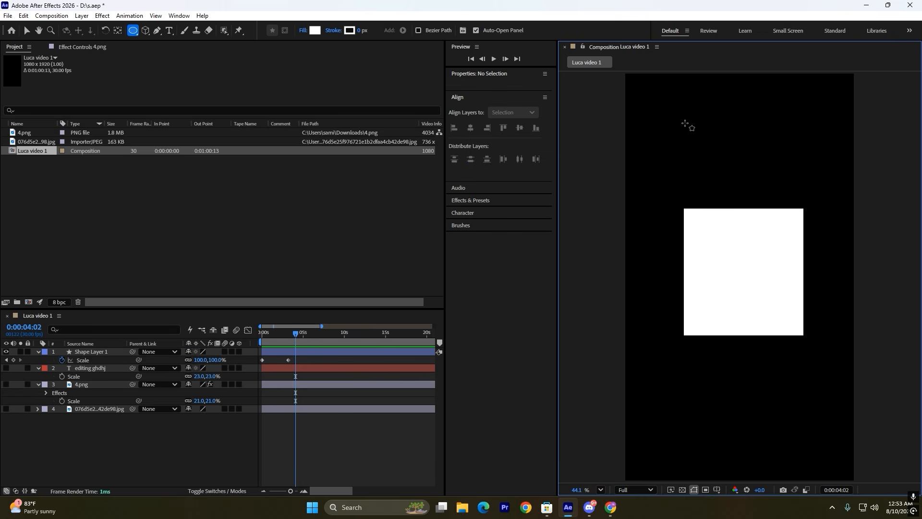
drag(665, 91, 812, 121)
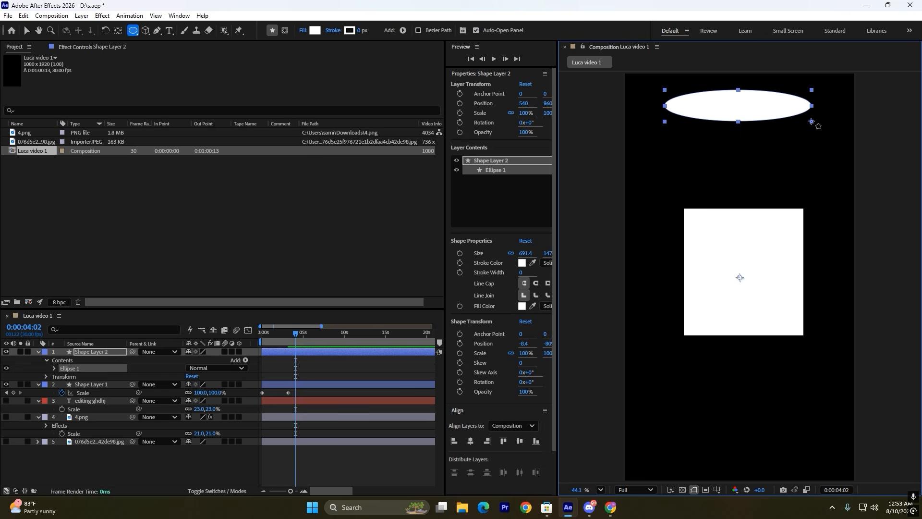
key(ctrl+z)
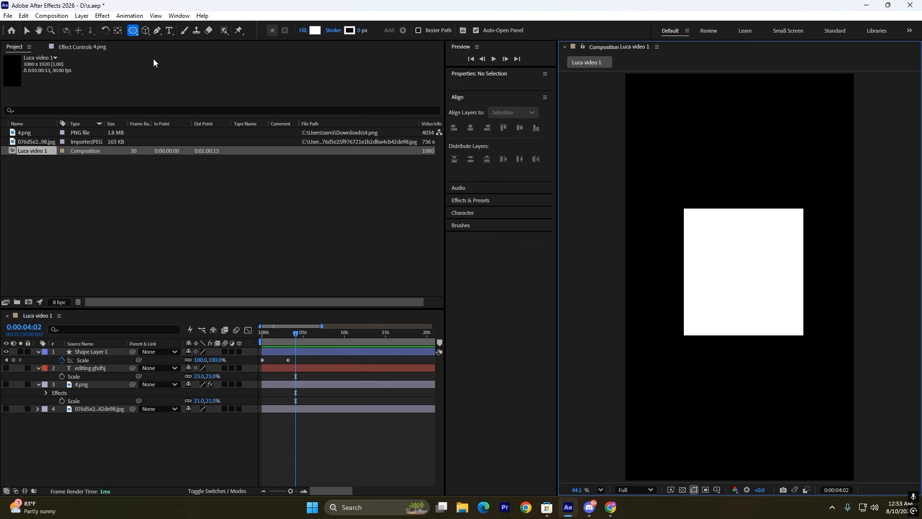
- Try drawing a perfect circle about 444 px wide above the white shape, and undo it
drag(666, 99, 685, 107)
drag(759, 137, 797, 183)
key(ctrl+z)
drag(666, 90, 716, 183)
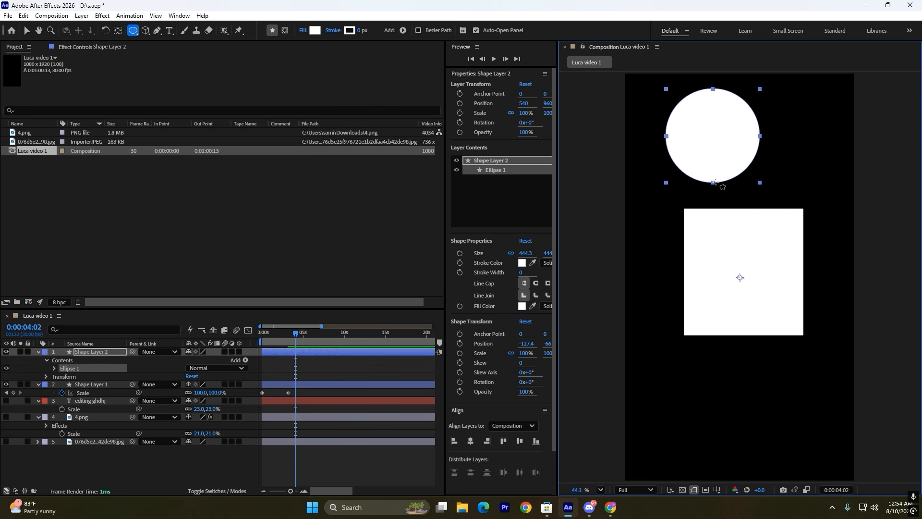
key(ctrl+z)
- Activate the Pen tool for drawing a custom shape
click(156, 31)
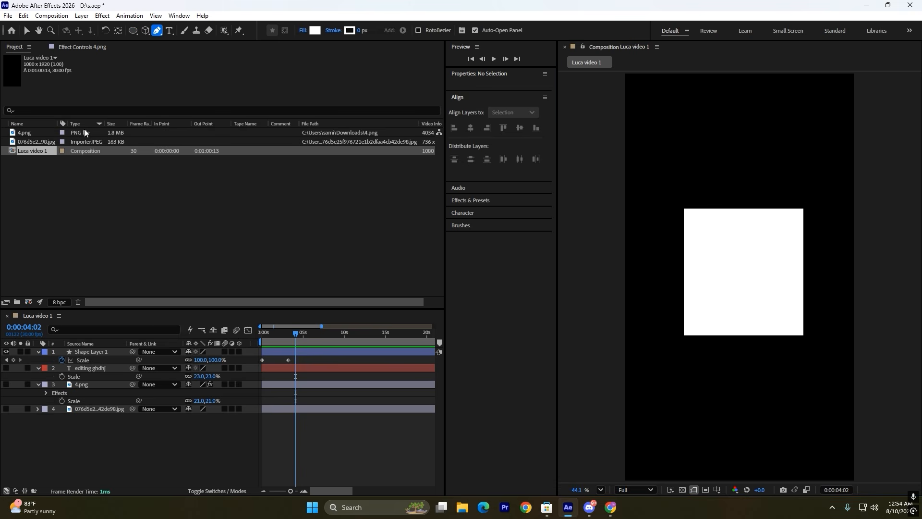
- Try drawing single straight Pen tool segments in the empty area above the white square
click(28, 33)
key(g)
click(648, 146)
key(ctrl+z)
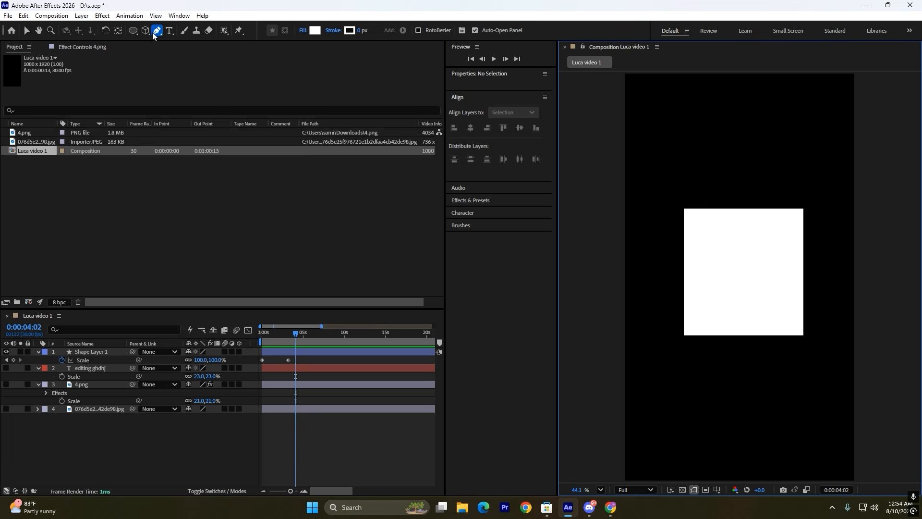
click(663, 164)
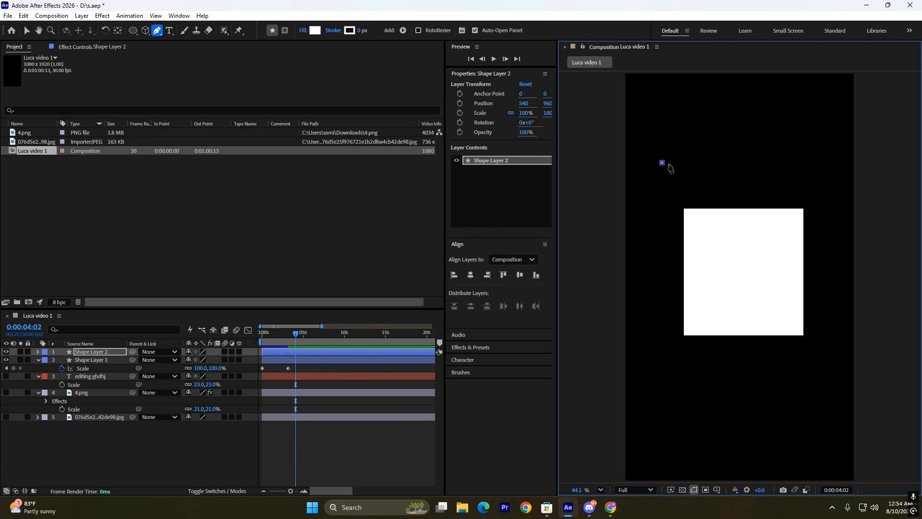
click(812, 162)
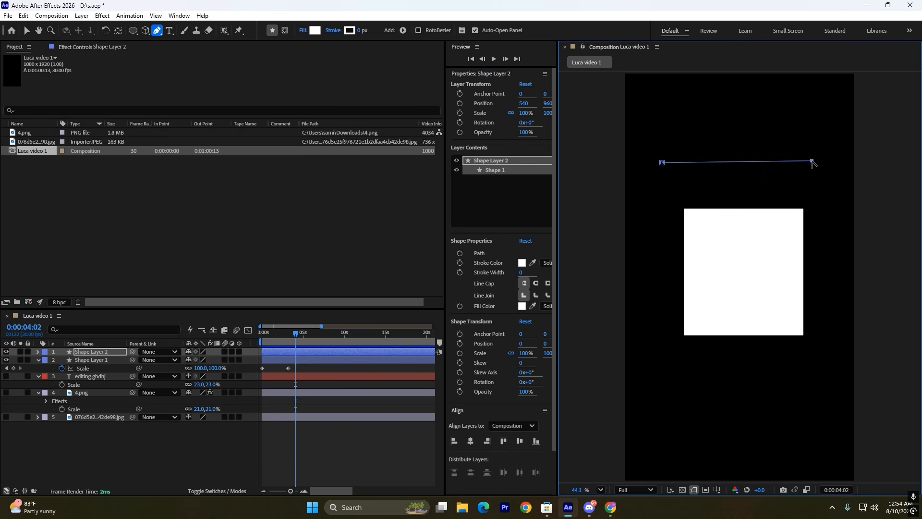
key(ctrl+z)
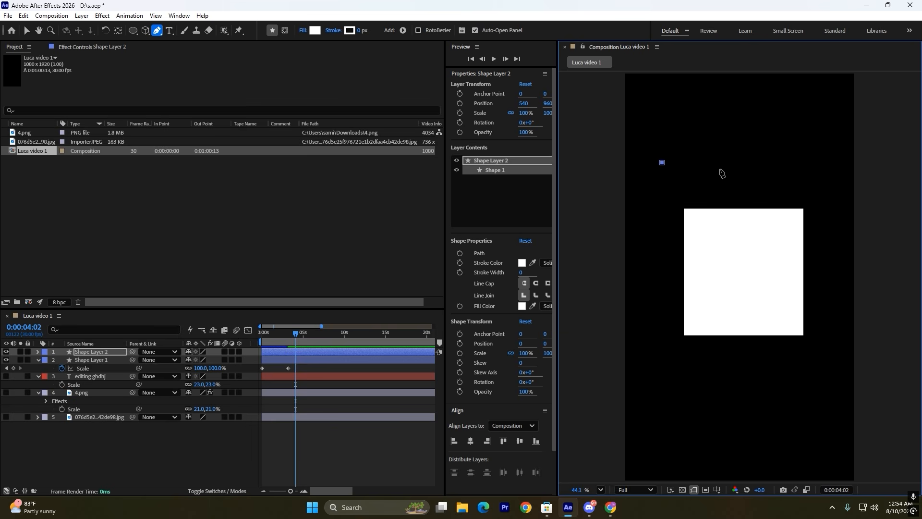
click(785, 114)
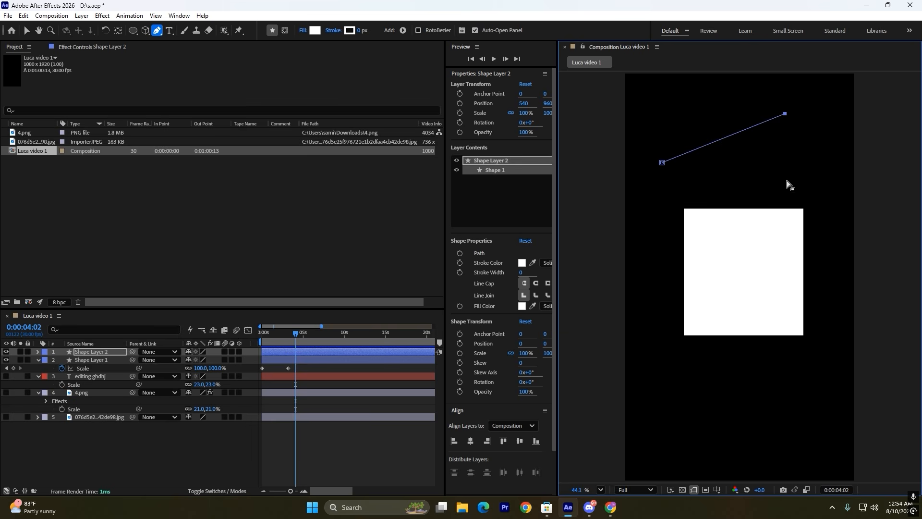
key(ctrl+z)
- Sketch an angular multi-point Pen path above the white square, and undo its added points
click(797, 193)
click(809, 132)
click(765, 76)
click(697, 129)
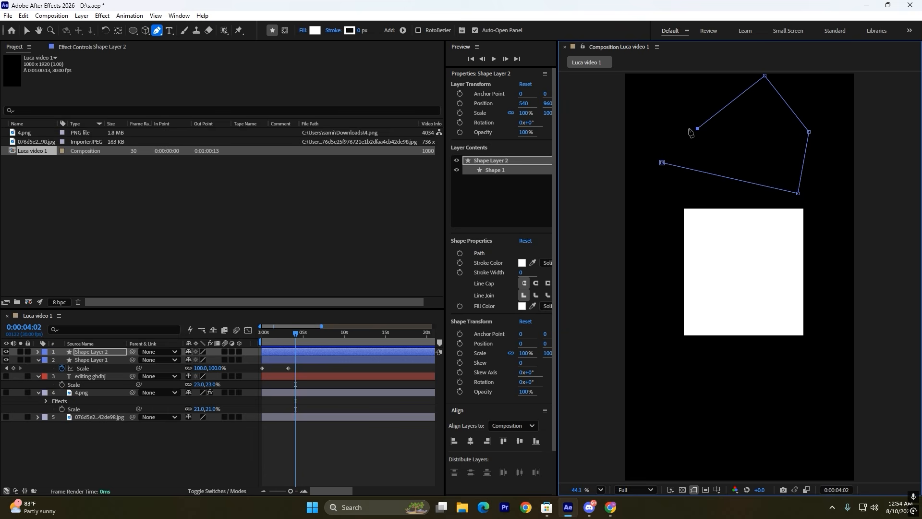
key(ctrl+z)
key(ctrl+z)
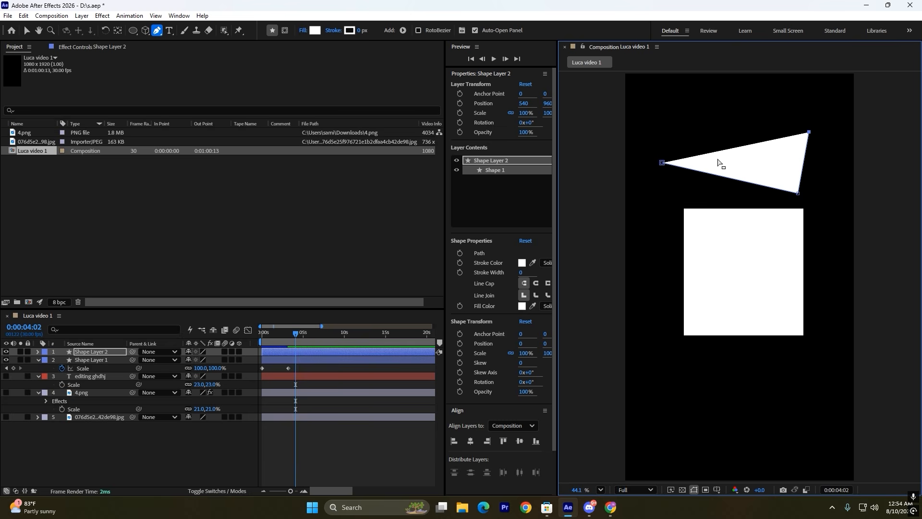
key(ctrl+z)
key(ctrl+z)
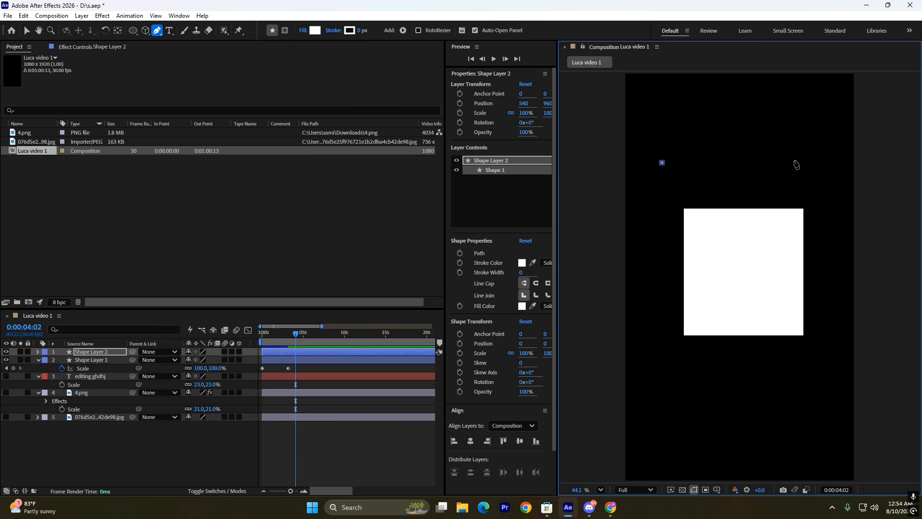
- Draw a Pen shape with horizontal, vertical and notched edges above the white square, and undo it
click(793, 162)
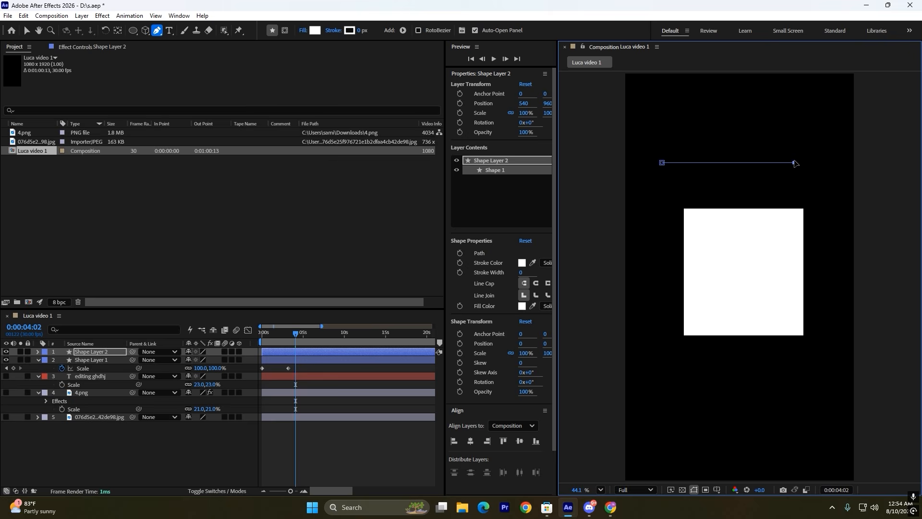
click(794, 101)
click(709, 101)
click(680, 128)
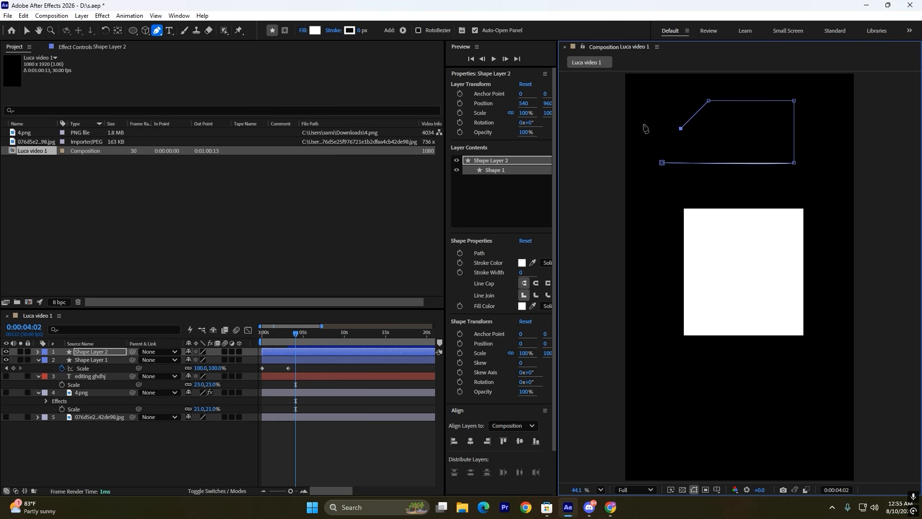
click(651, 98)
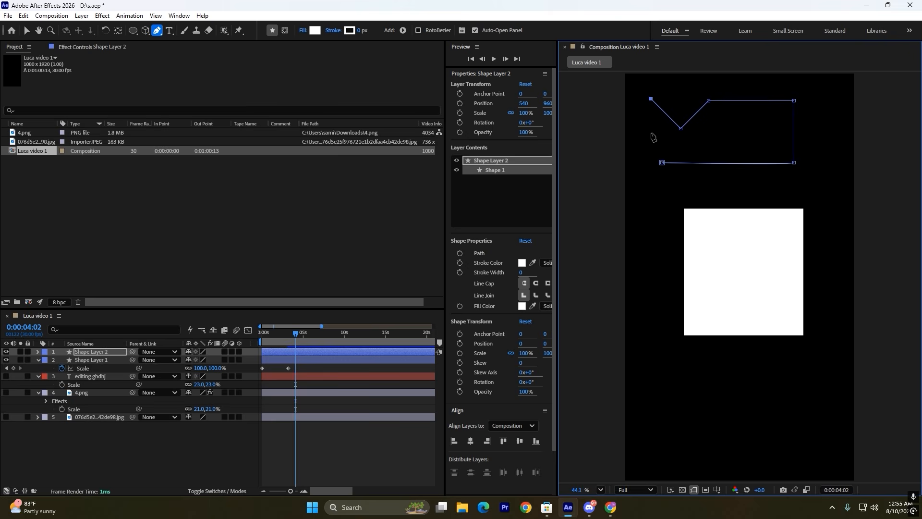
click(651, 264)
drag(731, 176, 813, 176)
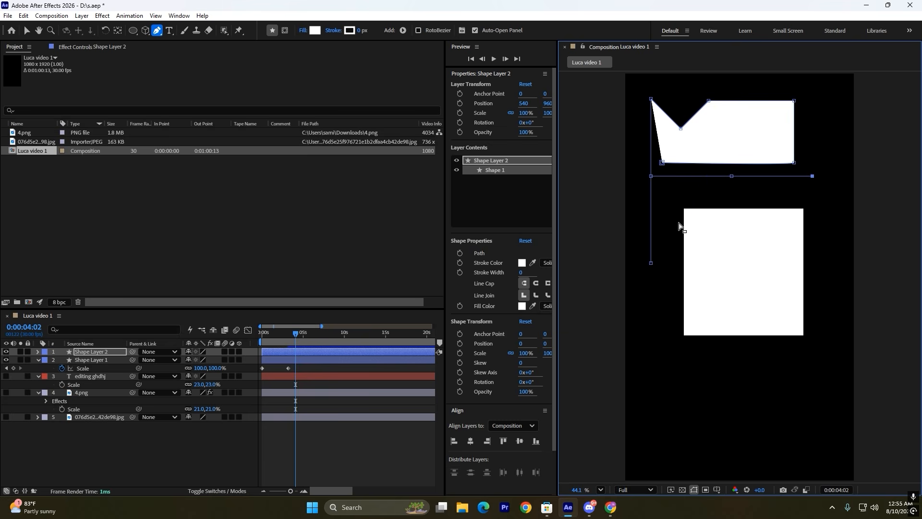
key(ctrl+z)
key(ctrl+z)
key(ctrl+z)
key(ctrl+z)
key(ctrl+z)
key(ctrl+z)
key(ctrl+z)
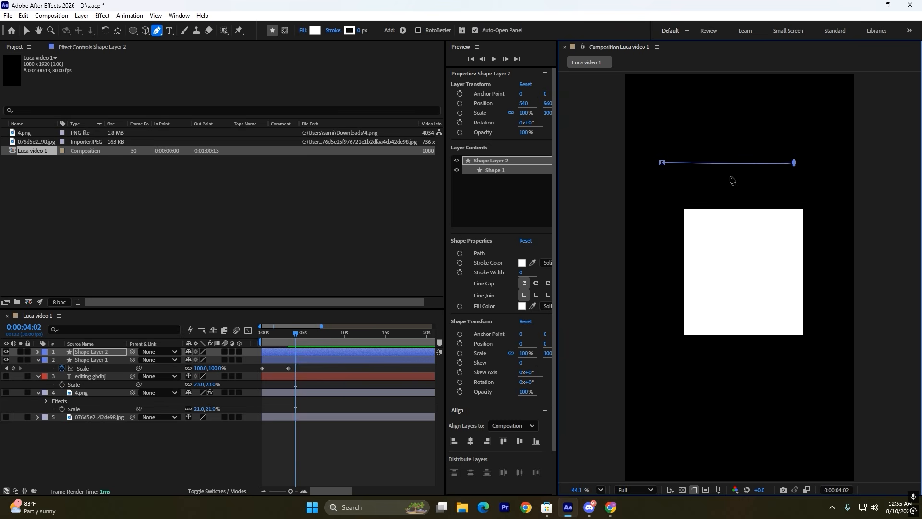
- Draw a freeform closed Pen shape above the white square, and undo it together with its shape layer
click(778, 179)
click(801, 120)
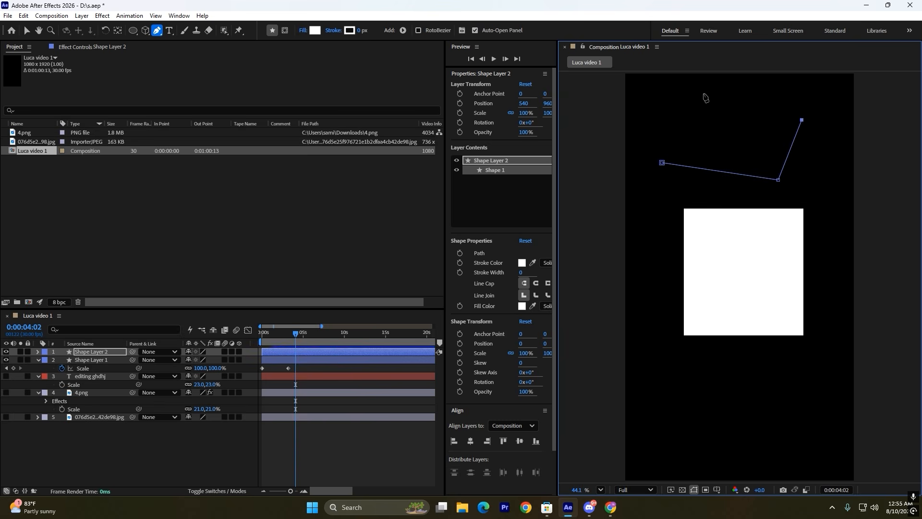
click(703, 93)
click(666, 145)
click(758, 153)
drag(749, 125, 723, 119)
key(ctrl+z)
key(ctrl+z)
key(ctrl+z)
key(ctrl+z)
key(ctrl+z)
key(ctrl+z)
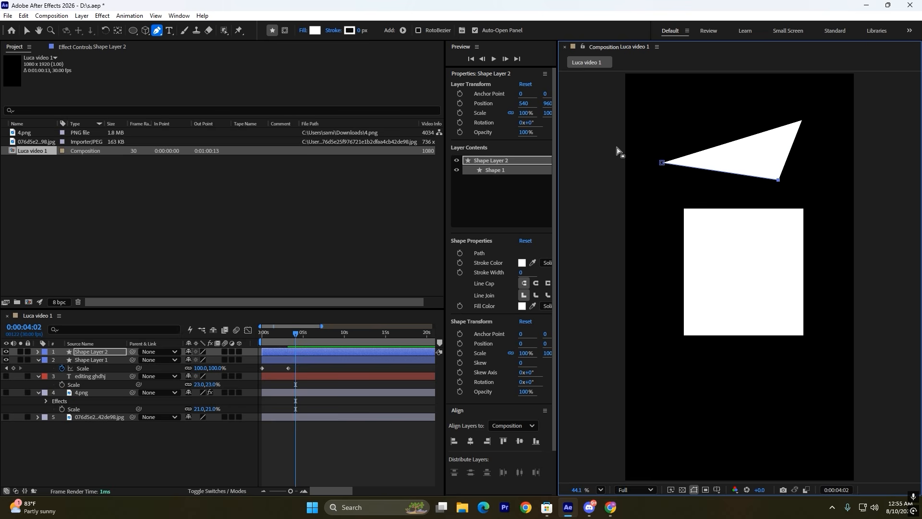
key(ctrl+z)
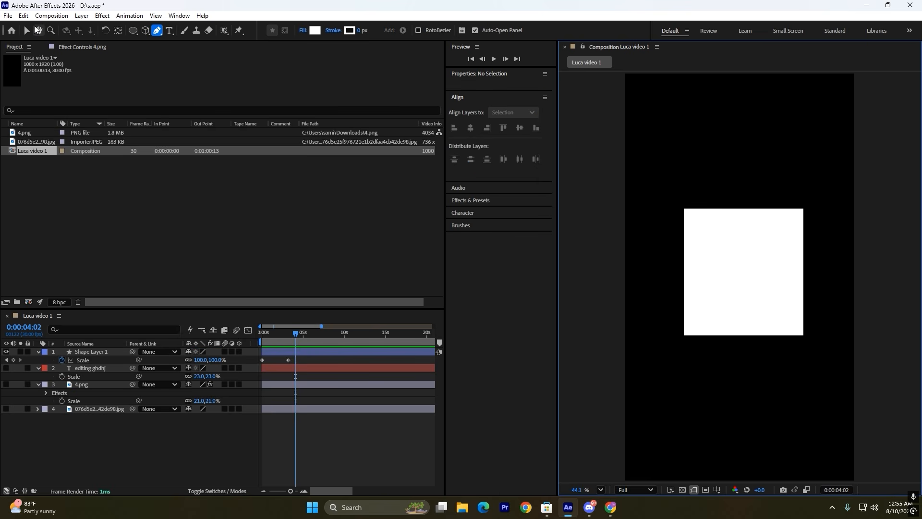
- Add a text layer reading "news" over the white square
key(v)
click(169, 30)
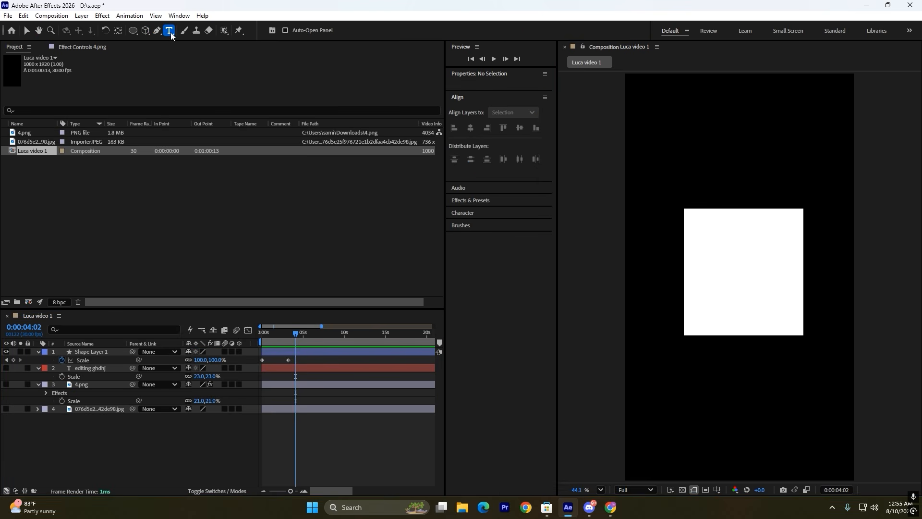
click(702, 244)
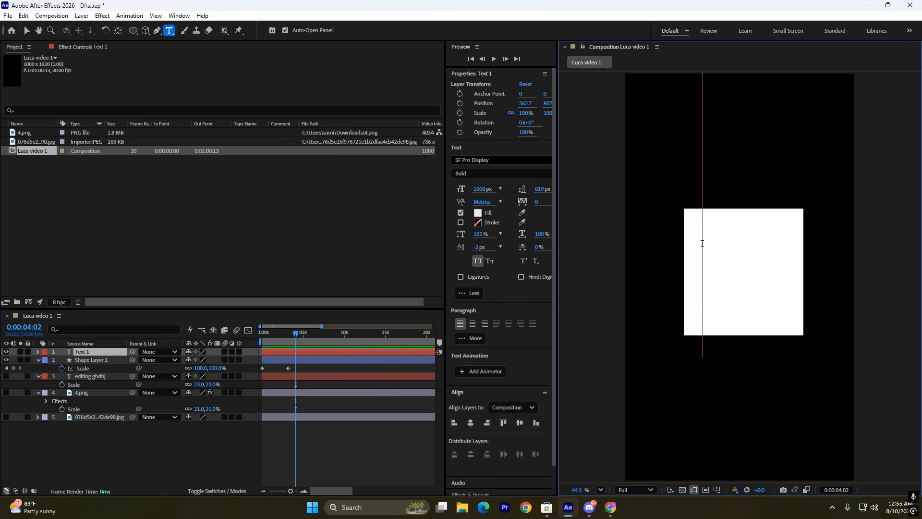
text(news)
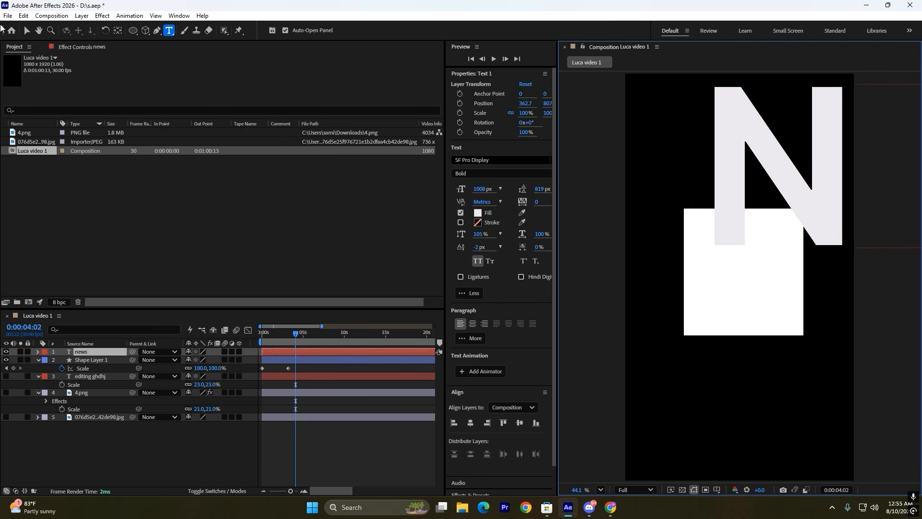
click(27, 30)
- Scale the news text layer to 10% and position it in the upper part of the white square
key(s)
drag(198, 360, 162, 362)
drag(739, 237, 744, 251)
- Change the news text's fill color to near-black and deselect the layer
click(478, 212)
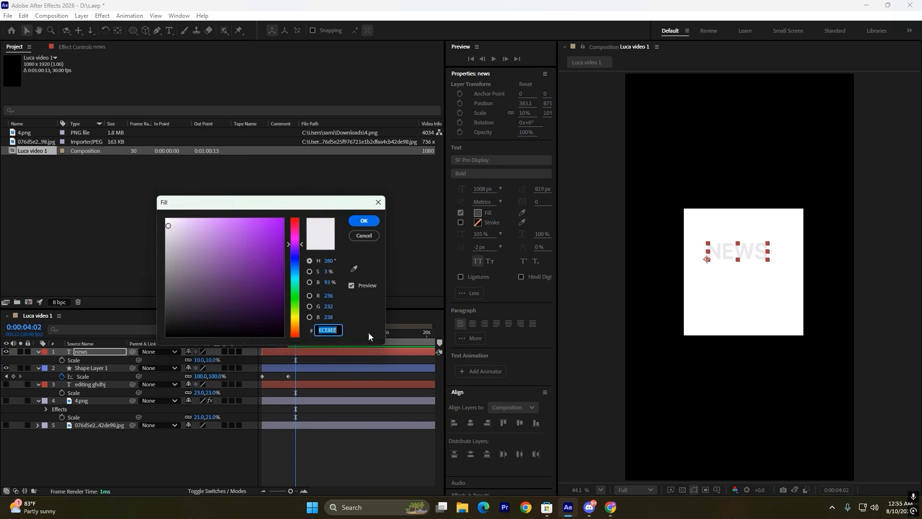
drag(269, 240, 139, 324)
click(368, 220)
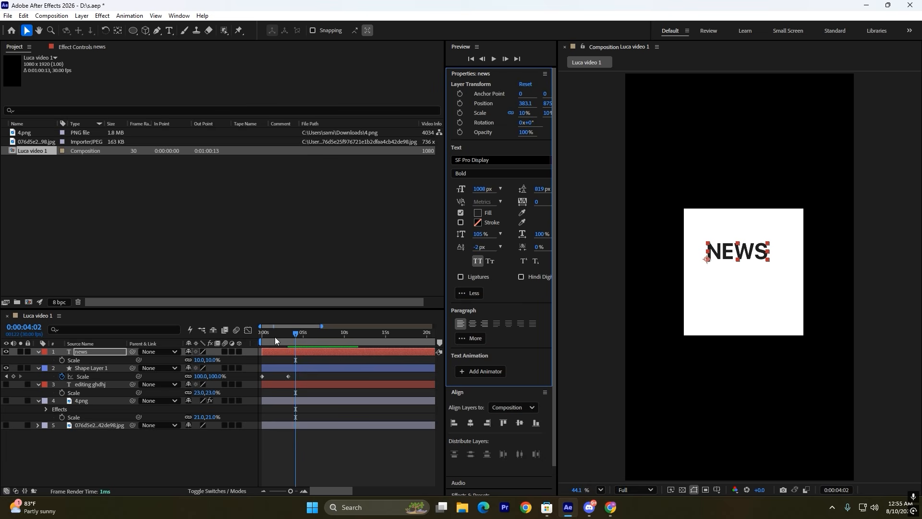
click(303, 321)
- Draw a straight horizontal Pen line across the NEWS text, extending slightly past both ends of the word
click(158, 31)
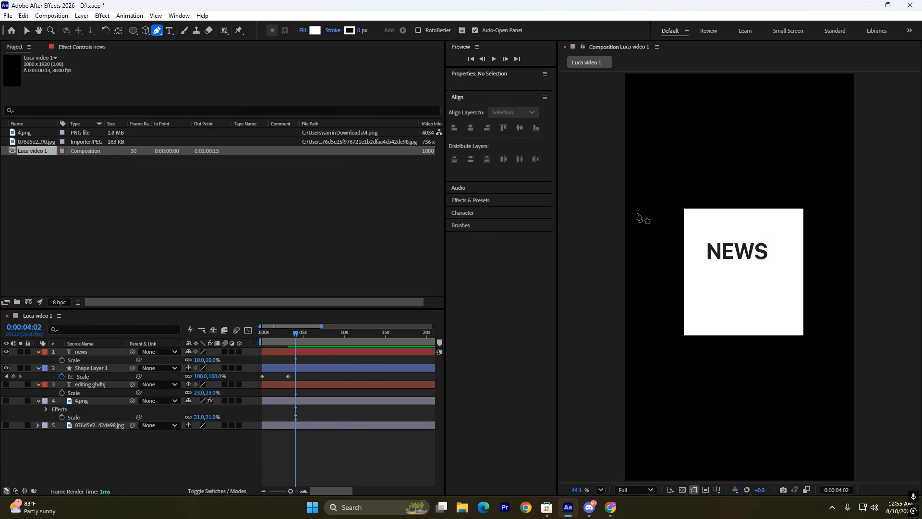
click(699, 250)
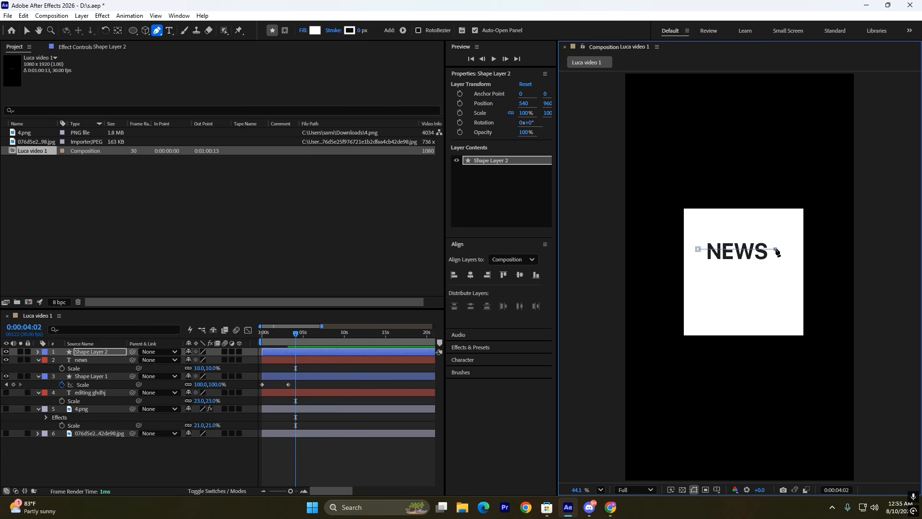
click(777, 250)
click(777, 249)
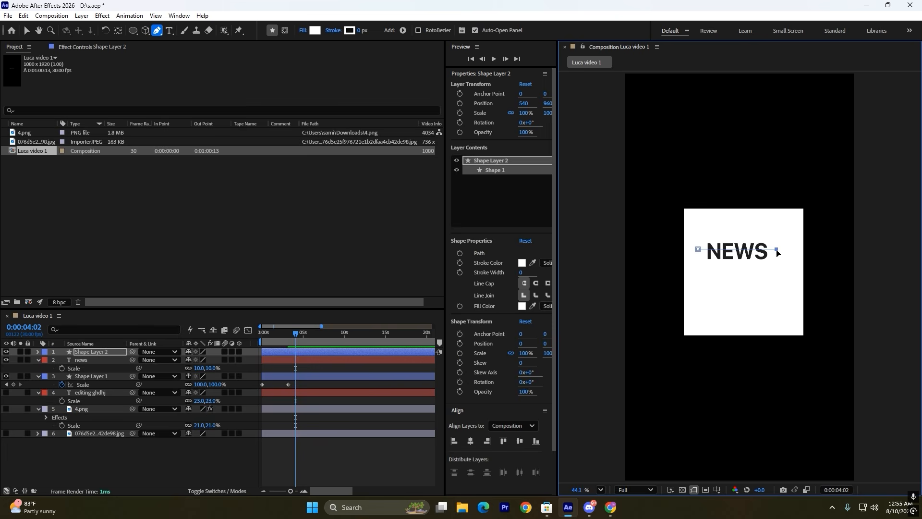
click(30, 29)
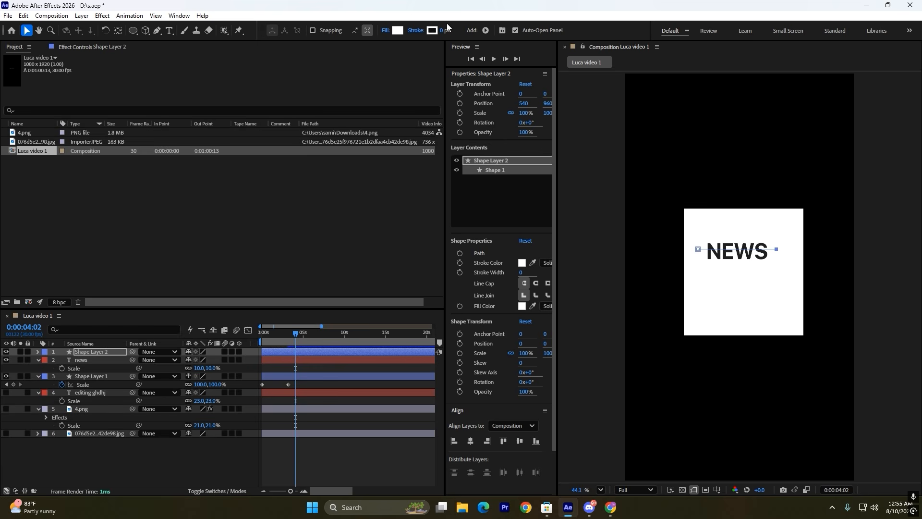
- Give the line across the NEWS text a 146 px wide stroke in yellow (FFE404)
drag(441, 31, 526, 44)
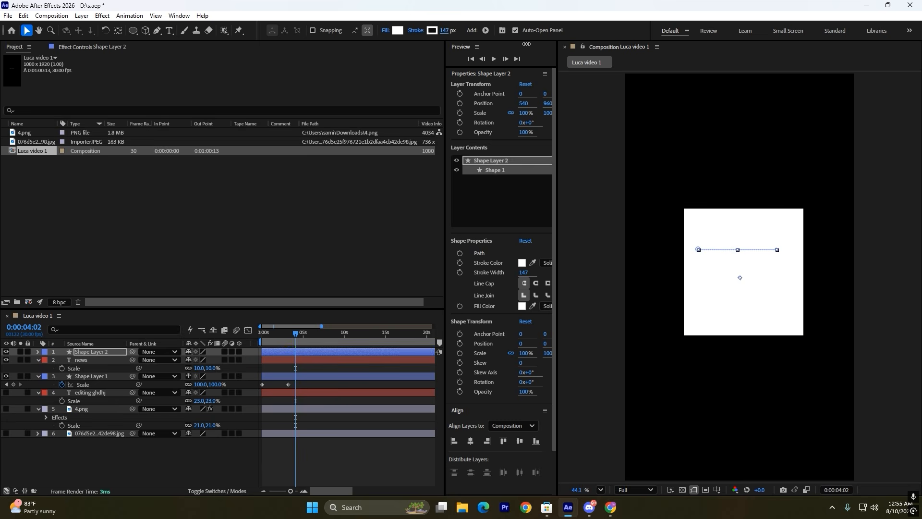
click(432, 30)
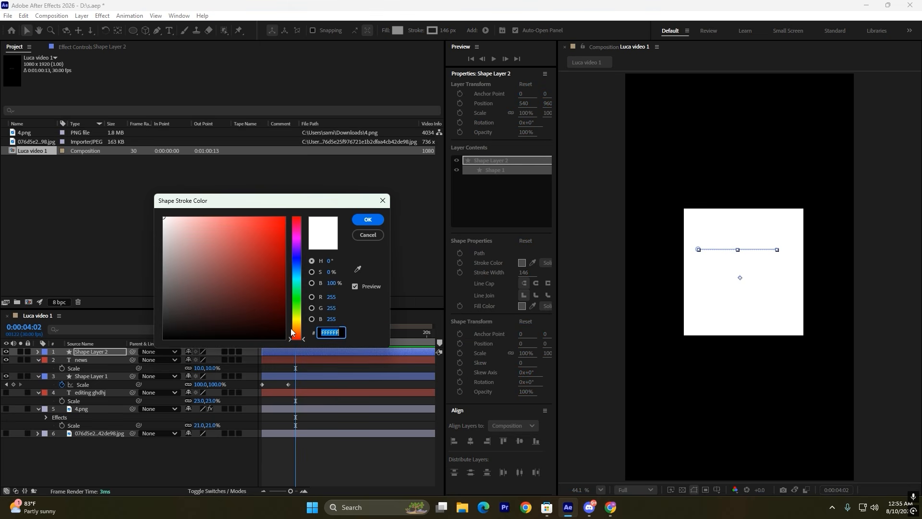
drag(280, 308, 284, 218)
drag(304, 320, 304, 321)
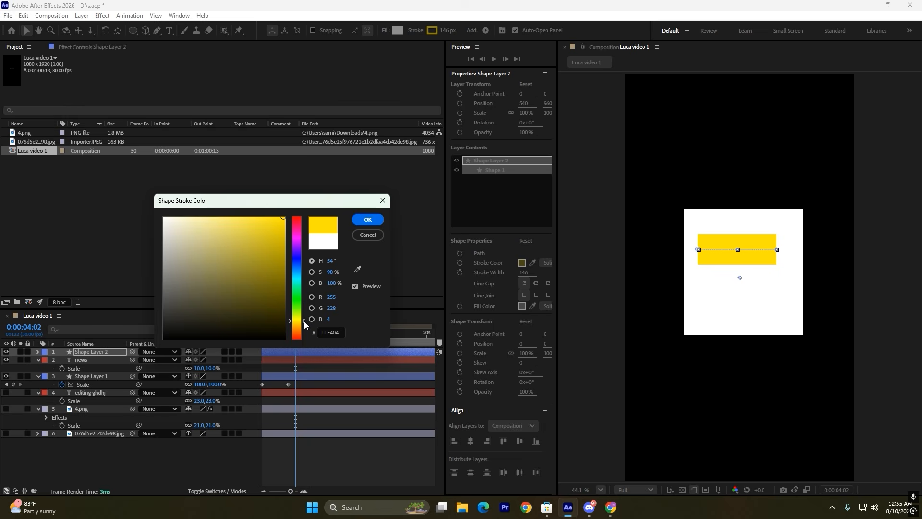
click(368, 220)
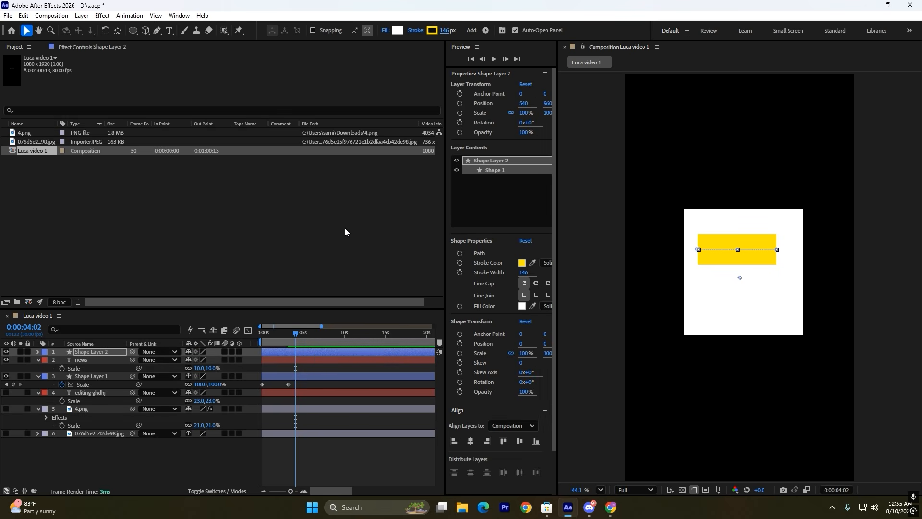
- Set the yellow line's fill to None
click(386, 31)
click(410, 227)
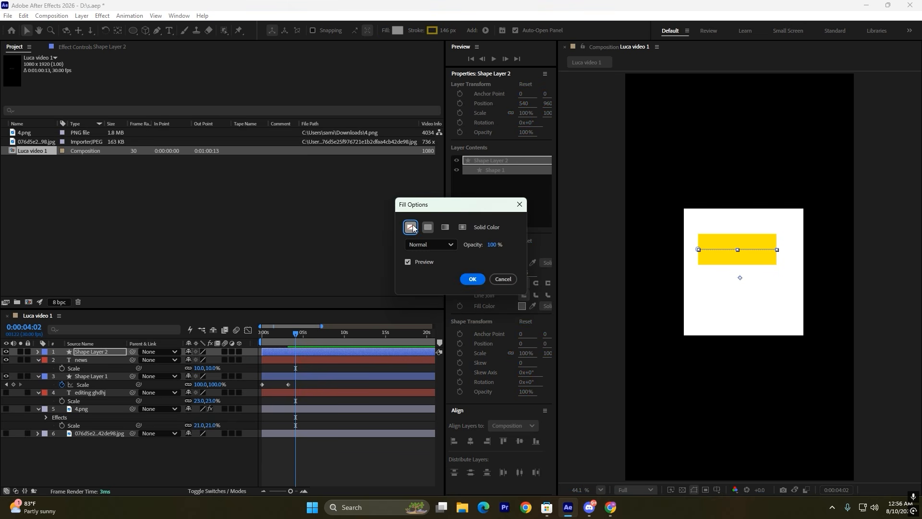
click(474, 279)
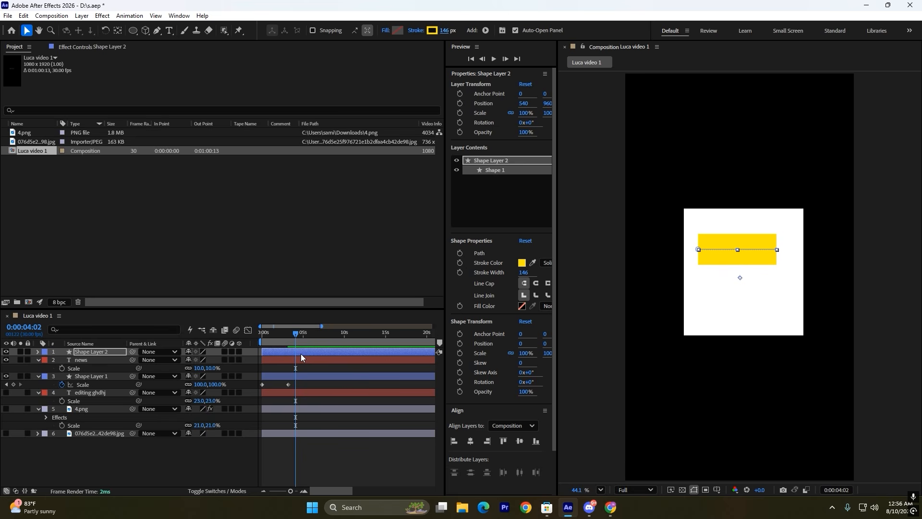
- Try the Screen blending mode on the yellow line's layer, and set the mode to Multiply
click(232, 491)
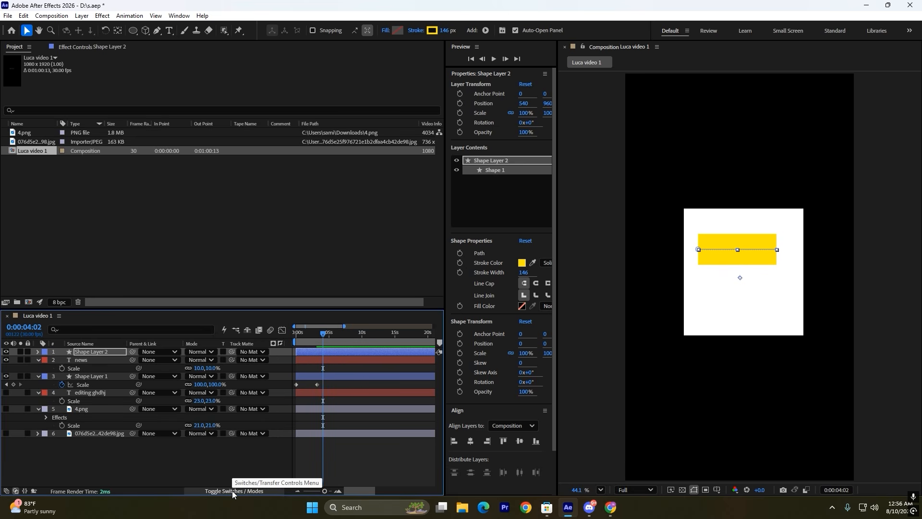
click(202, 352)
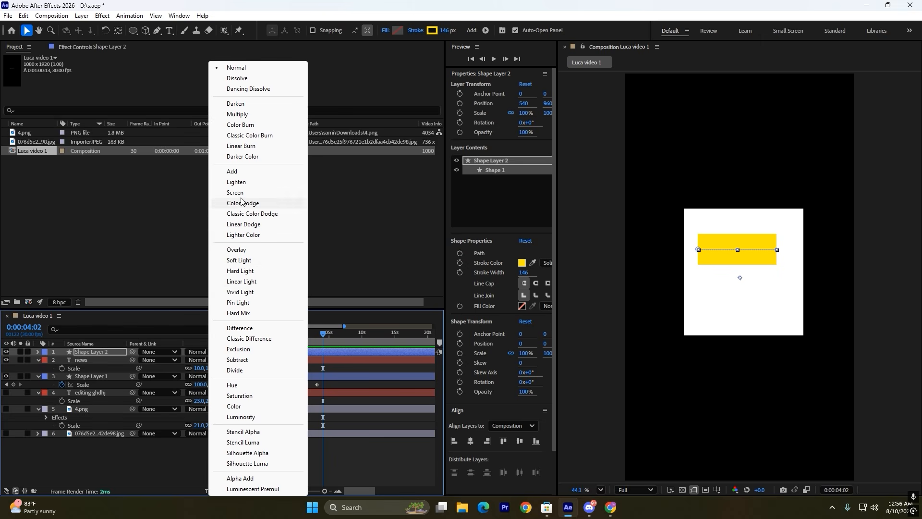
click(242, 193)
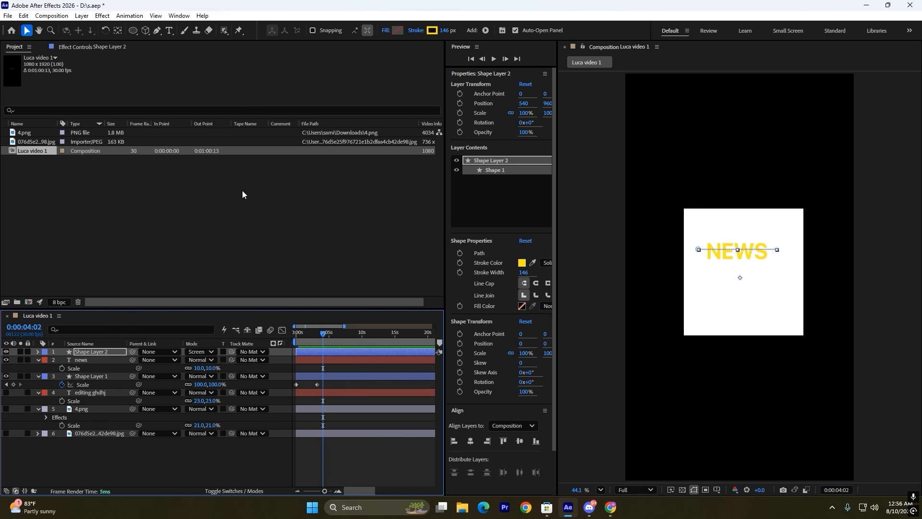
click(197, 352)
click(240, 115)
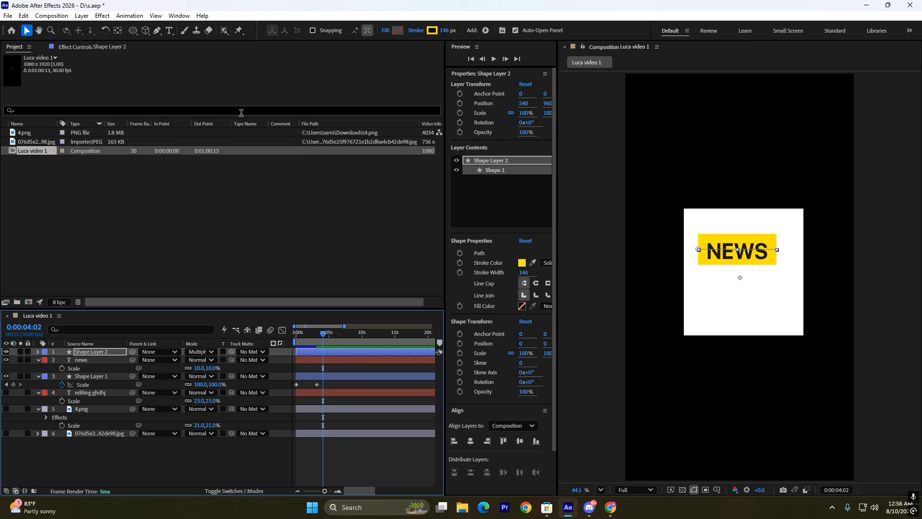
- Move the playhead to 0:00:04:27 and add Trim Paths to the yellow line's shape layer
drag(307, 333, 329, 348)
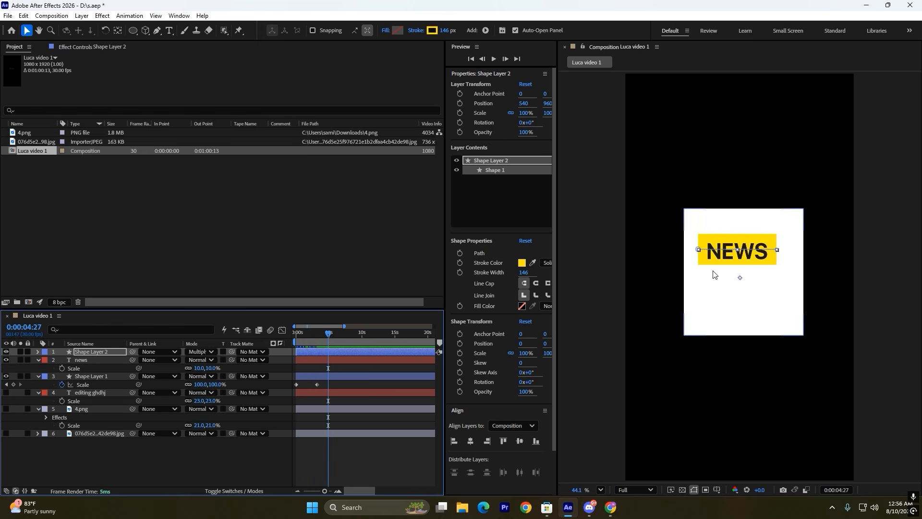
click(348, 368)
click(348, 354)
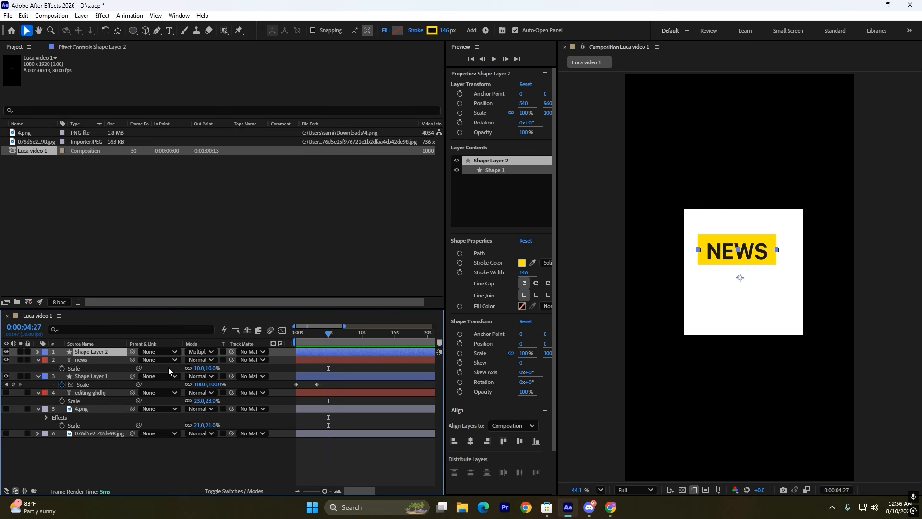
click(39, 352)
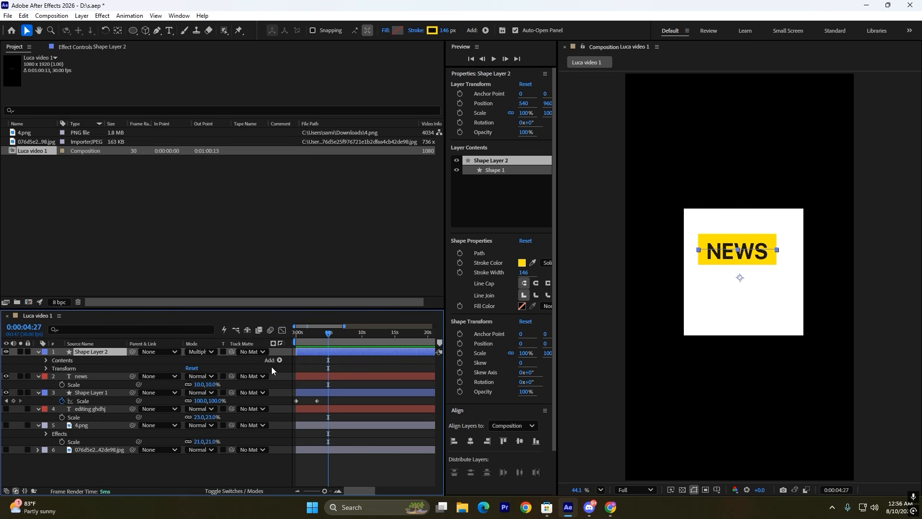
click(42, 354)
click(39, 354)
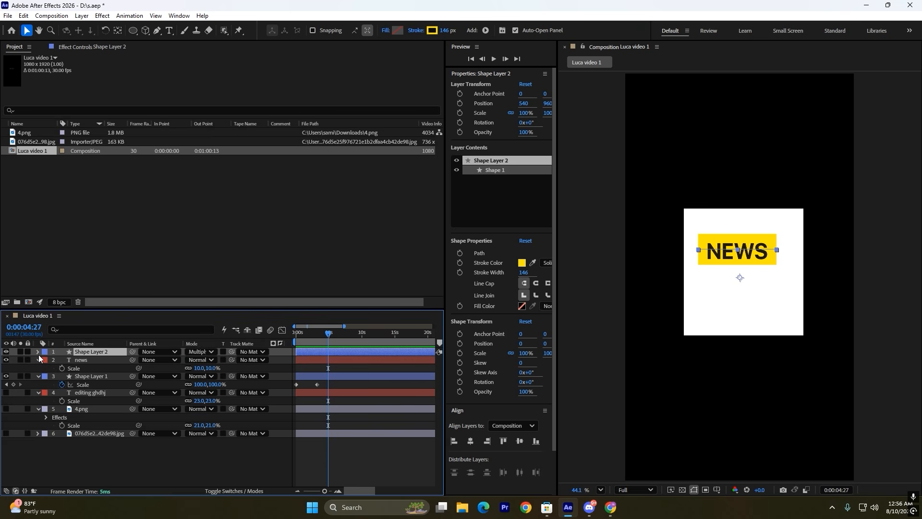
click(38, 352)
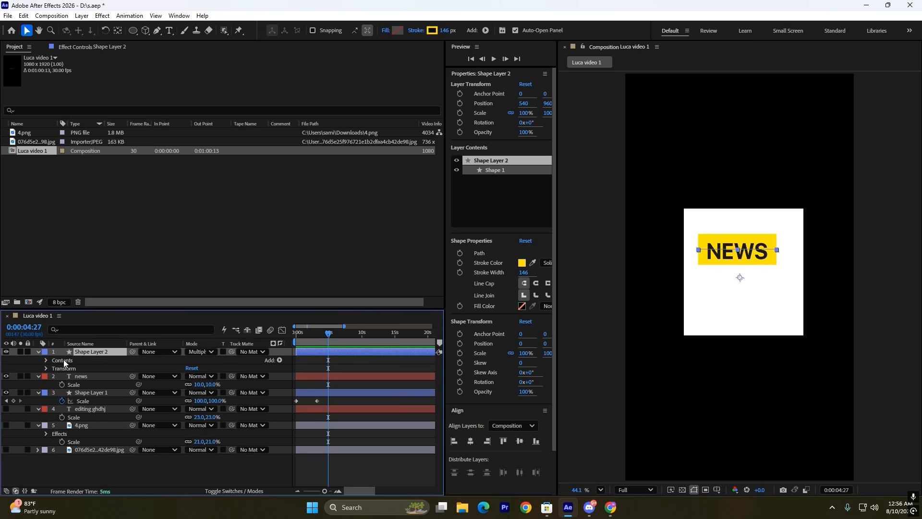
click(279, 359)
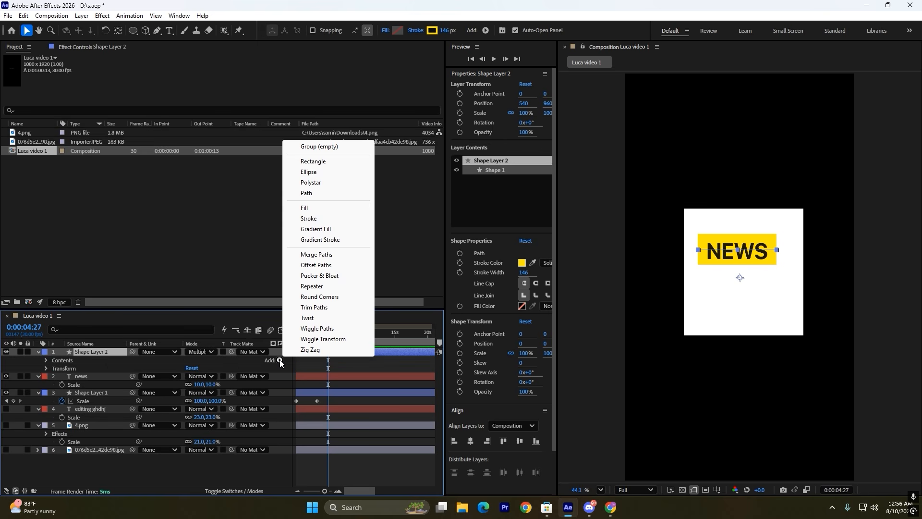
click(303, 309)
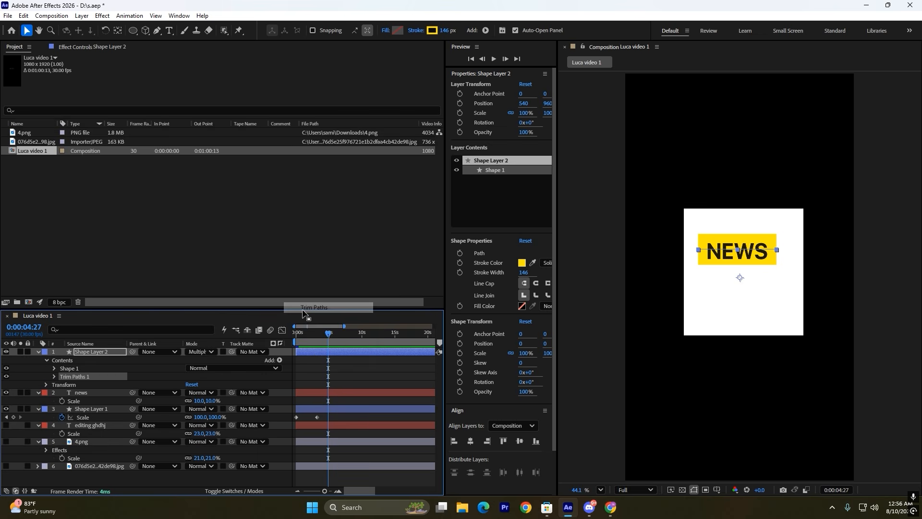
- Keyframe the Trim Paths Start from 100% at 0:00:04:27 to 0% at about 11 seconds
click(56, 376)
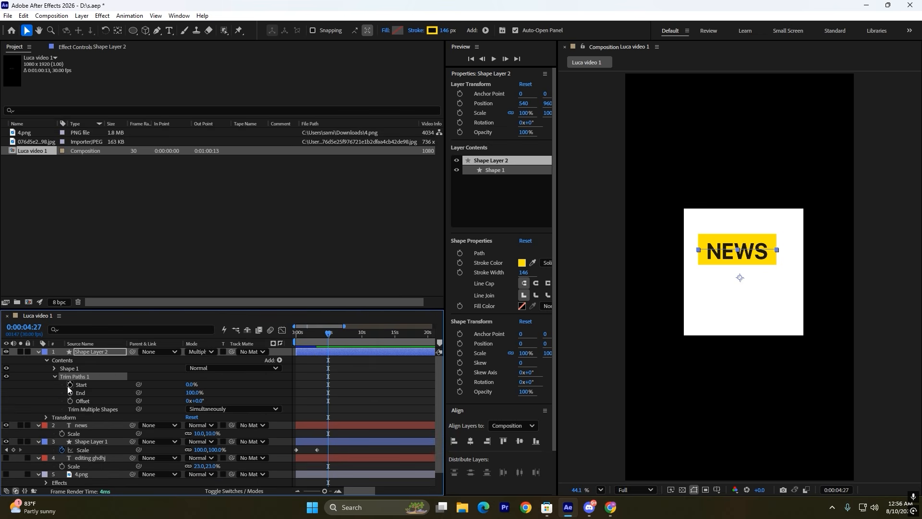
click(69, 384)
drag(328, 385, 369, 389)
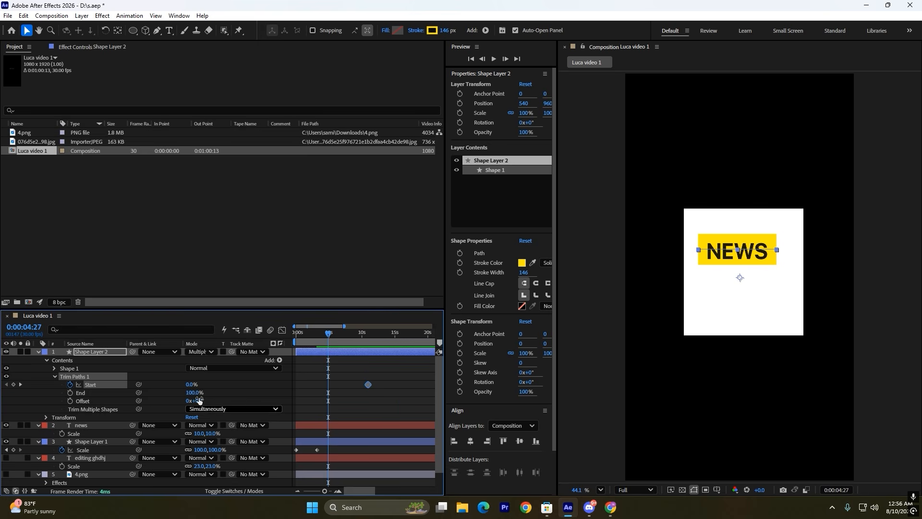
drag(191, 385, 390, 400)
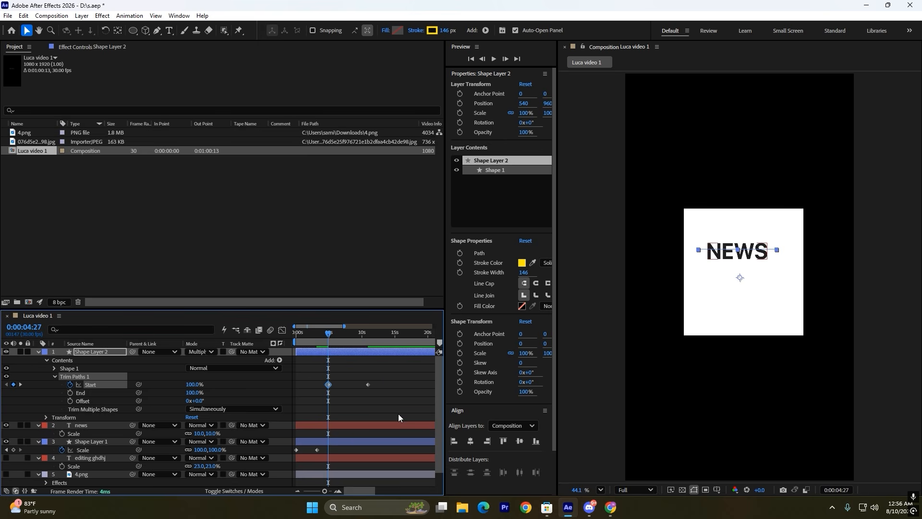
- Apply Easy Ease to both Trim Paths Start keyframes
drag(389, 376, 316, 393)
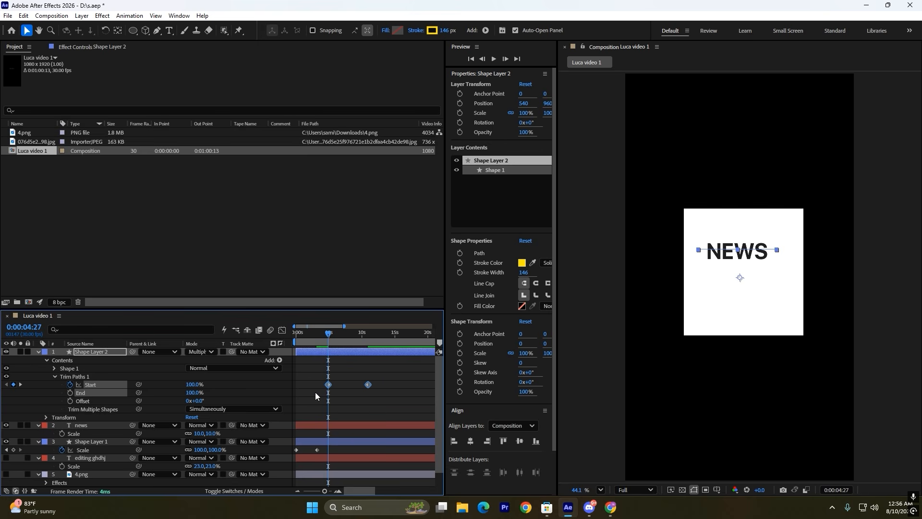
click(350, 411)
drag(378, 374, 325, 407)
key(F9)
click(335, 407)
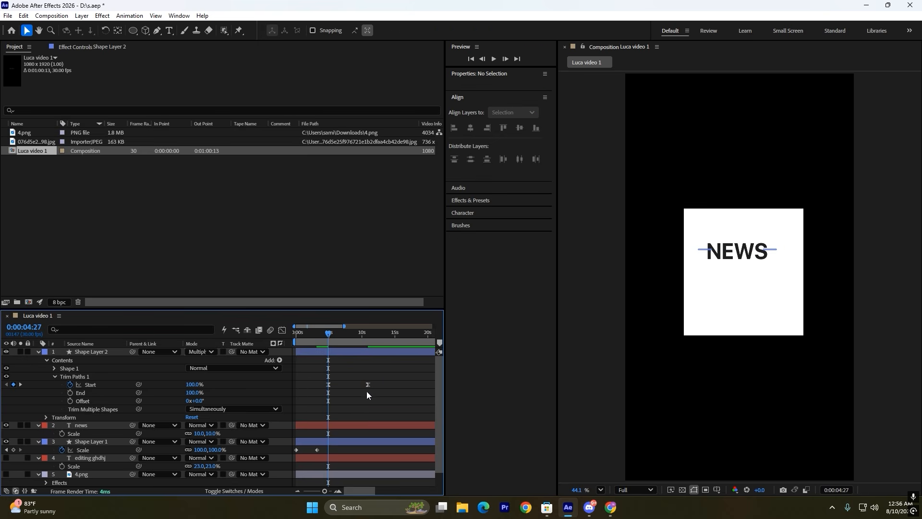
- Move the ending Start keyframe earlier to about 0:00:07:10 and preview the highlight animation
drag(367, 385, 344, 386)
key(space)
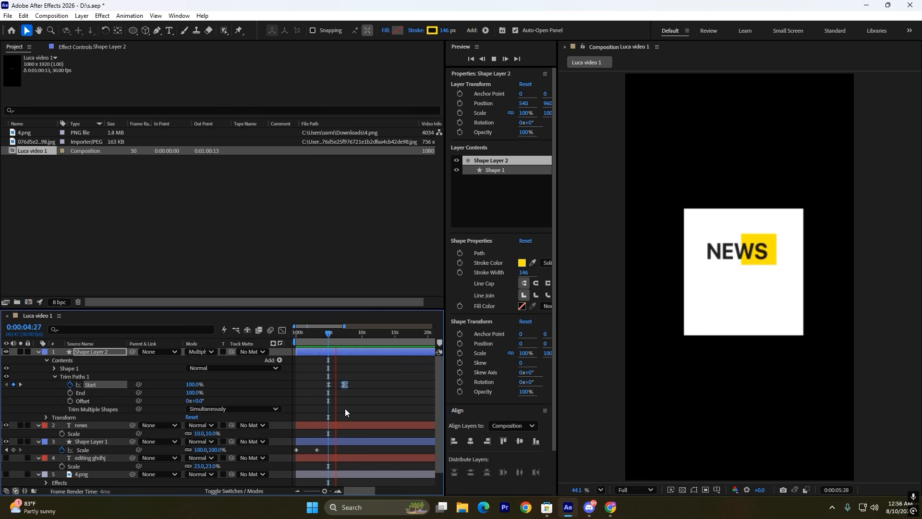
click(358, 390)
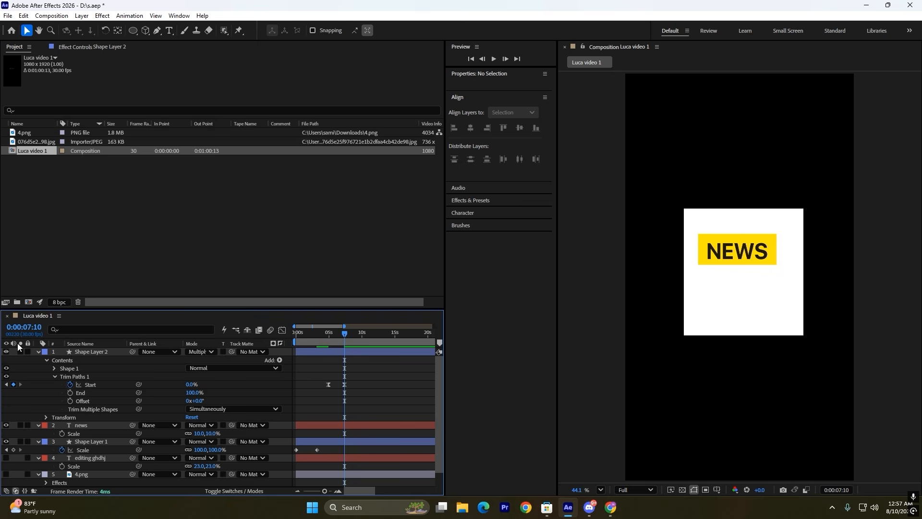
click(280, 361)
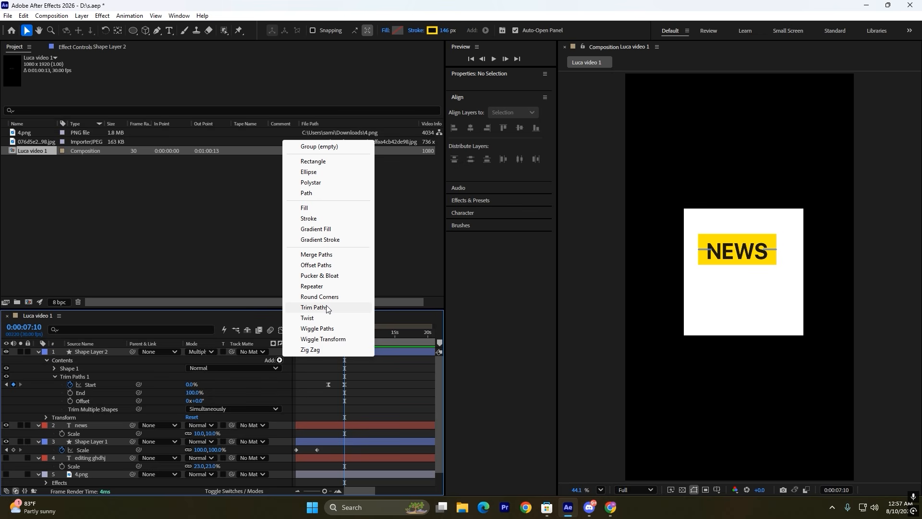
click(375, 394)
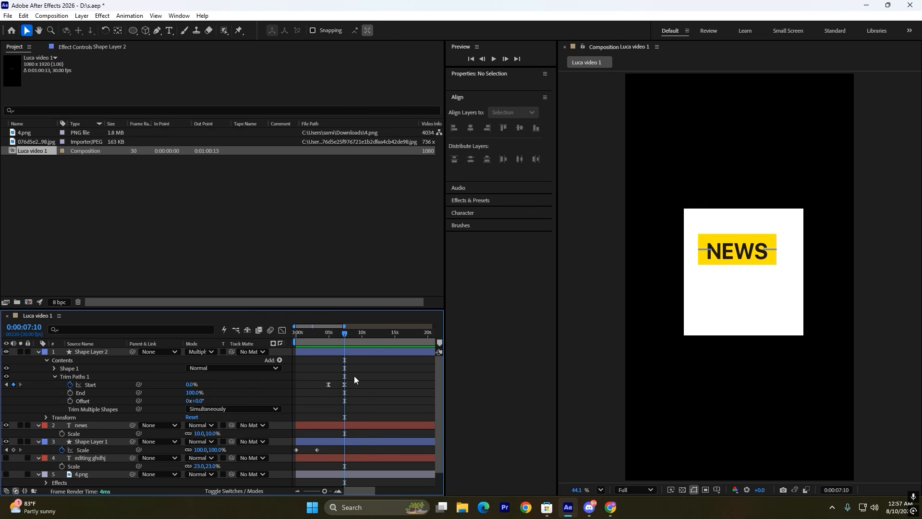
- Add a text layer reading "ggvhj" above the white square
click(169, 30)
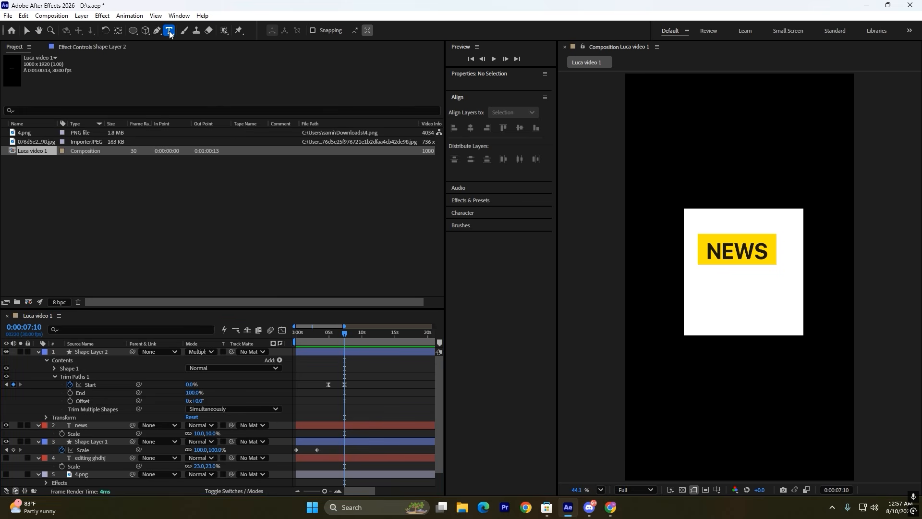
click(685, 141)
text(ggvhj)
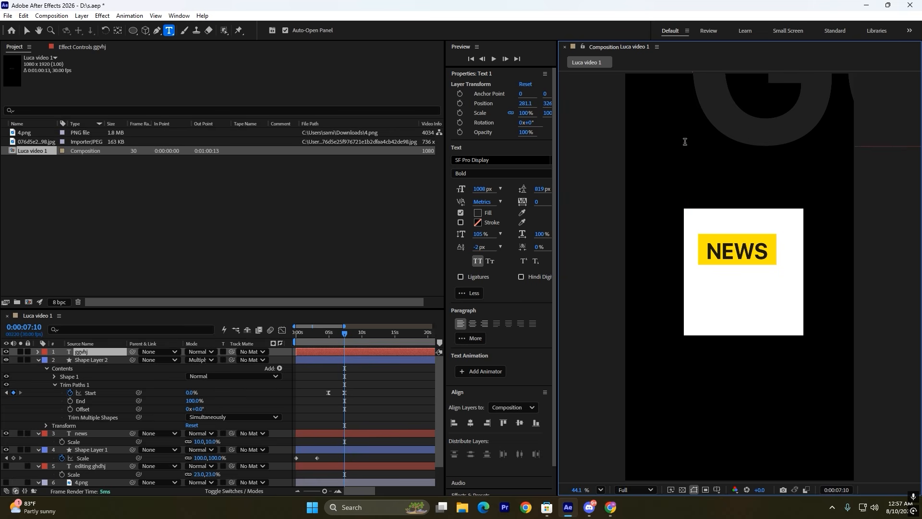
- Fill the ggvhj text with white (FFFFFF) and set its scale to 23%
click(27, 30)
key(s)
drag(207, 359, 161, 360)
click(479, 213)
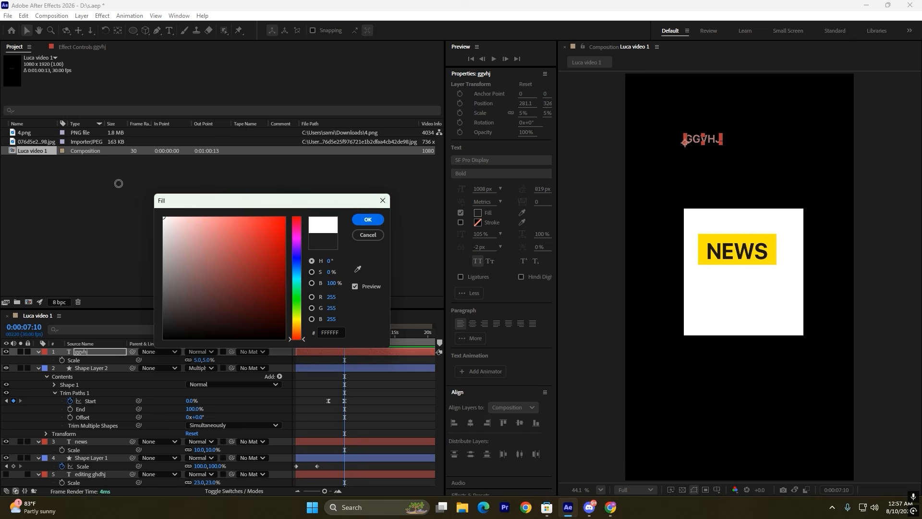
click(372, 219)
click(710, 138)
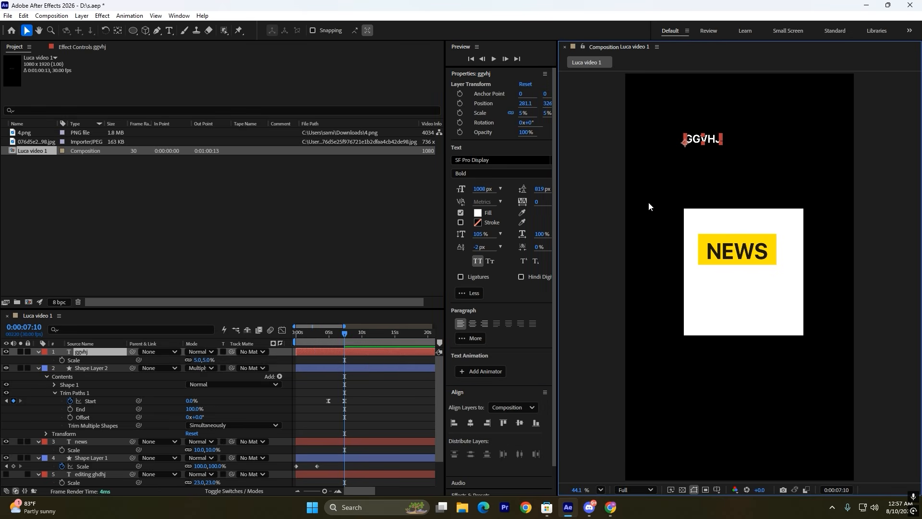
drag(207, 360, 215, 360)
- Show the Character settings in place of the text properties and reposition the GGVHJ text just above the white square
click(464, 73)
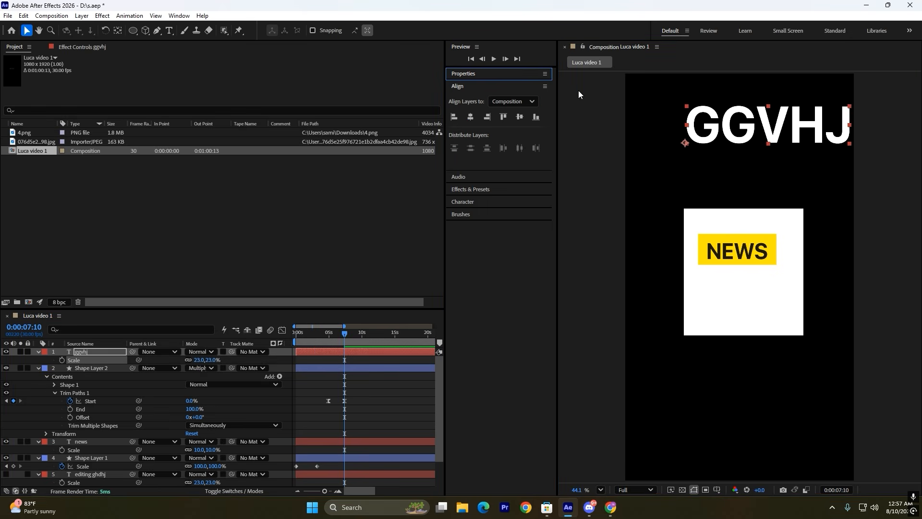
click(464, 202)
drag(747, 130, 717, 147)
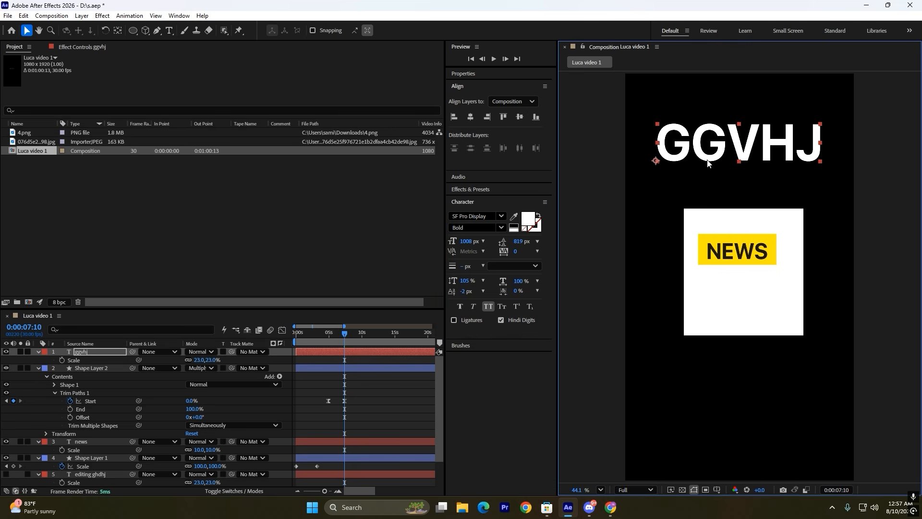
click(473, 73)
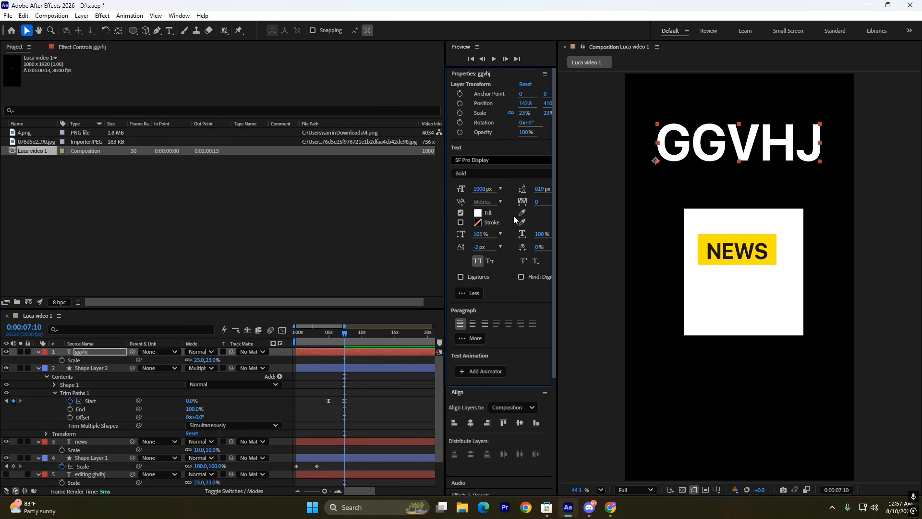
click(461, 76)
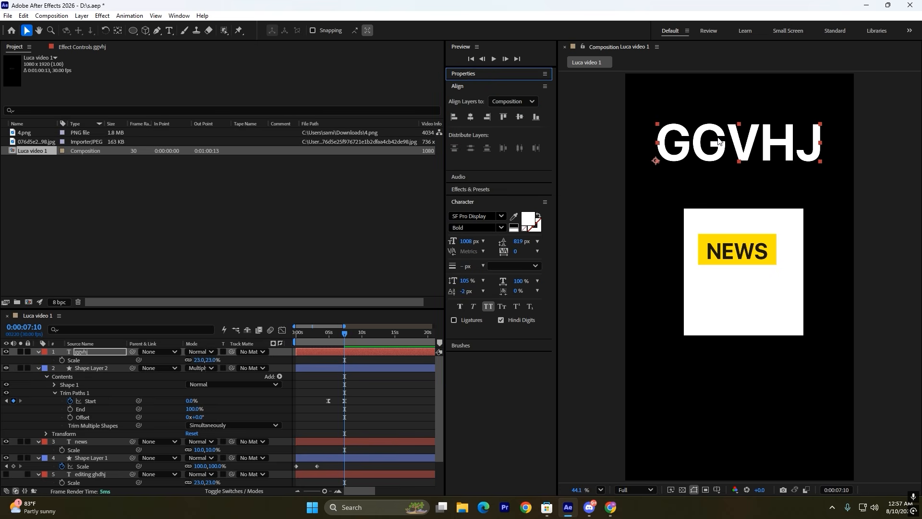
drag(719, 140, 711, 164)
click(327, 403)
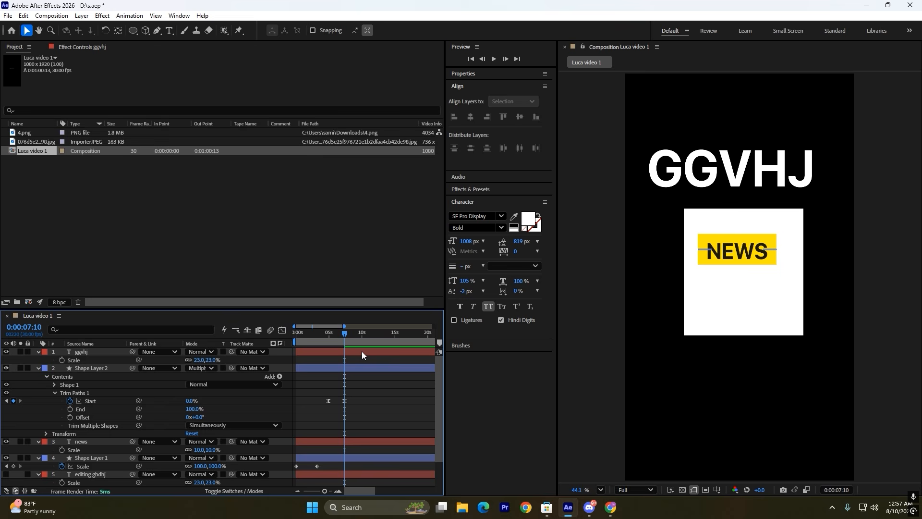
- Reveal the layers' keyframed properties and view the blending mode options of the ggvhj layer
key(u)
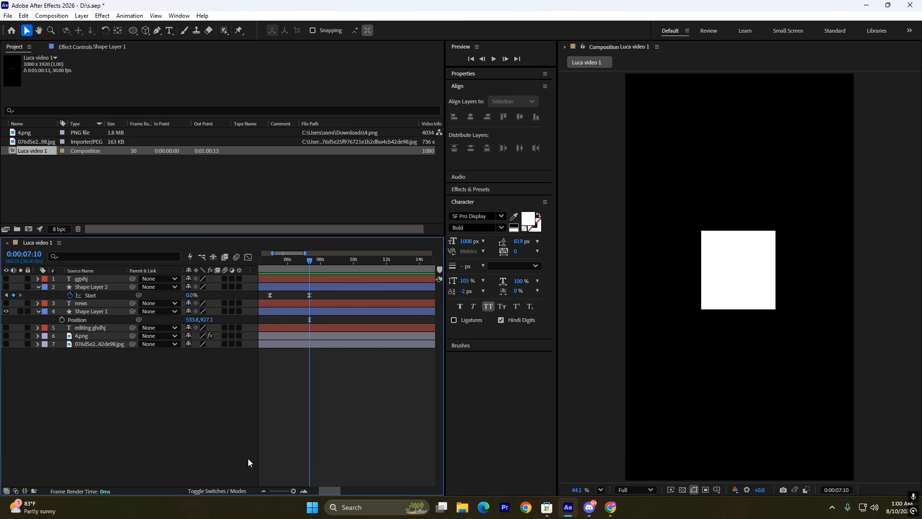
click(239, 489)
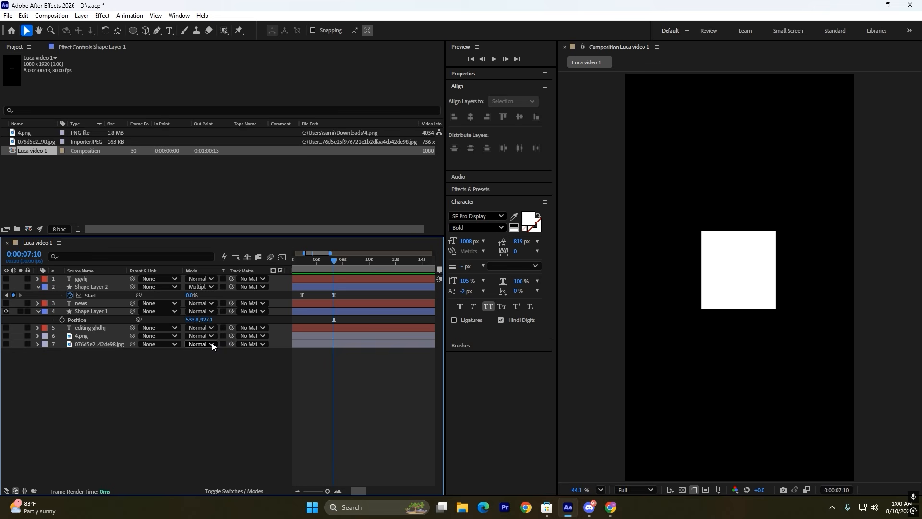
click(210, 280)
click(172, 377)
click(307, 288)
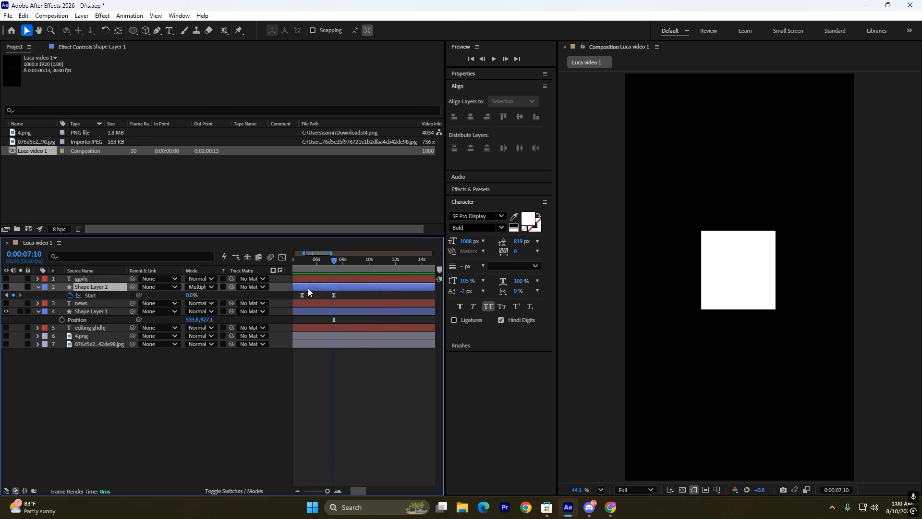
- Make the yellow line's layer visible and look through its blending mode options
click(6, 287)
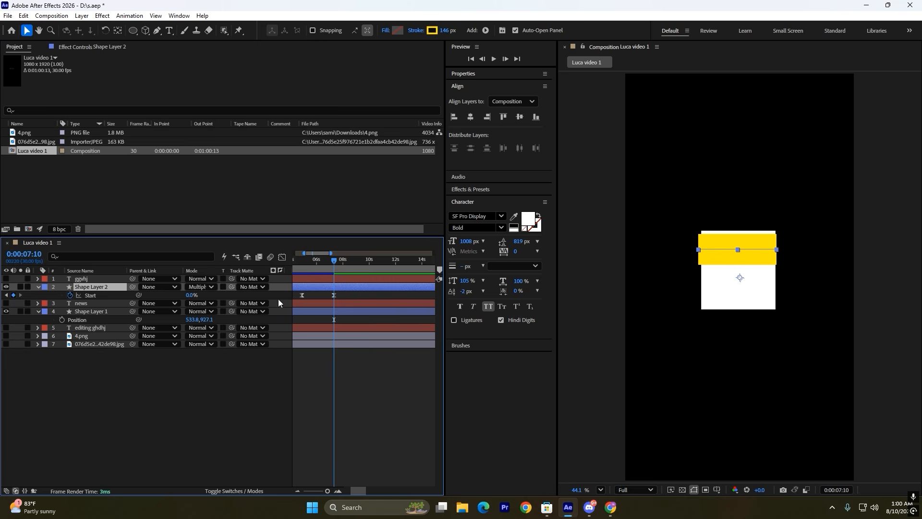
click(212, 287)
click(232, 115)
click(211, 413)
- Switch the timeline between its switches and modes columns, and view the Graph Editor briefly
click(224, 490)
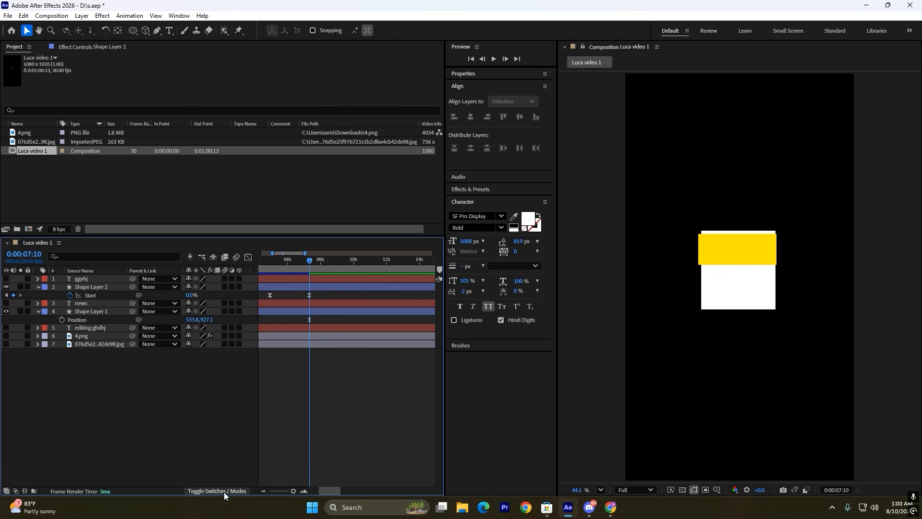
click(224, 492)
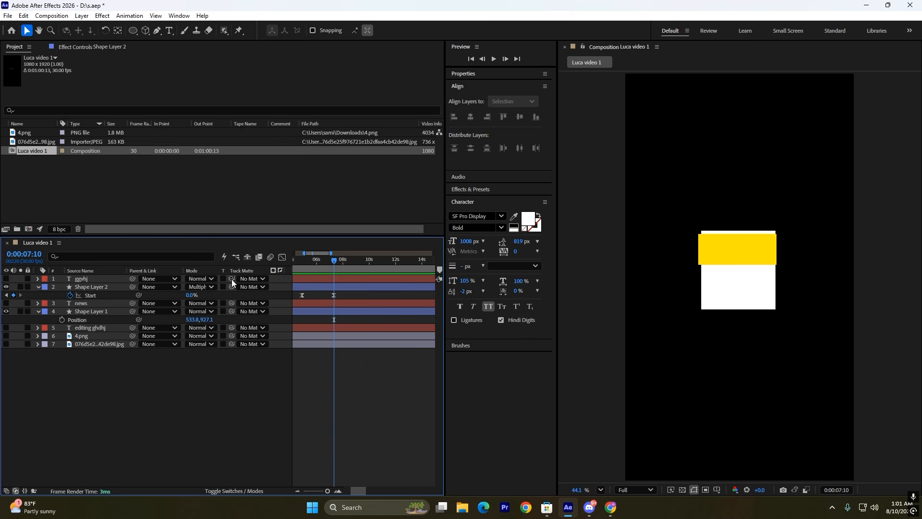
click(255, 492)
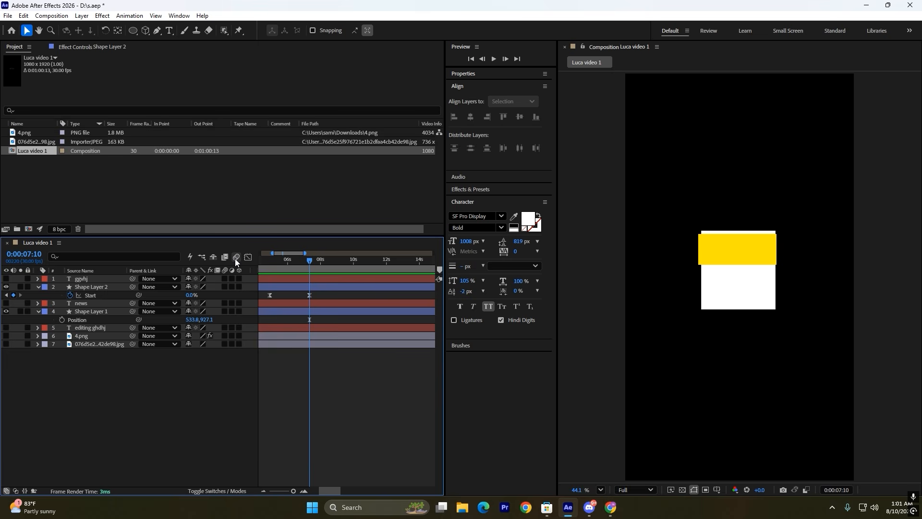
click(249, 256)
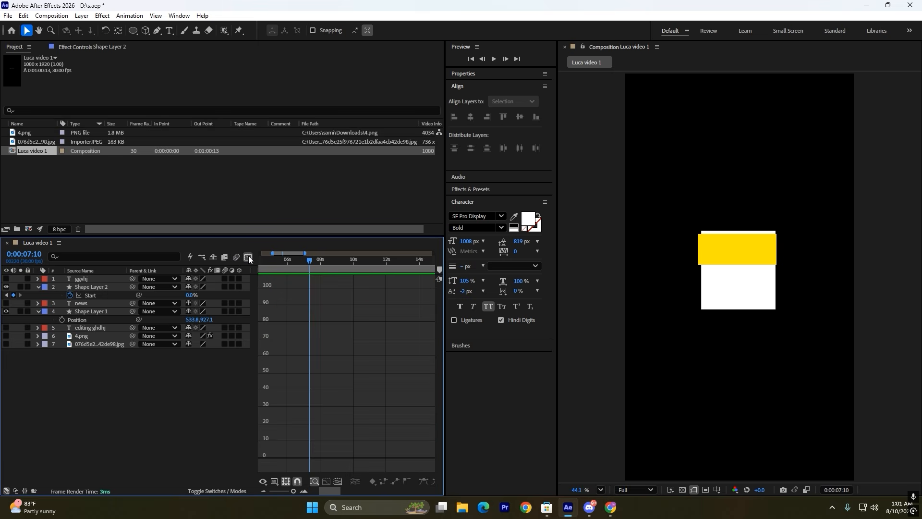
click(249, 260)
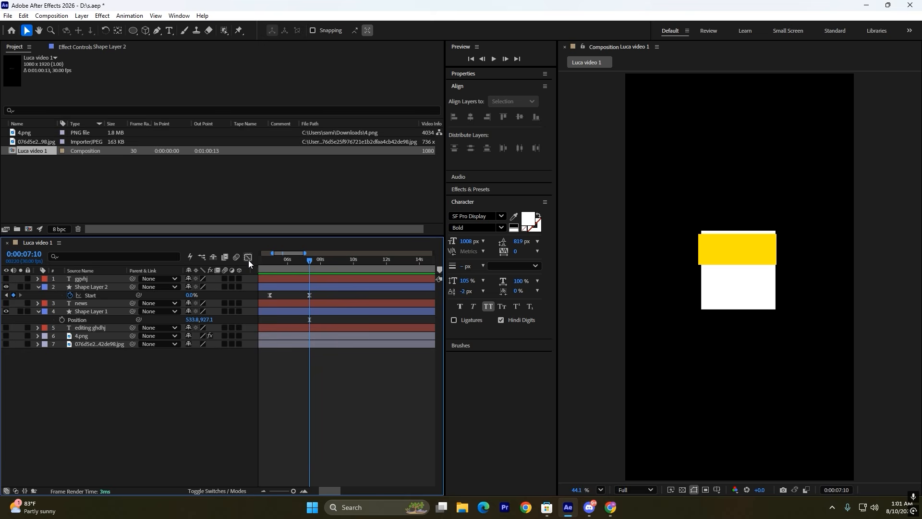
- Hide the yellow line's layer and move the white rectangle sideways to position about 627, 932
click(751, 256)
click(208, 376)
click(7, 287)
drag(739, 268, 766, 313)
click(361, 385)
click(904, 374)
click(729, 267)
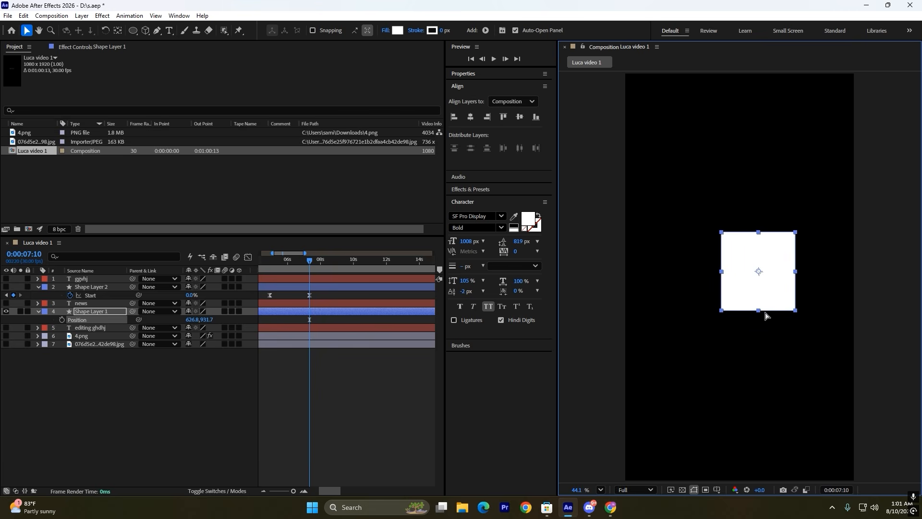
- Undo the white rectangle's last move and reveal its Scale property in the timeline
key(ctrl+z)
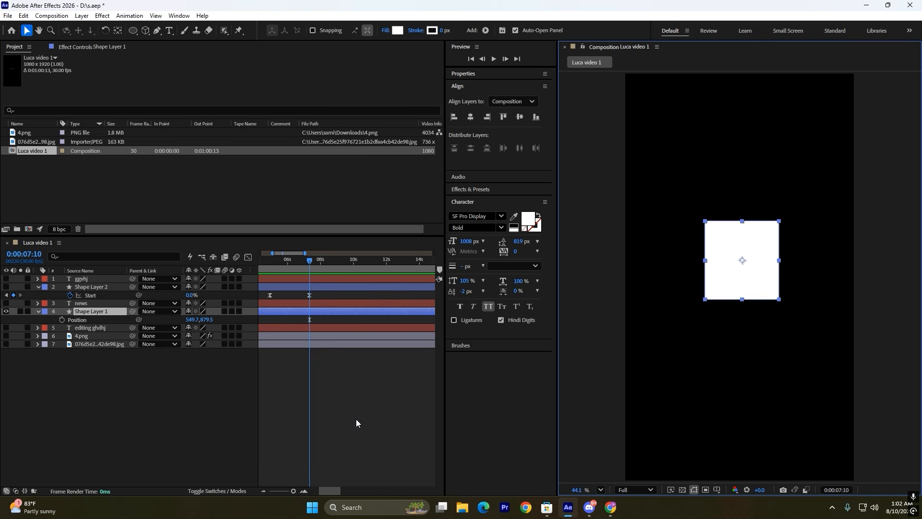
click(328, 400)
click(313, 312)
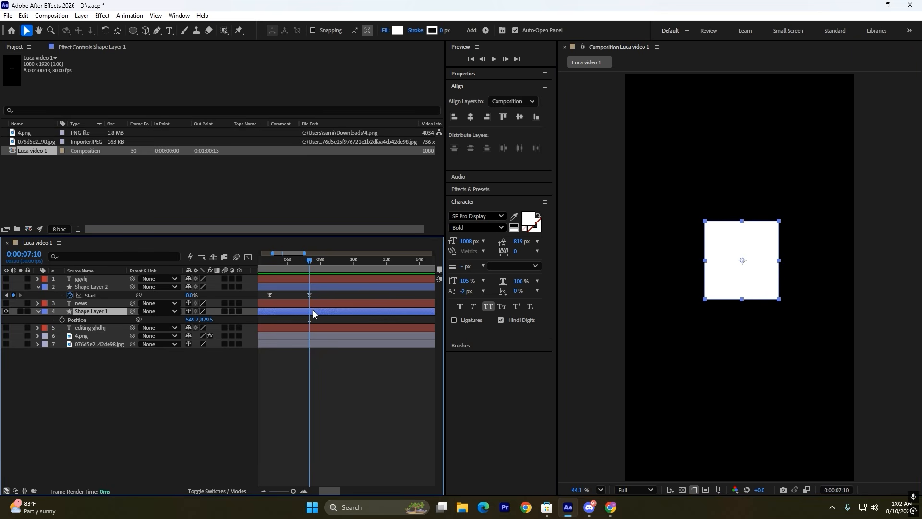
key(s)
click(13, 320)
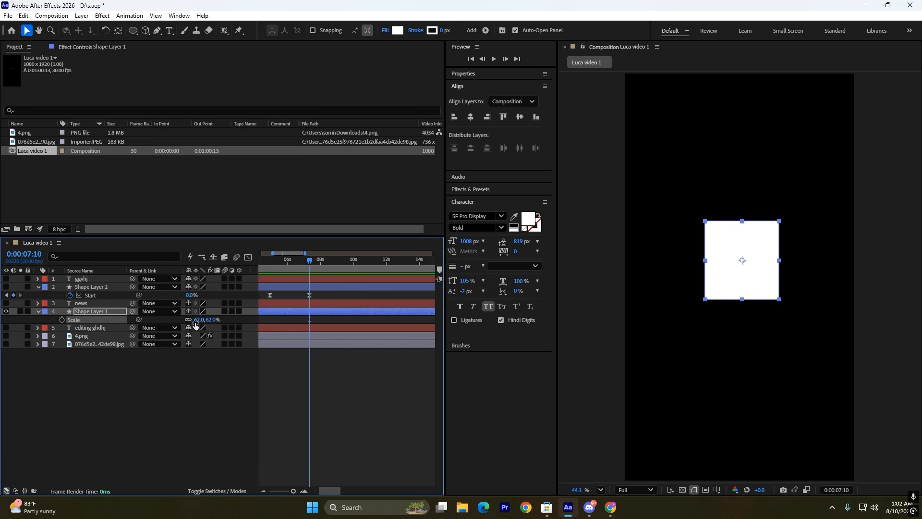
click(281, 362)
click(312, 312)
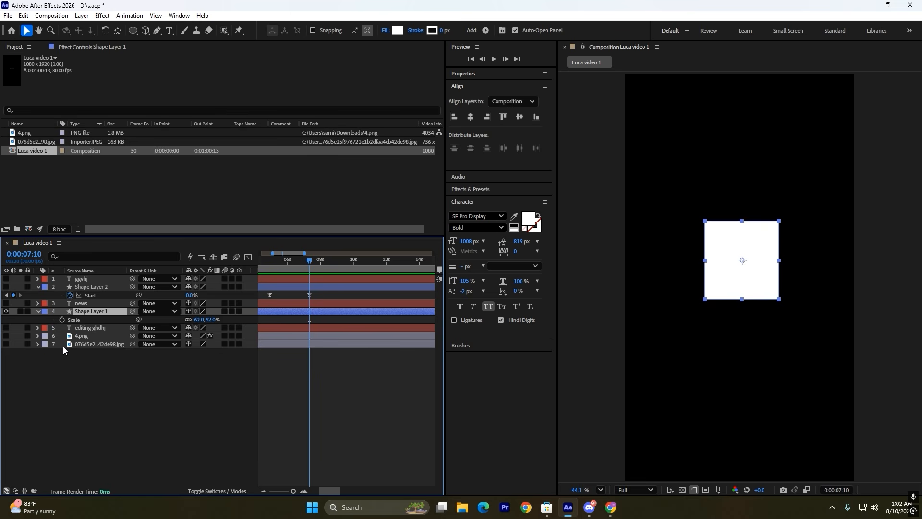
- Add a Scale keyframe to the white rectangle and move it forward to just before 10 seconds
click(62, 319)
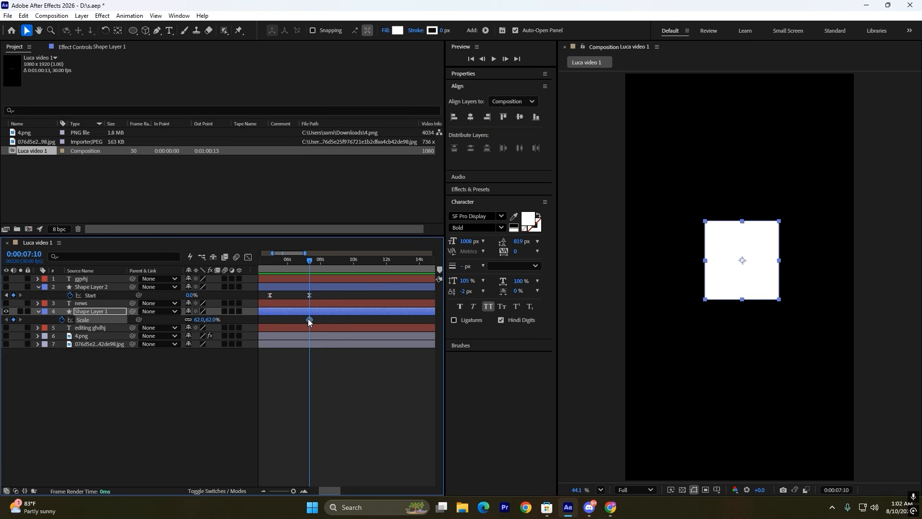
mouse_move(309, 319)
mouse_down()
mouse_move(350, 320)
mouse_move(309, 333)
mouse_up()
drag(310, 320, 316, 321)
click(200, 320)
click(326, 367)
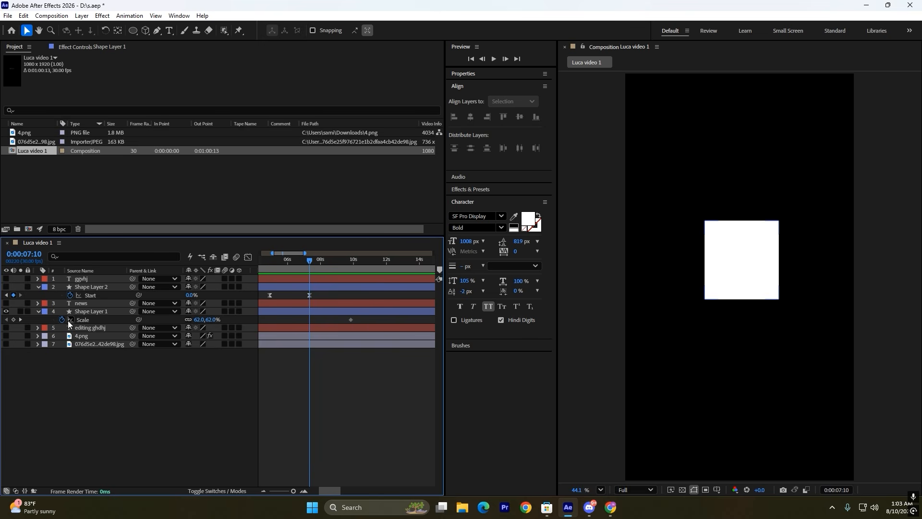
- Set the white rectangle's Scale to 0% at 0:00:07:10 and scrub through the growing animation to 0:00:10:15
click(198, 319)
text(0)
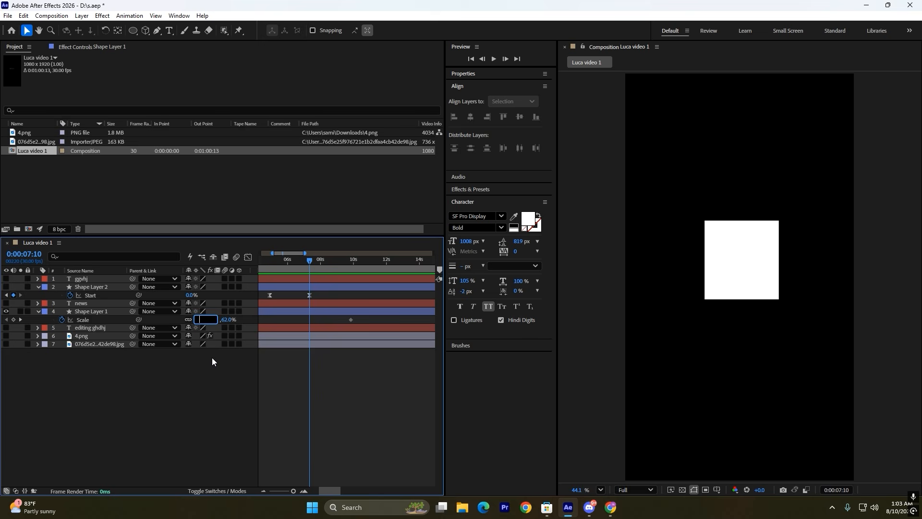
key(Return)
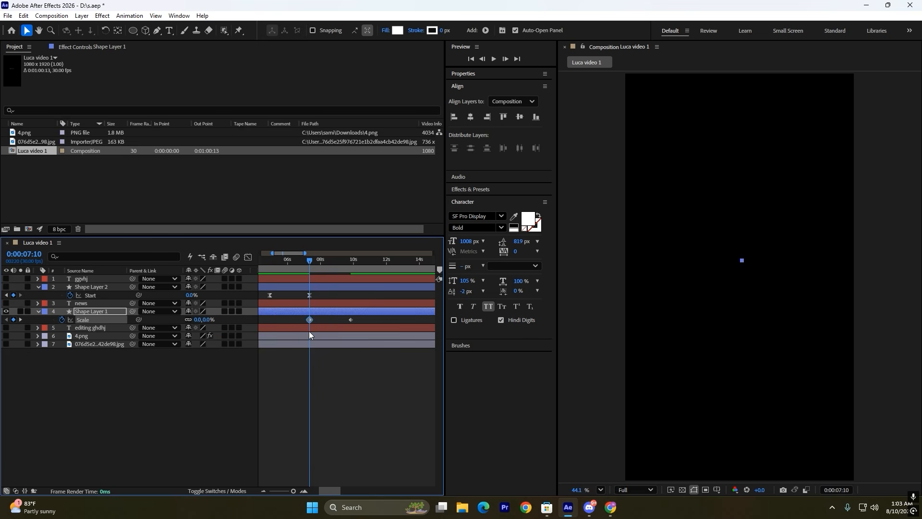
drag(310, 261, 362, 321)
click(349, 359)
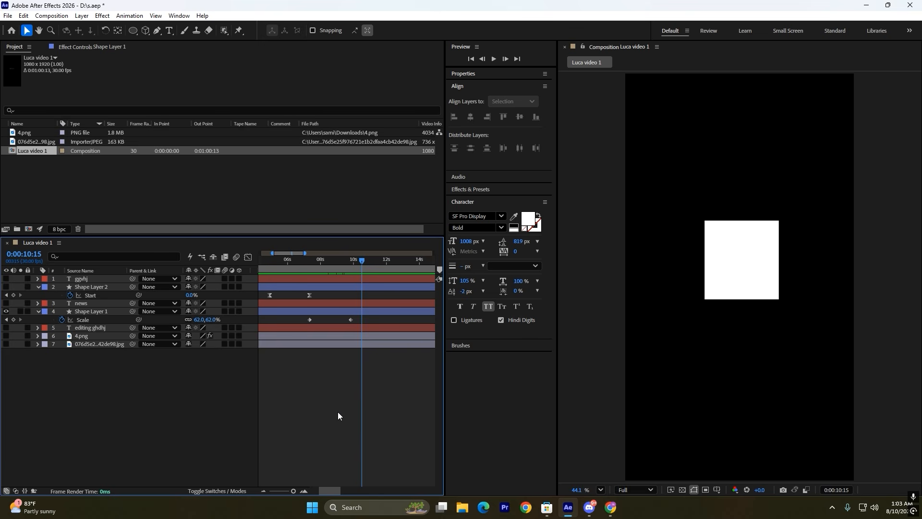
- Show the white rectangle's Position, Scale and Rotation properties in turn
click(349, 312)
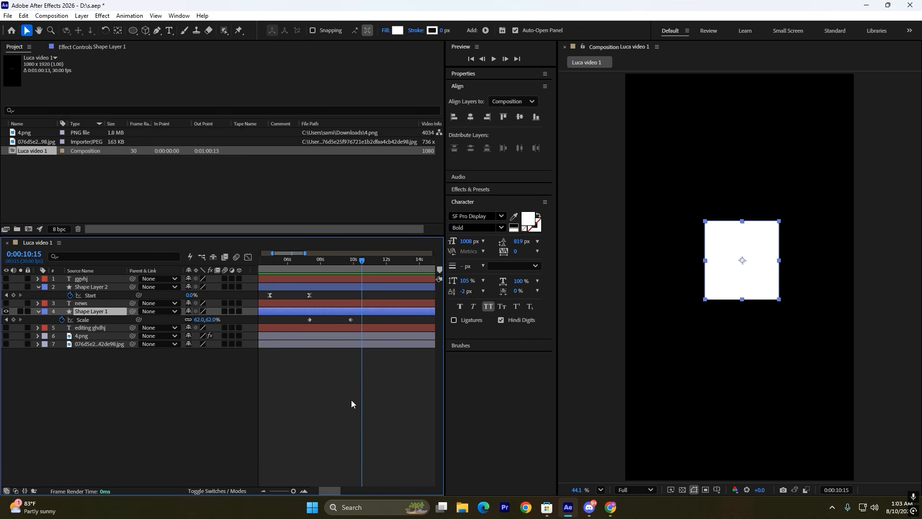
key(p)
click(309, 401)
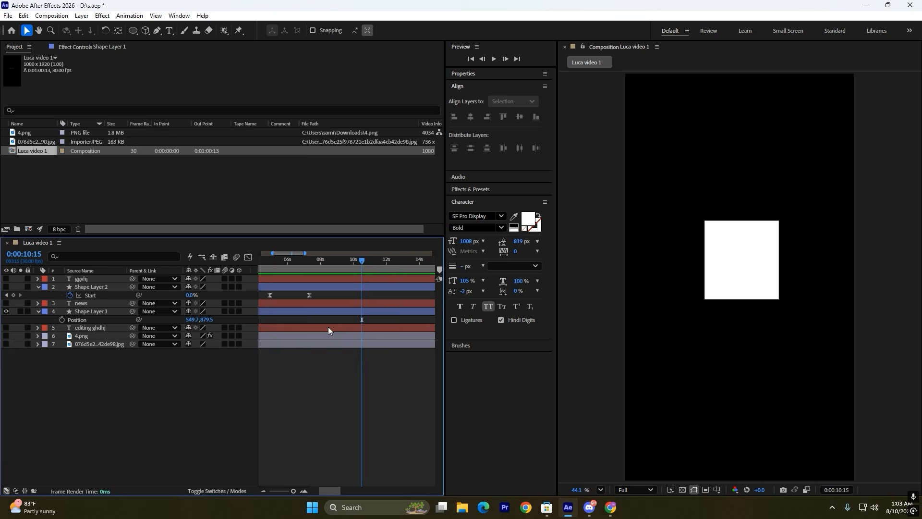
click(326, 313)
key(s)
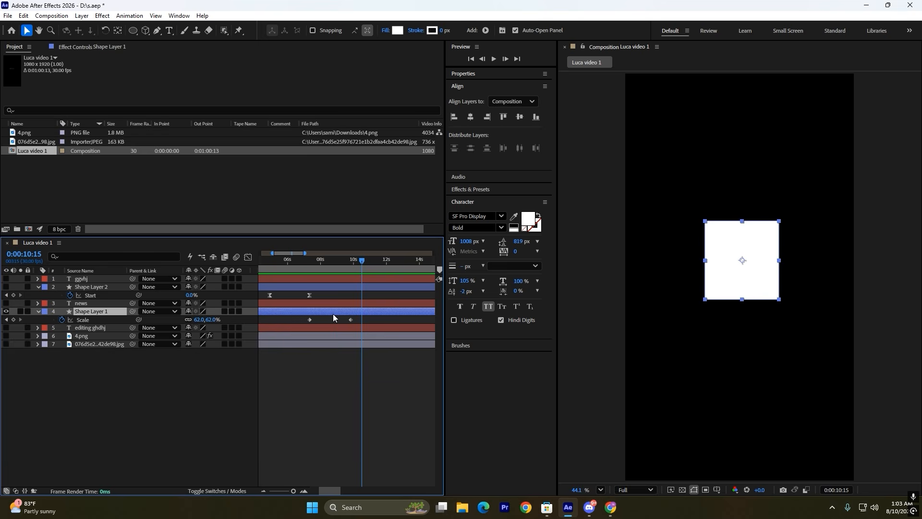
key(p)
key(r)
- Try a rotation animation on the white rectangle, with an end keyframe near 13 seconds and about 1x+114° at 0:00:10:15
click(61, 320)
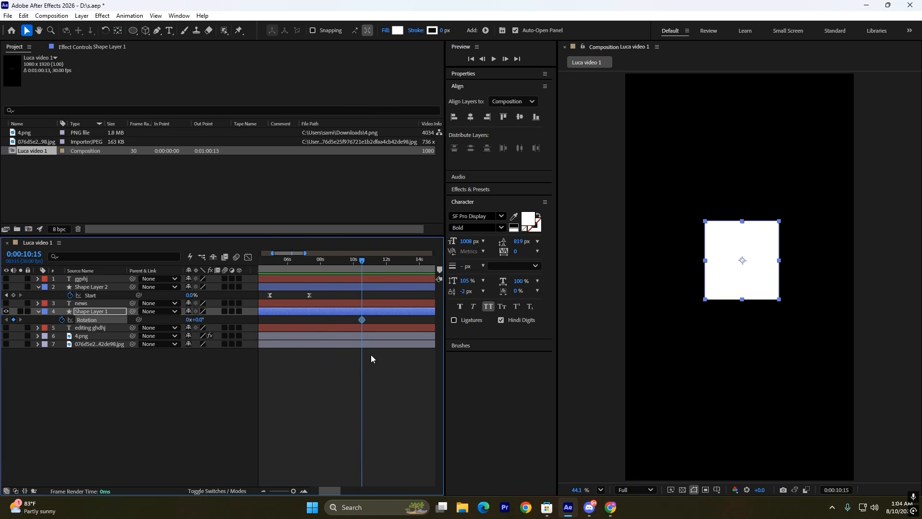
drag(362, 320, 400, 323)
drag(200, 322, 420, 356)
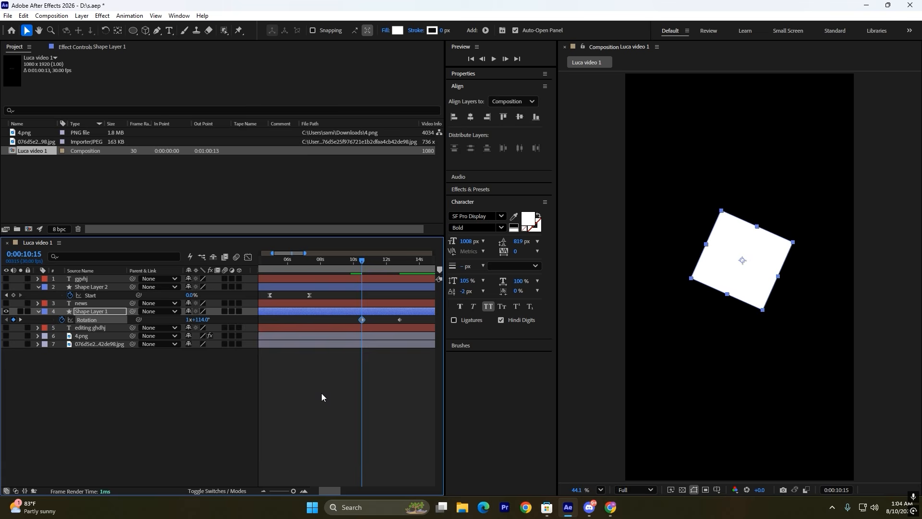
click(321, 393)
drag(365, 263, 371, 267)
drag(388, 275, 366, 319)
- Undo the white rectangle's rotation animation and remove its Rotation keyframe
key(ctrl+z)
key(ctrl+z)
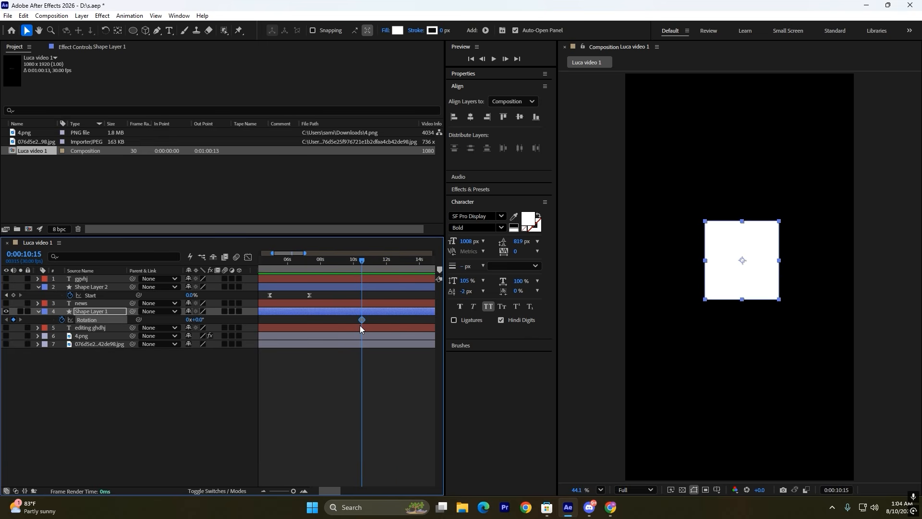
click(335, 320)
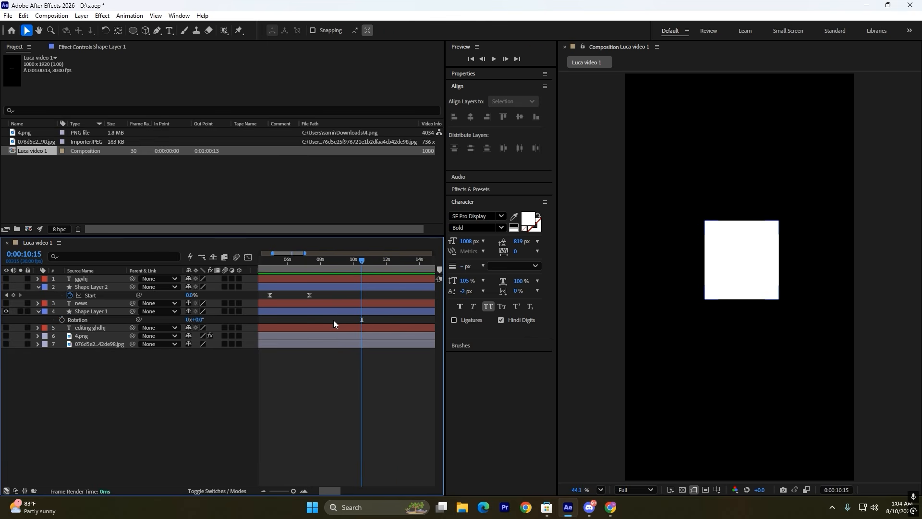
- Reveal the white rectangle's Position, add a keyframe at 0:00:10:15 and move it to just before 13 seconds
click(360, 311)
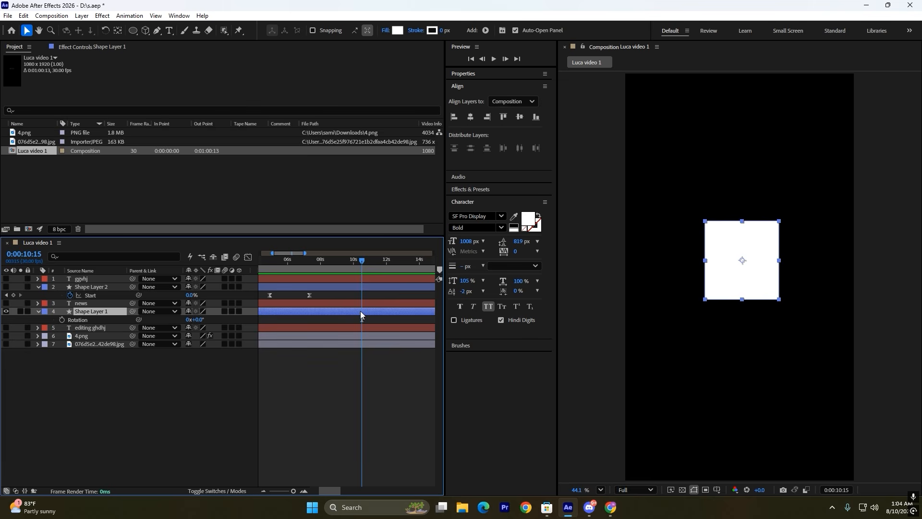
key(alt+shift+p)
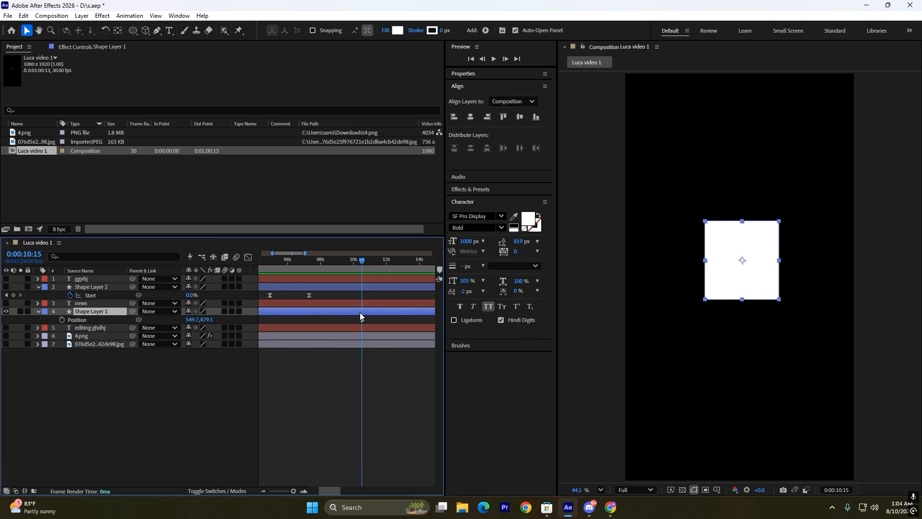
click(64, 321)
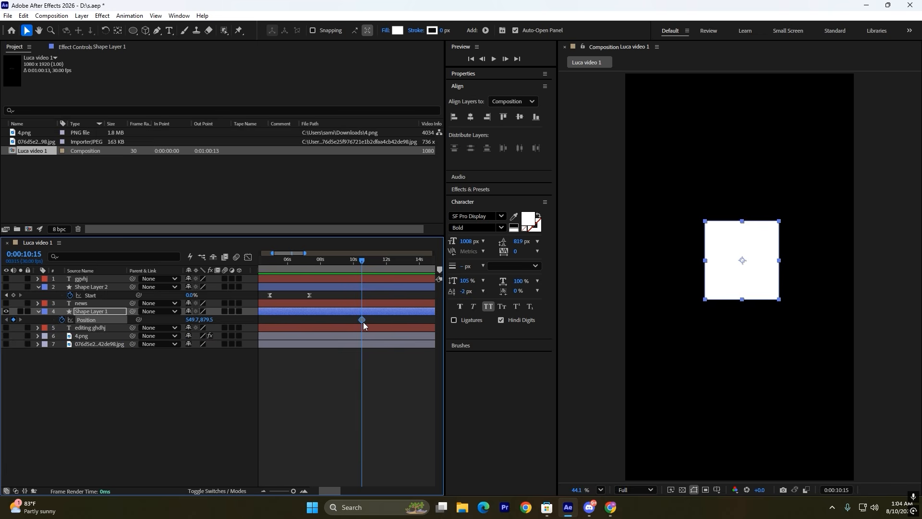
drag(362, 320, 400, 328)
- Try different vertical and horizontal Position values for the white rectangle at 0:00:10:15, undoing each change
drag(210, 320, 333, 369)
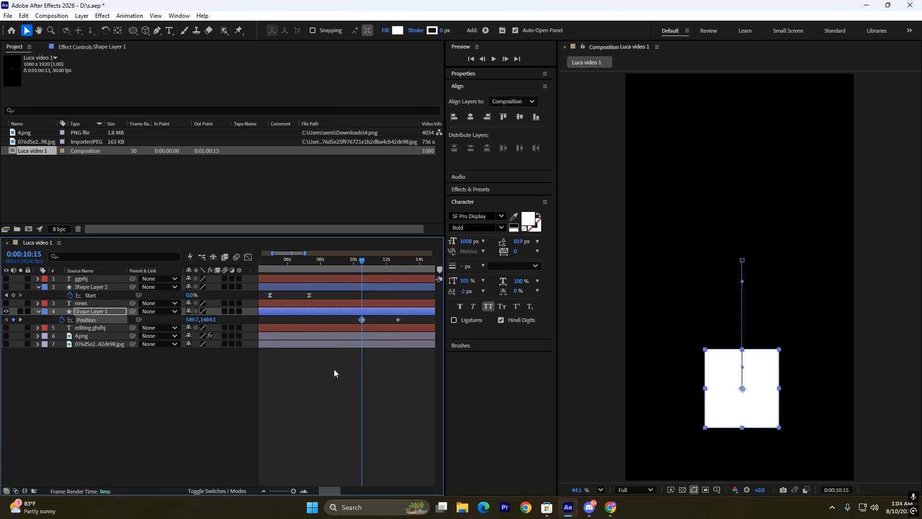
key(ctrl+z)
click(240, 364)
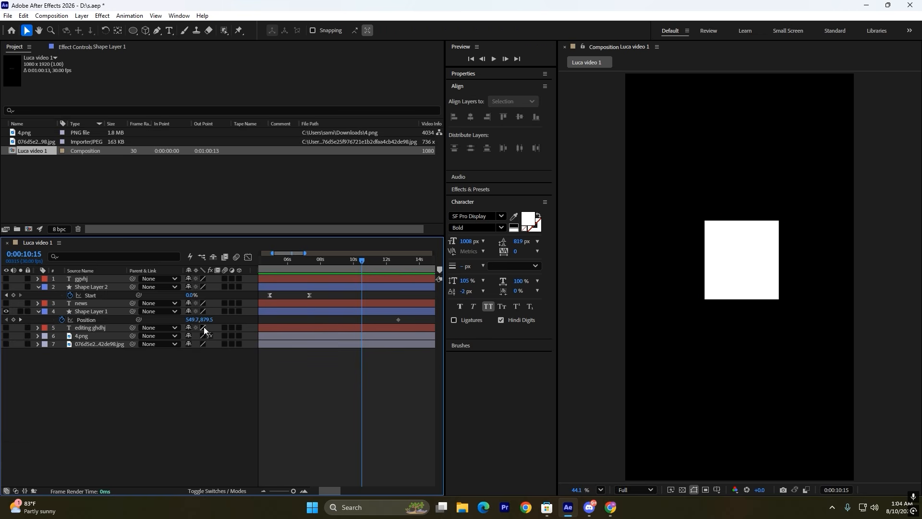
drag(207, 319, 494, 282)
key(ctrl+z)
drag(192, 319, 108, 292)
key(ctrl+z)
- Place the white rectangle below the frame at about 549.7, 2255.5 at 0:00:10:15 and apply Easy Ease to both Position keyframes
drag(206, 320, 697, 437)
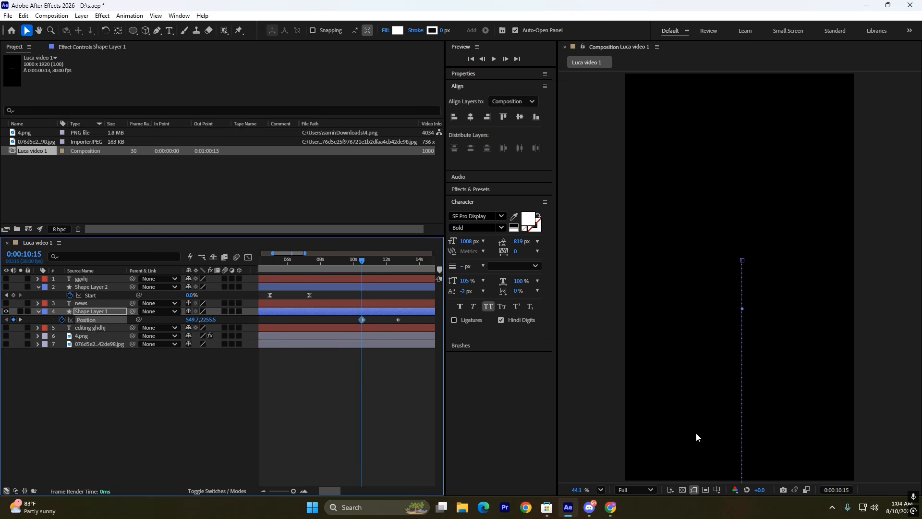
drag(404, 320, 348, 323)
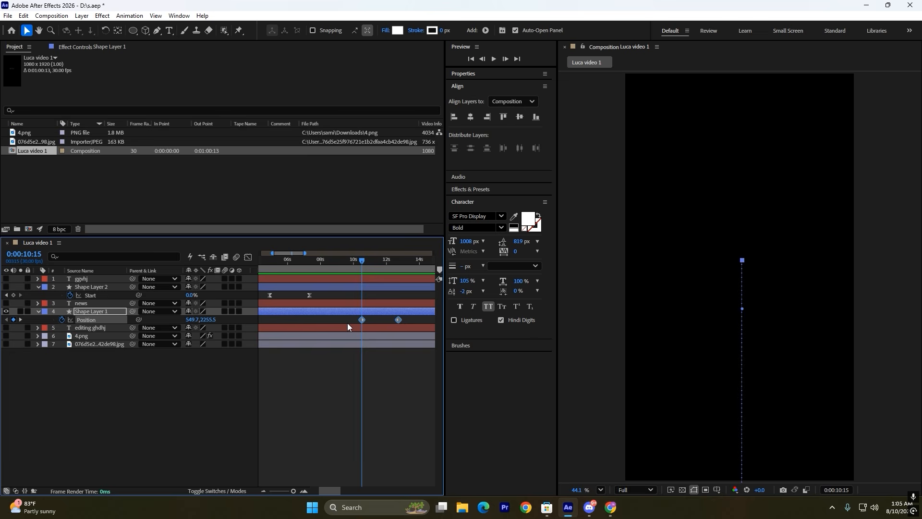
key(F9)
click(348, 323)
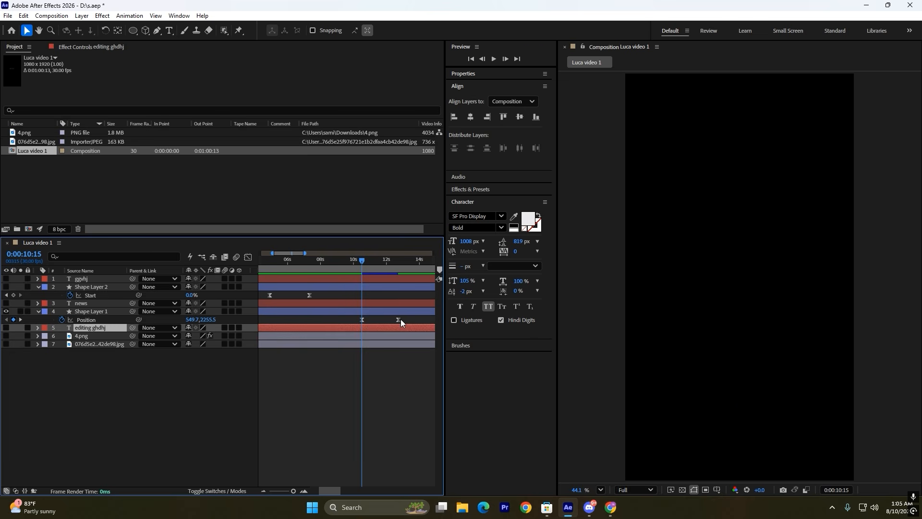
- Move the white rectangle's ending Position keyframe earlier to about 0:00:11:17 and preview the slide-in motion
drag(399, 319, 381, 323)
drag(358, 270, 351, 264)
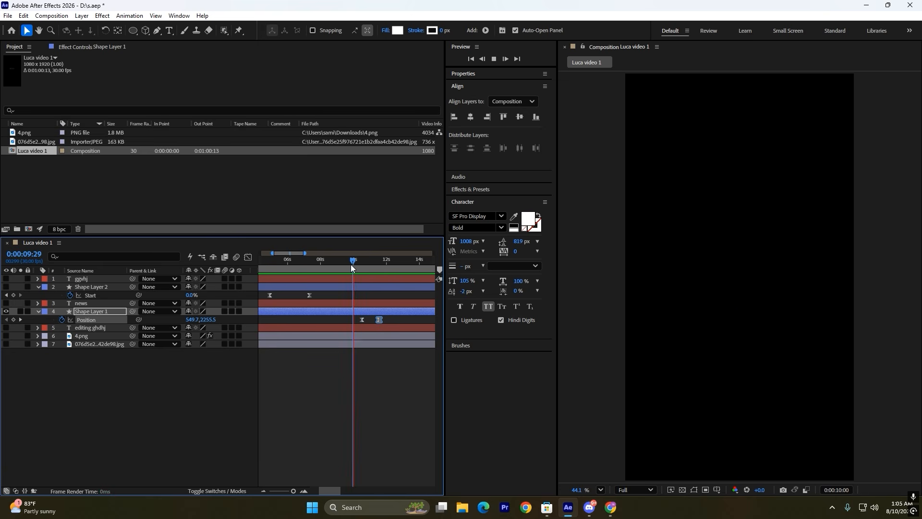
key(space)
key(space)
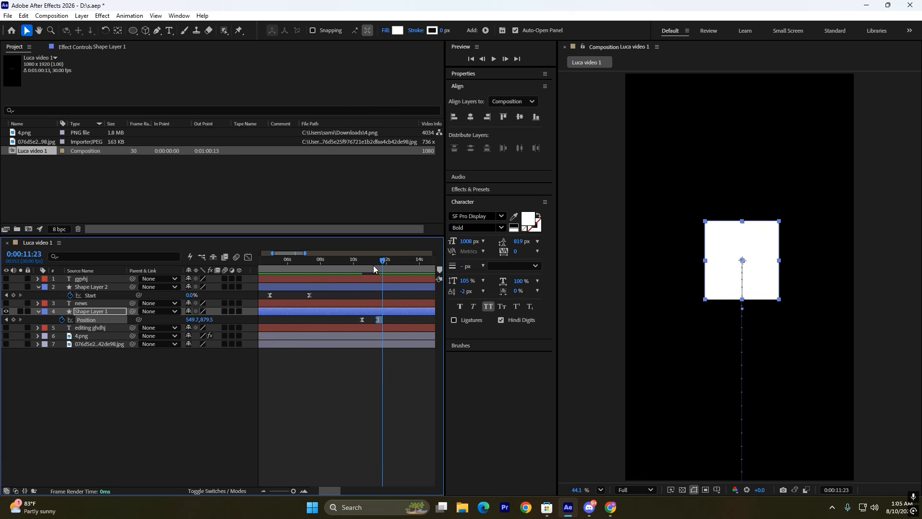
drag(373, 266, 358, 292)
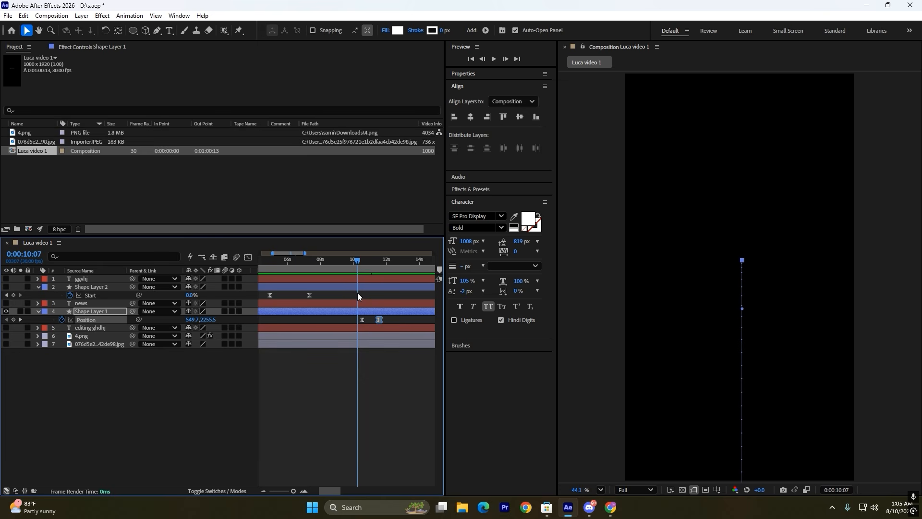
drag(357, 292, 385, 340)
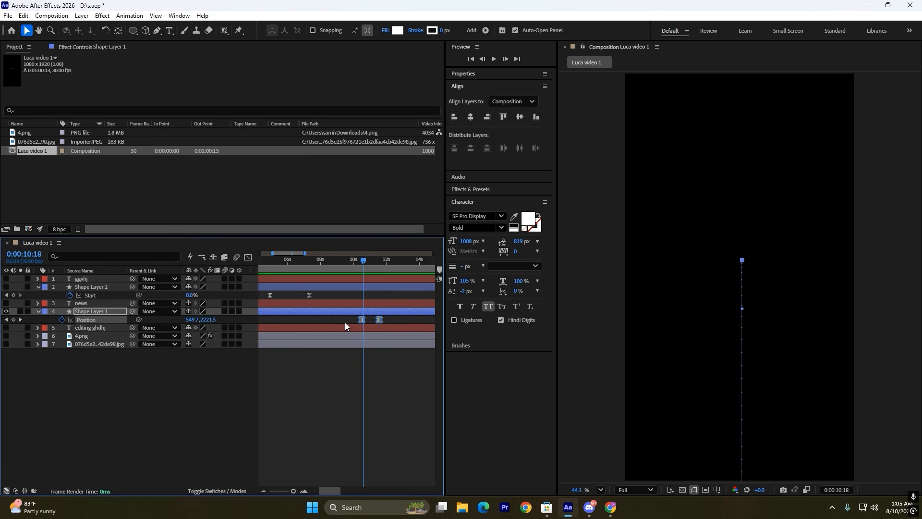
click(327, 384)
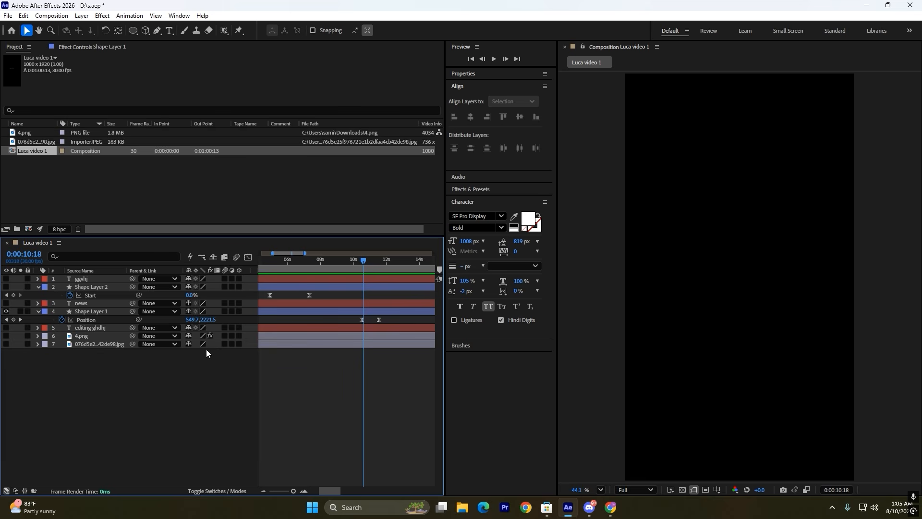
- Scrub to 0:00:11:12 and turn on motion blur for the white rectangle's layer
click(369, 312)
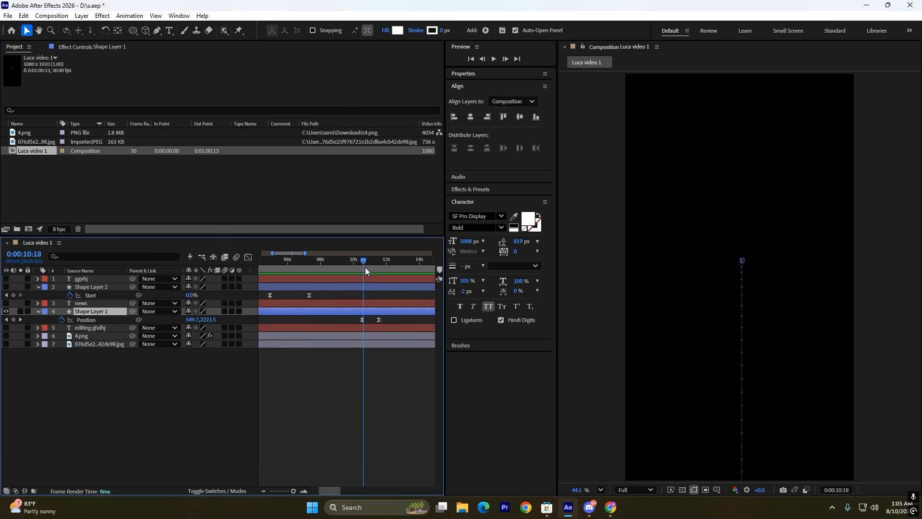
drag(365, 268, 375, 290)
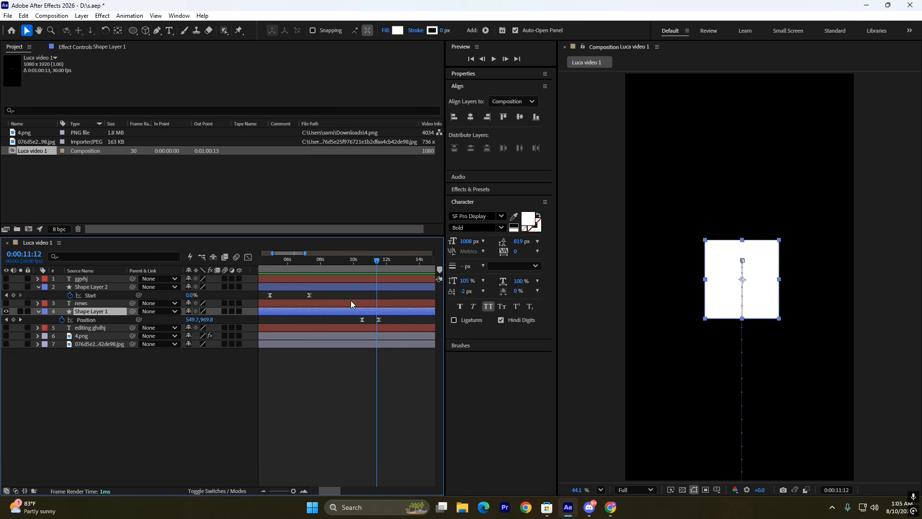
click(324, 316)
click(323, 314)
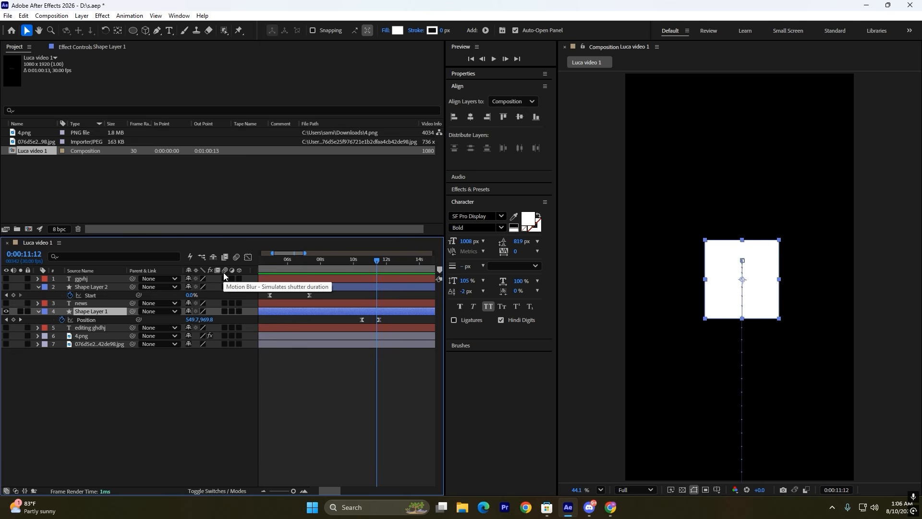
click(224, 312)
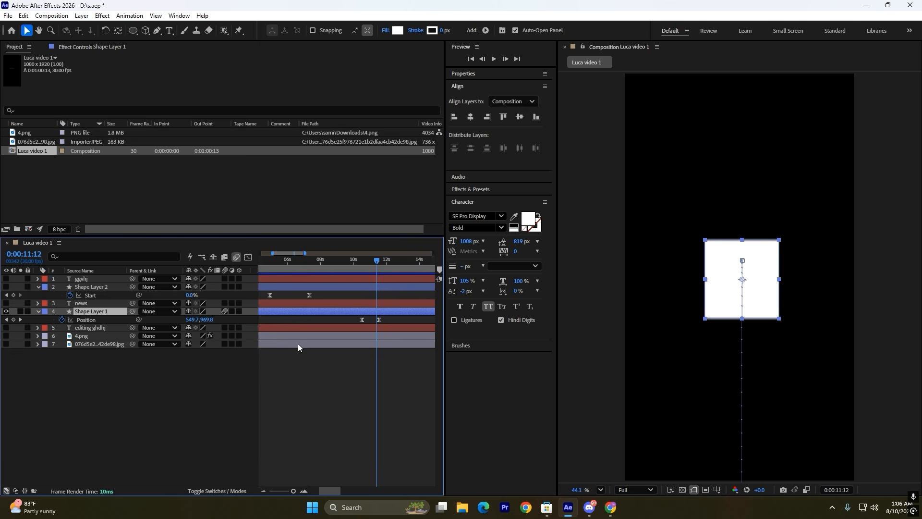
- Play the motion-blurred slide-in from about 0:00:10:08 and select the ending Position keyframe
click(299, 351)
click(358, 267)
drag(359, 267, 359, 293)
key(space)
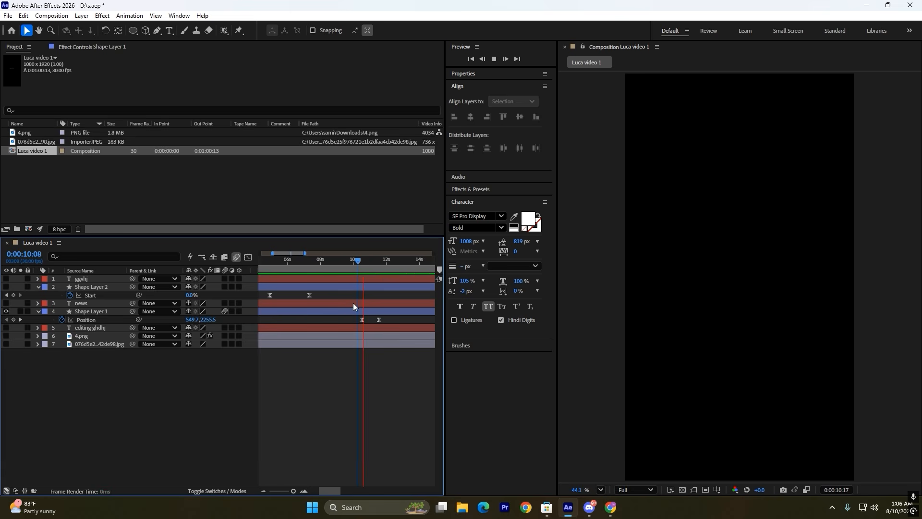
click(377, 320)
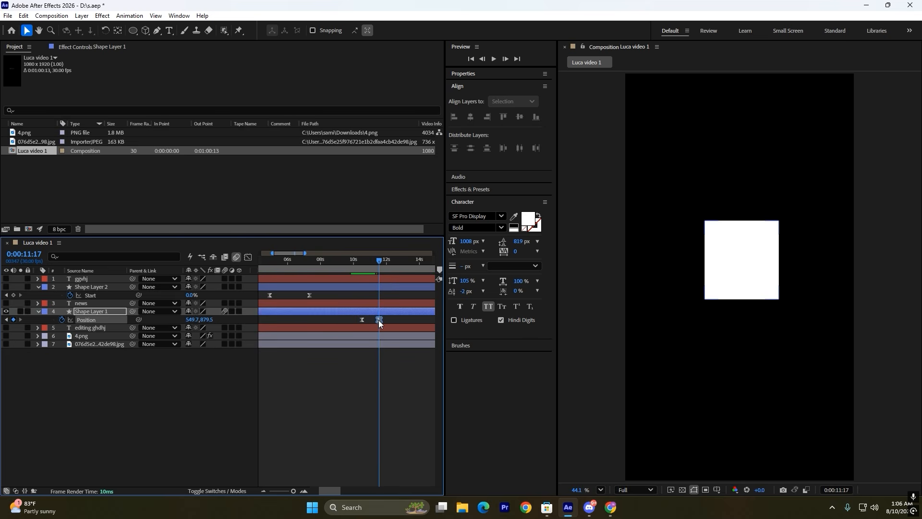
- Play the white rectangle's slide-in from 0:00:09:28, scrub to its end at 0:00:11:14 and clear the keyframe selection
click(352, 274)
key(space)
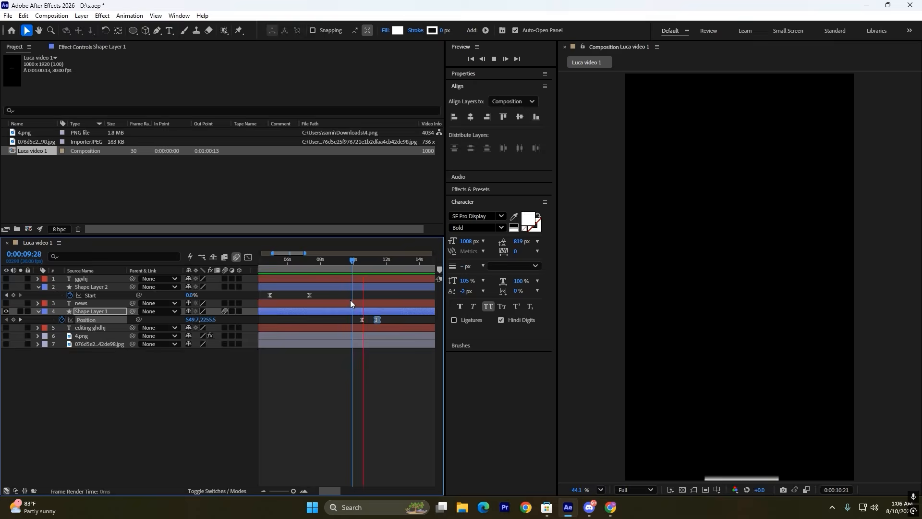
drag(382, 263, 378, 324)
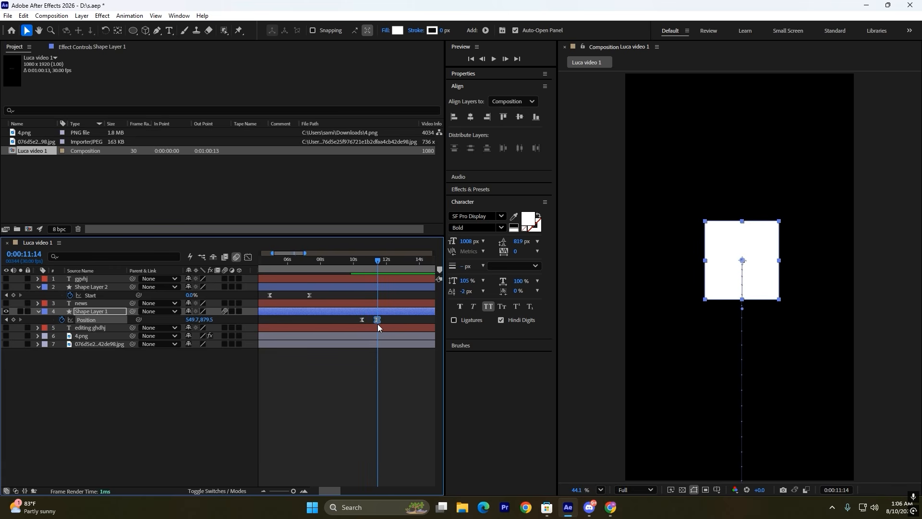
click(361, 356)
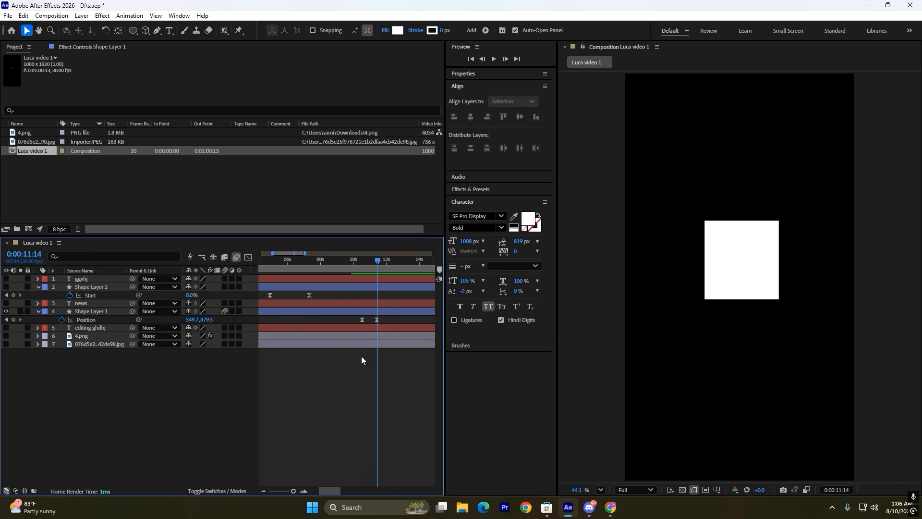
click(357, 312)
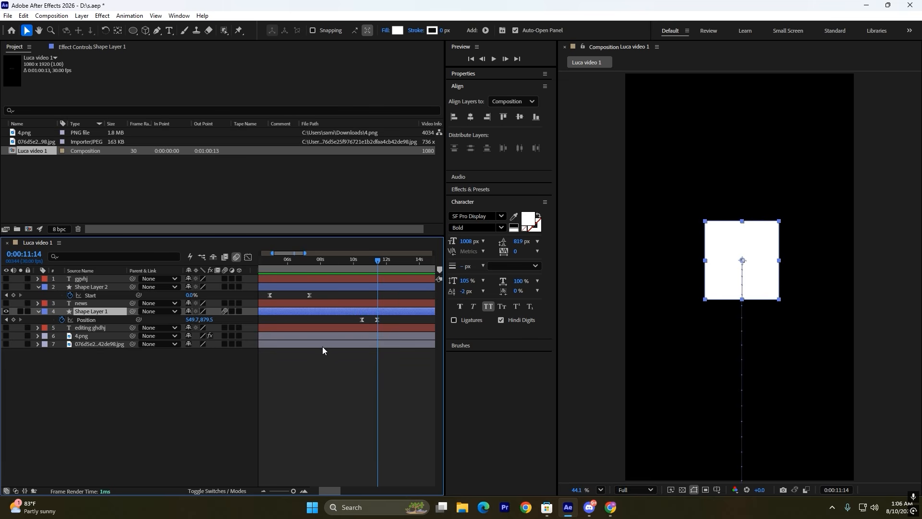
click(322, 463)
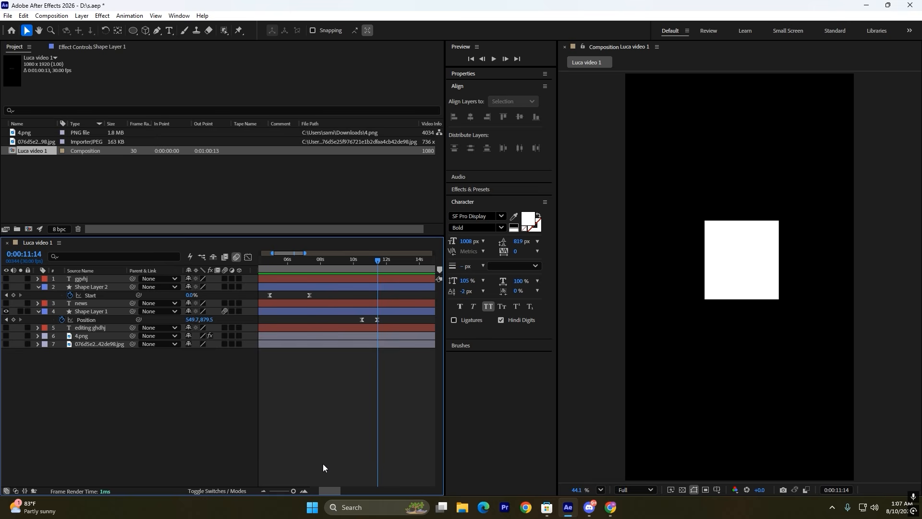
- Move the white rectangle's two Scale keyframes past the slide-in to about 13 s and 15.6 s, and delete the earlier one
mouse_move(374, 261)
mouse_down()
mouse_move(336, 267)
mouse_move(362, 275)
mouse_move(267, 299)
mouse_move(316, 310)
mouse_up()
key(minus)
click(298, 311)
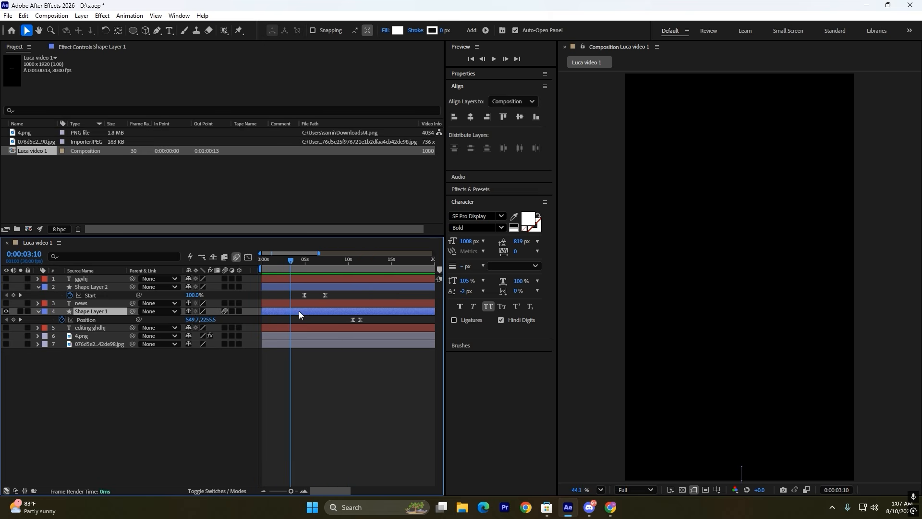
drag(300, 261, 368, 294)
key(s)
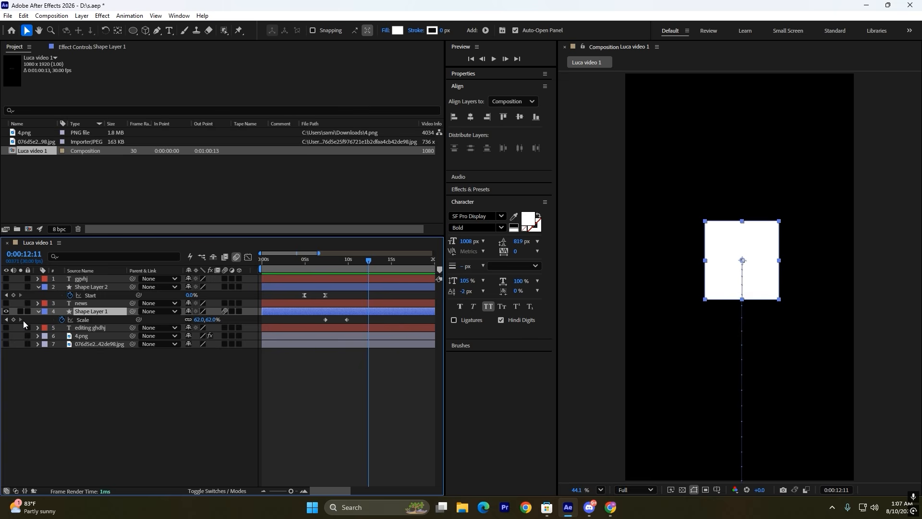
drag(341, 263, 364, 281)
drag(318, 317, 372, 320)
drag(320, 318, 397, 320)
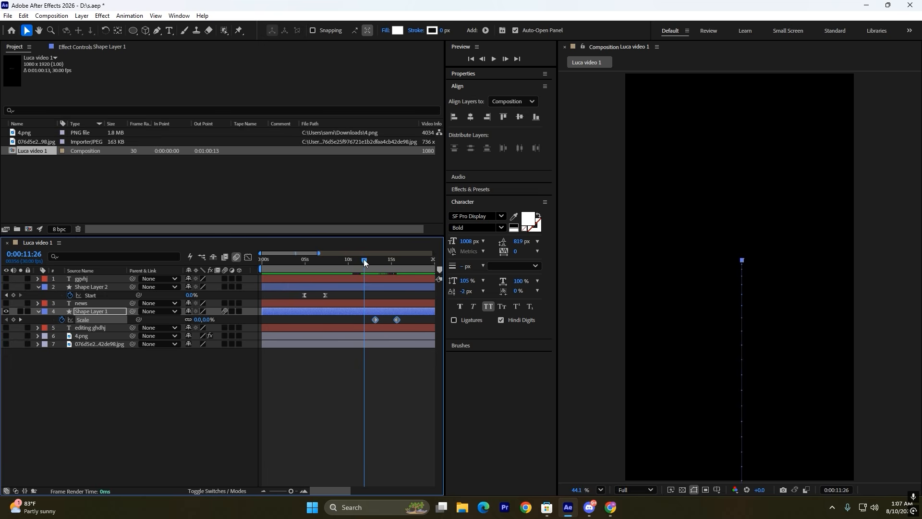
drag(364, 260, 406, 310)
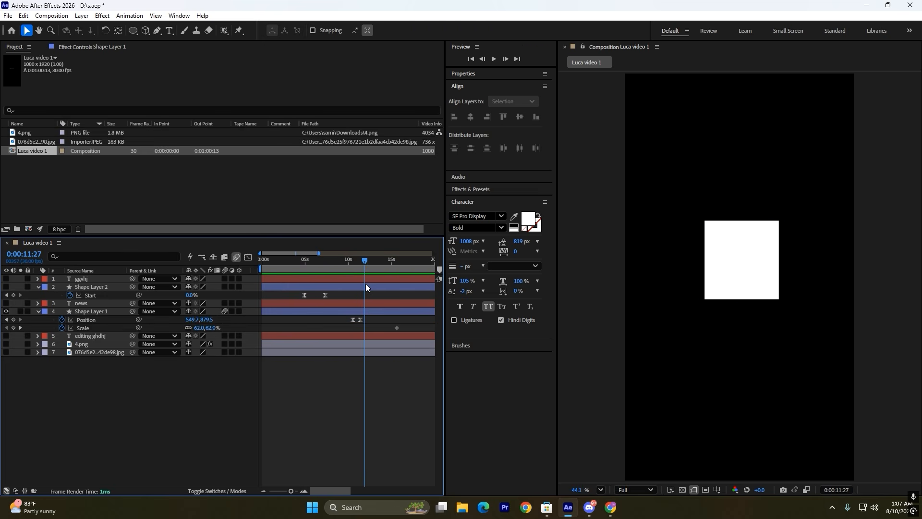
- Select both Position keyframes of the white rectangle and show their speed curve enlarged in the Graph Editor
scroll(356, 325, up, 2)
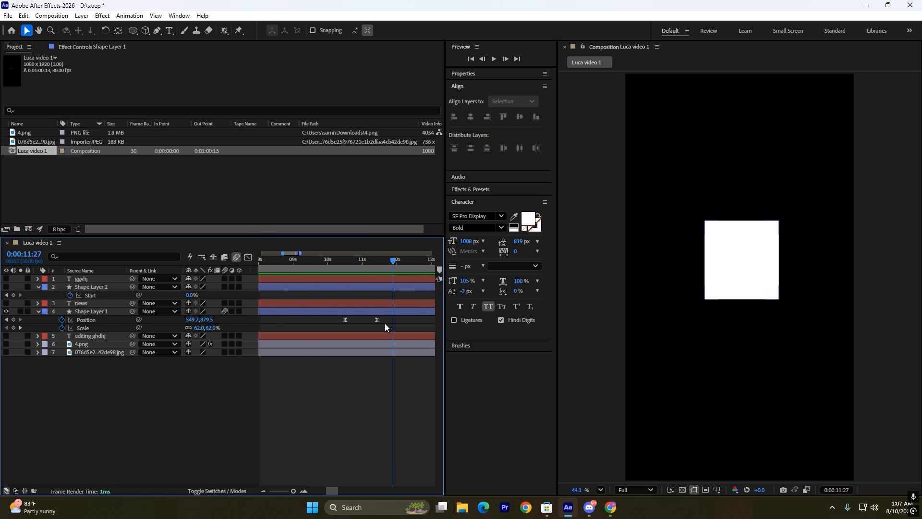
drag(380, 324, 322, 328)
click(350, 330)
drag(388, 318, 334, 324)
click(384, 325)
click(396, 321)
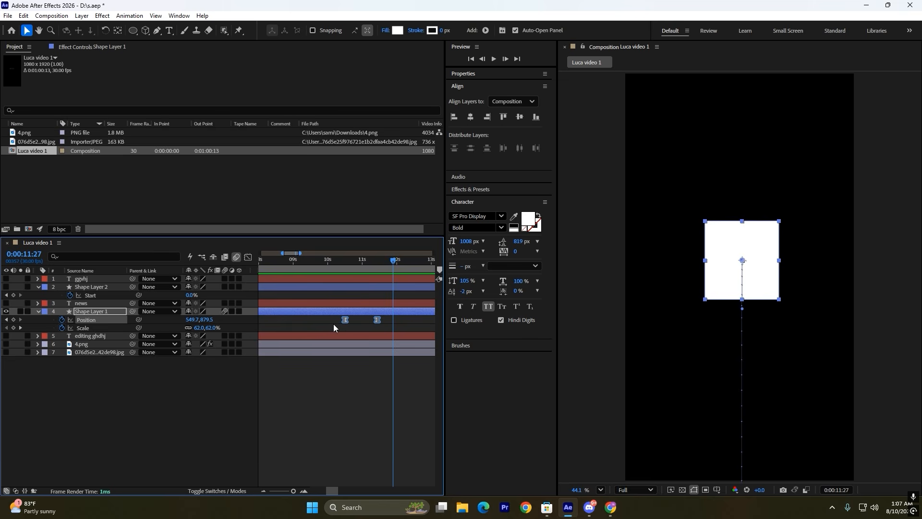
click(247, 258)
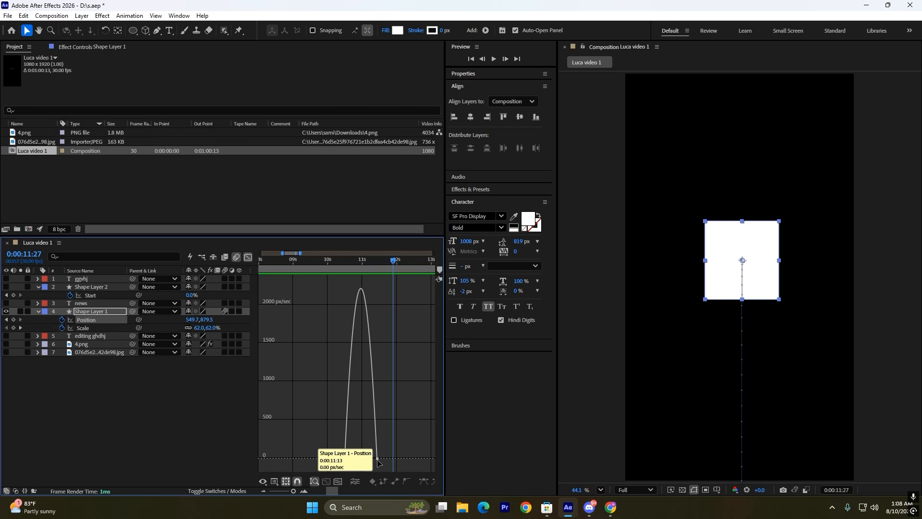
drag(384, 441, 330, 468)
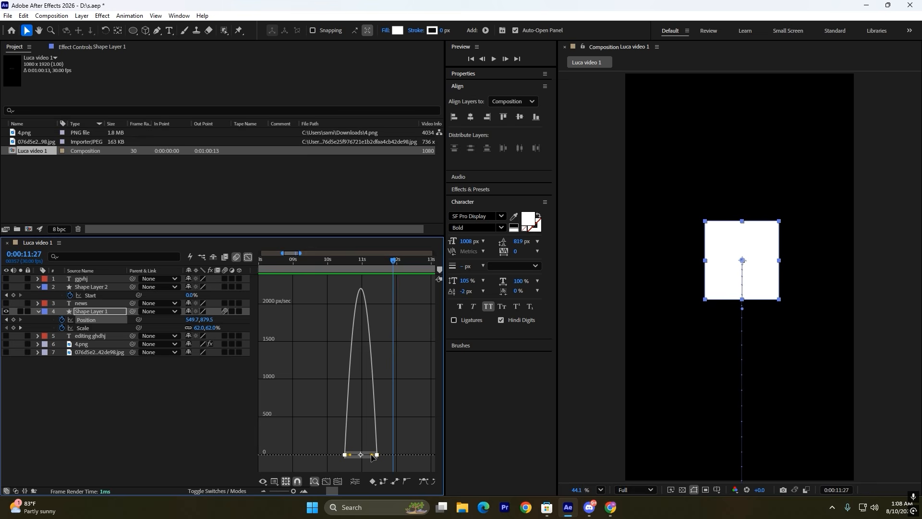
key(f)
- Try an early-peaking and a late-peaking Position speed curve, resetting the curve to Easy Ease after each attempt
drag(389, 454, 290, 460)
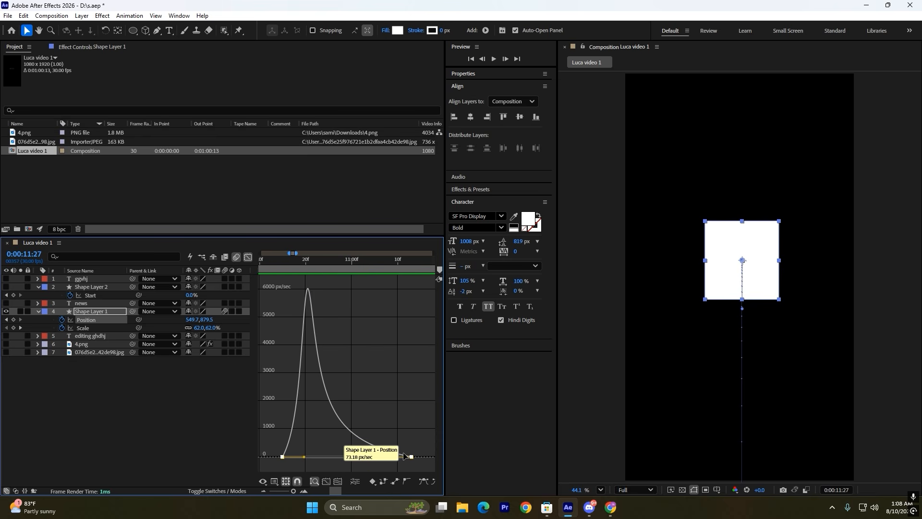
key(ctrl+z)
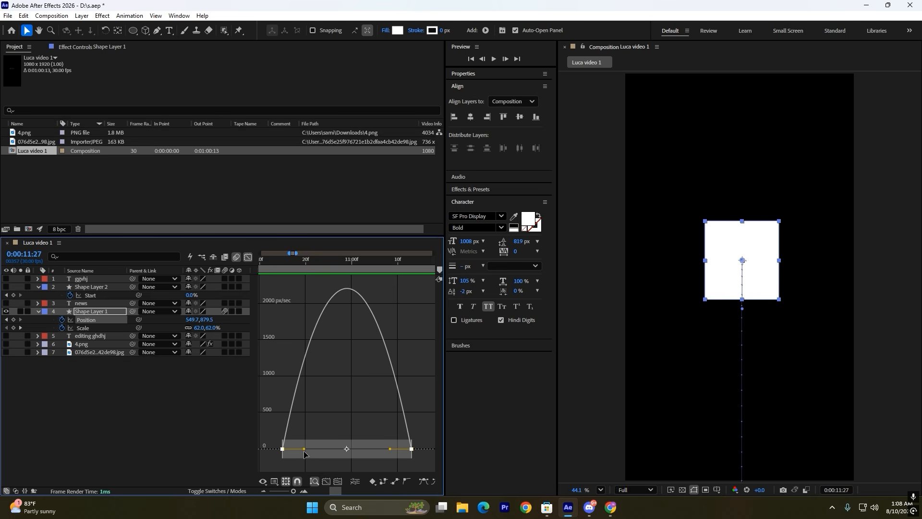
drag(303, 450, 360, 457)
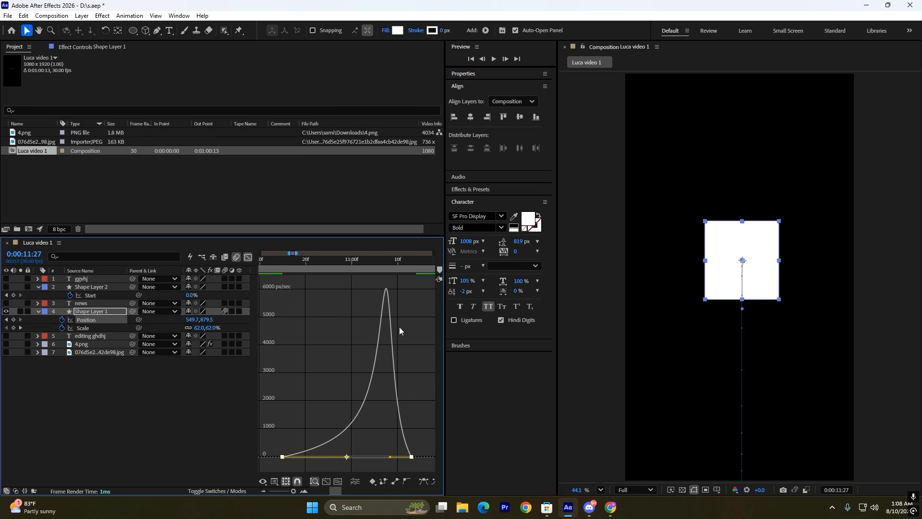
key(F9)
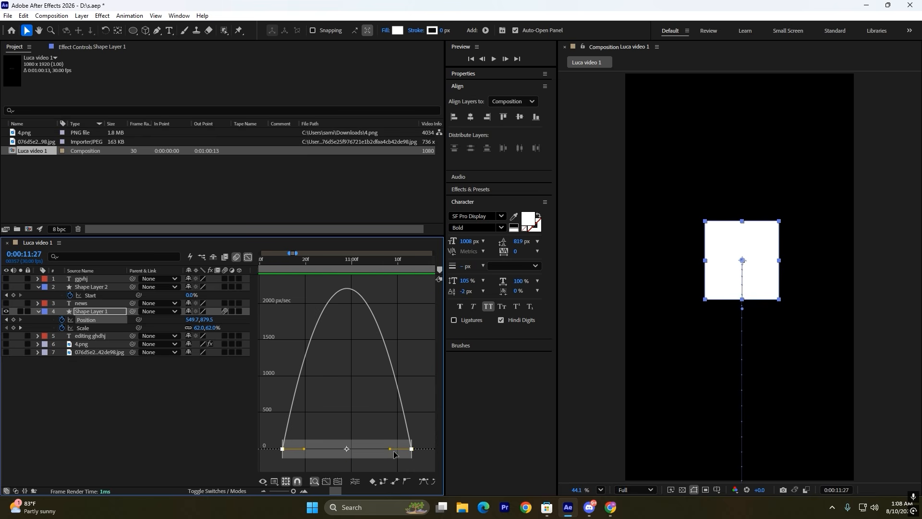
- Try extending the ending Position keyframe's influence toward the start for an early speed peak, undoing each attempt
drag(390, 450, 314, 455)
key(ctrl+z)
drag(390, 448, 306, 459)
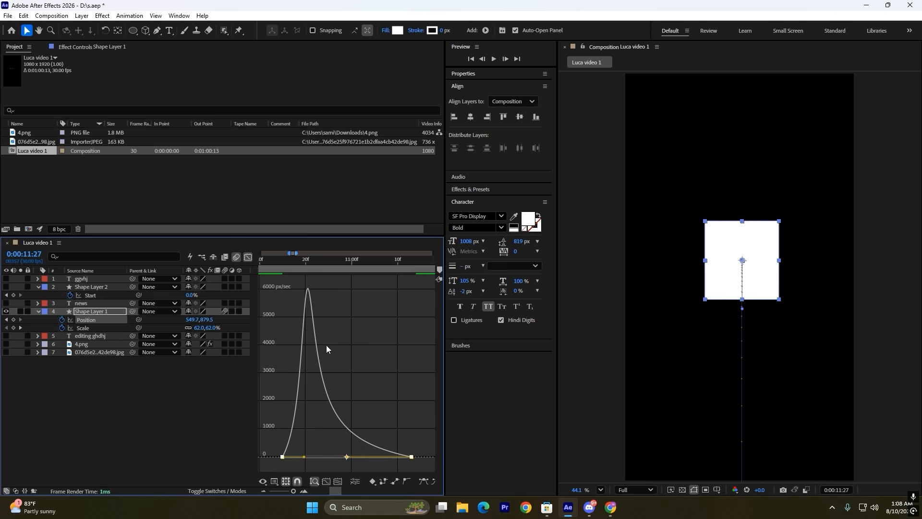
key(ctrl+z)
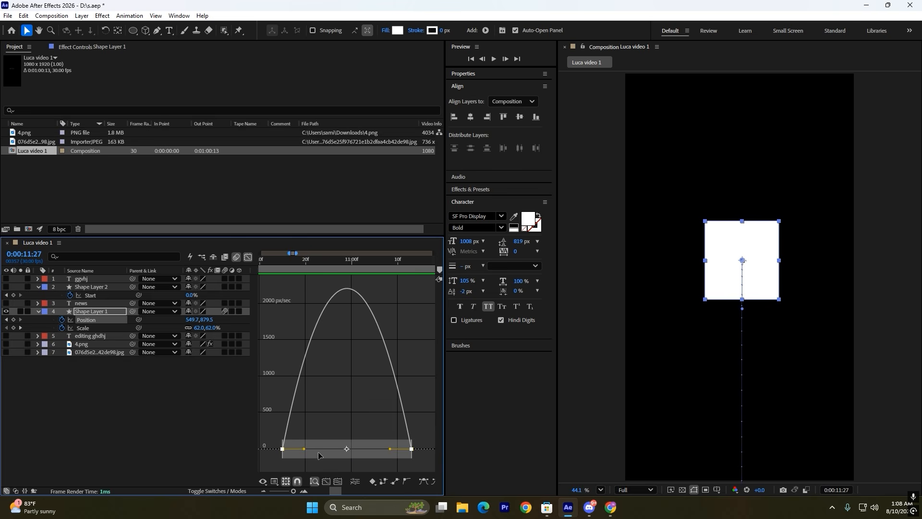
- Try a sharp central speed peak by extending both Position keyframes' influence to the middle, and undo it
drag(306, 448, 353, 464)
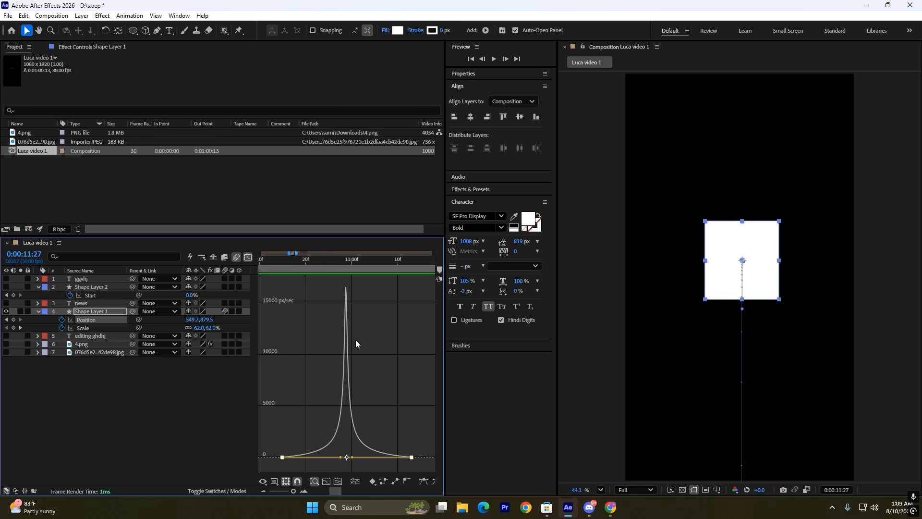
key(ctrl+z)
key(ctrl+z)
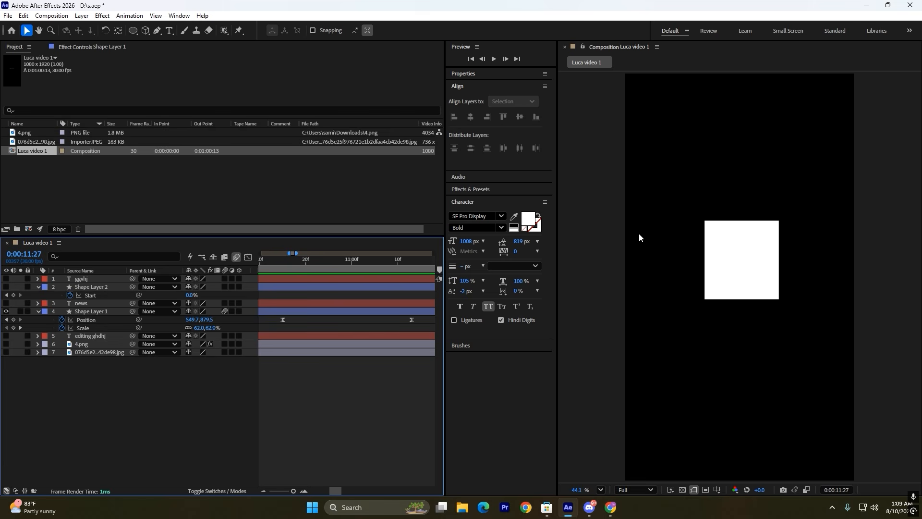
- Add a text layer reading "2026" above the white rectangle
click(743, 248)
click(375, 398)
click(169, 31)
click(716, 191)
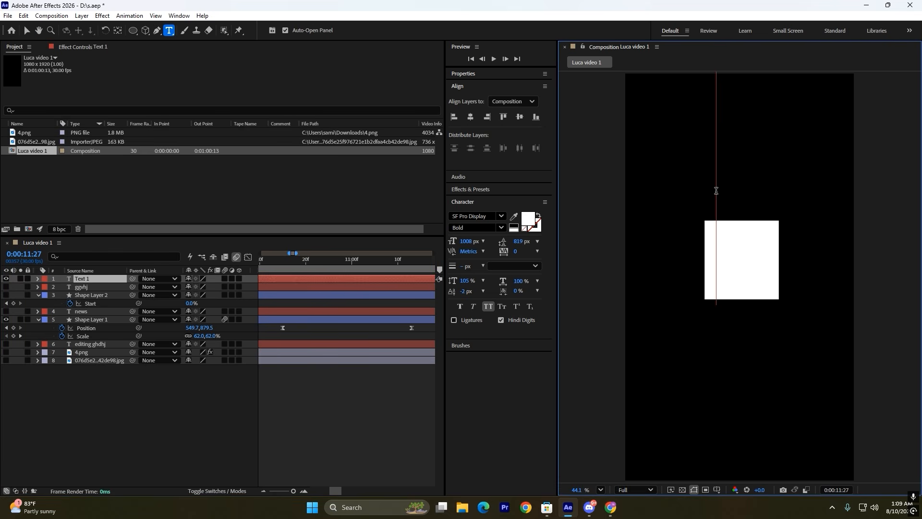
text(2026)
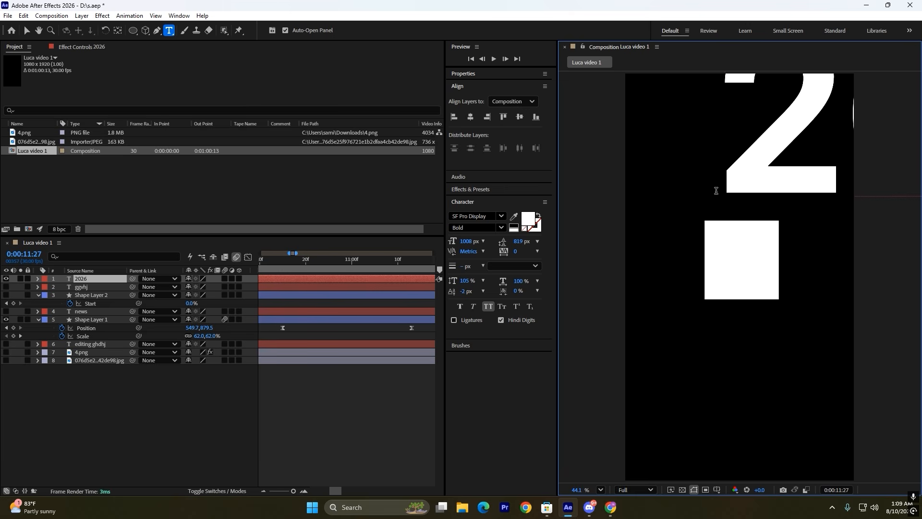
- Scale the "2026" text down to 15% and place it just above the white rectangle
click(28, 32)
key(s)
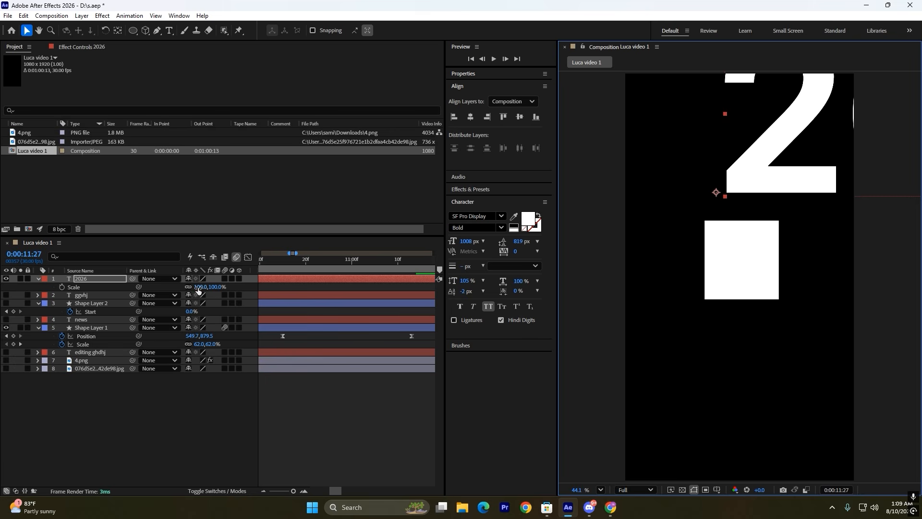
drag(198, 288, 158, 289)
drag(770, 184, 752, 207)
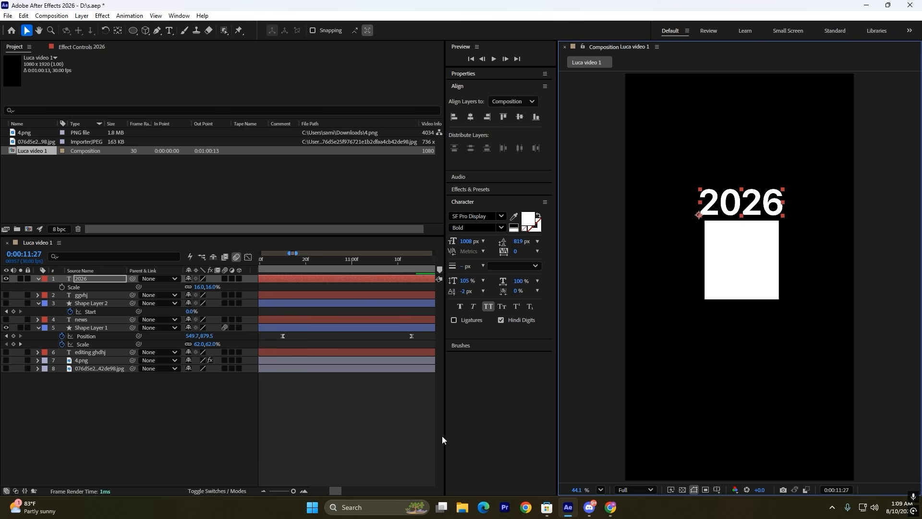
click(365, 411)
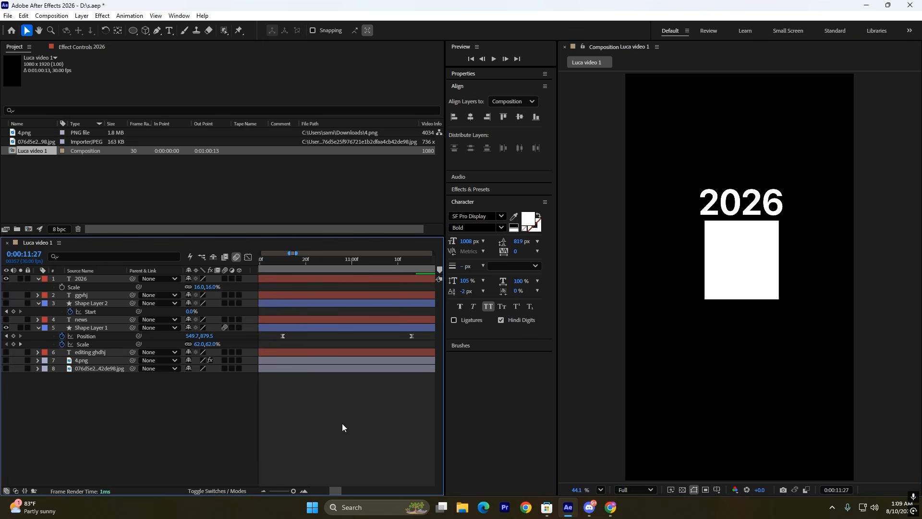
click(750, 214)
drag(202, 291, 200, 292)
- Duplicate the "2026" text below the white rectangle and change the copy's wording to "spain winner"
drag(758, 207, 765, 321)
key(ctrl+d)
double_click(764, 330)
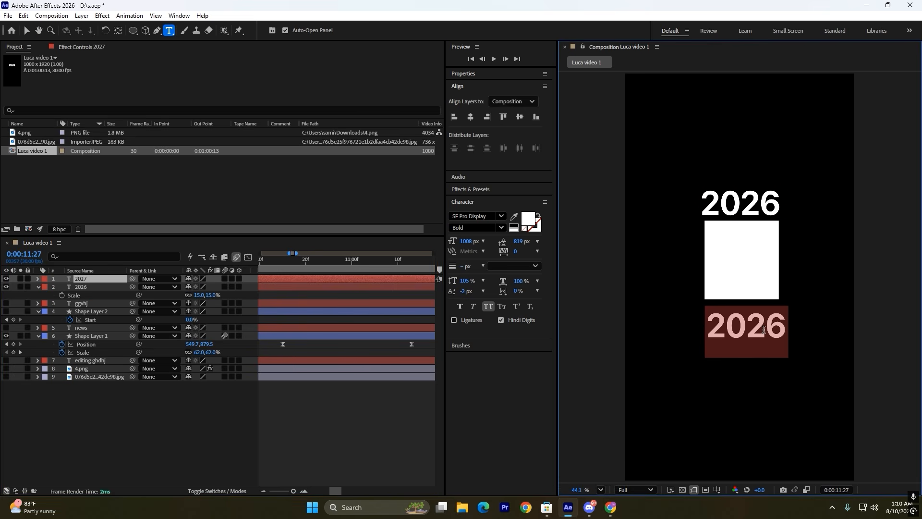
key(BackSpace)
text(spain)
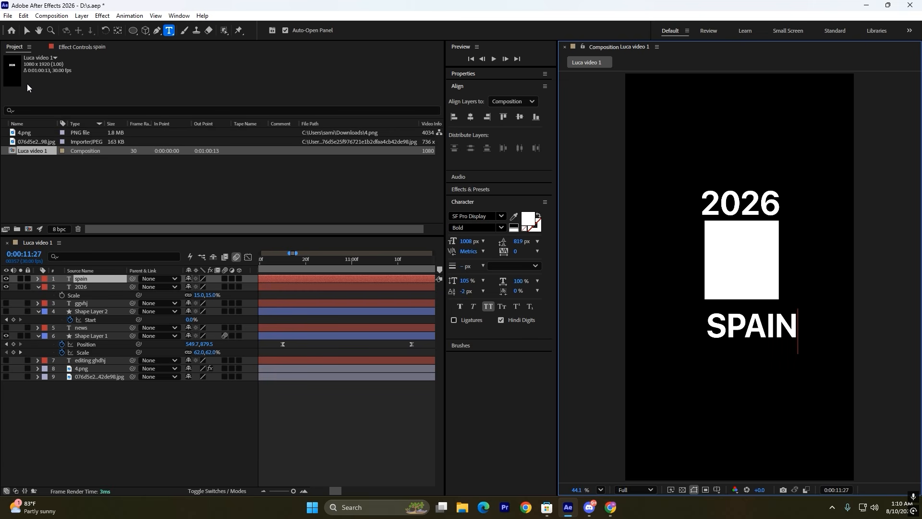
text( winner)
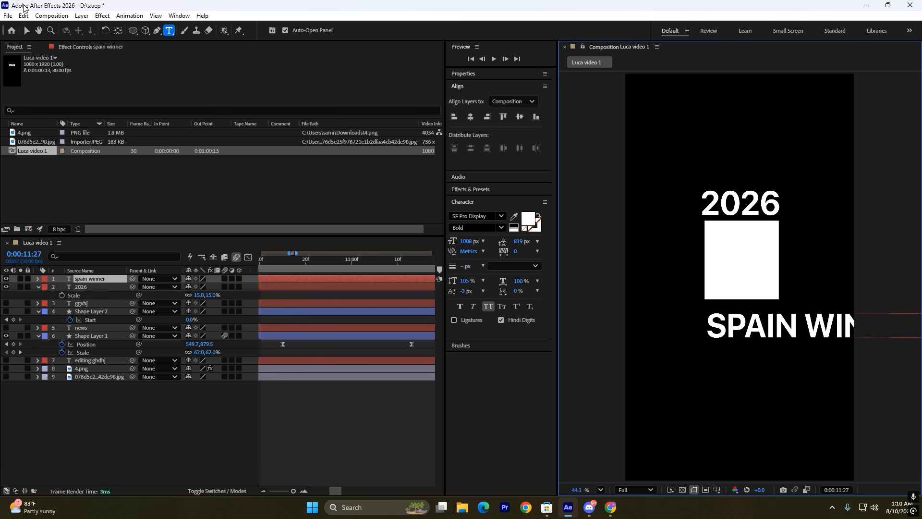
- Set the "spain winner" text's scale to 10% and reduce it further to 4%
click(26, 30)
key(s)
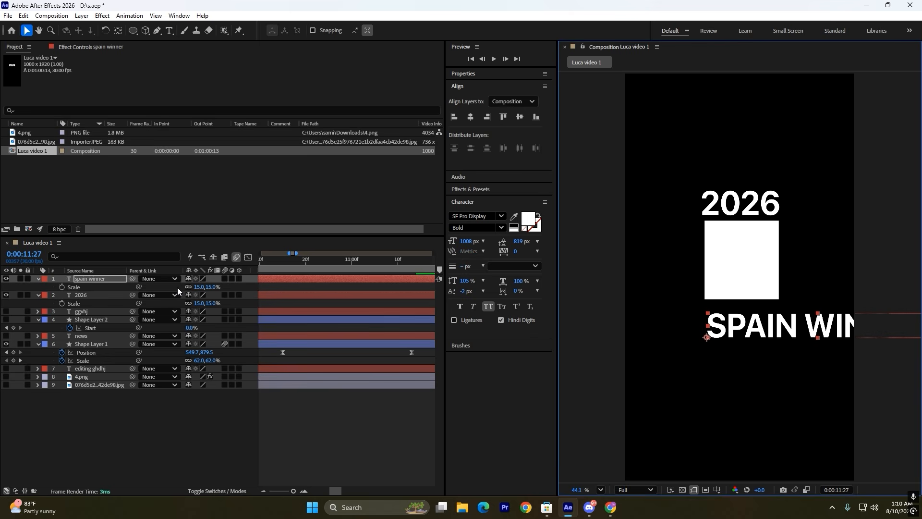
click(195, 287)
text(10)
key(Return)
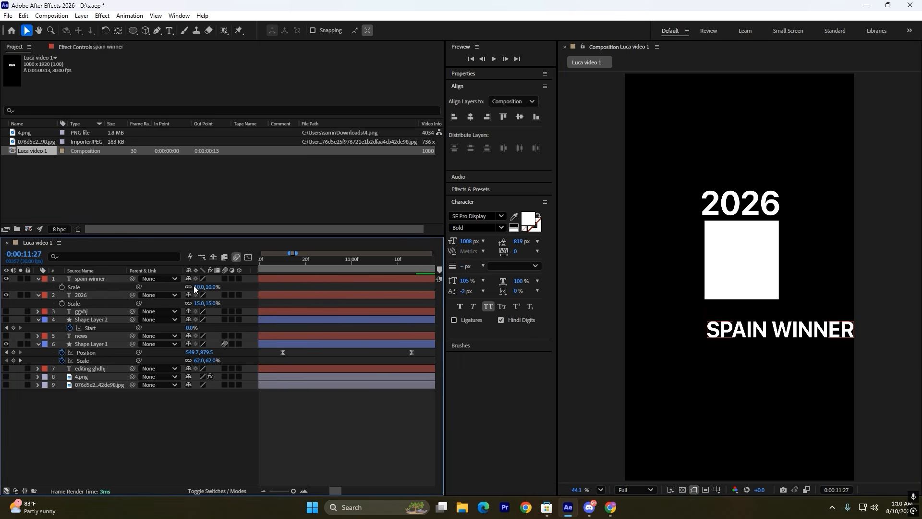
click(194, 287)
text(4)
key(Return)
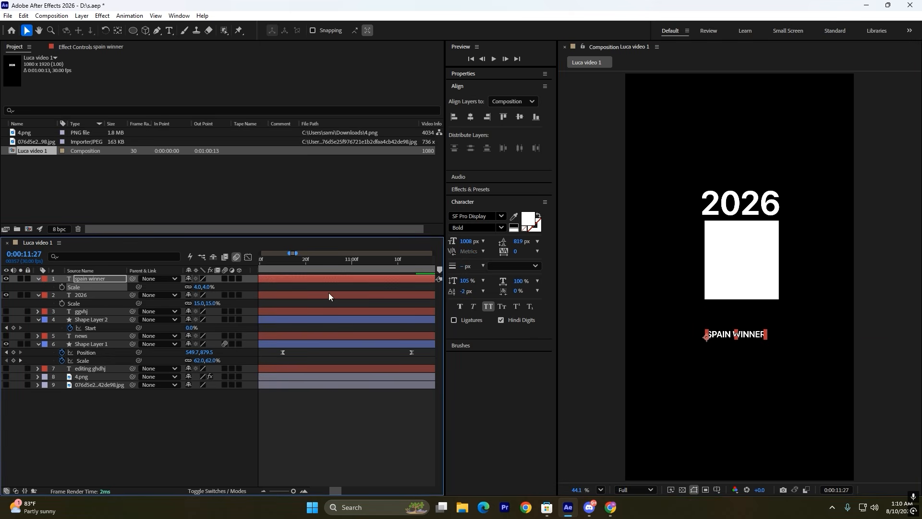
- Place the "spain winner" text centred just beneath the white rectangle and leave its layer selected
drag(765, 335, 763, 313)
click(349, 431)
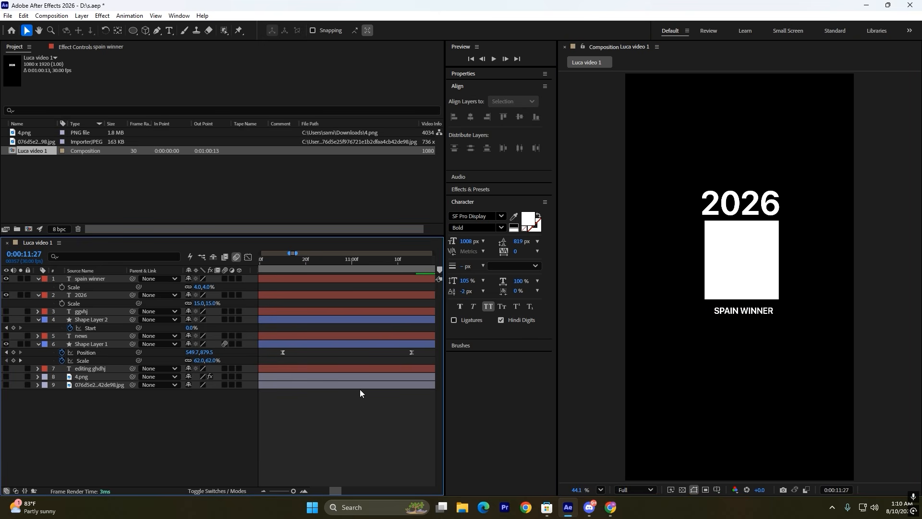
scroll(375, 352, down, 2)
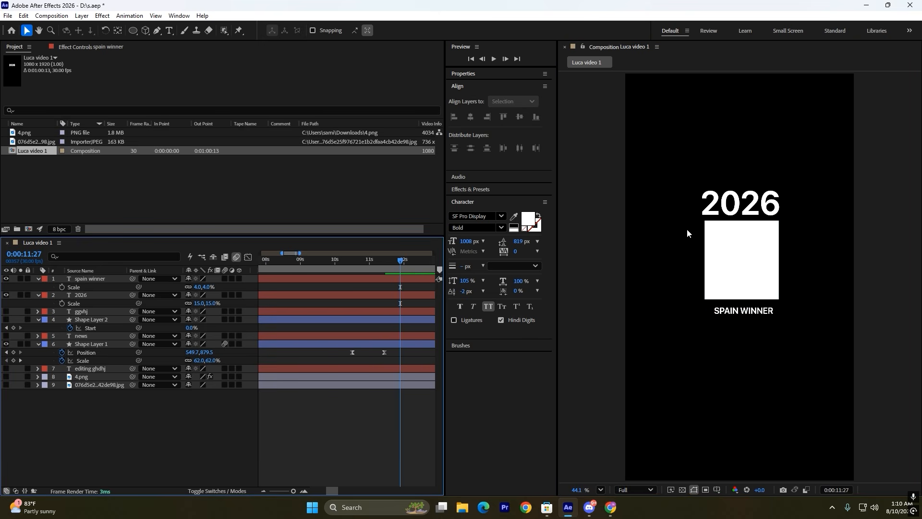
click(752, 316)
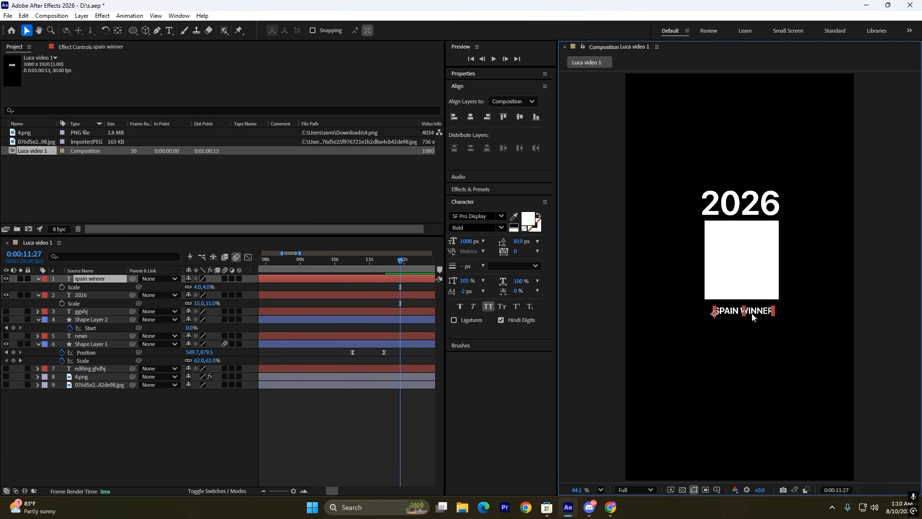
- Nudge the "spain winner" text slightly upward and move the playhead to 0:00:11:13, on the rectangle's second position keyframe
key(Up)
key(Up)
drag(384, 270, 385, 302)
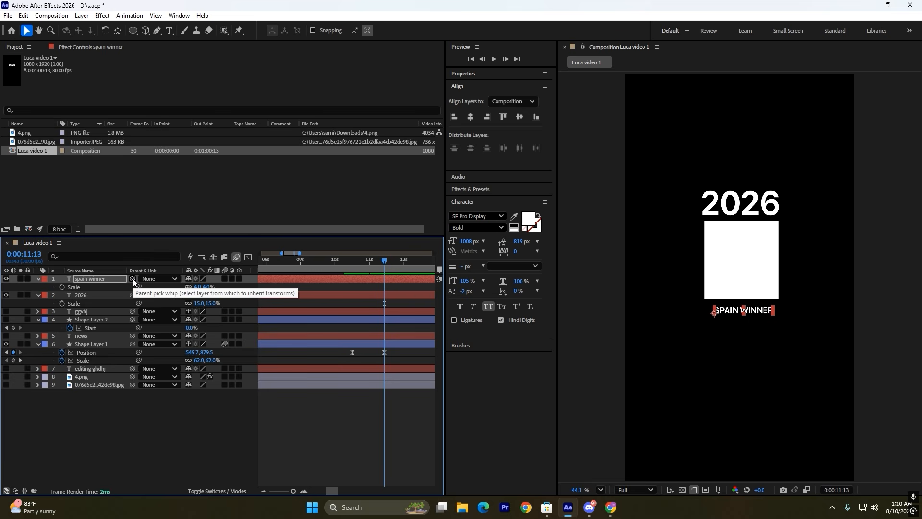
- Parent both the "spain winner" and "2026" text layers to Shape Layer 1, the white rectangle
shift+click(723, 202)
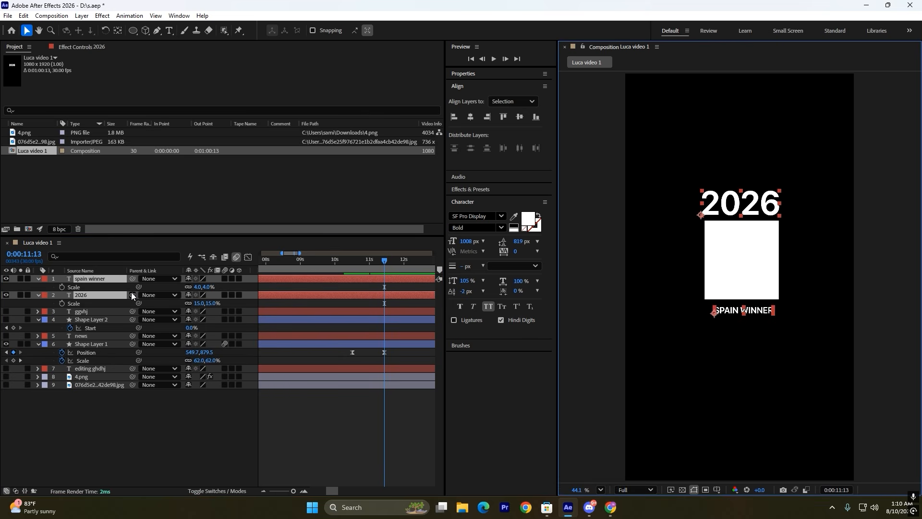
mouse_move(132, 294)
mouse_down()
mouse_move(117, 332)
mouse_move(127, 291)
mouse_up()
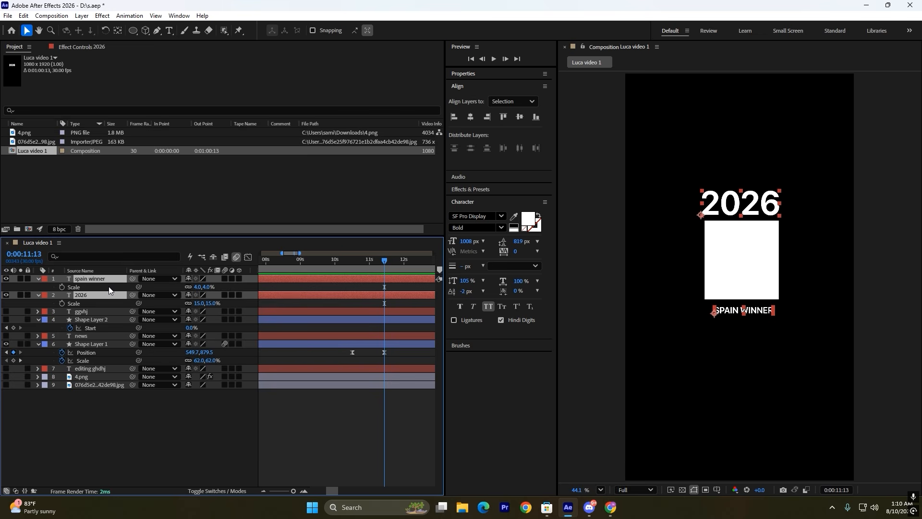
click(94, 279)
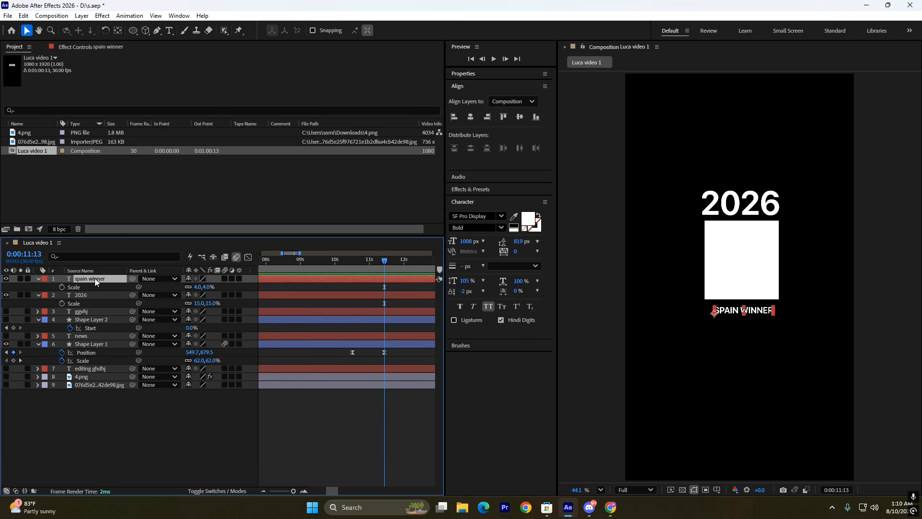
ctrl+click(94, 295)
ctrl+click(93, 294)
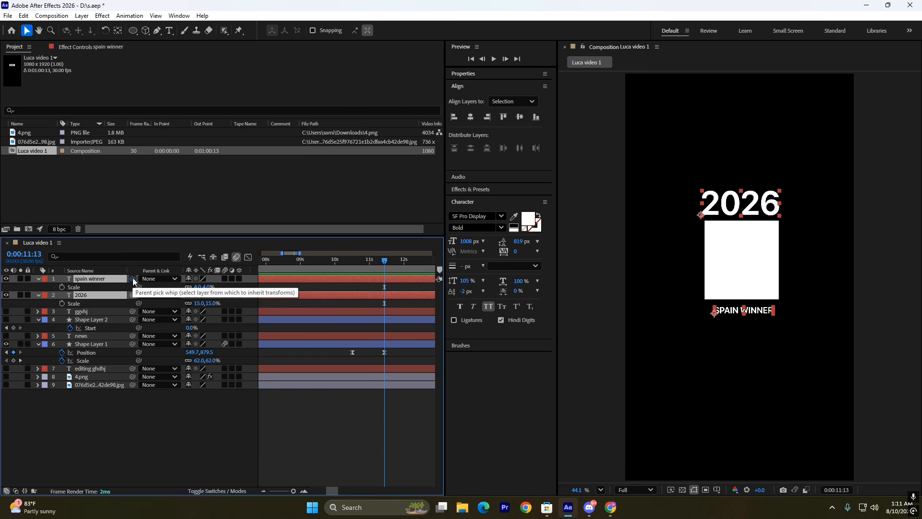
drag(133, 281, 112, 345)
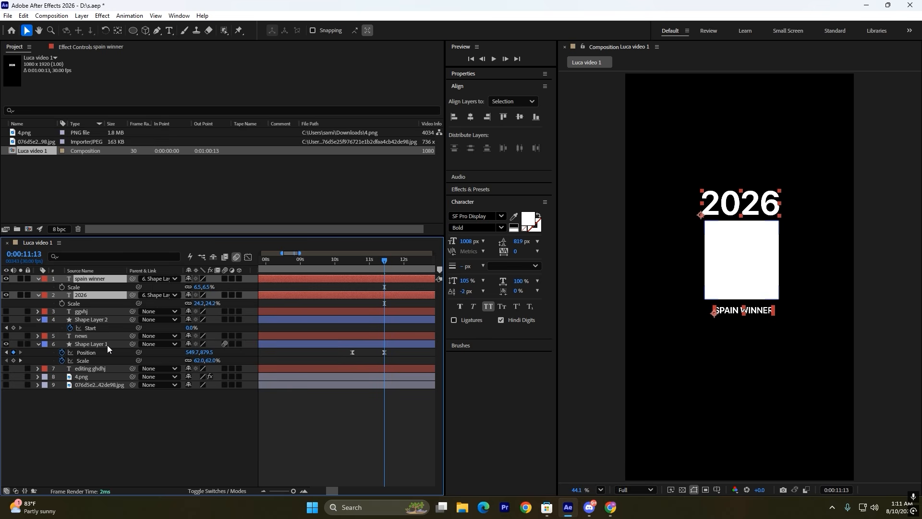
- Preview the rectangle's slide-in with its attached texts from 0:00:09:29, then park the playhead at 0:00:11:23
click(393, 343)
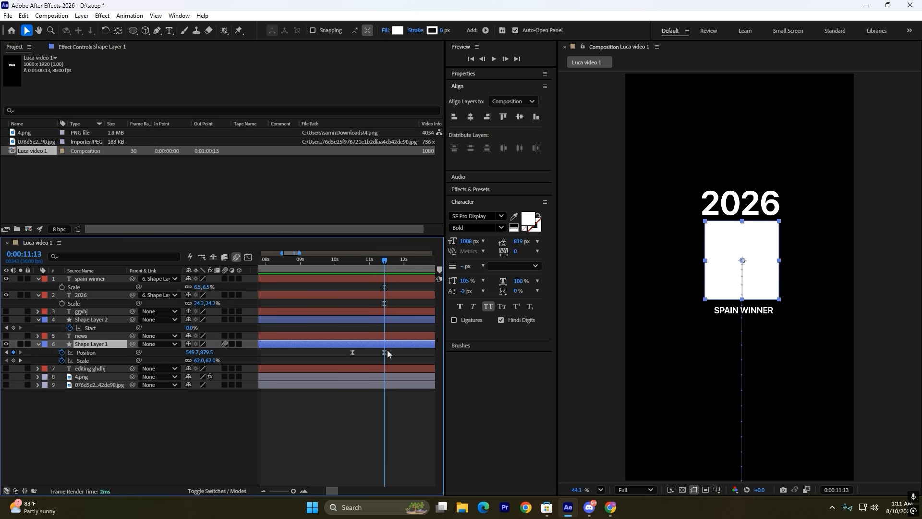
click(334, 266)
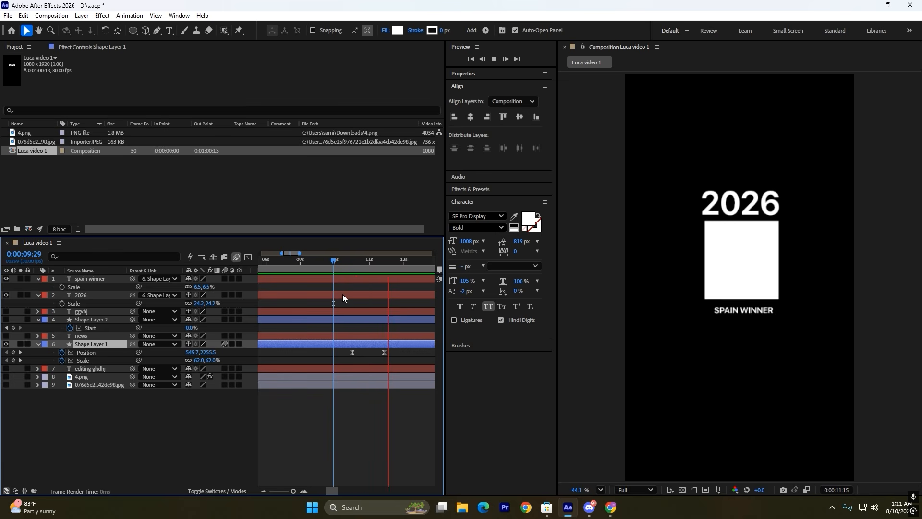
key(space)
drag(383, 263, 395, 350)
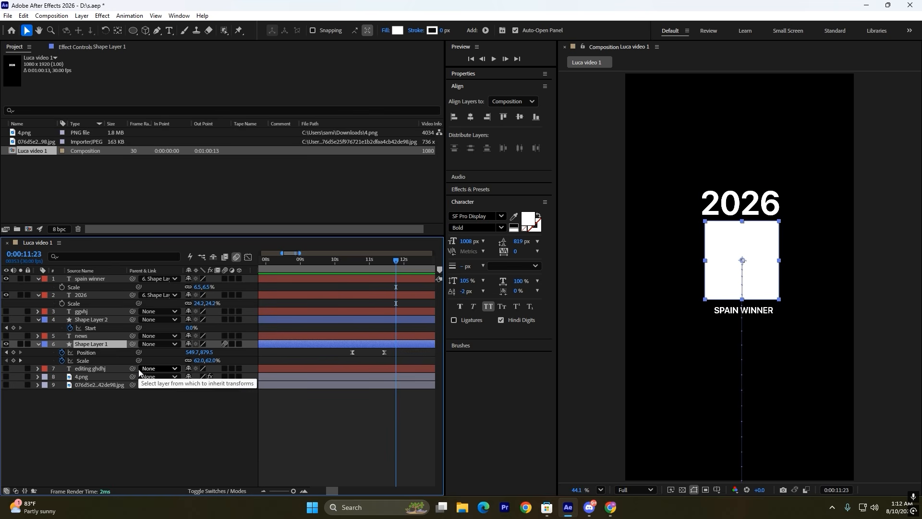
- Examine the timeline's layer switches, its blending mode and track matte columns, and the blending modes offered for a text layer
click(207, 491)
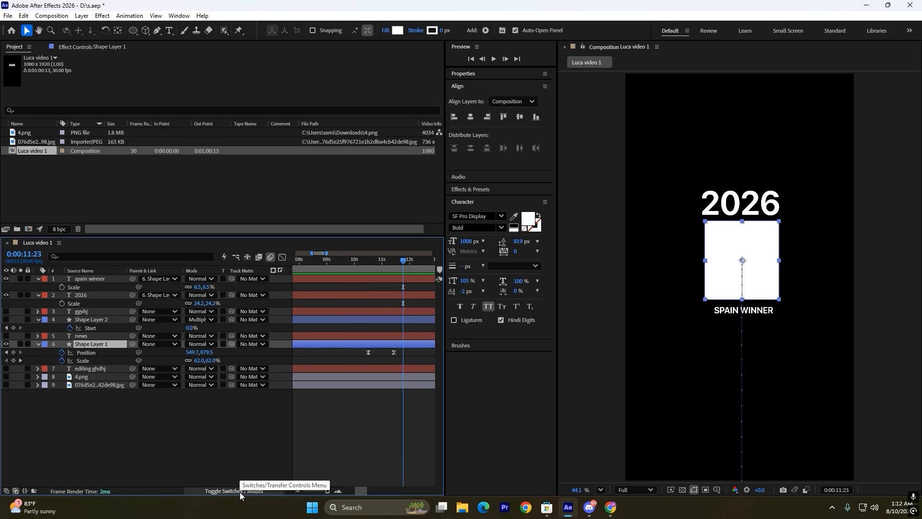
click(215, 492)
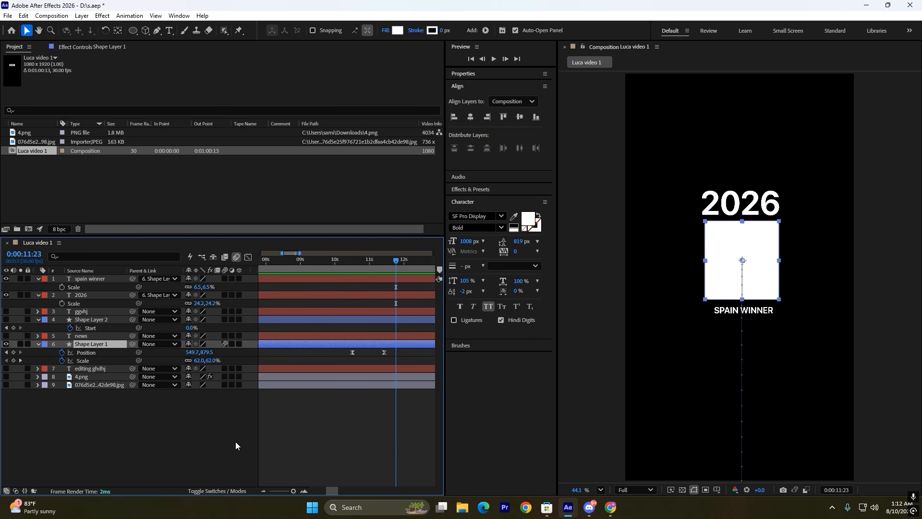
click(237, 491)
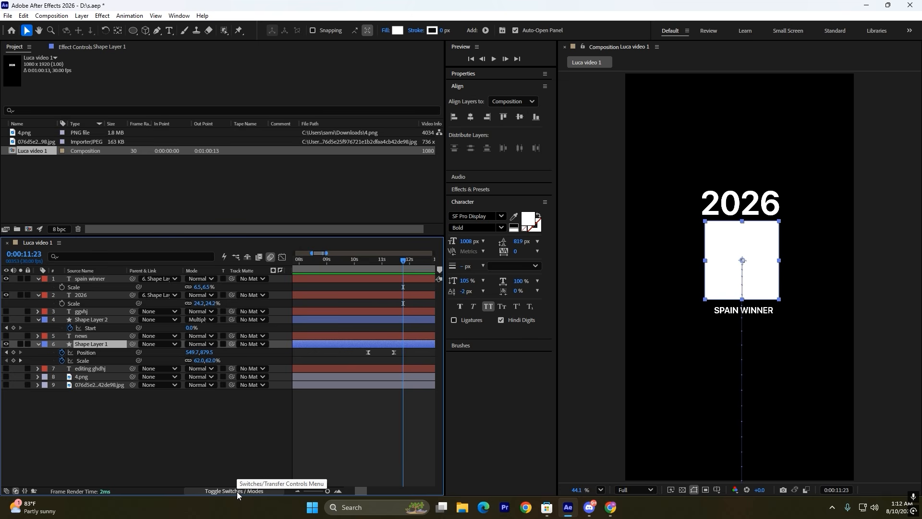
click(195, 281)
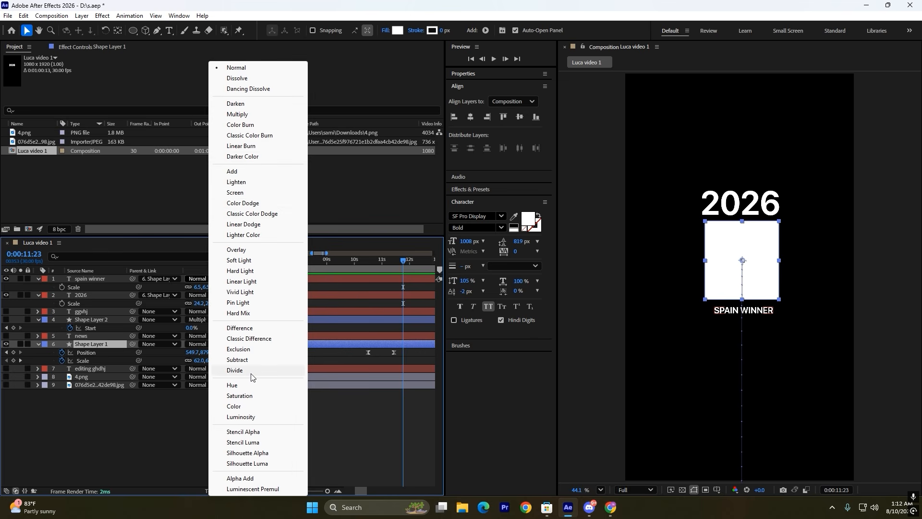
click(215, 441)
click(223, 491)
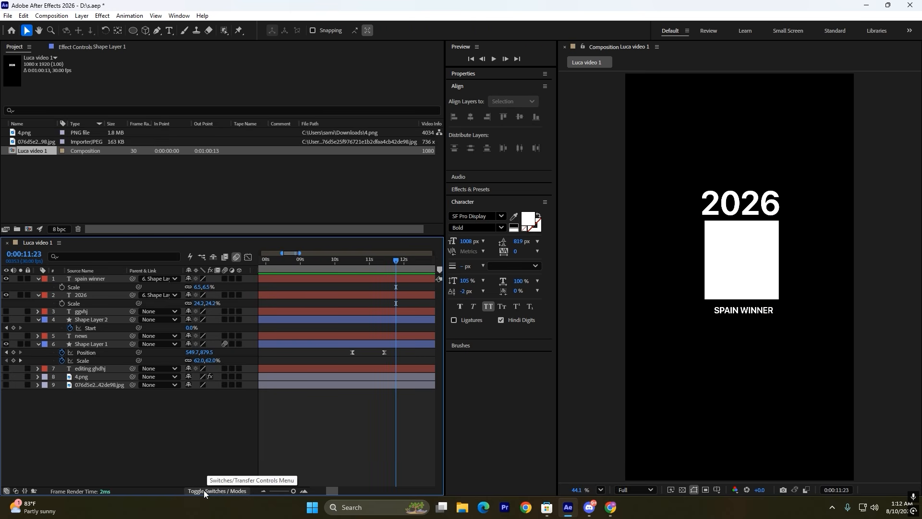
click(239, 279)
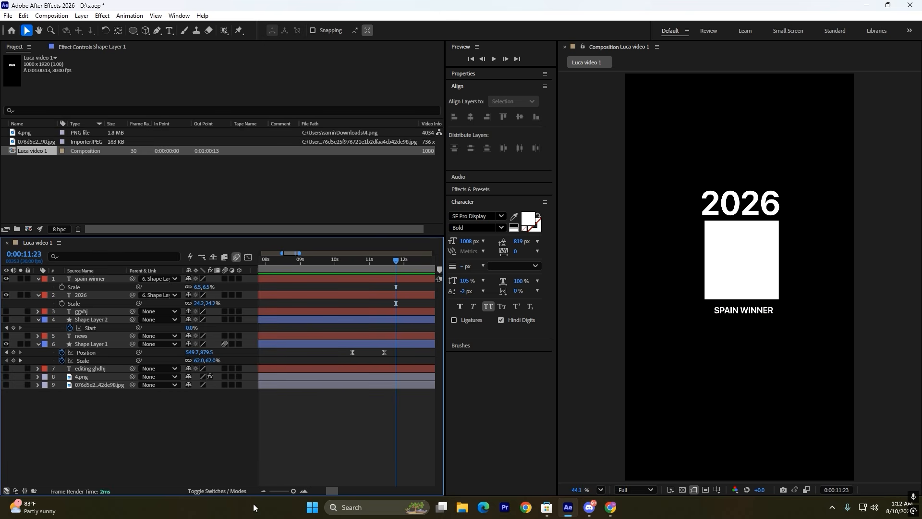
- Show the track matte column and move the blue like_PNG15.png thumbs-up image over the white rectangle
click(243, 491)
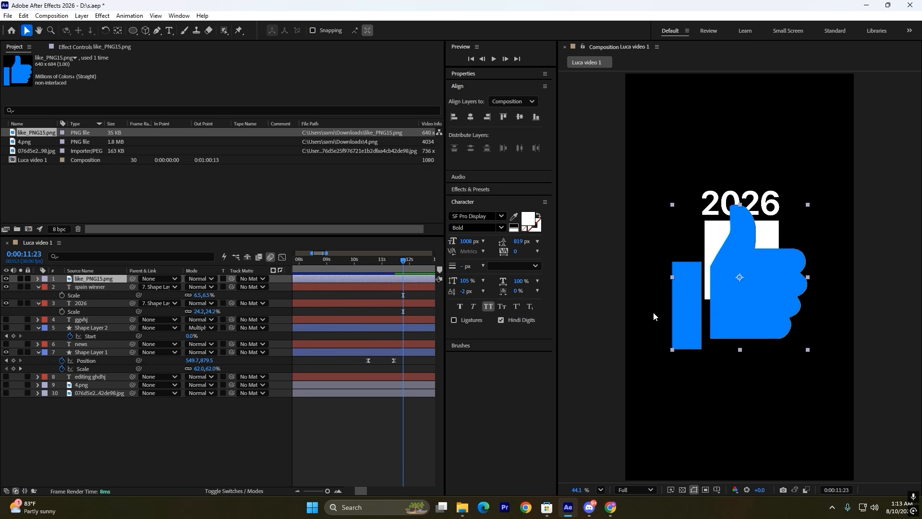
click(746, 303)
drag(746, 303, 725, 415)
click(754, 244)
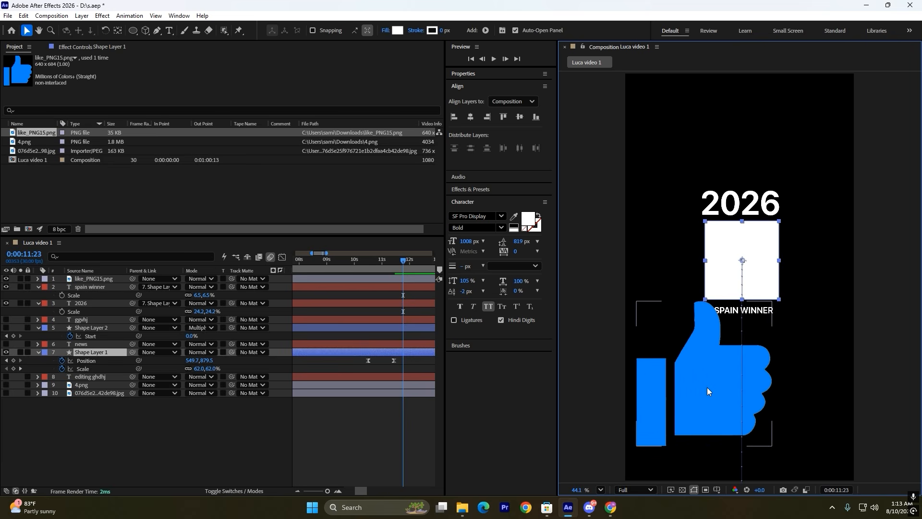
click(686, 393)
drag(713, 382, 730, 260)
- Scale the like_PNG15.png image down to 63% and place it over the lower part of the white rectangle
key(s)
drag(198, 287, 180, 287)
drag(739, 246, 799, 287)
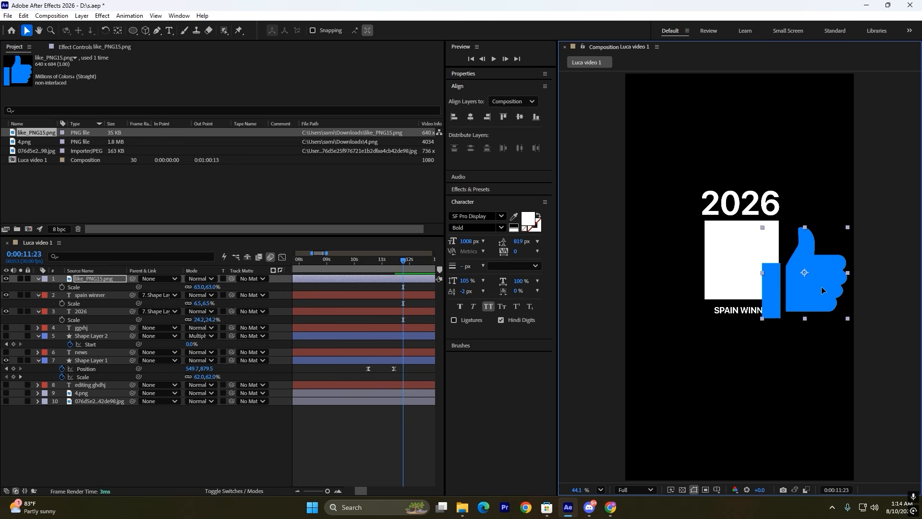
drag(821, 287, 760, 290)
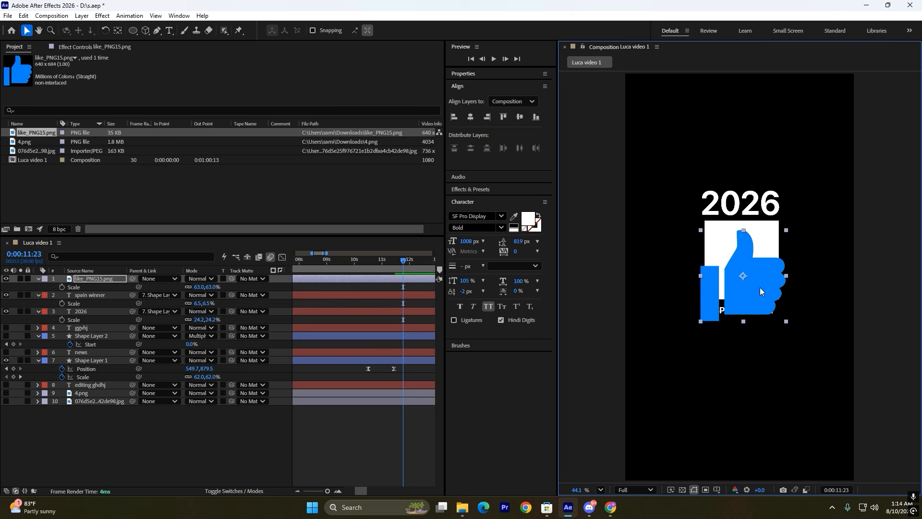
- Set Shape Layer 1 as the track matte of the like_PNG15.png layer
click(356, 431)
click(379, 278)
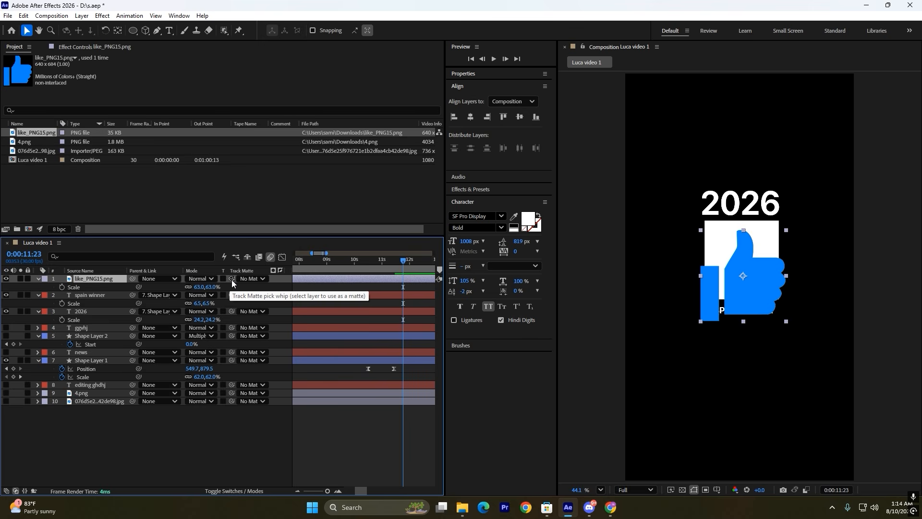
drag(233, 281, 117, 362)
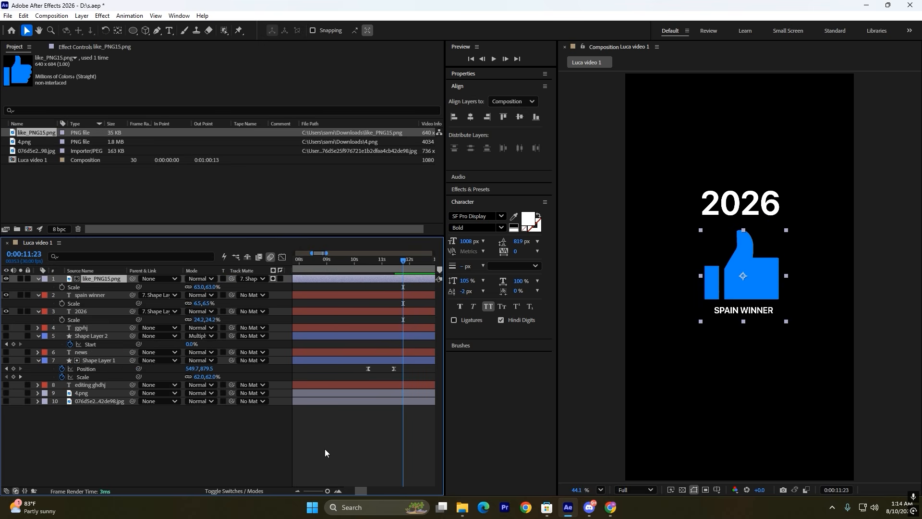
- Turn the visibility of Shape Layer 1 back on and clear the layer selection
click(105, 360)
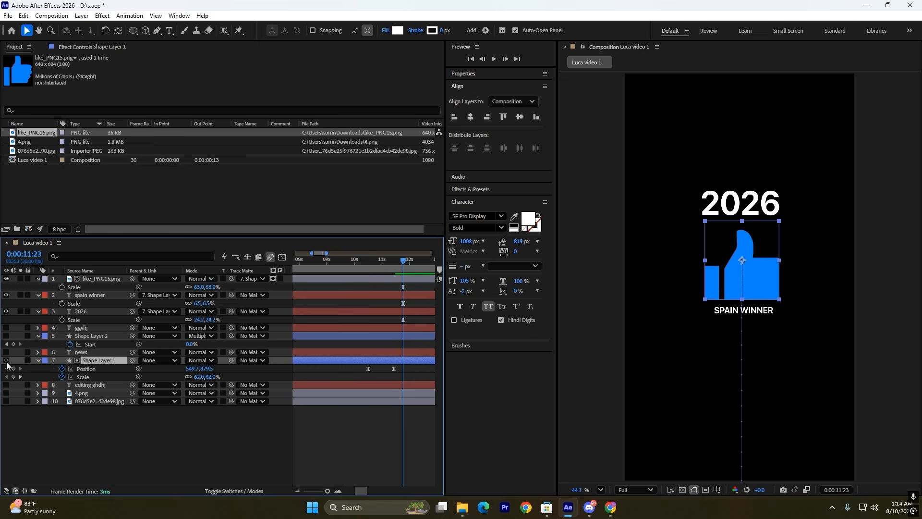
click(7, 360)
click(345, 378)
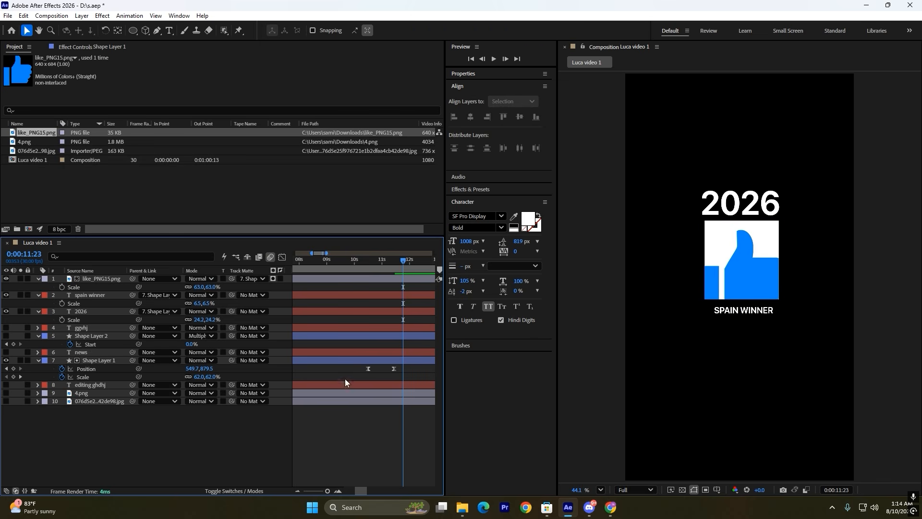
- Move the matted like_PNG15.png image around, and leave the thumb slightly low and near the centre of the rectangle
click(403, 281)
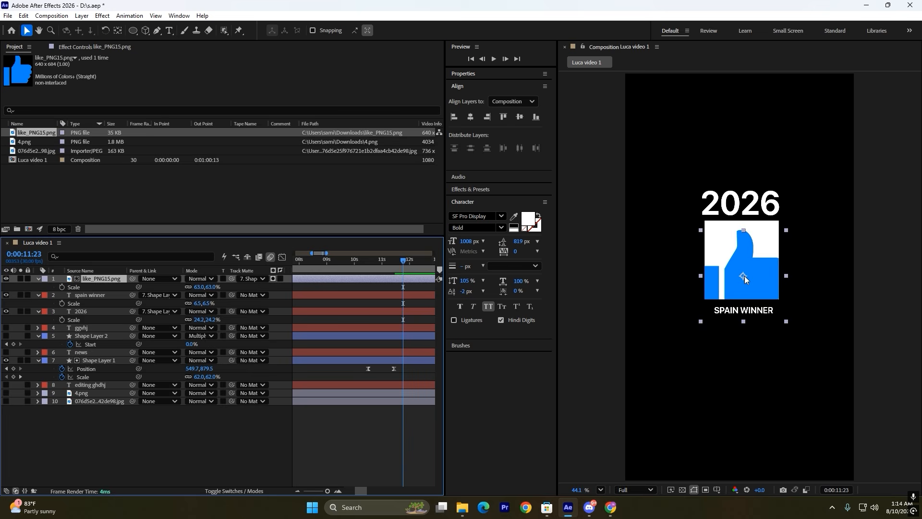
drag(744, 276, 698, 195)
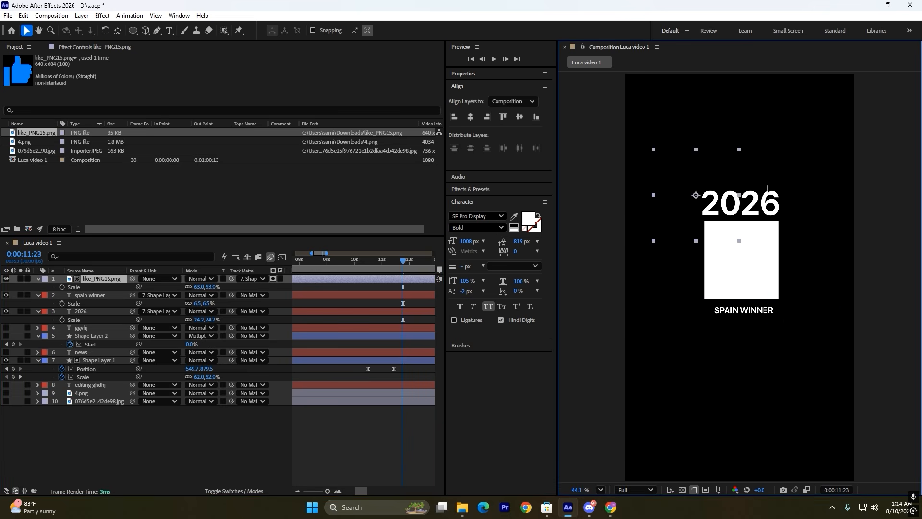
drag(768, 185, 758, 290)
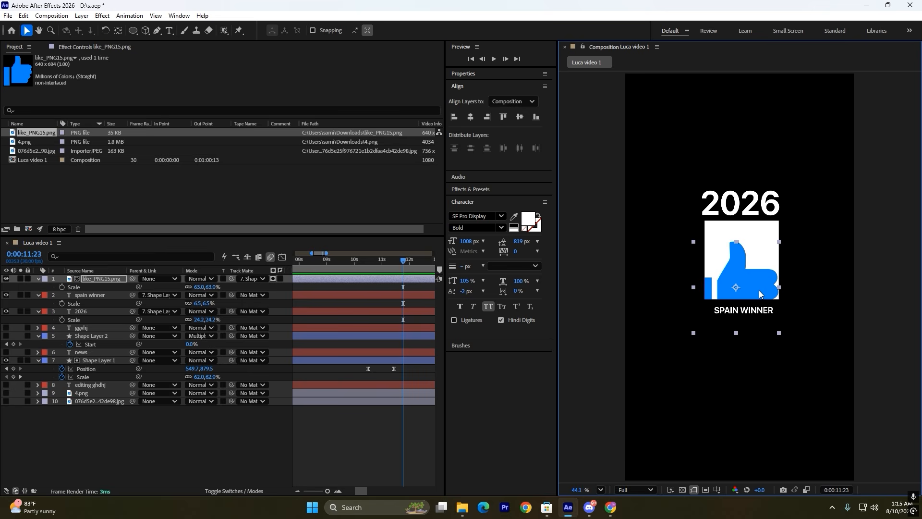
drag(758, 292, 761, 295)
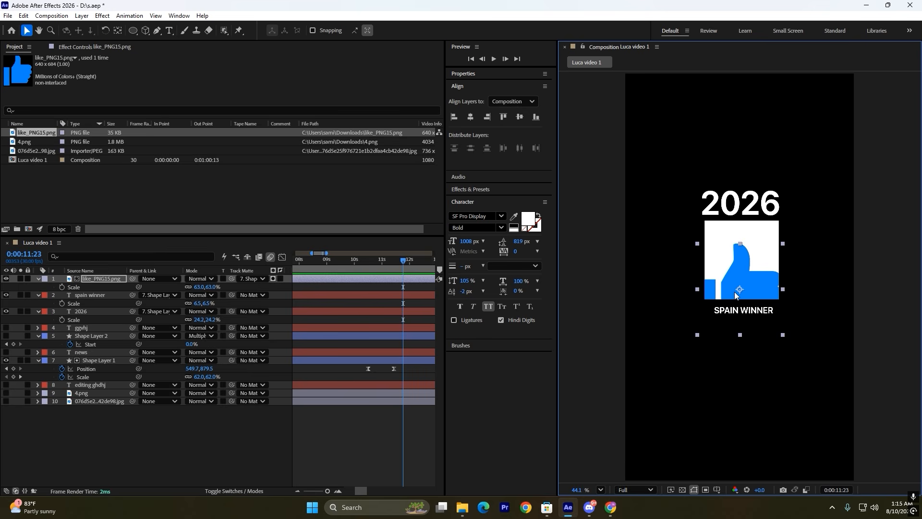
drag(754, 281, 755, 277)
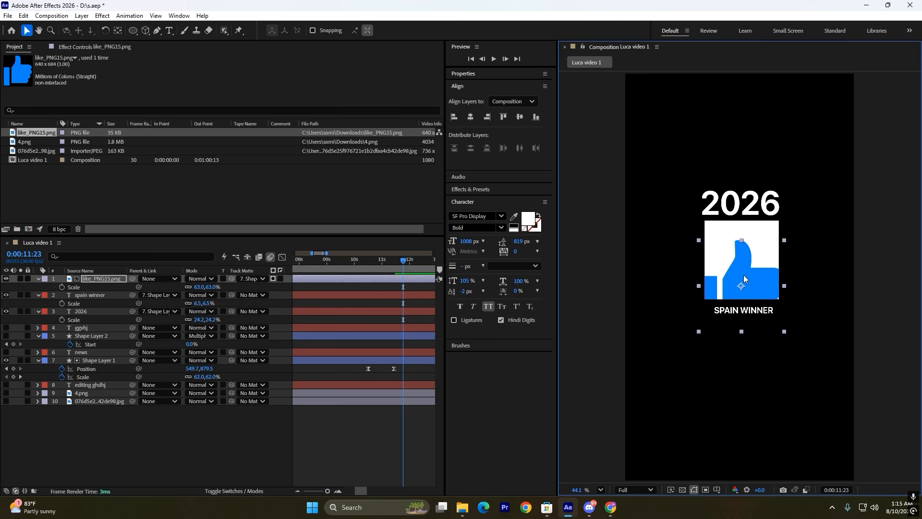
drag(737, 273, 741, 276)
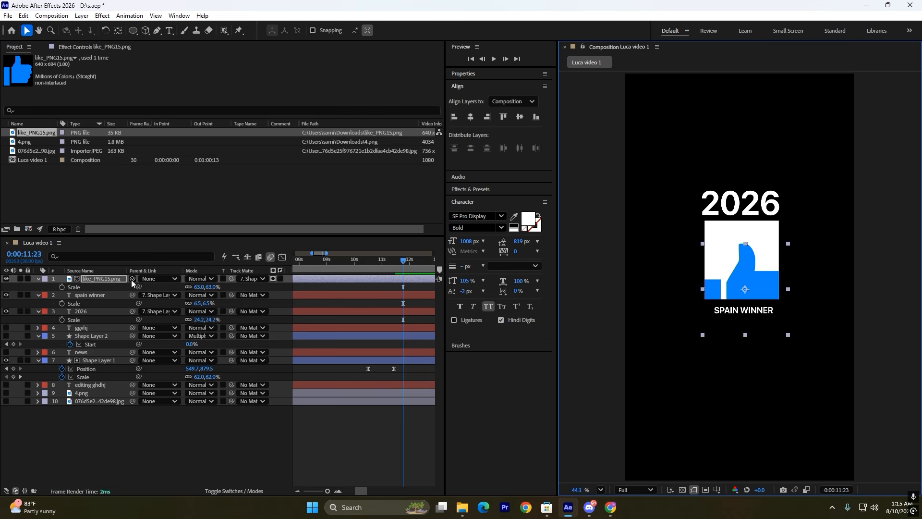
- Parent the like_PNG15.png layer to Shape Layer 1 and preview the slide-in from 0:00:09:22
drag(131, 279, 114, 361)
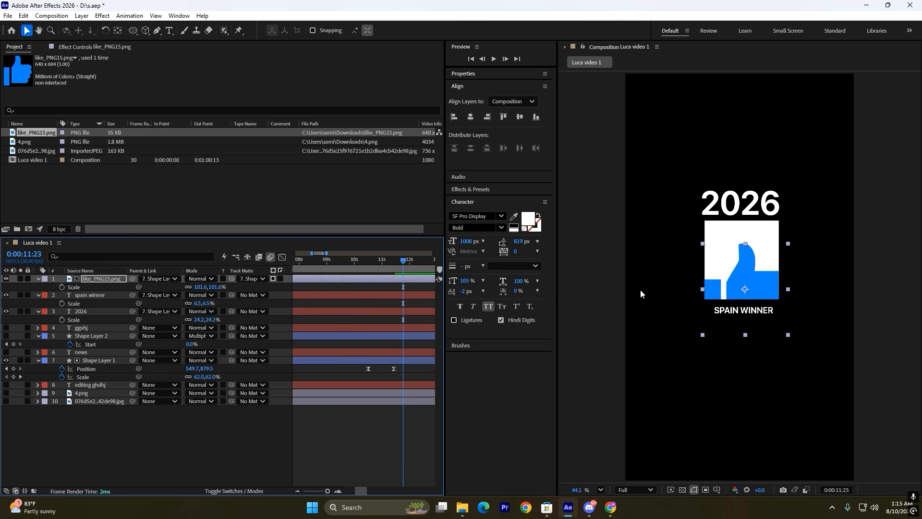
drag(395, 264, 349, 279)
key(space)
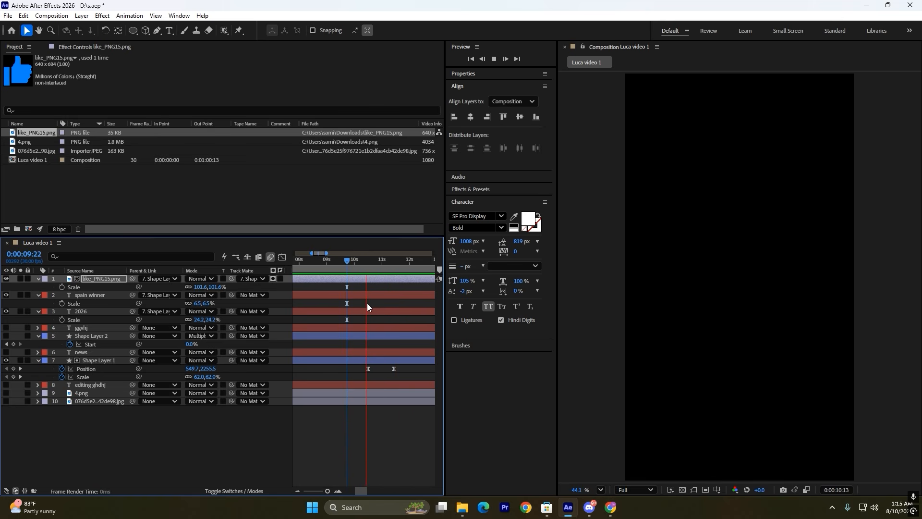
key(space)
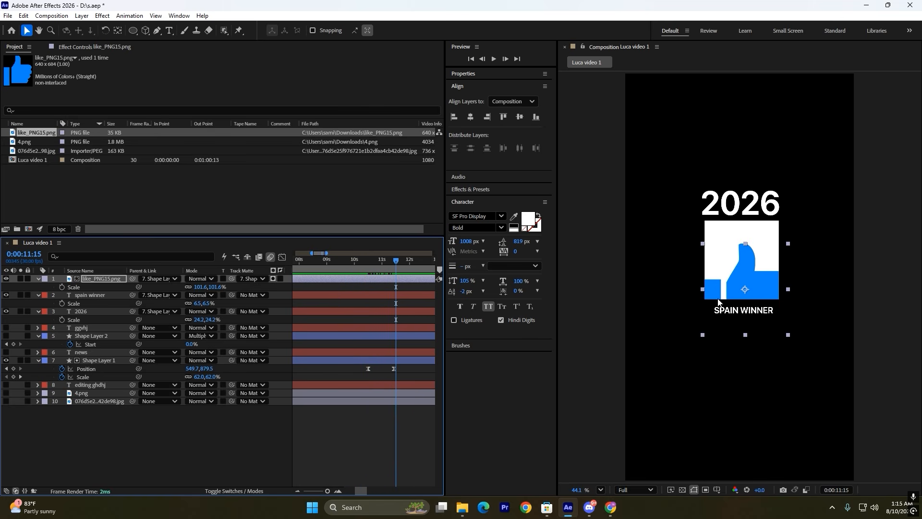
- Show the layer switches in the timeline and make the like_PNG15.png layer a 3D layer
click(356, 360)
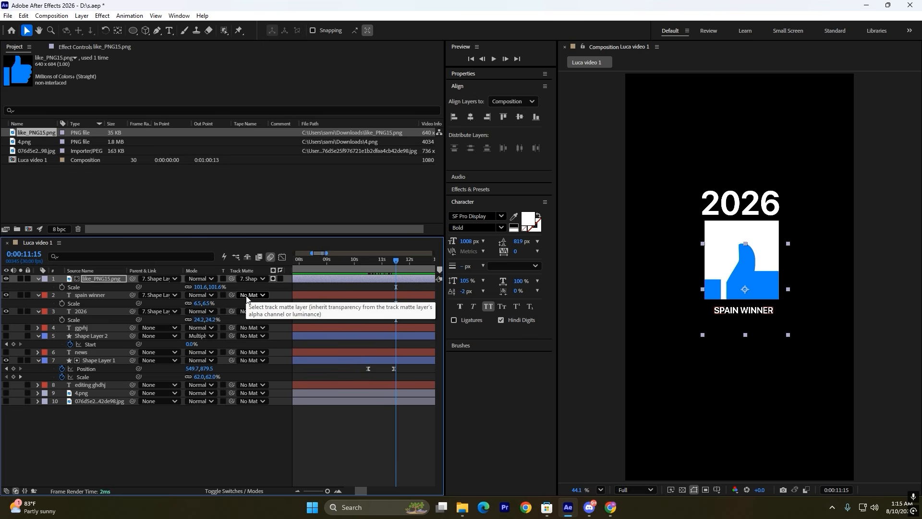
click(221, 490)
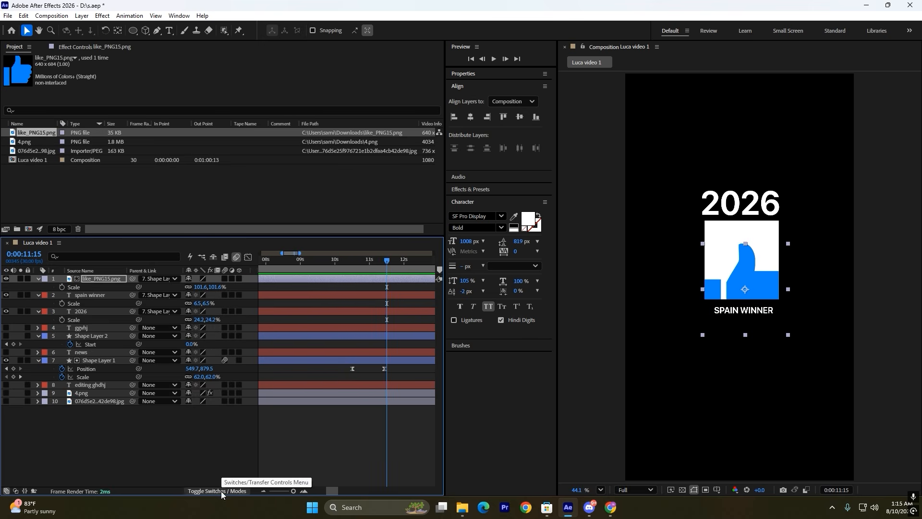
click(239, 279)
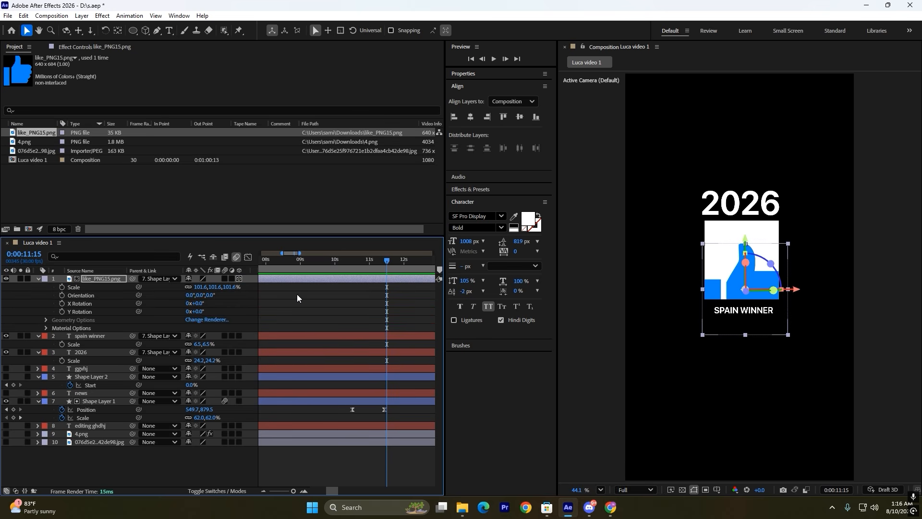
- Make the spain winner, 2026 and ggvhj text layers 3D layers and clear the layer selection
click(239, 287)
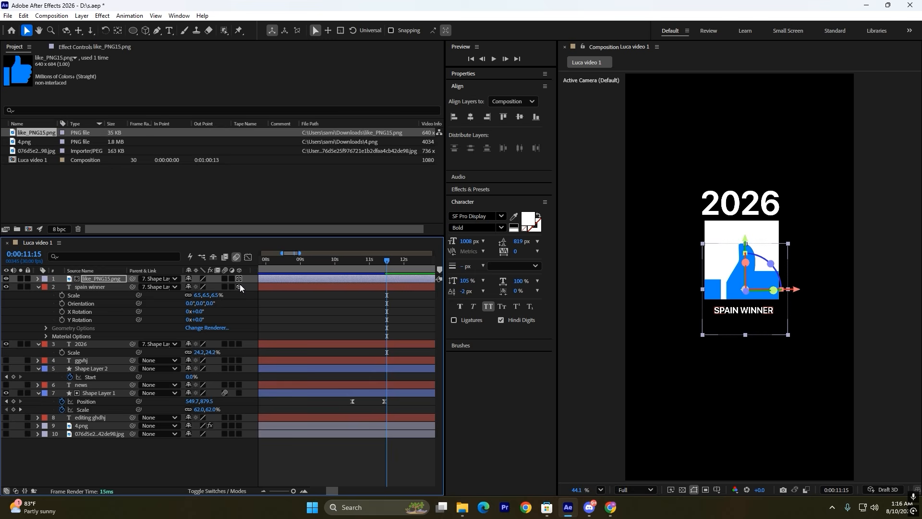
click(239, 344)
click(239, 401)
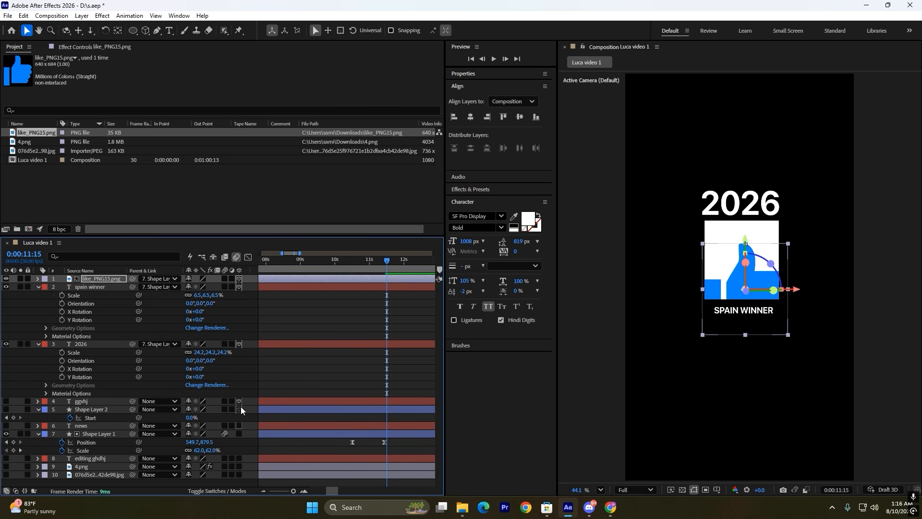
click(290, 321)
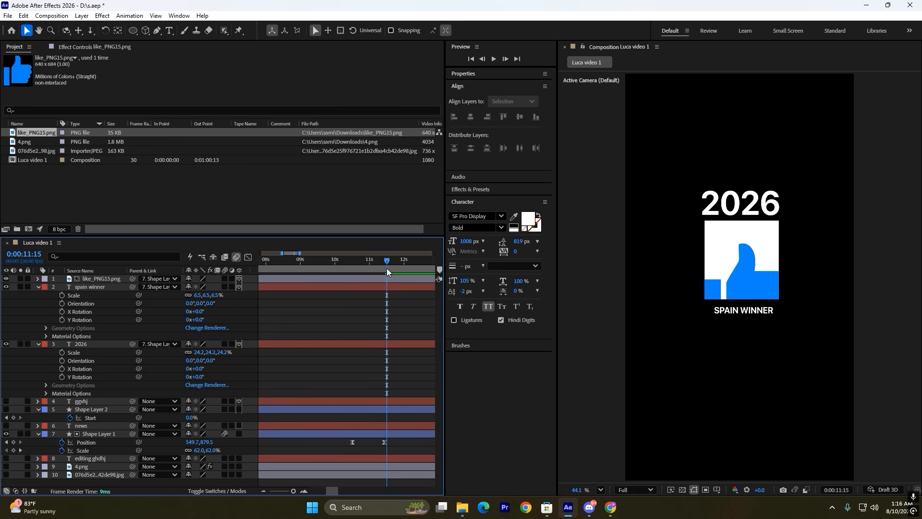
- Move the current time to 0:00:10:26 and collapse the expanded properties of all layers
drag(385, 266, 364, 290)
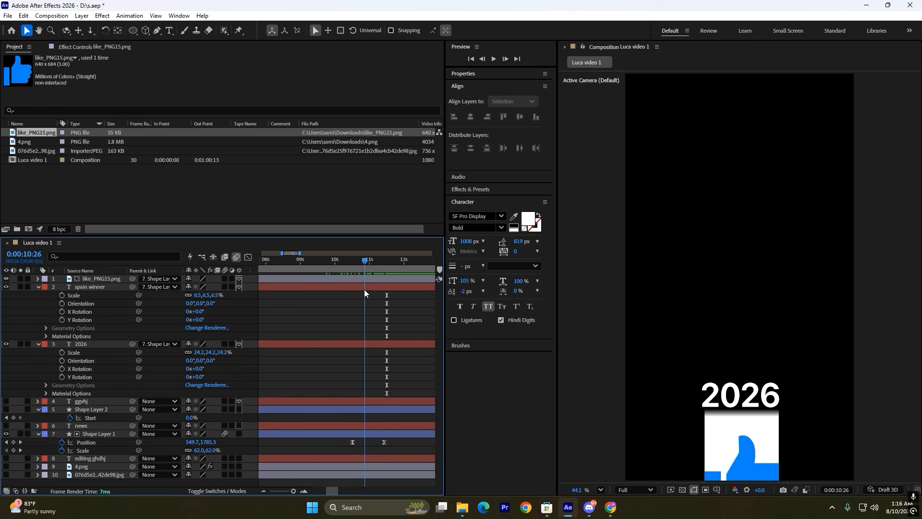
click(362, 433)
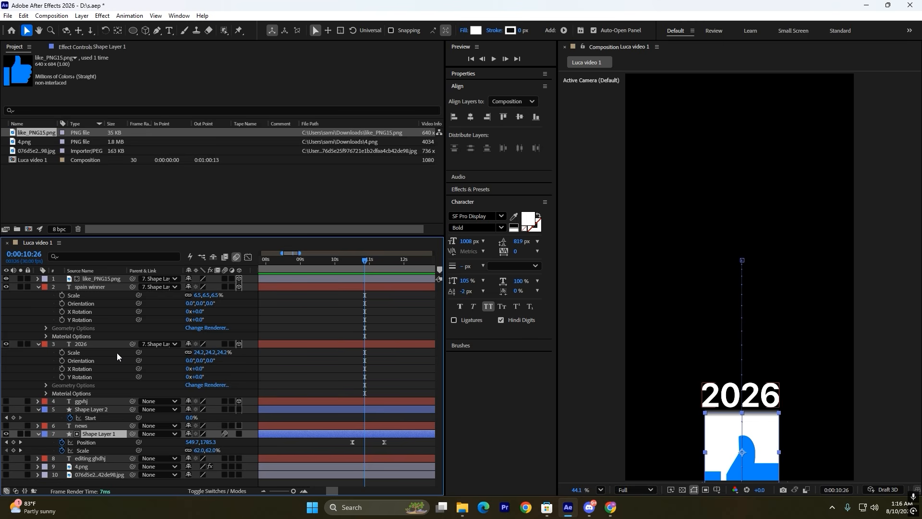
click(292, 289)
key(u)
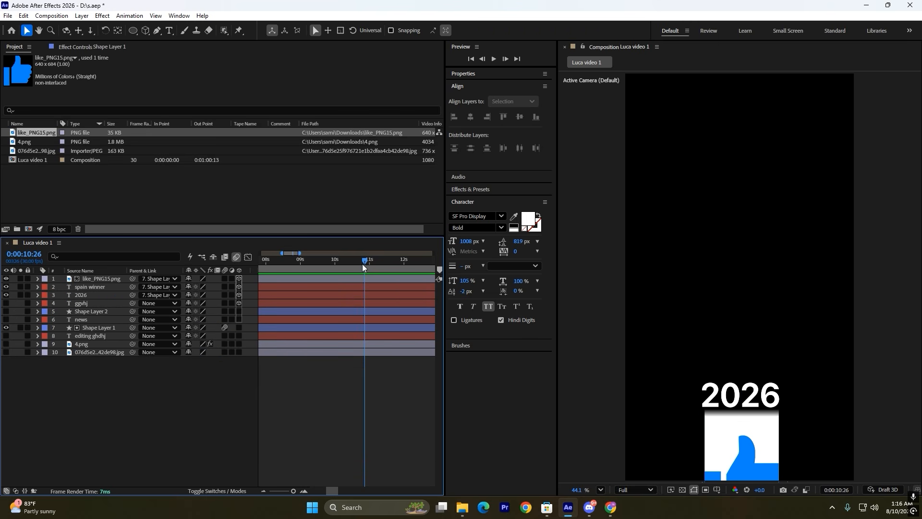
- Reveal the keyframed properties of Shape Layer 1, review them around 0:00:10:28 and hide them again
drag(361, 263, 360, 308)
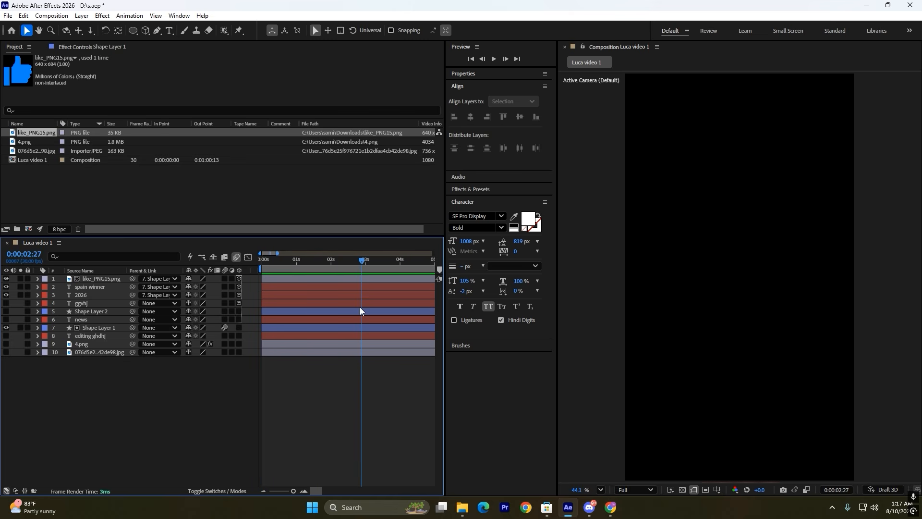
click(348, 331)
key(u)
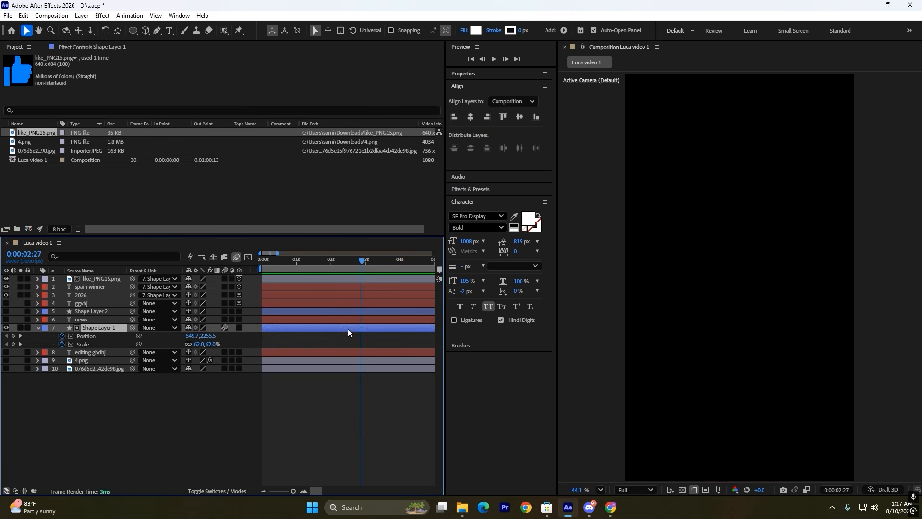
key(minus)
drag(316, 261, 378, 313)
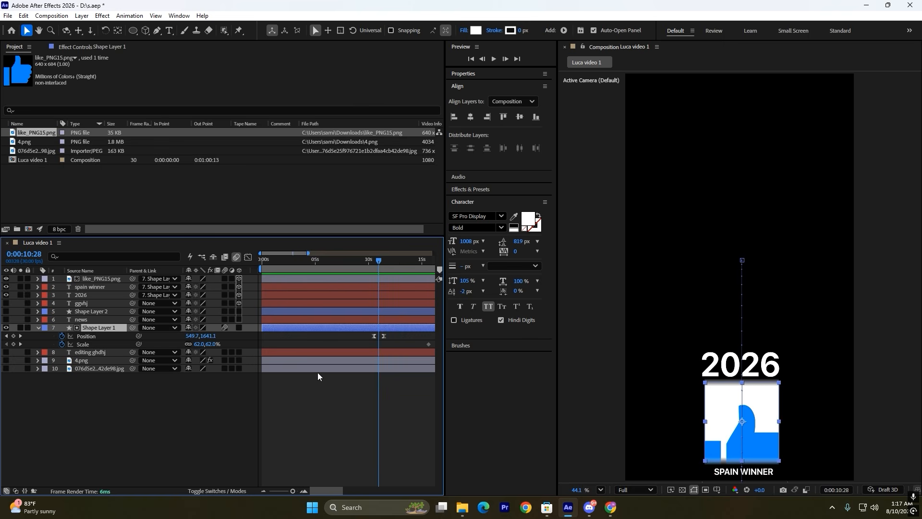
click(342, 344)
click(369, 328)
key(u)
- Show and hide the keyframed Start property of Shape Layer 2, reviewing it at 0:00:06:17, and leave it shown
click(365, 312)
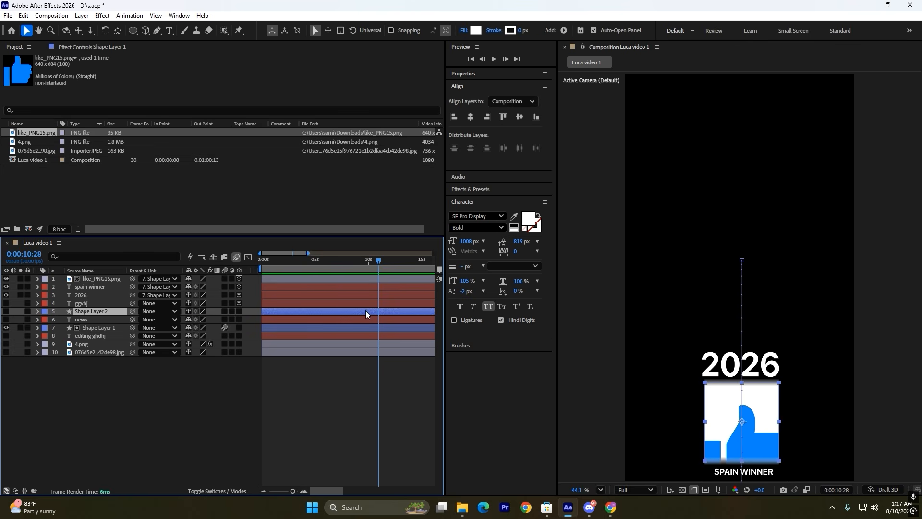
key(u)
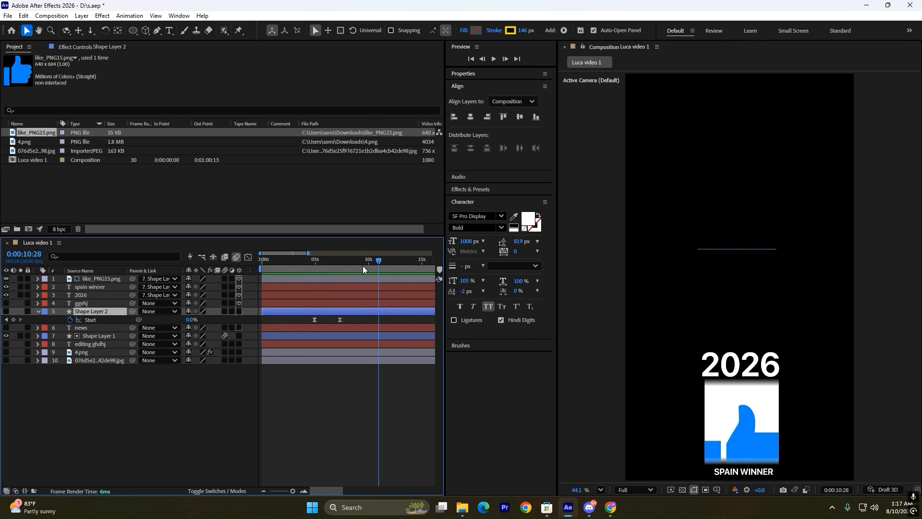
drag(362, 266, 332, 288)
click(348, 312)
key(u)
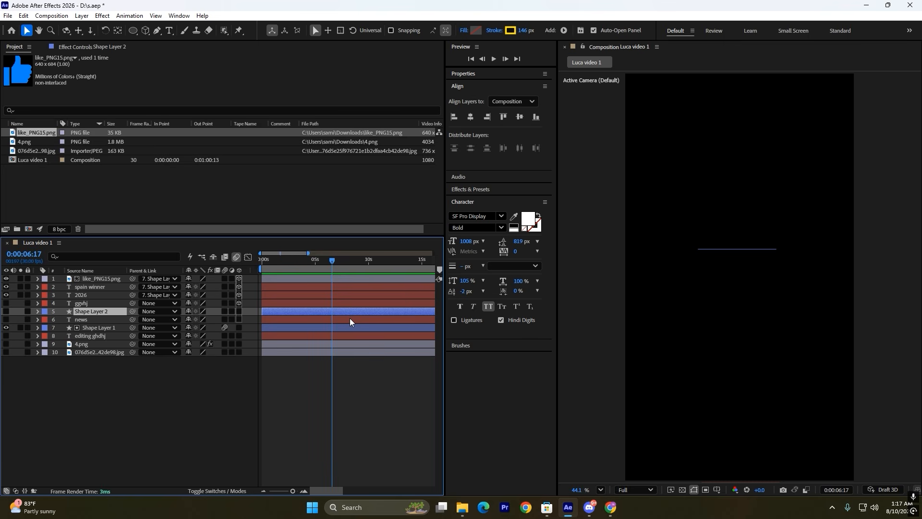
key(u)
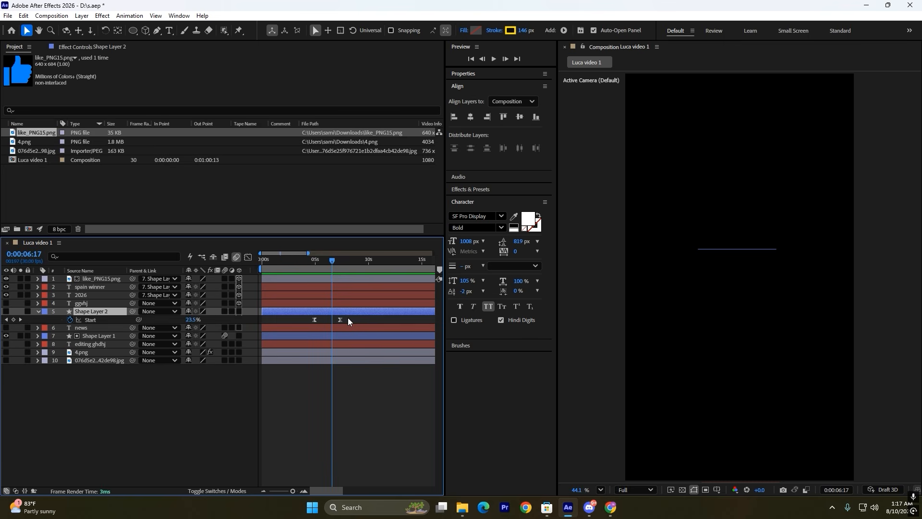
click(348, 318)
click(348, 310)
key(u)
key(u)
click(355, 318)
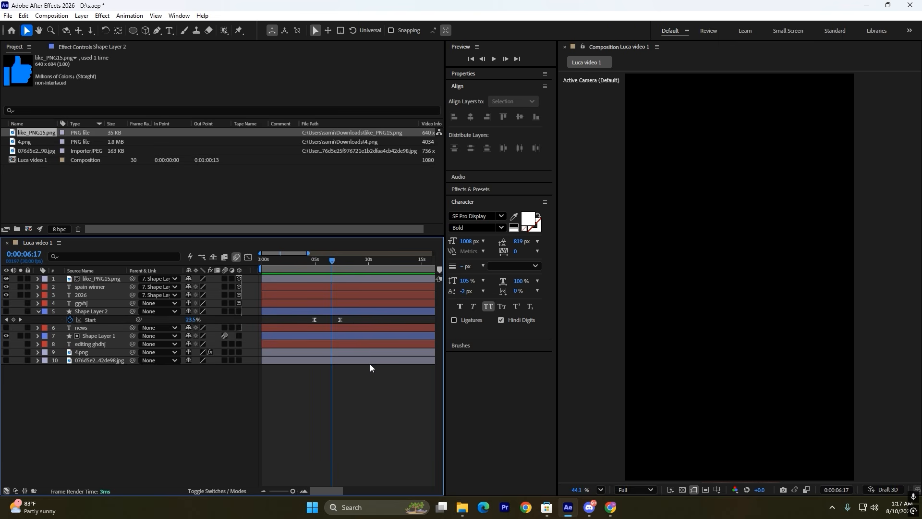
- Reveal the keyframed properties of all layers at once, clear the selection and collapse them all
drag(369, 368, 363, 284)
key(u)
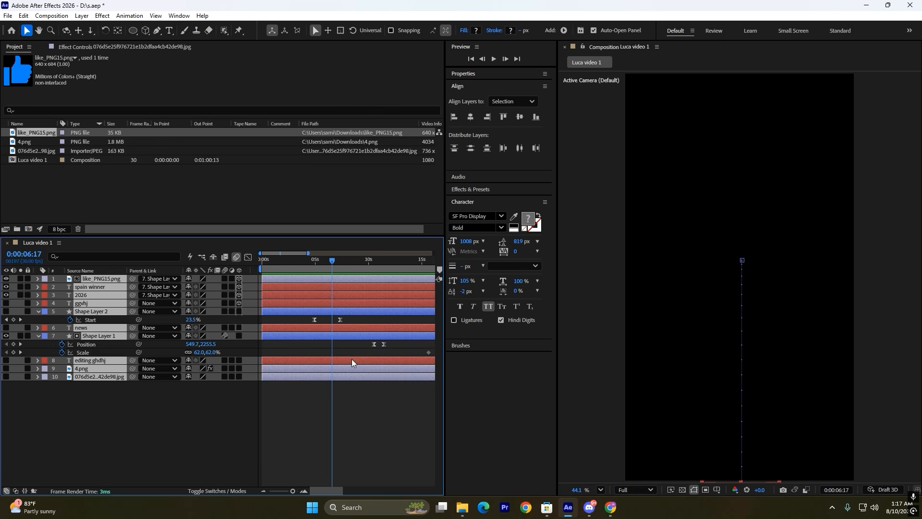
click(348, 349)
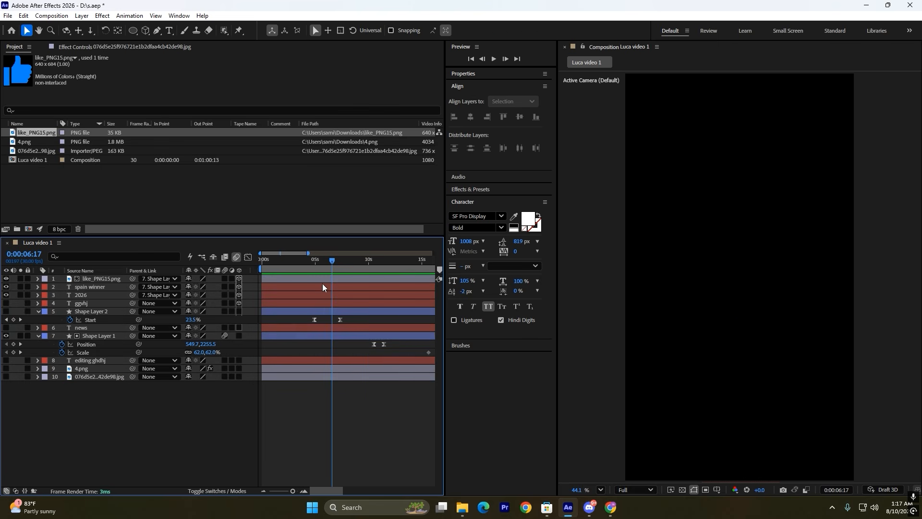
key(u)
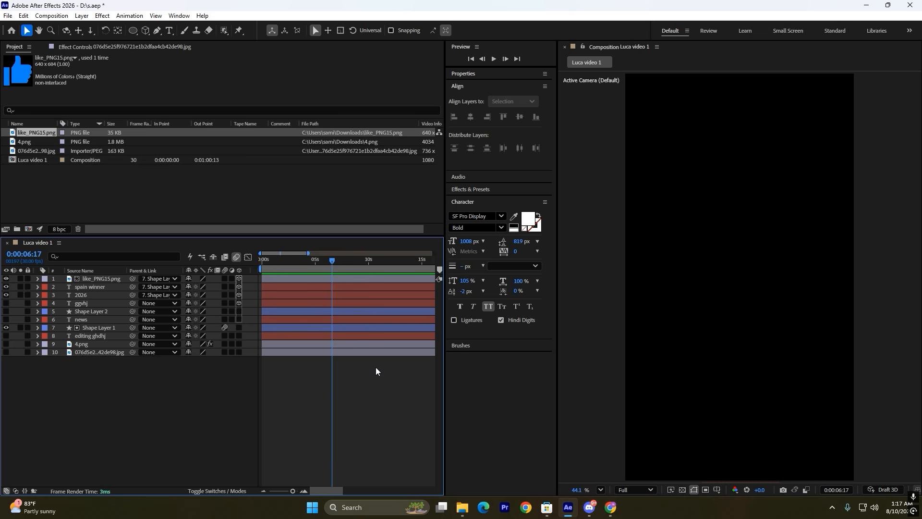
- Add a One-Node Camera named Camera 1 with the 50mm preset to the composition
right_click(224, 371)
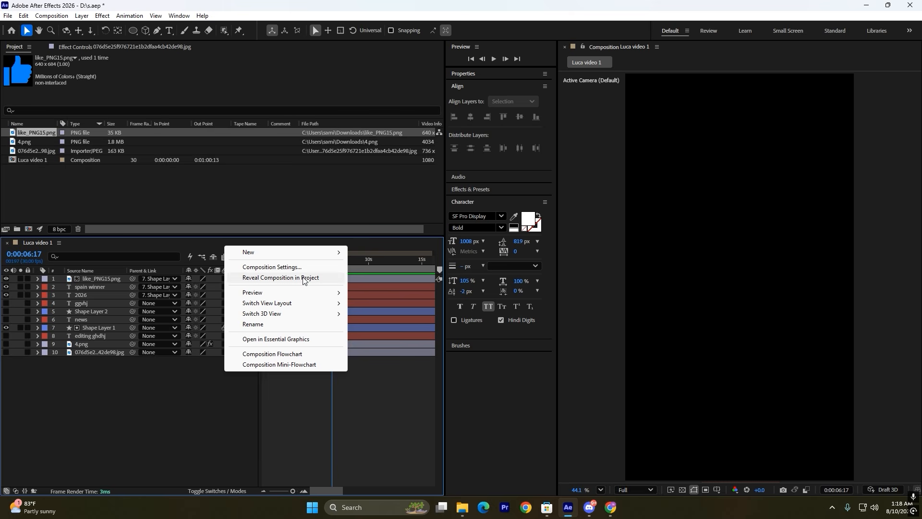
click(341, 399)
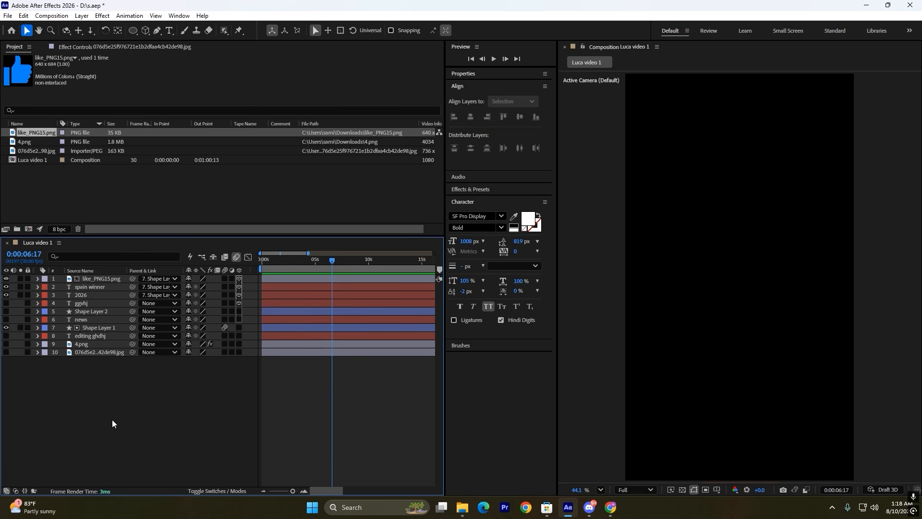
right_click(136, 408)
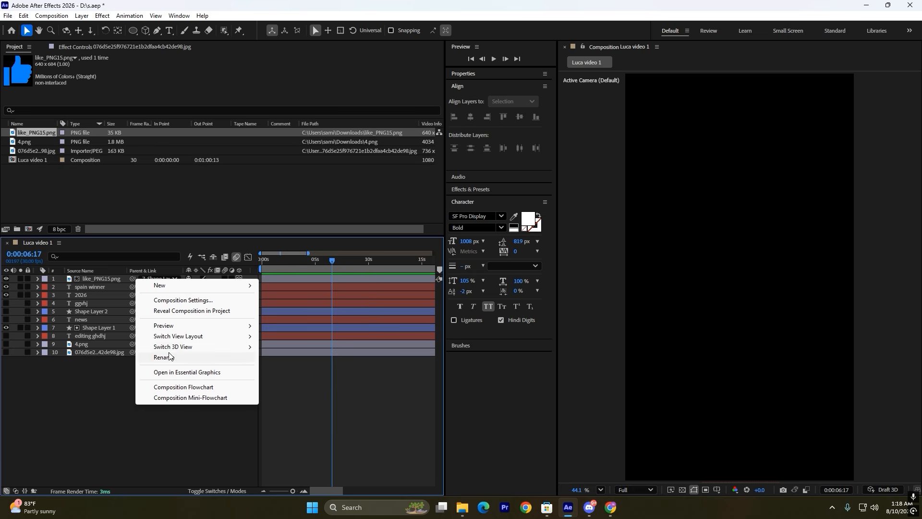
mouse_move(171, 288)
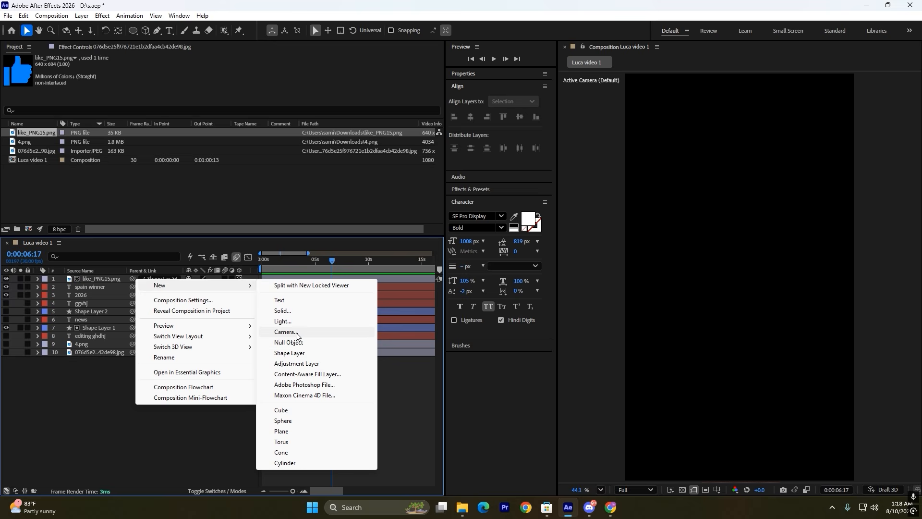
click(288, 332)
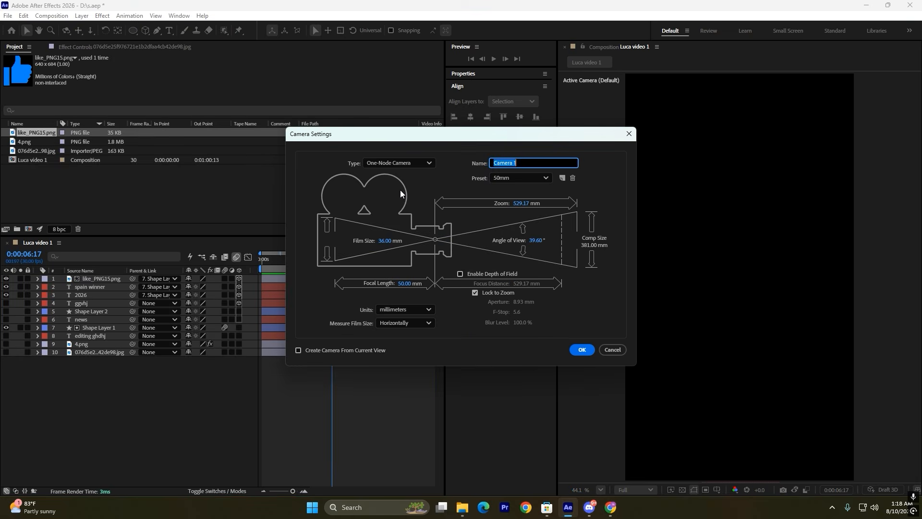
click(401, 163)
click(392, 180)
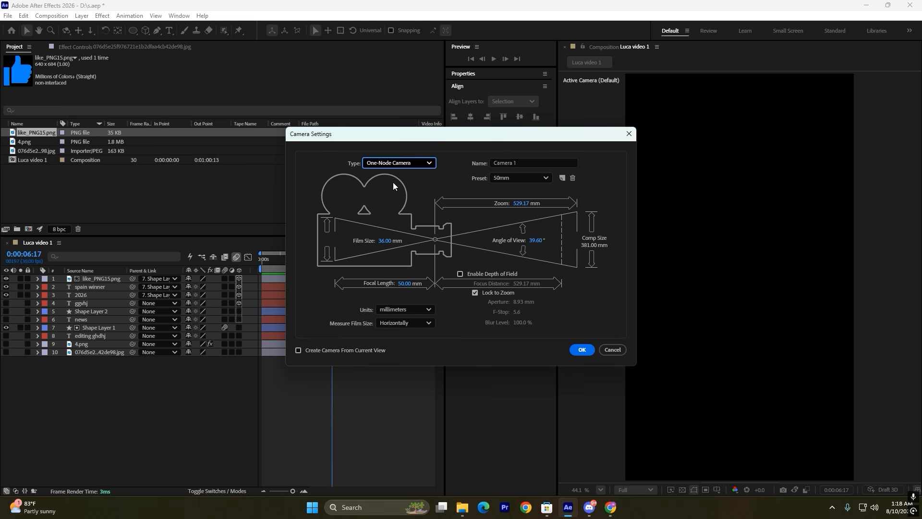
click(514, 179)
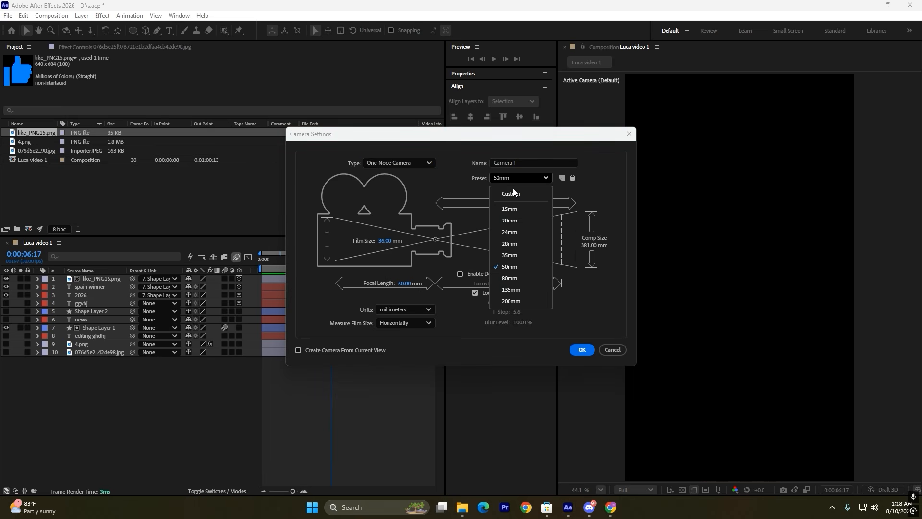
click(472, 188)
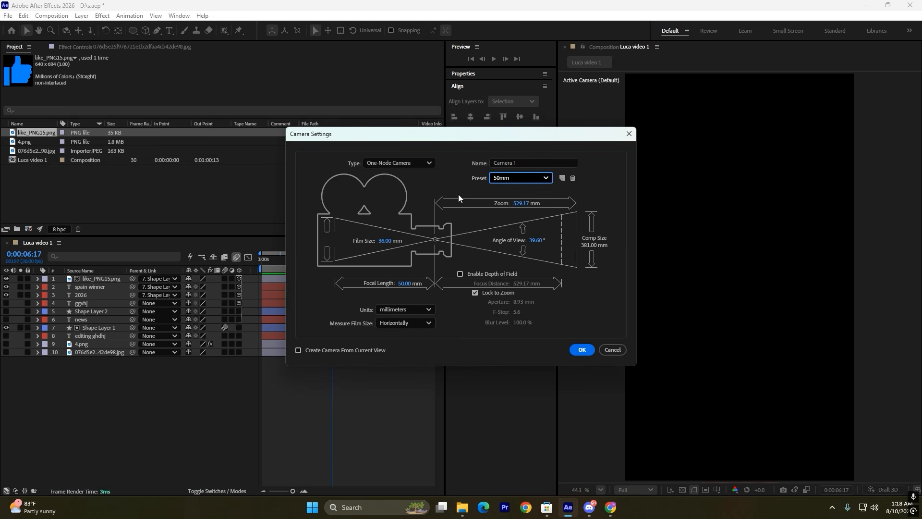
click(583, 351)
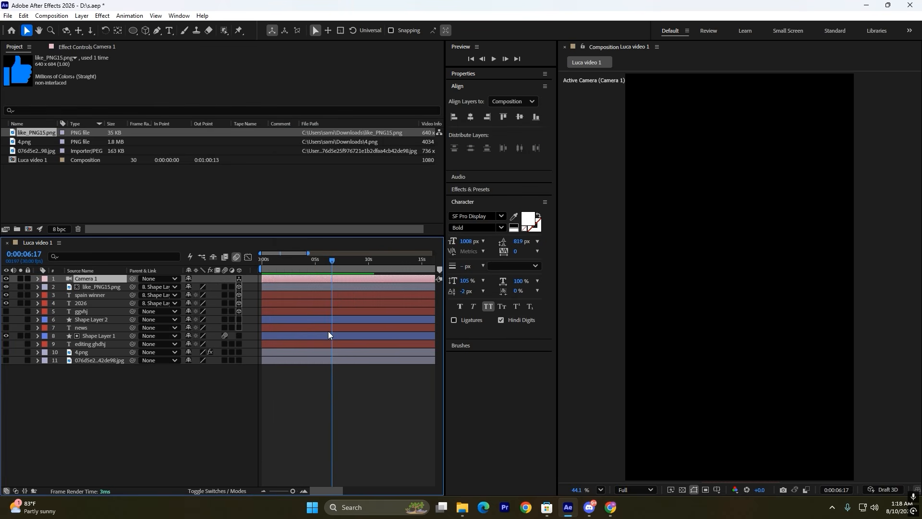
- Move the current time to 0:00:12:21 and show the Position property of Camera 1
key(minus)
drag(290, 265, 306, 264)
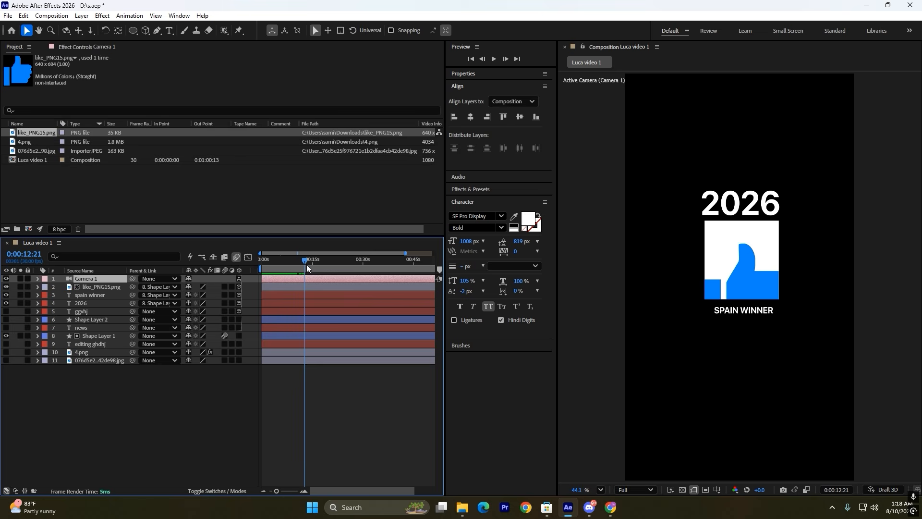
key(equal)
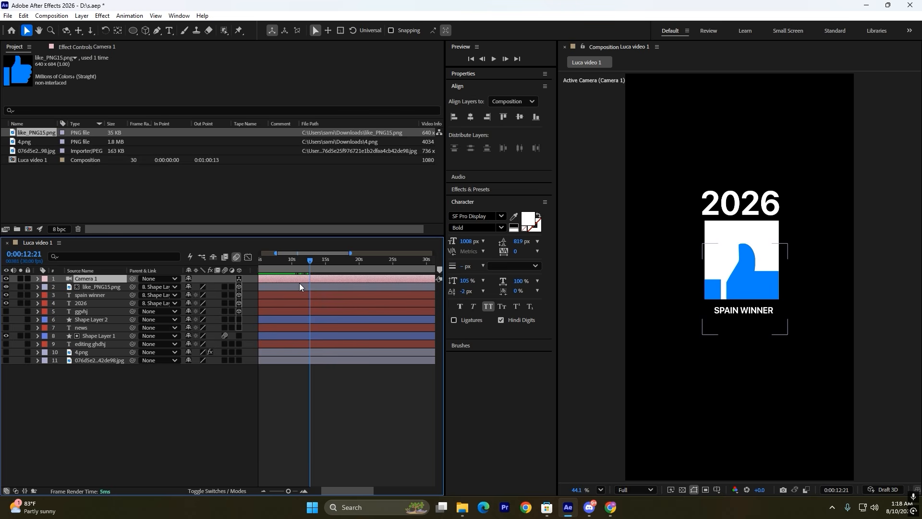
key(p)
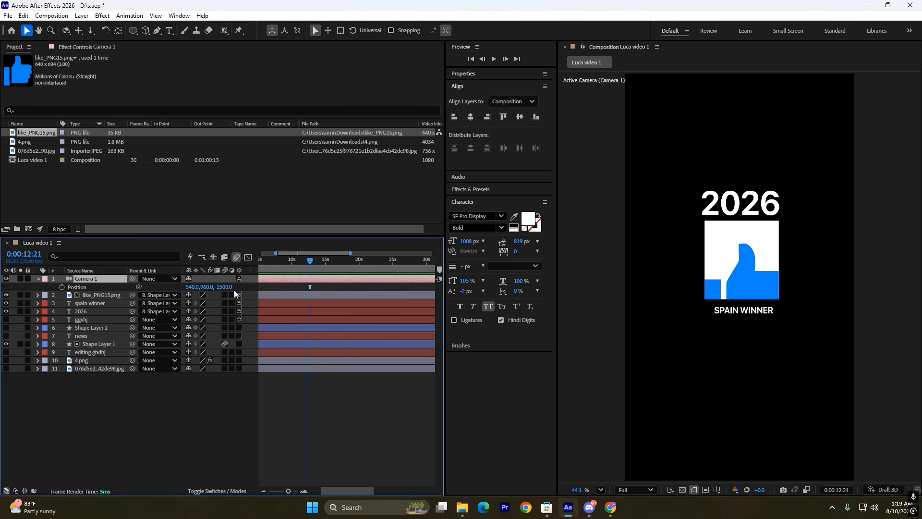
- Make Shape Layer 1 and the news layer 3D layers and clear the layer selection
click(249, 346)
click(239, 344)
click(240, 335)
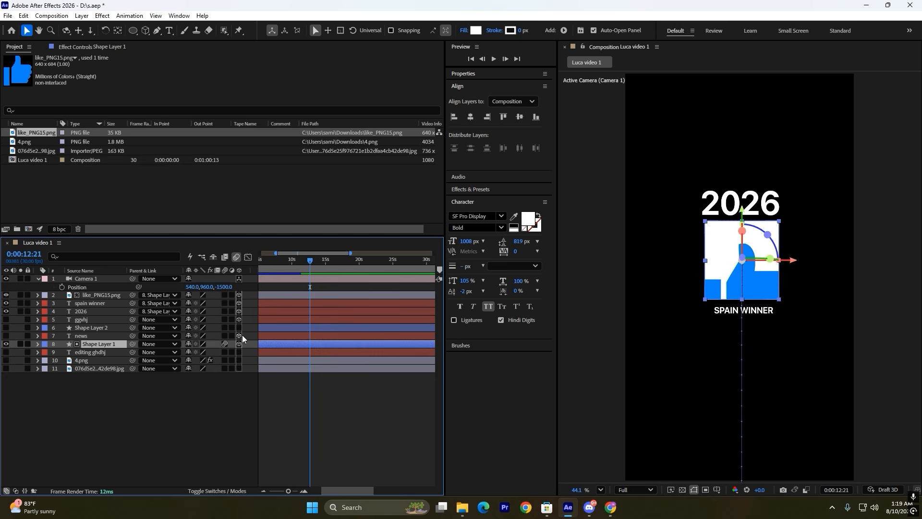
click(305, 378)
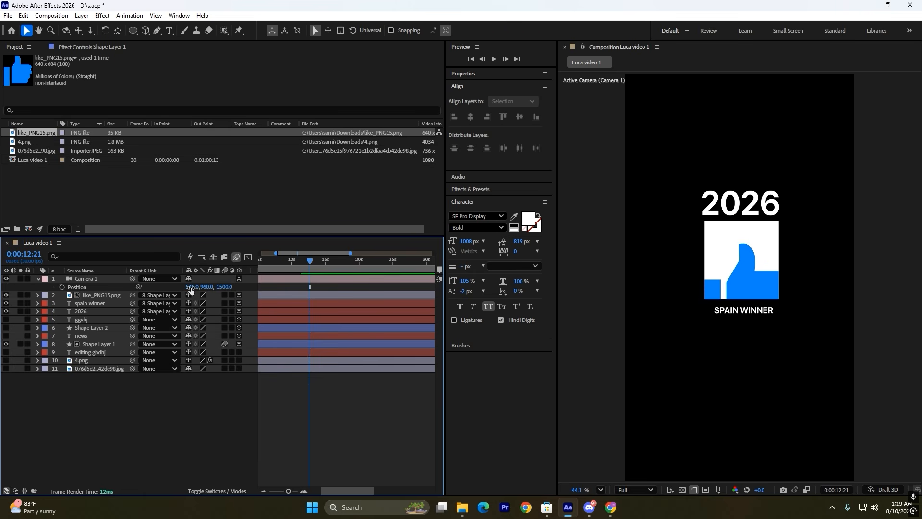
- Try shifting Camera 1 along its X and Y positions, undoing each change
drag(191, 287, 421, 337)
key(ctrl+z)
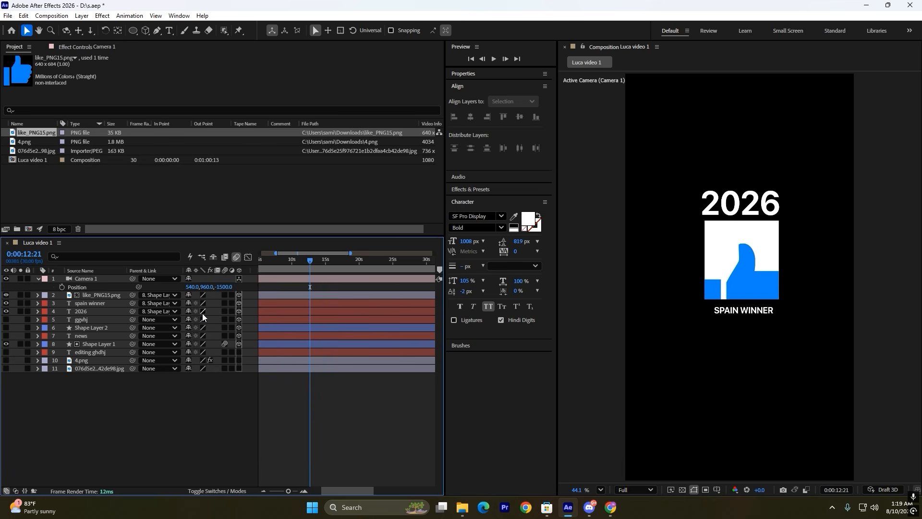
drag(192, 286, 490, 353)
key(ctrl+z)
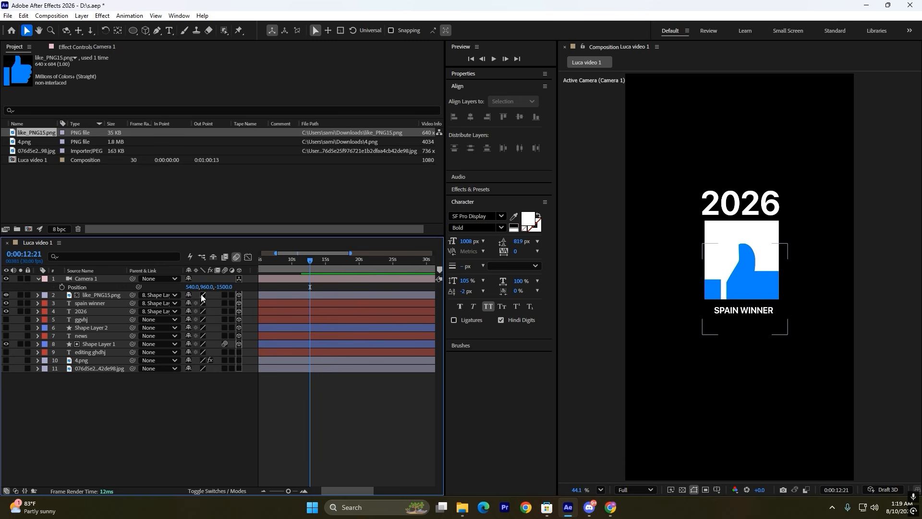
drag(206, 286, 317, 340)
key(ctrl+z)
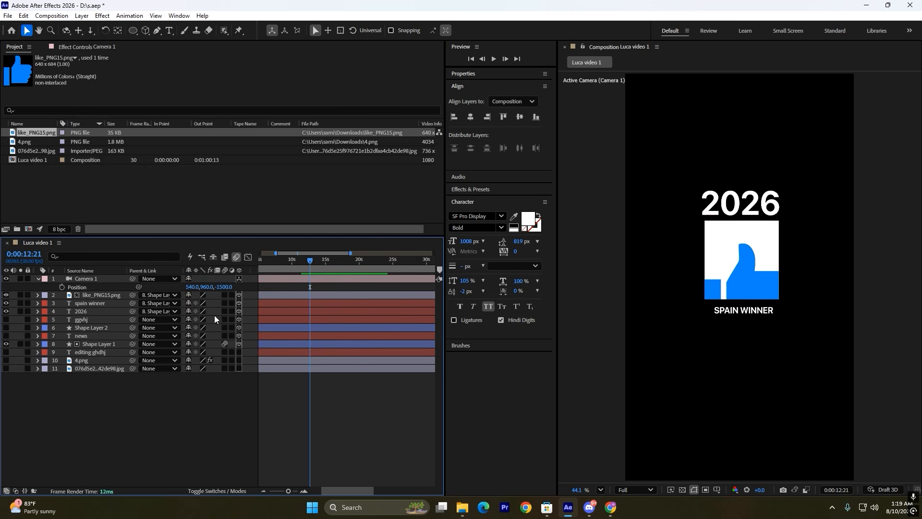
click(224, 295)
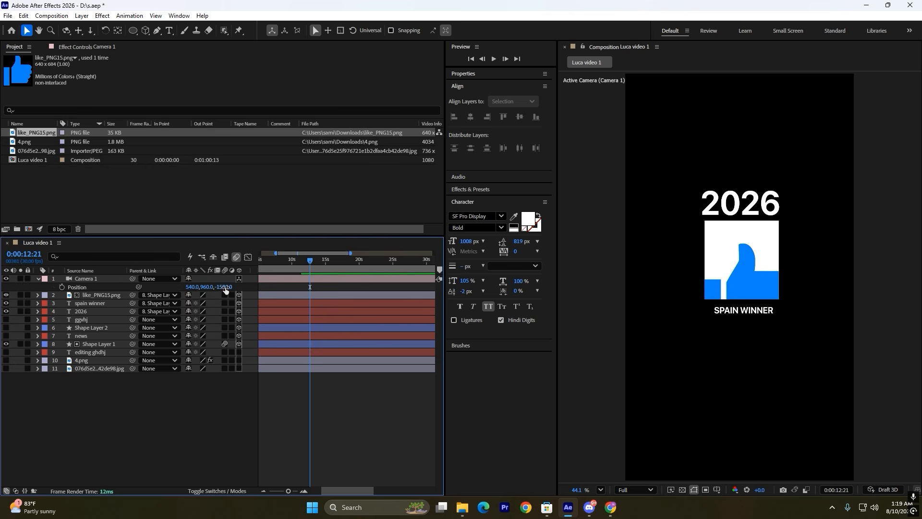
- Try shifting Camera 1 along its Z position and undo the change
mouse_move(226, 287)
mouse_down()
mouse_move(269, 286)
mouse_move(183, 286)
mouse_move(218, 287)
mouse_up()
drag(214, 360, 207, 353)
key(ctrl+z)
- Show the Position property of Shape Layer 1, try shifting the layer along Z, and undo the shift
click(327, 344)
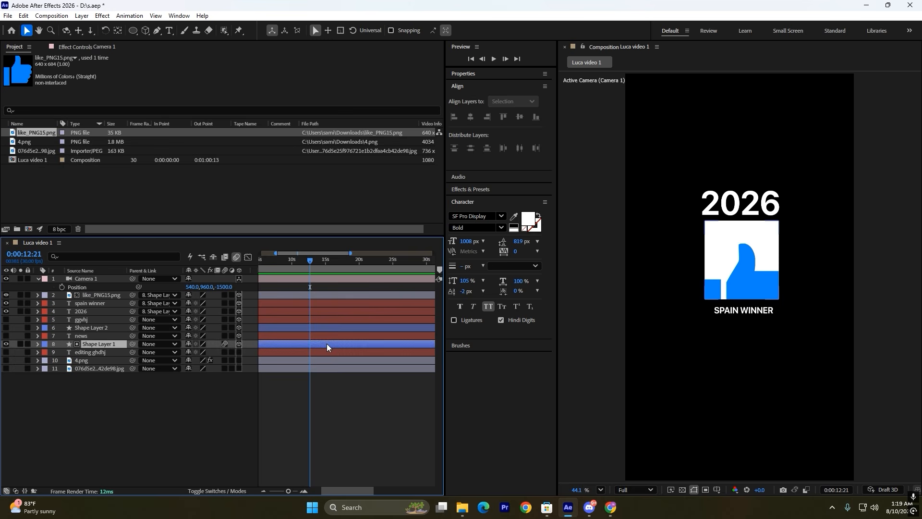
key(p)
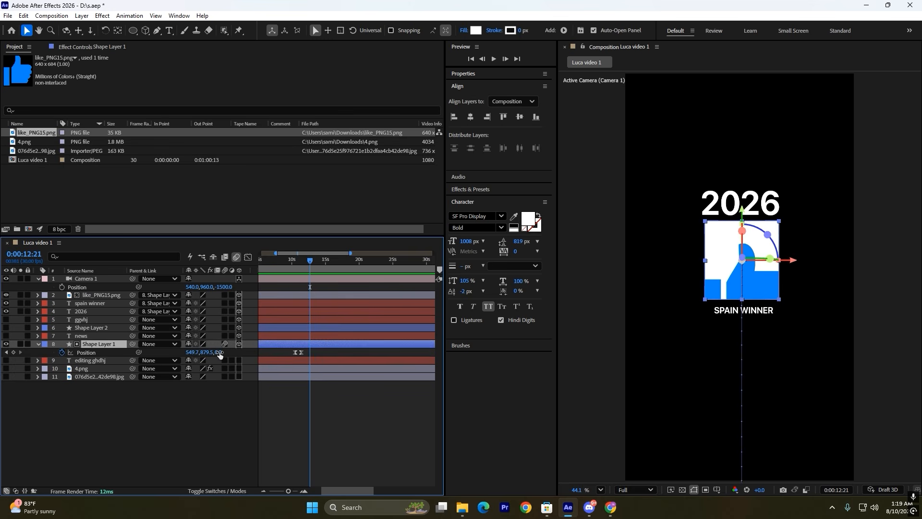
click(350, 354)
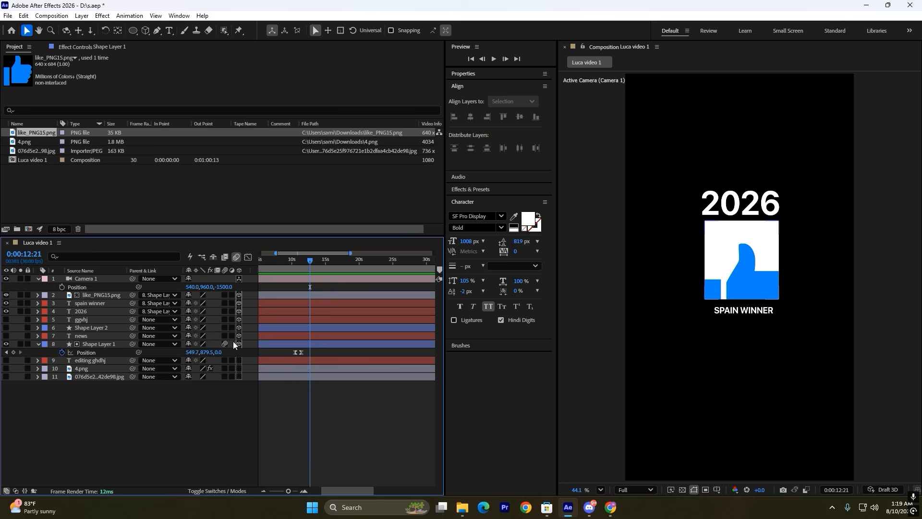
click(311, 345)
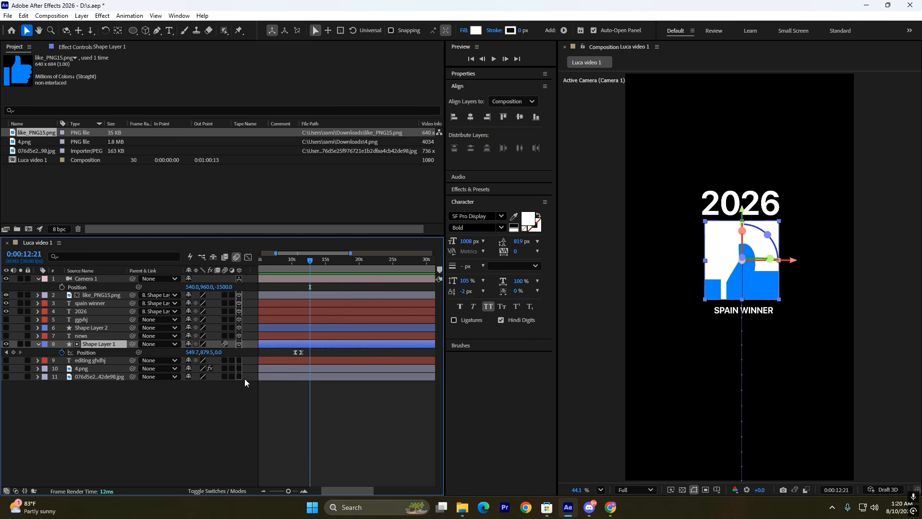
drag(218, 353, 207, 369)
key(ctrl+z)
- Turn on Position keyframing for Camera 1 with a first keyframe at 0:00:12:21
click(324, 287)
click(309, 279)
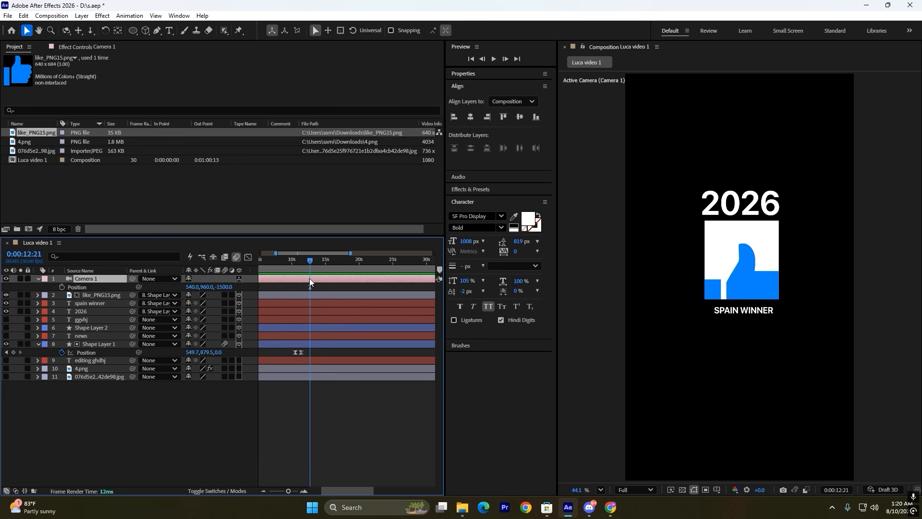
click(62, 286)
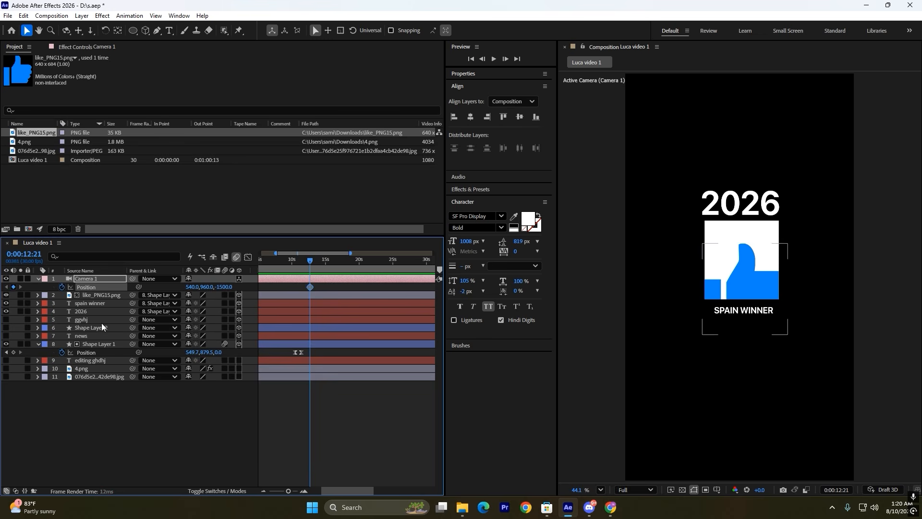
drag(310, 287, 379, 292)
drag(380, 287, 312, 290)
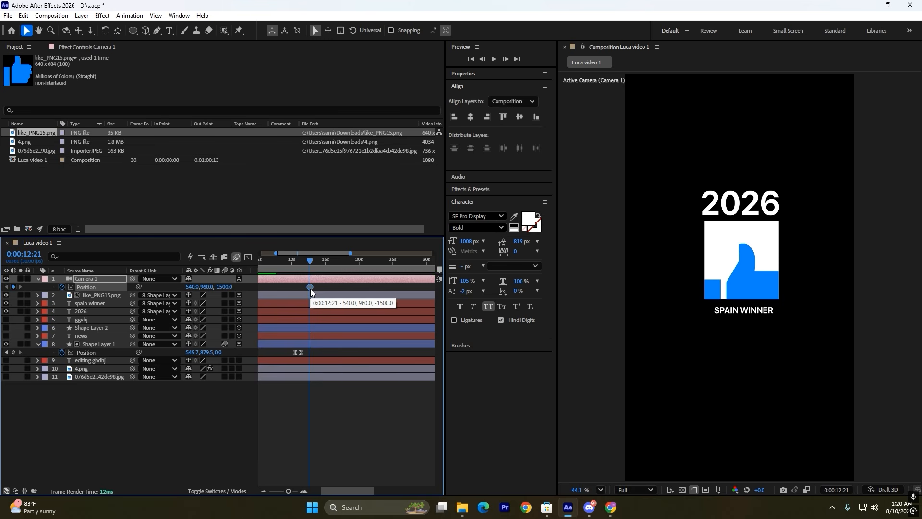
click(319, 287)
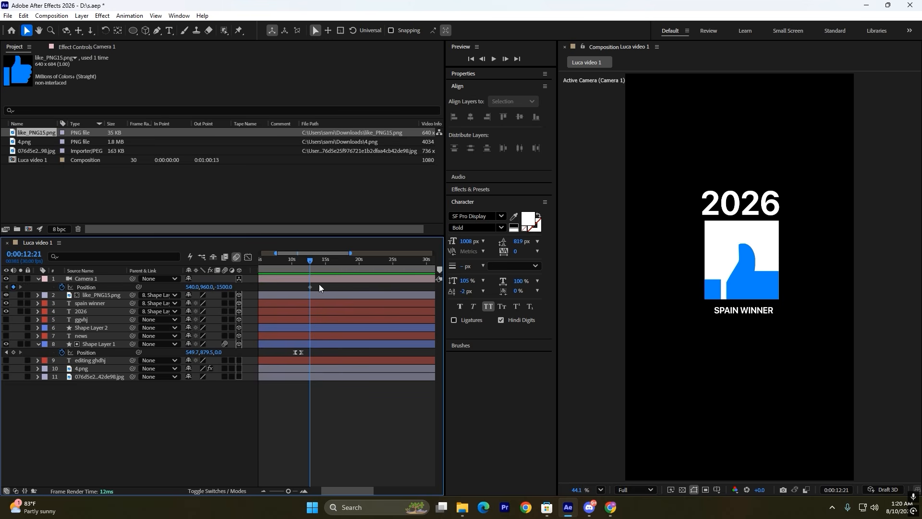
- Try animating Camera 1's X position with a second keyframe at about 20 seconds and undo it
drag(313, 260, 359, 259)
drag(193, 287, 913, 361)
key(ctrl+z)
key(ctrl+z)
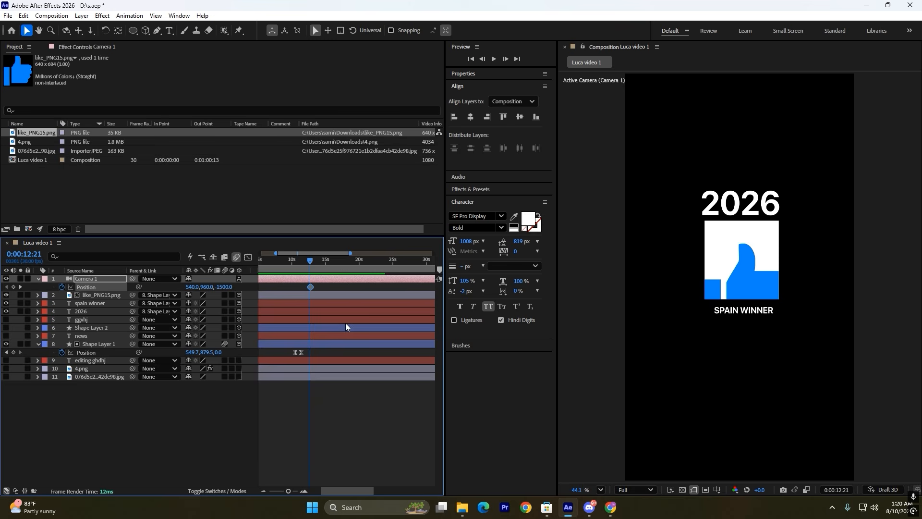
- Add a Camera 1 Position keyframe at about 20 seconds with a more negative Z value, scrub the move, and save the project
drag(312, 286, 359, 294)
drag(224, 287, 0, 290)
drag(224, 288, 17, 289)
drag(327, 265, 376, 300)
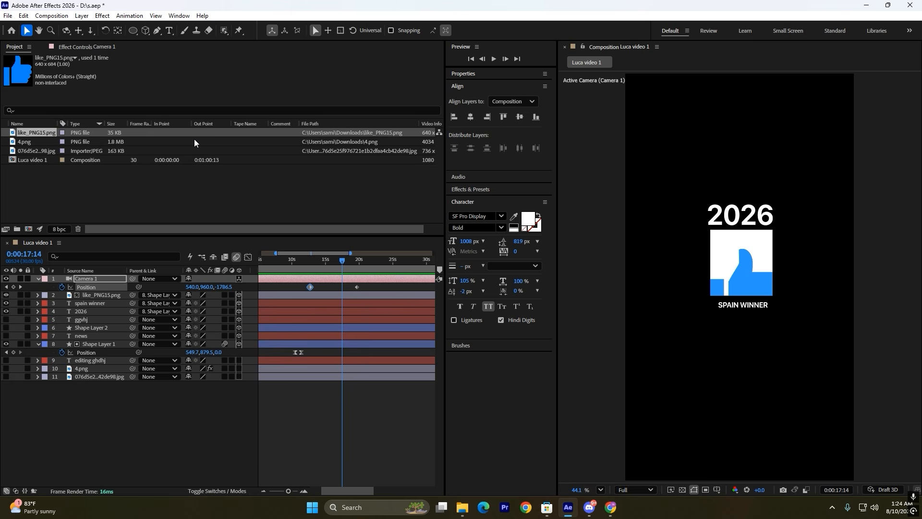
key(ctrl+s)
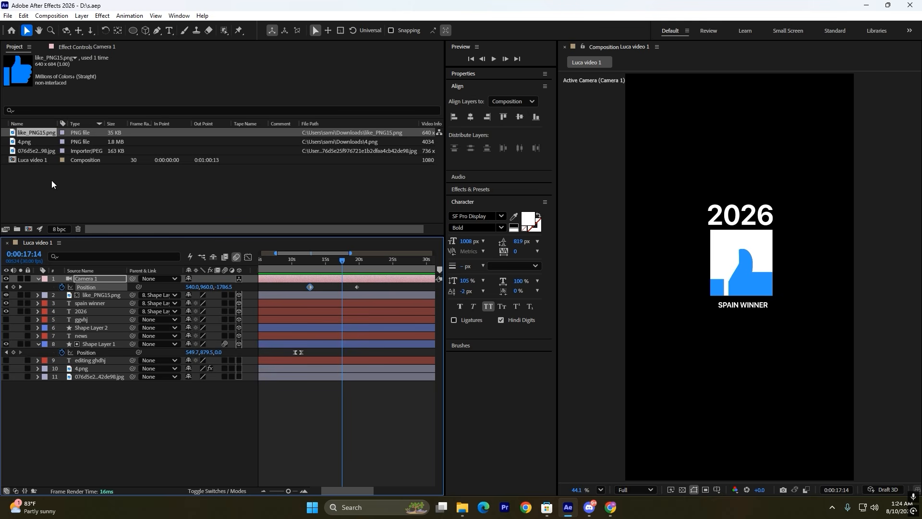
- Add the Luca video 1 composition to the Render Queue and accept H.264 as its output module format
click(8, 16)
mouse_move(43, 178)
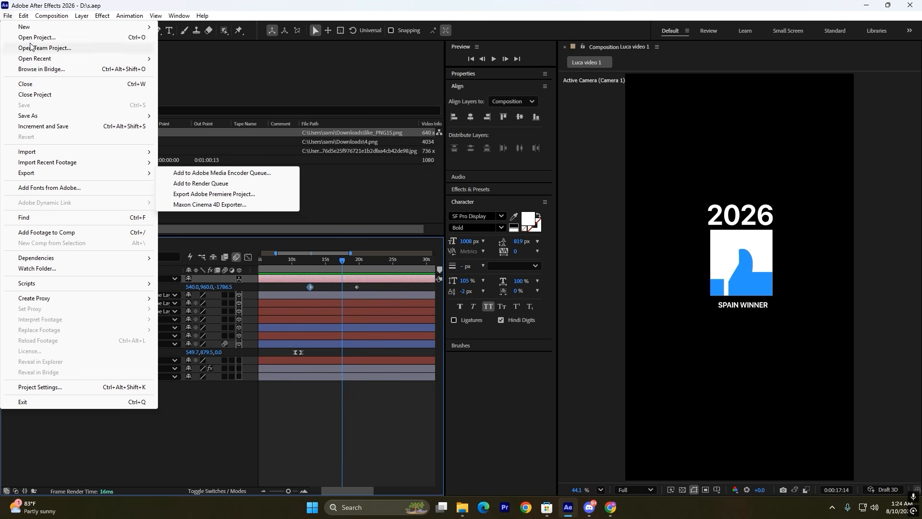
click(7, 17)
click(7, 17)
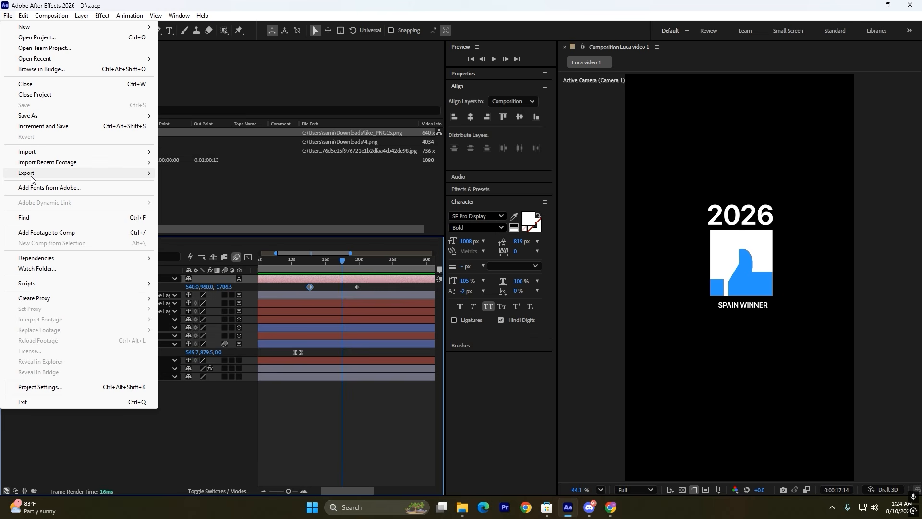
mouse_move(31, 176)
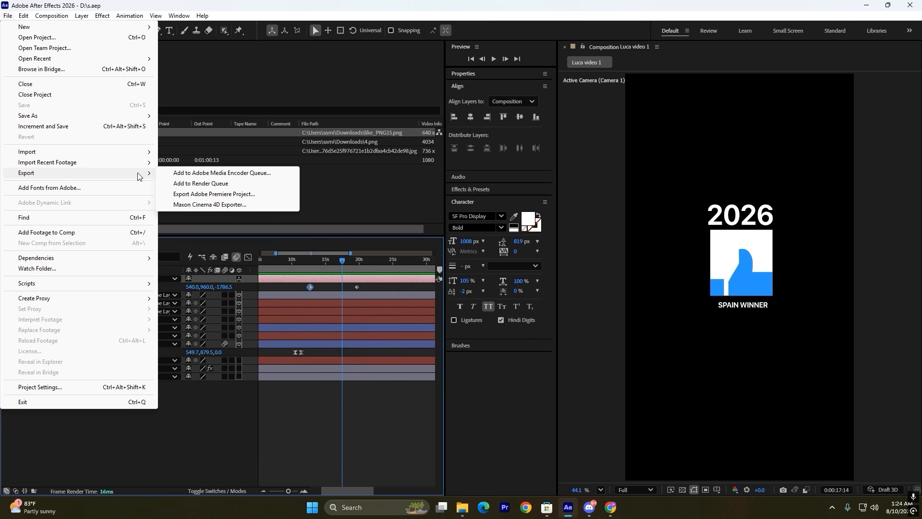
click(179, 186)
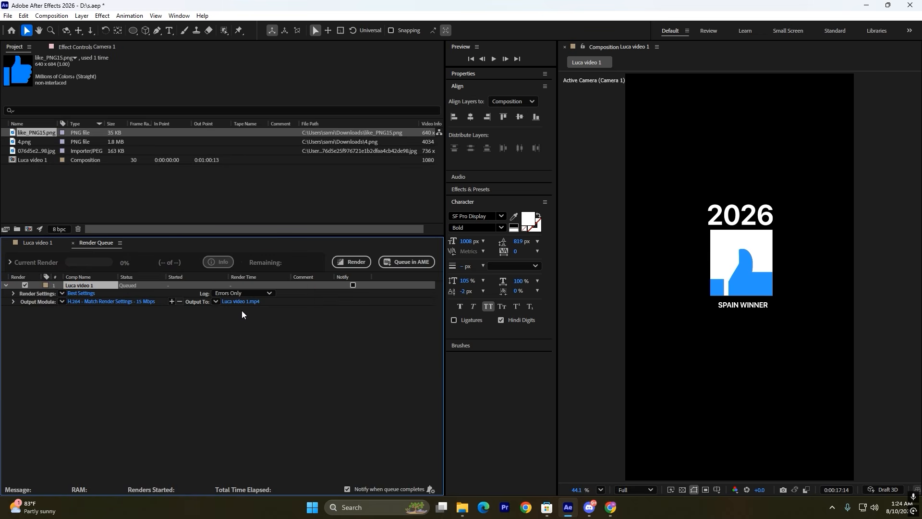
click(129, 302)
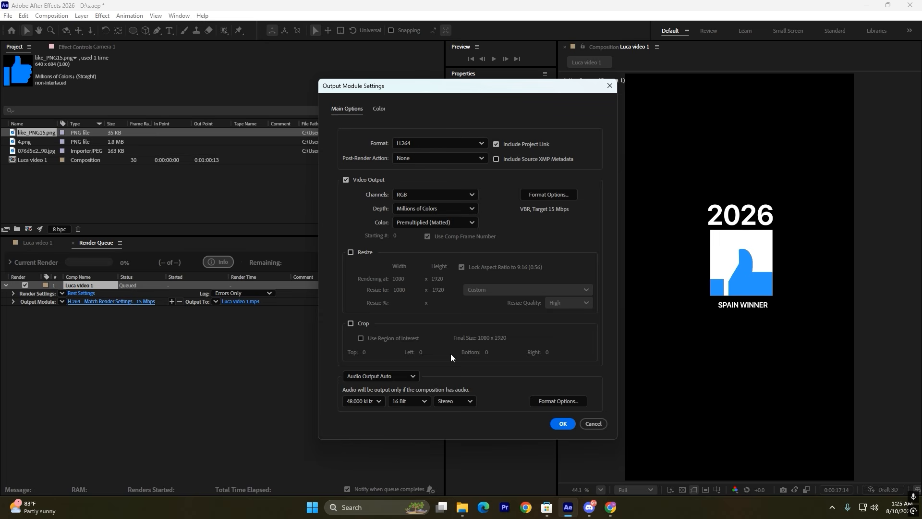
click(562, 423)
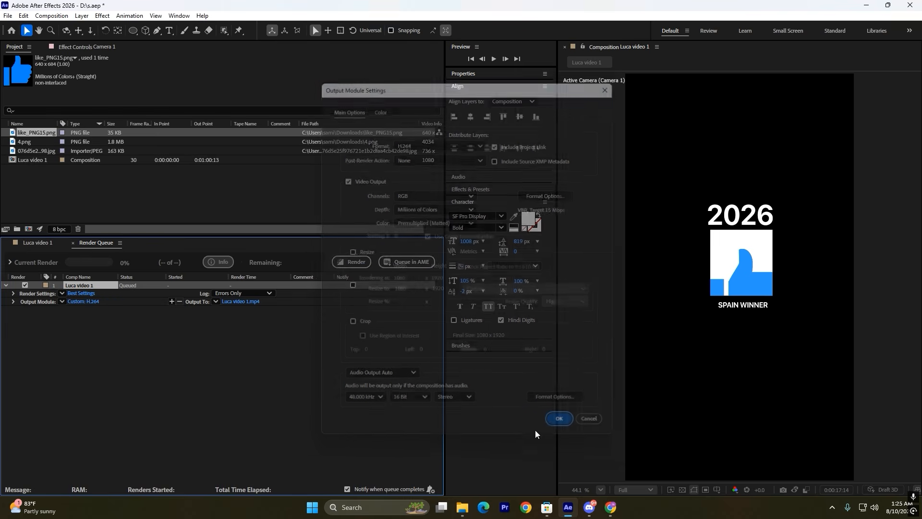
- Set the output movie on drive D: to the file name "final renderr" and start the render
click(237, 301)
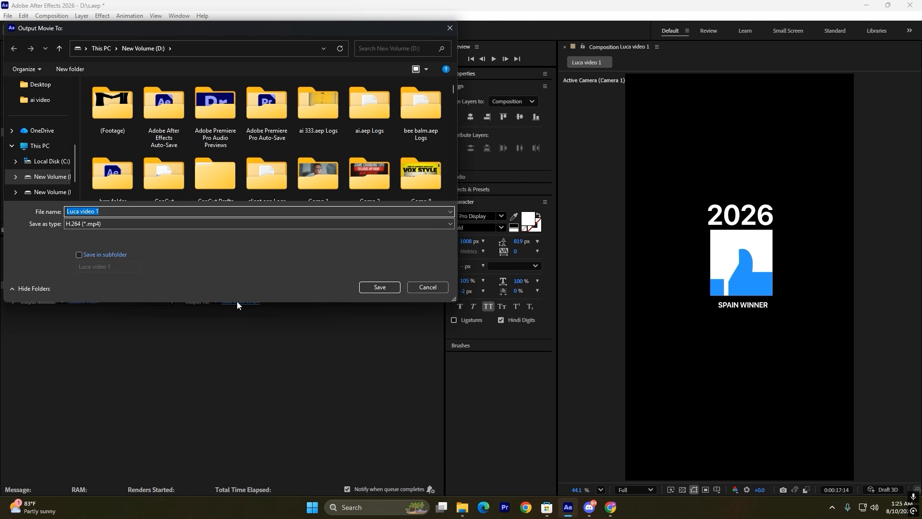
key(BackSpace)
text(fi)
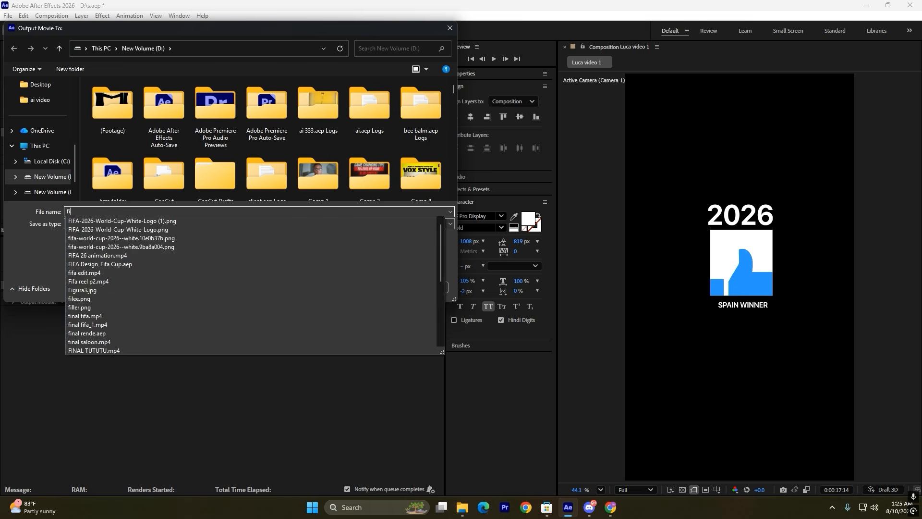
text(nal renderr)
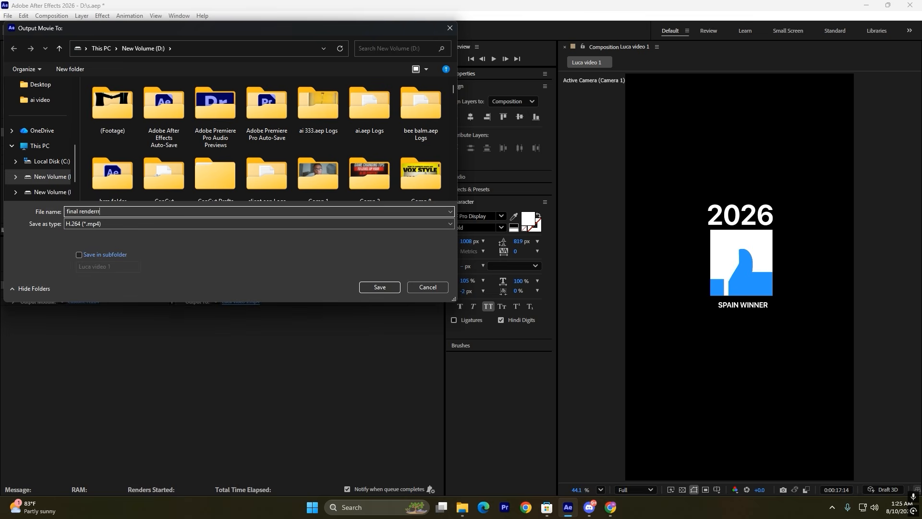
key(Return)
click(237, 302)
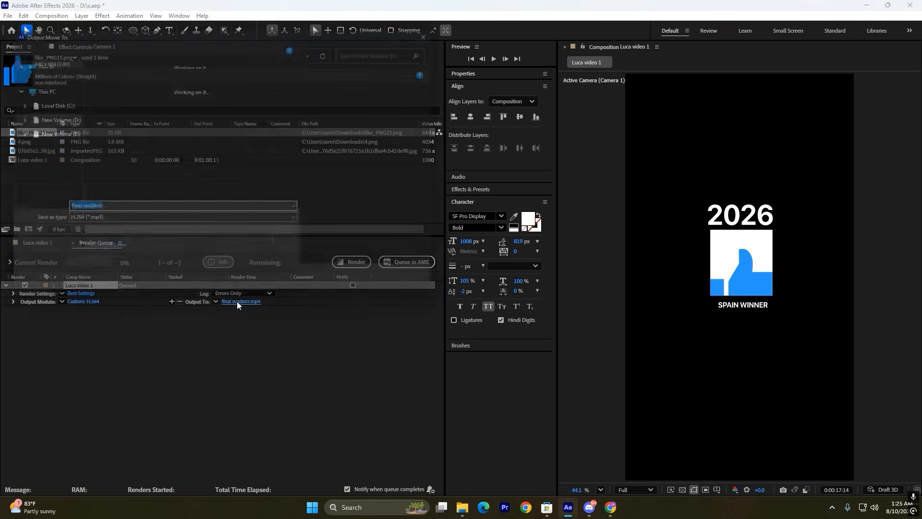
click(379, 288)
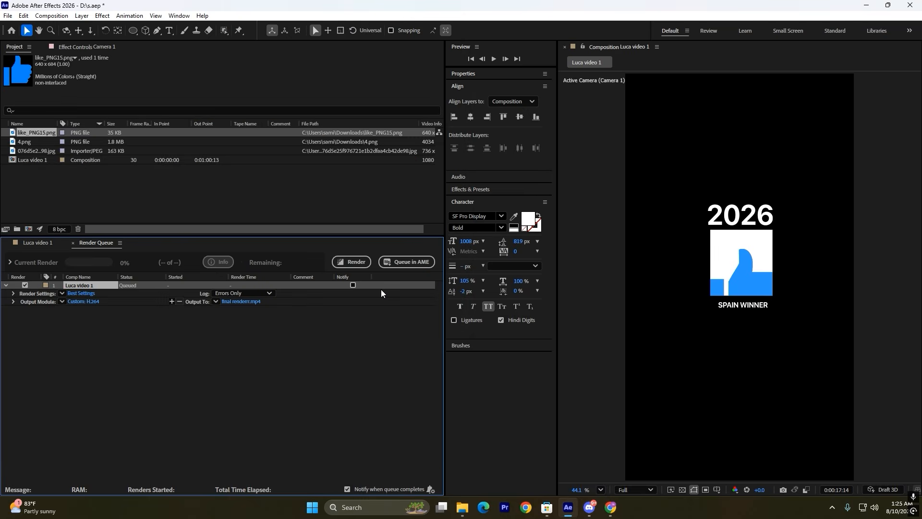
click(345, 262)
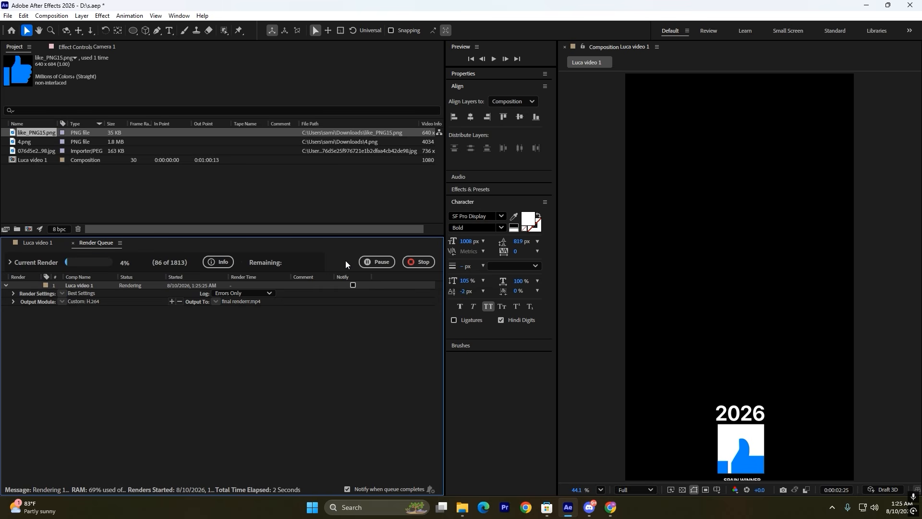